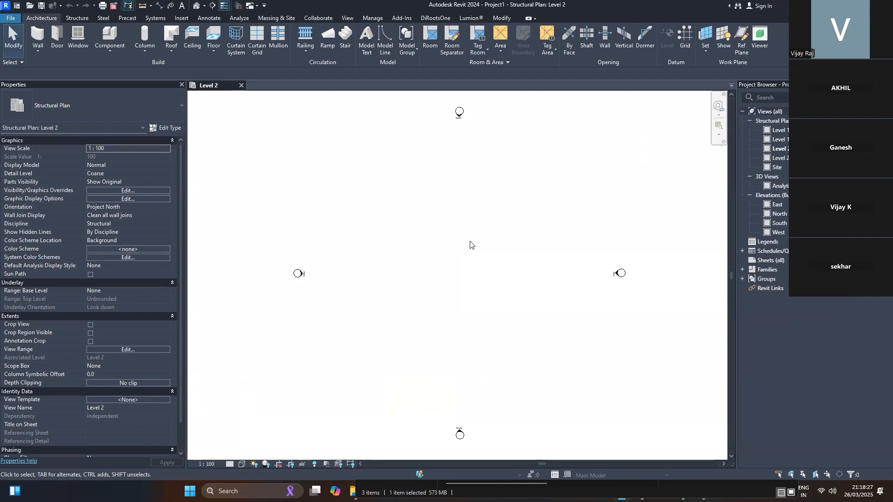
# Open the Level 1 structural plan and draw two roughly vertical grid lines side by side between the elevation markers.
pyautogui.doubleClick(778, 130)
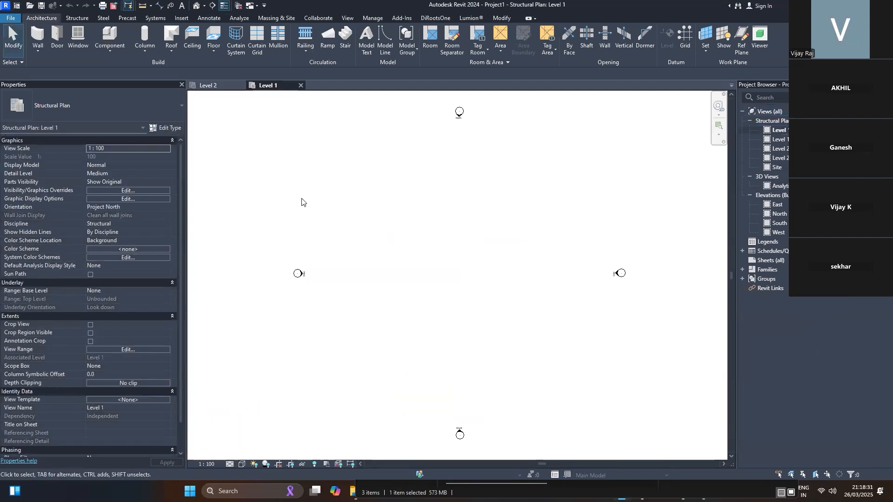
pyautogui.click(690, 37)
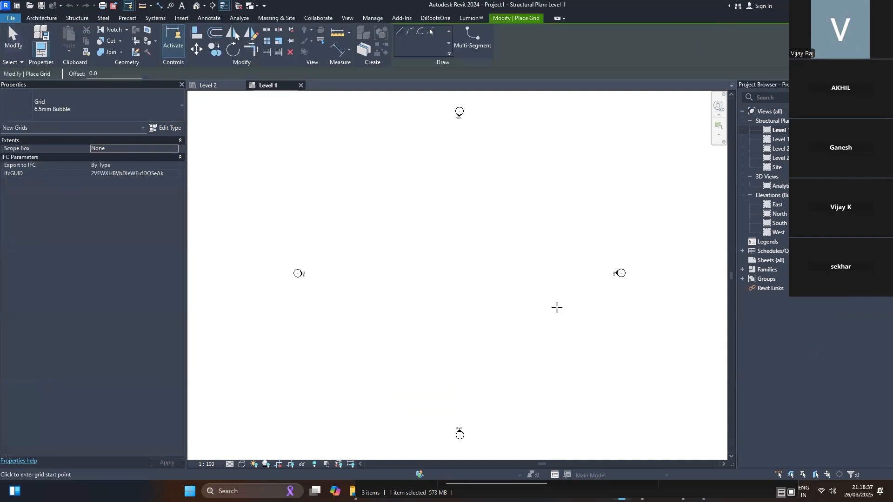
pyautogui.click(374, 194)
pyautogui.press('Escape')
pyautogui.click(376, 169)
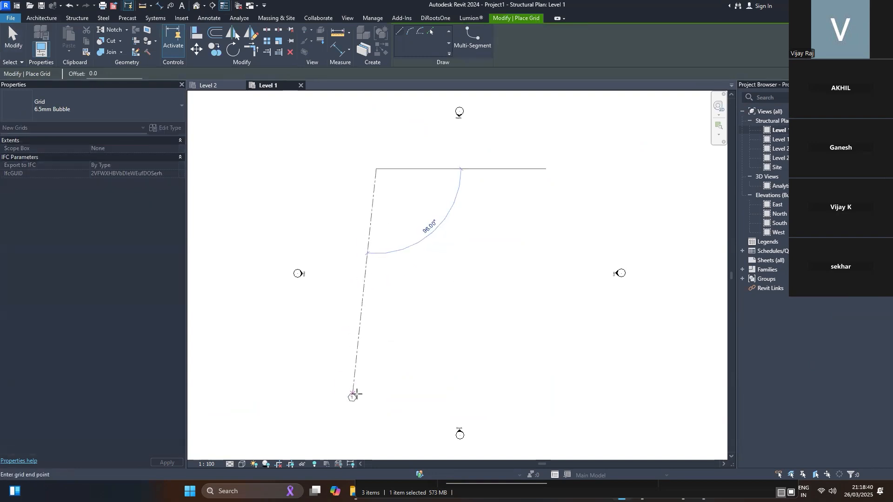
pyautogui.click(386, 372)
pyautogui.click(413, 168)
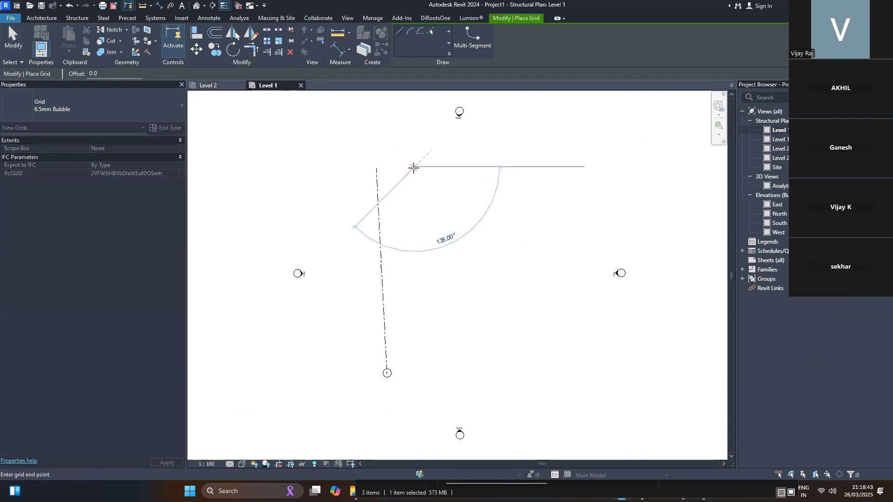
pyautogui.click(414, 368)
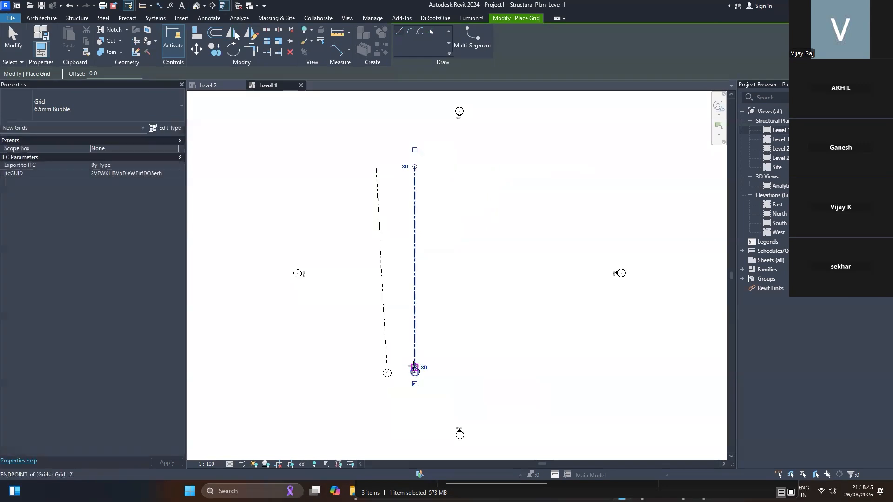
pyautogui.press('Escape')
pyautogui.press('Escape')
# Try to straighten slanted grid 1 by moving its endpoints.
pyautogui.click(387, 365)
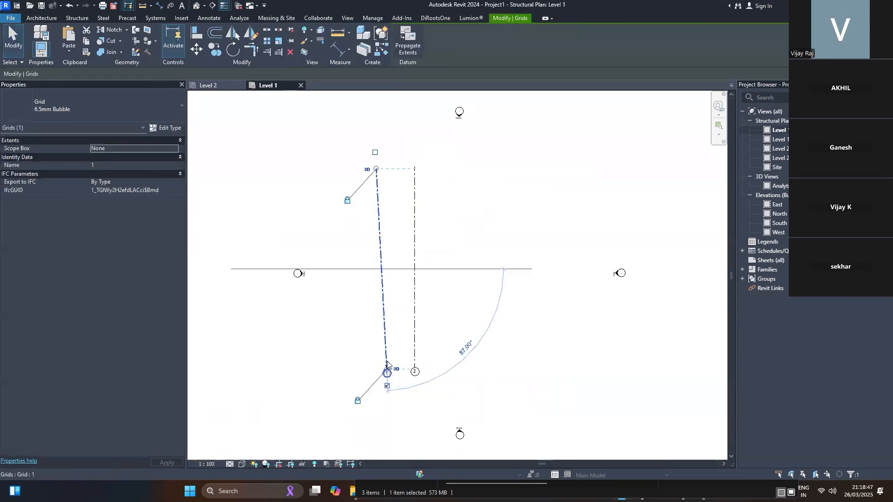
pyautogui.scroll(2, 391, 369)
pyautogui.moveTo(384, 366)
pyautogui.mouseDown()
pyautogui.moveTo(347, 367)
pyautogui.moveTo(384, 367)
pyautogui.mouseUp()
pyautogui.scroll(-2, 379, 366)
pyautogui.scroll(1, 384, 163)
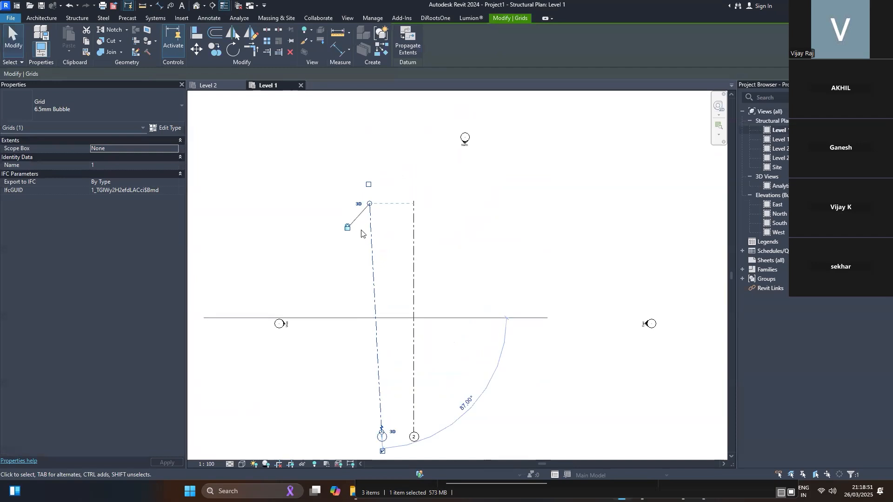
pyautogui.moveTo(370, 205); pyautogui.dragTo(385, 207)
pyautogui.click(385, 208)
pyautogui.scroll(-2, 372, 223)
pyautogui.click(372, 227)
pyautogui.scroll(1, 378, 362)
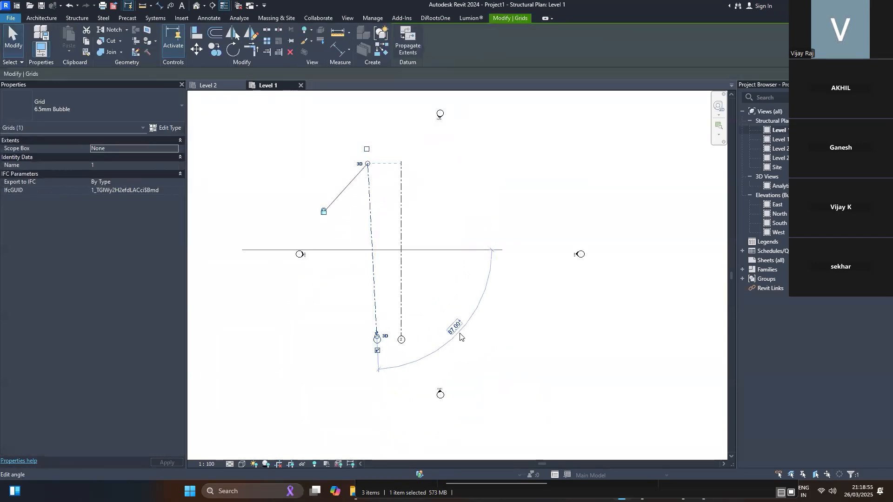
# Edit the angle dimension of grid 1 to make the line exactly vertical and parallel to grid 2.
pyautogui.click(455, 331)
pyautogui.click(368, 308)
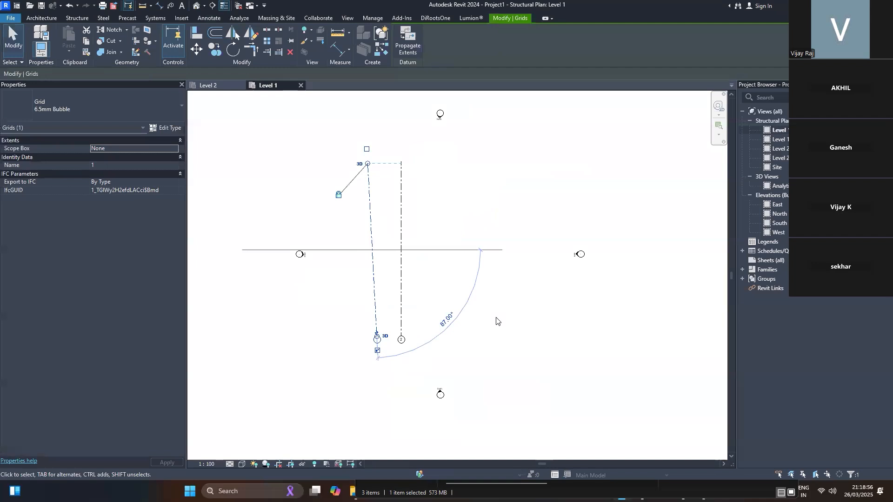
pyautogui.click(448, 319)
pyautogui.write('980')
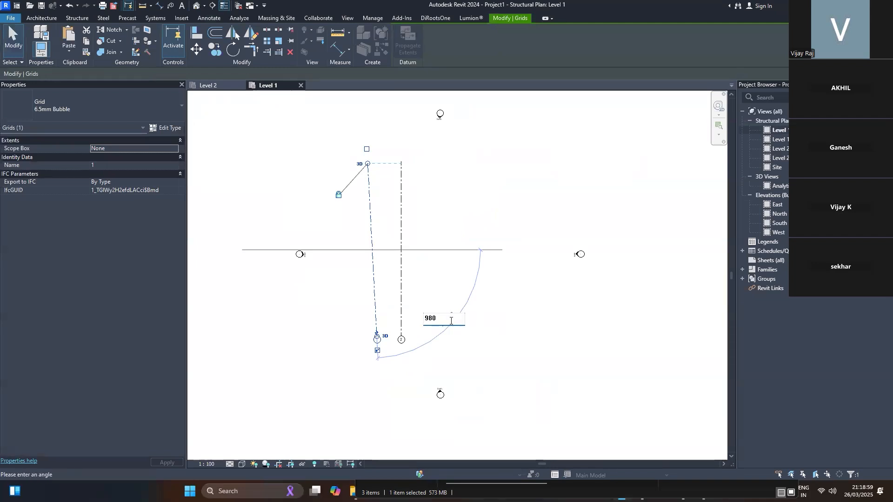
pyautogui.press('Return')
pyautogui.click(410, 246)
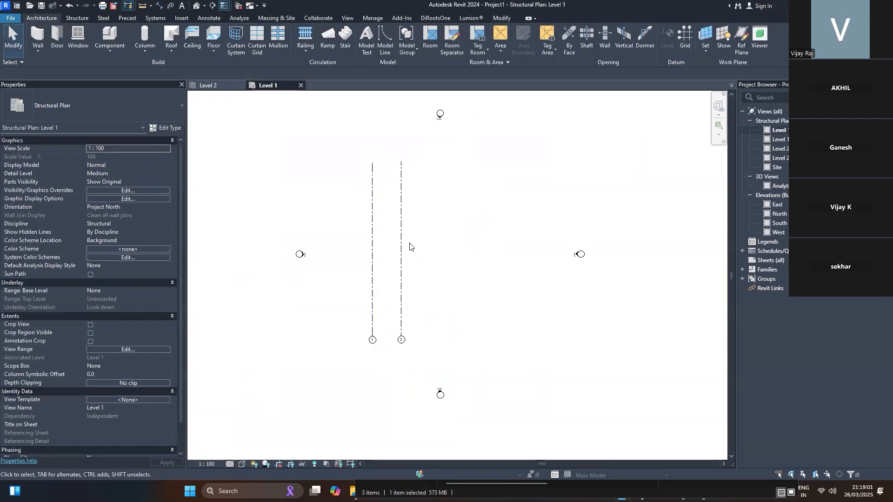
# Copy grid 2 horizontally to the right at a distance of 5000 mm.
pyautogui.click(401, 269)
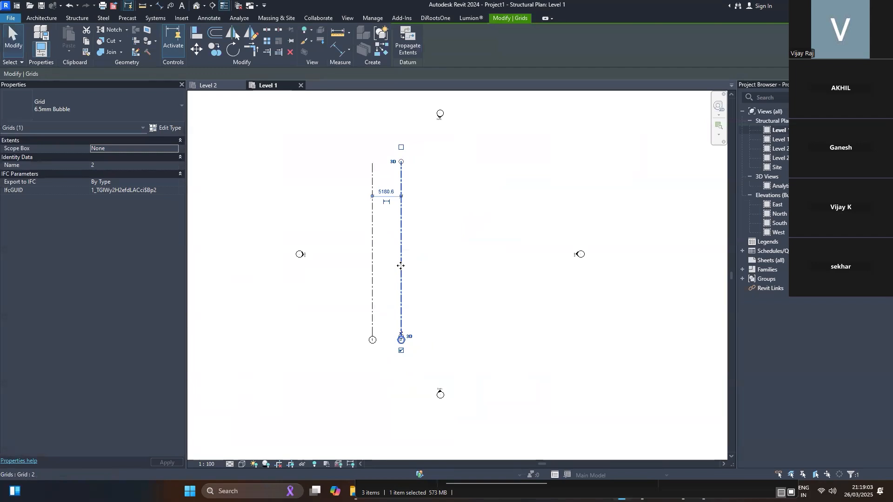
pyautogui.press('c')
pyautogui.press('o')
pyautogui.click(401, 268)
pyautogui.click(429, 266)
pyautogui.scroll(1, 450, 295)
pyautogui.press('Escape')
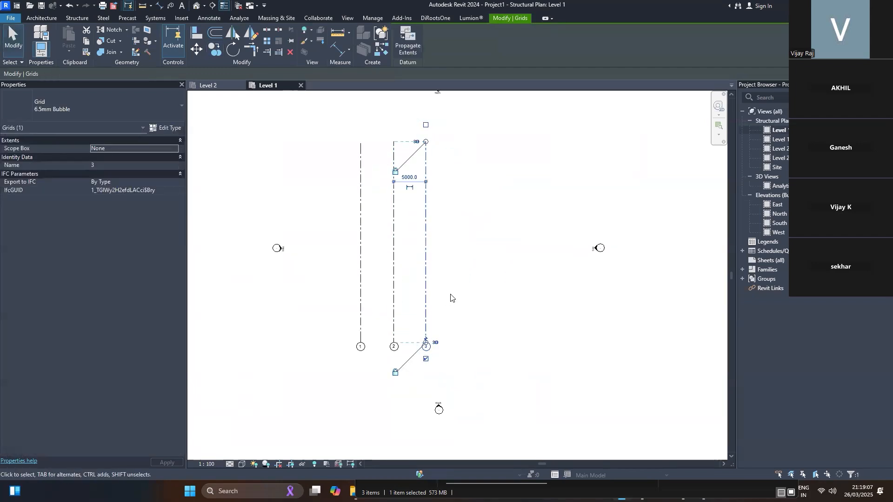
pyautogui.scroll(-2, 405, 319)
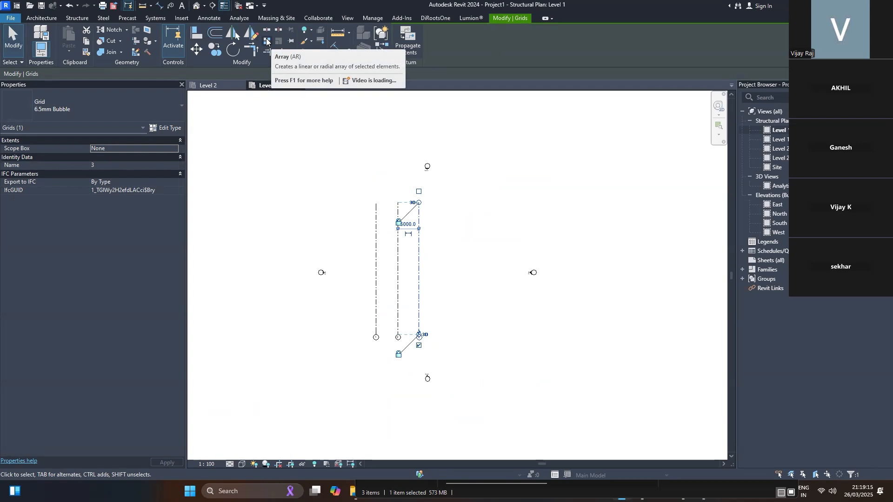
pyautogui.click(347, 383)
pyautogui.scroll(-5, 369, 309)
pyautogui.scroll(3, 387, 297)
pyautogui.moveTo(414, 257); pyautogui.dragTo(343, 298)
pyautogui.click(300, 299)
pyautogui.scroll(-2, 254, 308)
pyautogui.scroll(2, 312, 278)
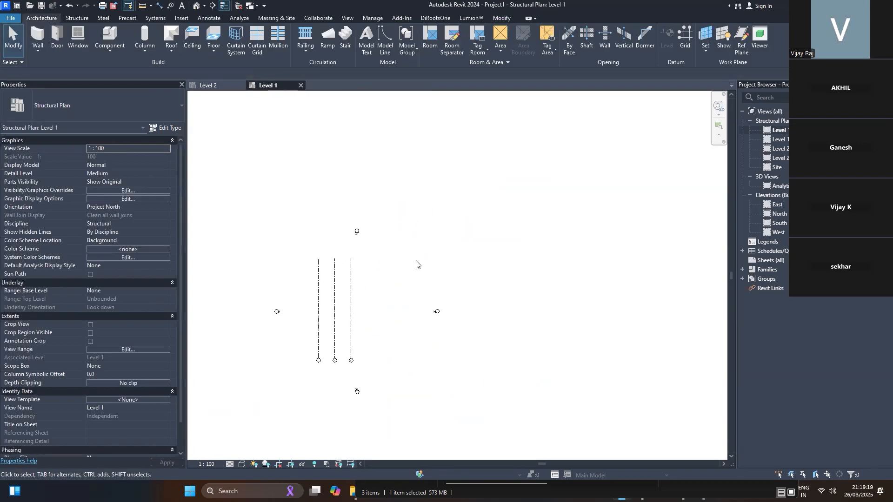
# Create a grouped linear array of grid 3 to the right with 8 members, spaced 5000 mm apart using the Move To 2nd option.
pyautogui.click(349, 280)
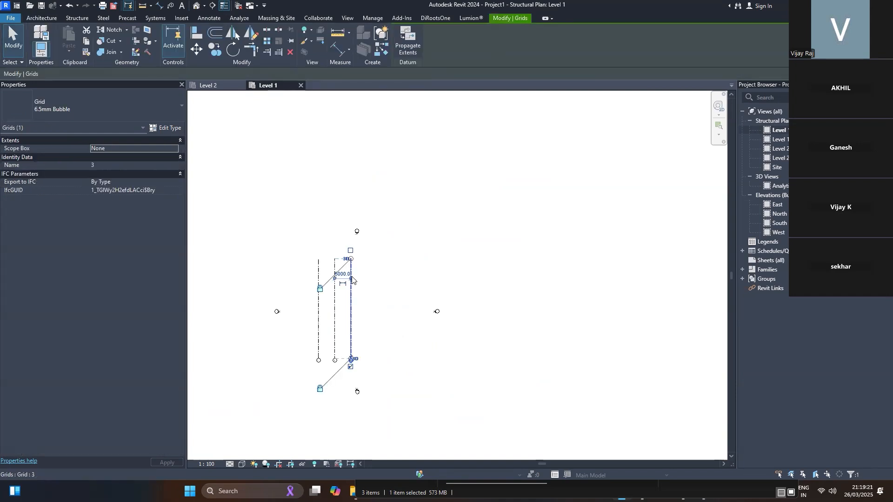
pyautogui.click(268, 41)
pyautogui.scroll(4, 367, 339)
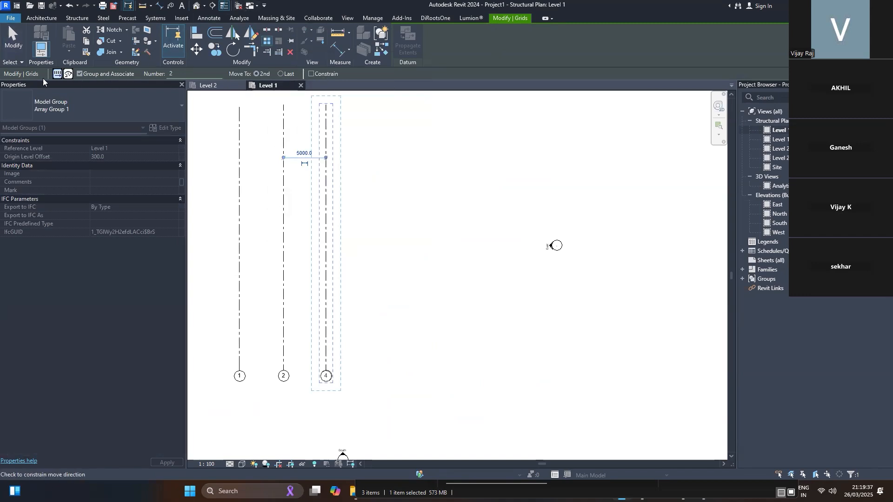
pyautogui.scroll(-2, 329, 291)
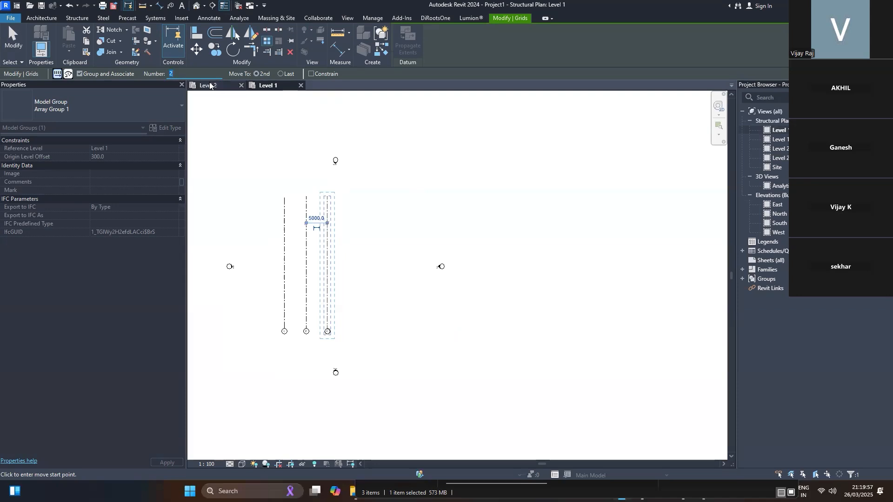
pyautogui.write('8')
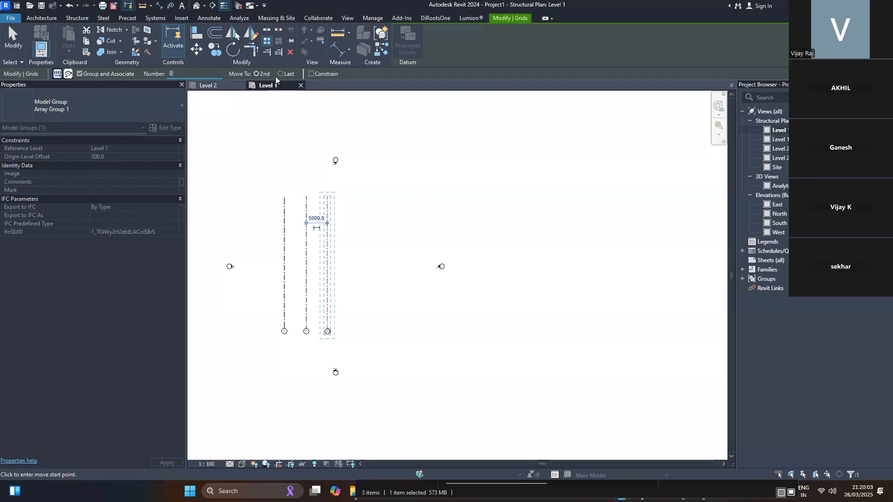
pyautogui.scroll(2, 336, 255)
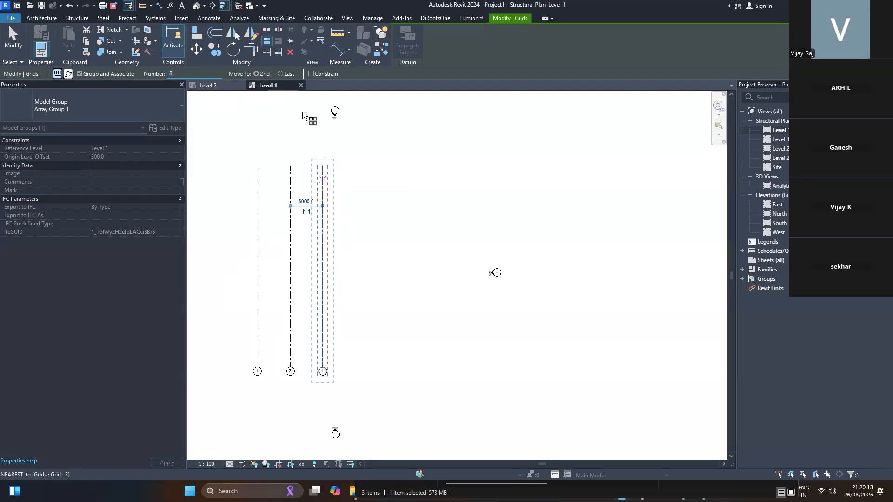
pyautogui.scroll(-2, 258, 233)
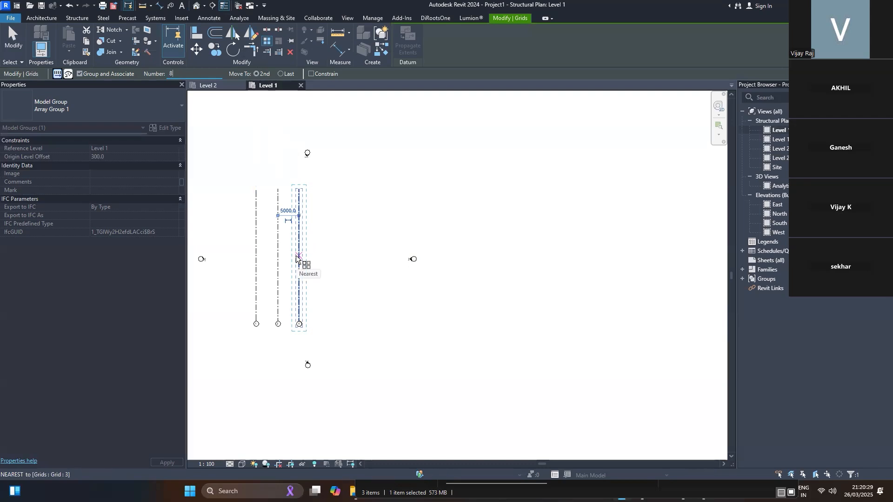
pyautogui.scroll(3, 298, 216)
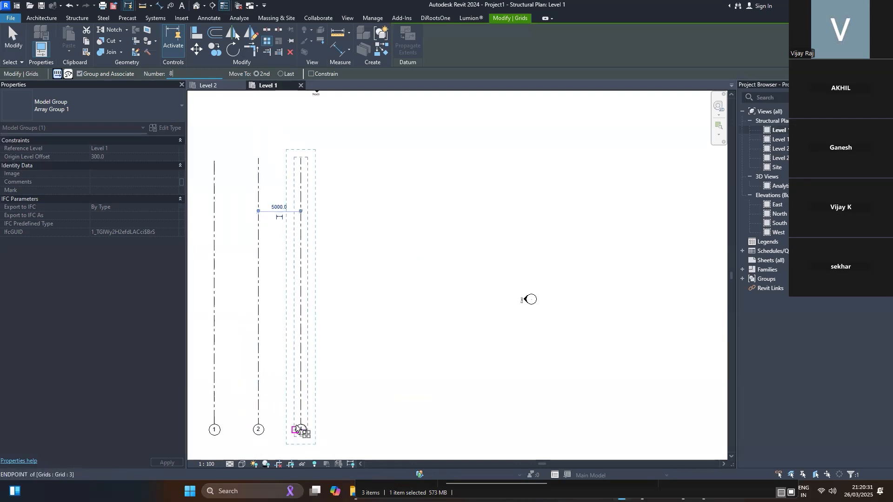
pyautogui.scroll(-1, 299, 368)
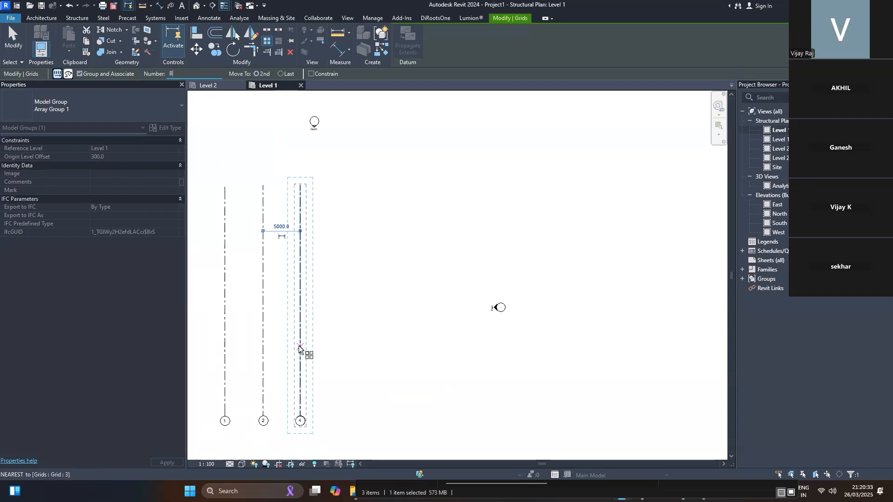
pyautogui.click(299, 348)
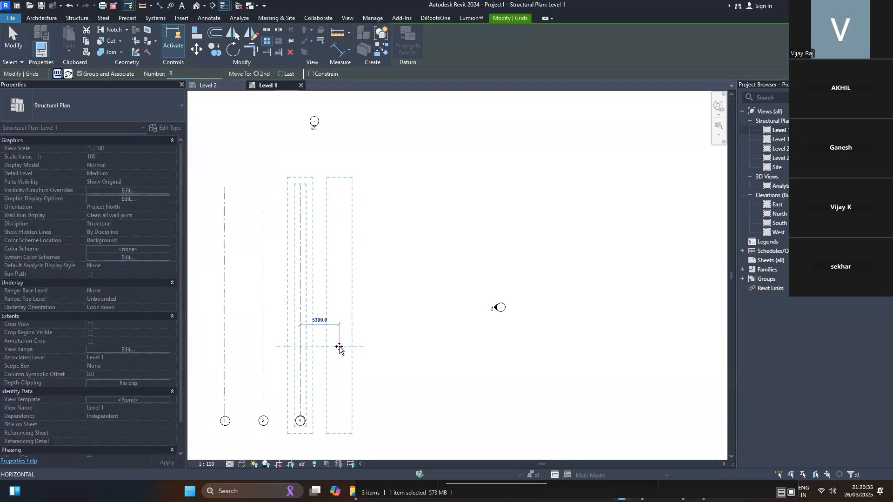
pyautogui.scroll(2, 338, 348)
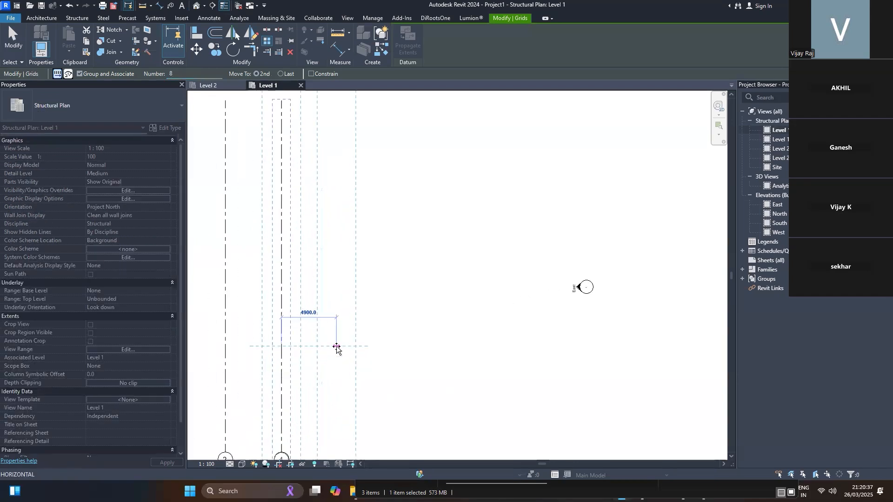
pyautogui.click(337, 348)
pyautogui.scroll(-2, 336, 348)
pyautogui.scroll(1, 479, 395)
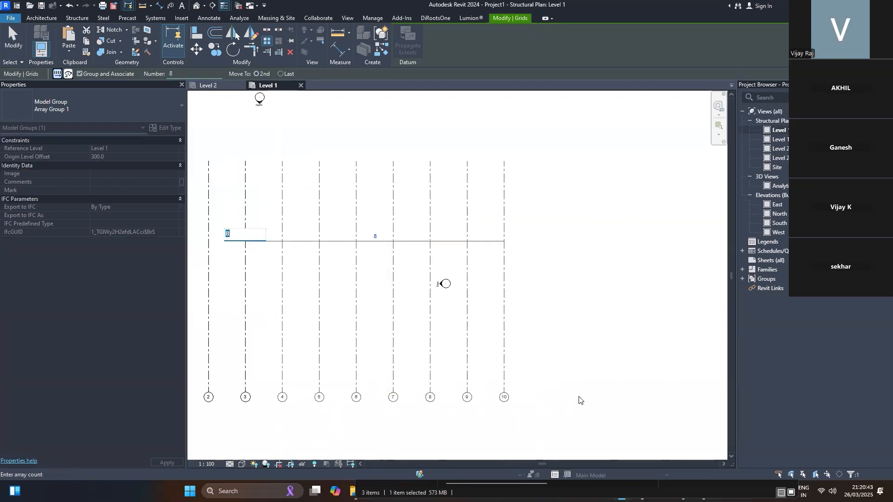
pyautogui.scroll(-2, 546, 380)
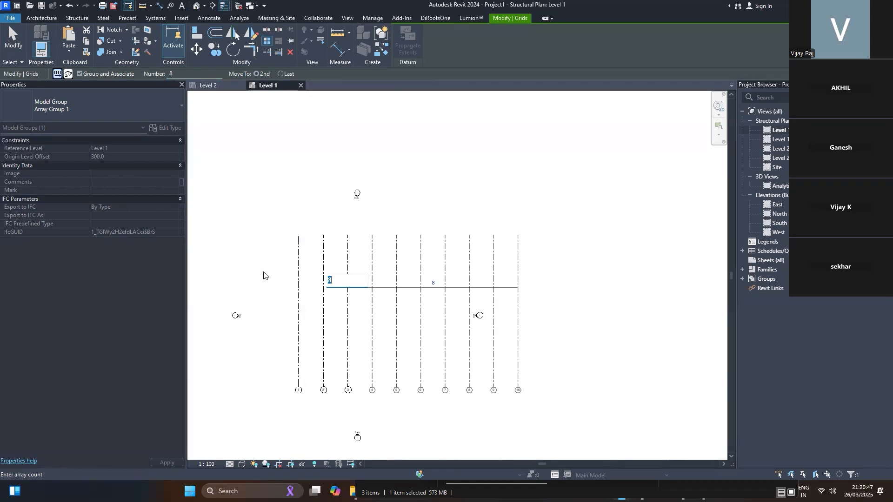
pyautogui.press('Return')
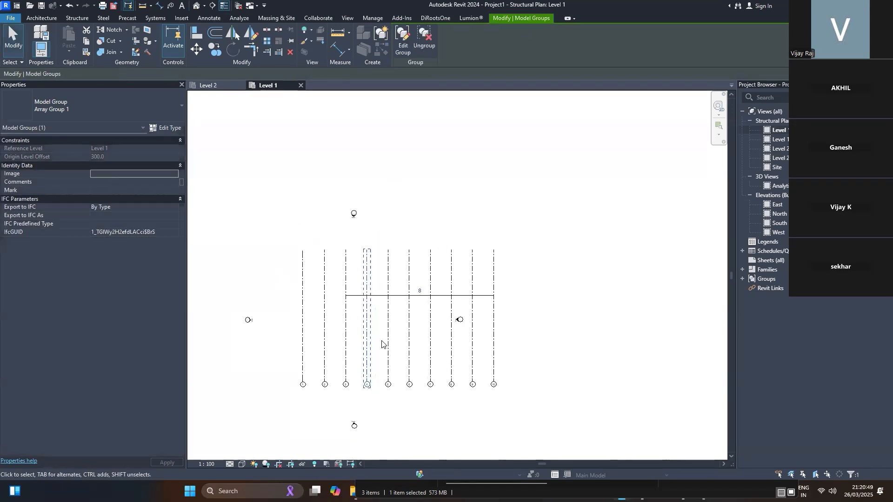
# Undo the grid array and redo it to compare the plan without and with the arrayed grids.
pyautogui.hotkey('ctrl', 'z')
pyautogui.click(351, 358)
pyautogui.scroll(3, 350, 335)
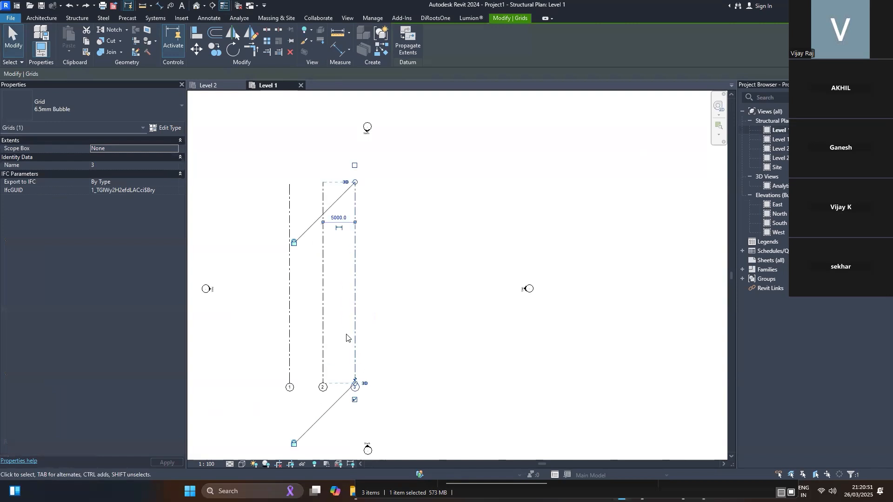
pyautogui.hotkey('ctrl', 'y')
pyautogui.scroll(-5, 352, 335)
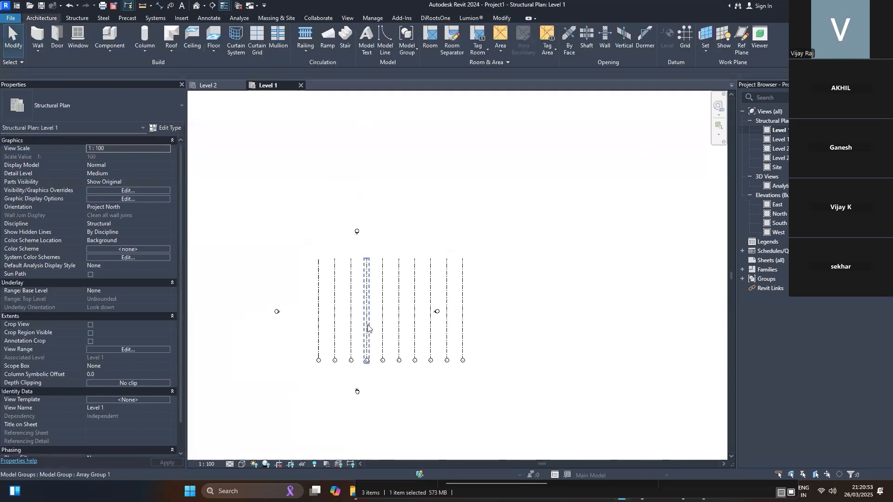
# Place aligned dimensions between neighbouring grids from grid 4 through grid 8 to check their spacing.
pyautogui.scroll(4, 365, 328)
pyautogui.press('d')
pyautogui.press('i')
pyautogui.click(368, 328)
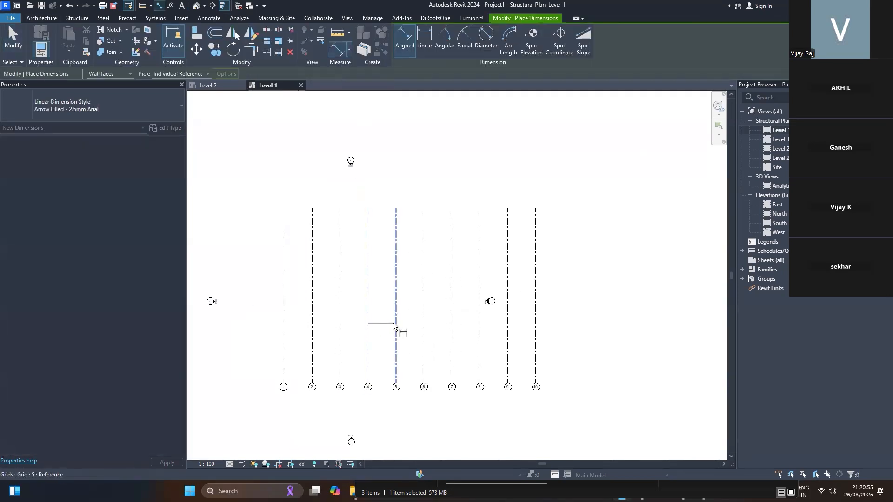
pyautogui.click(396, 322)
pyautogui.scroll(4, 404, 324)
pyautogui.click(459, 325)
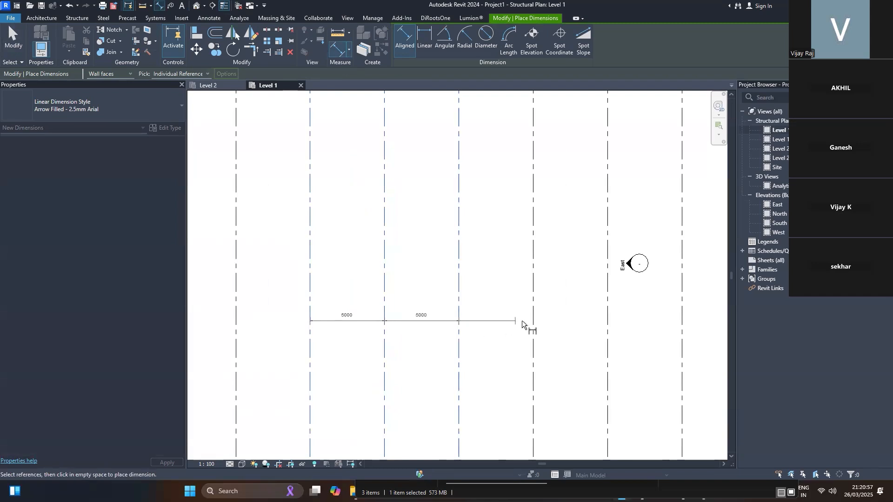
pyautogui.click(530, 319)
pyautogui.click(533, 319)
pyautogui.click(459, 301)
pyautogui.click(610, 305)
pyautogui.click(608, 307)
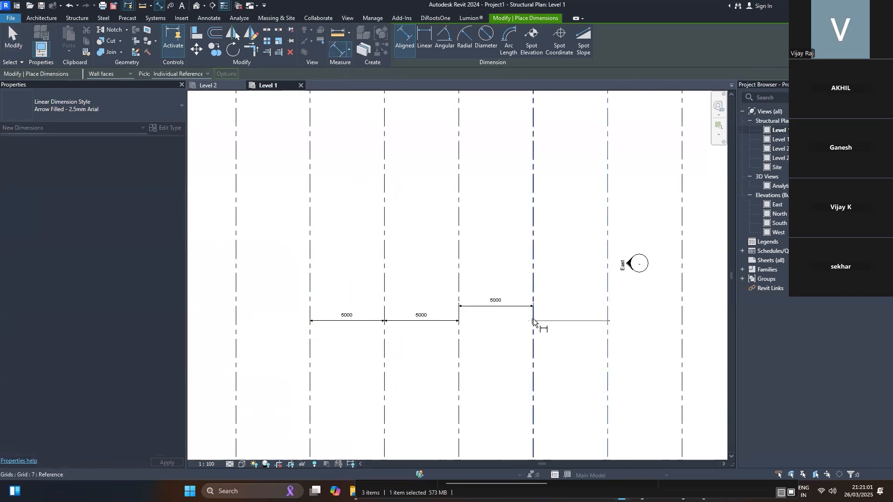
pyautogui.click(533, 319)
pyautogui.click(360, 303)
pyautogui.press('Escape')
# Delete a spacing dimension, and undo back through the dimensions and the grid array to the three original grids.
pyautogui.scroll(-2, 360, 302)
pyautogui.click(353, 313)
pyautogui.press('Delete')
pyautogui.click(426, 305)
pyautogui.hotkey('ctrl', 'z')
pyautogui.hotkey('ctrl', 'z')
pyautogui.hotkey('ctrl', 'z')
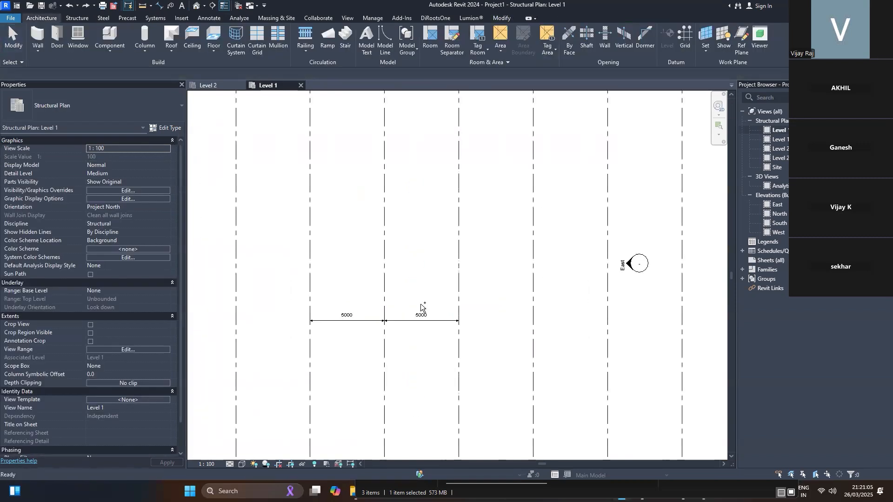
pyautogui.hotkey('ctrl', 'z')
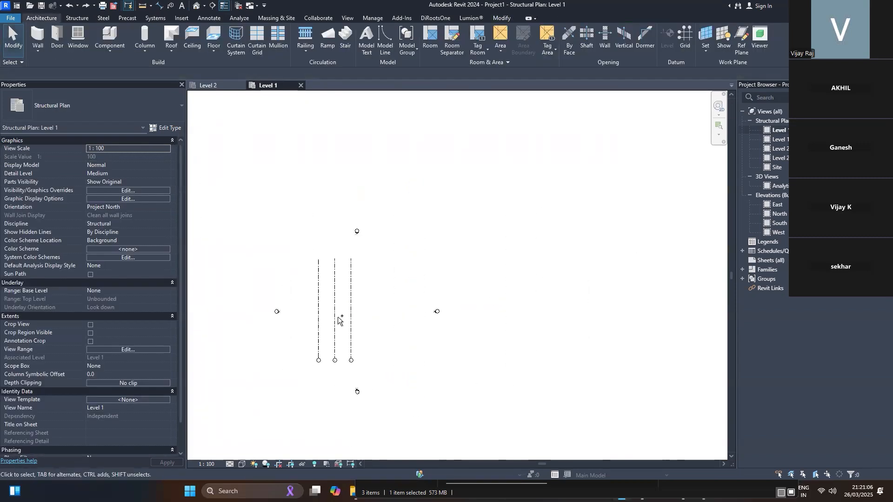
# Create a grouped linear array of grid 3 to the right with 8 members using the Move To Last option, and undo it.
pyautogui.click(351, 316)
pyautogui.scroll(3, 349, 316)
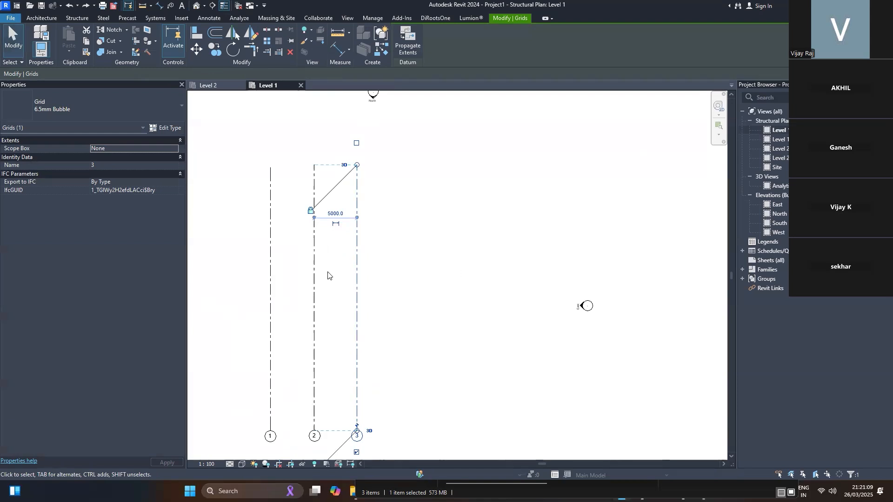
pyautogui.scroll(-2, 328, 274)
pyautogui.click(267, 41)
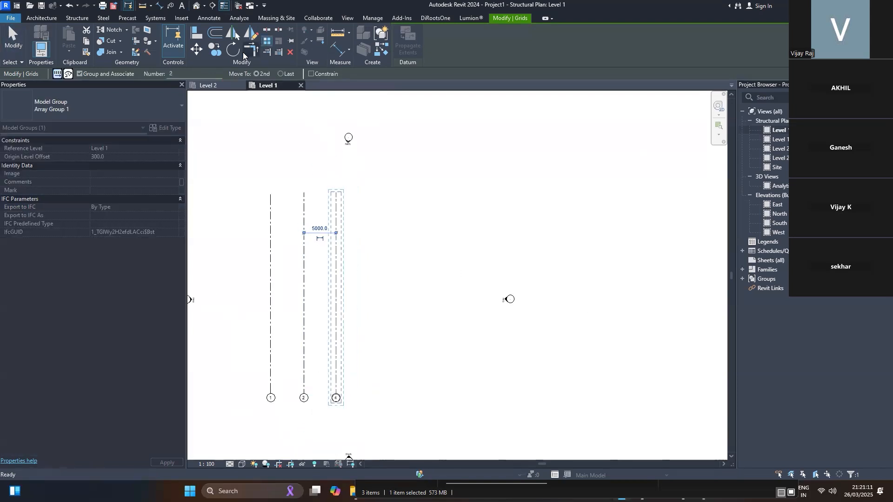
pyautogui.click(280, 73)
pyautogui.click(206, 72)
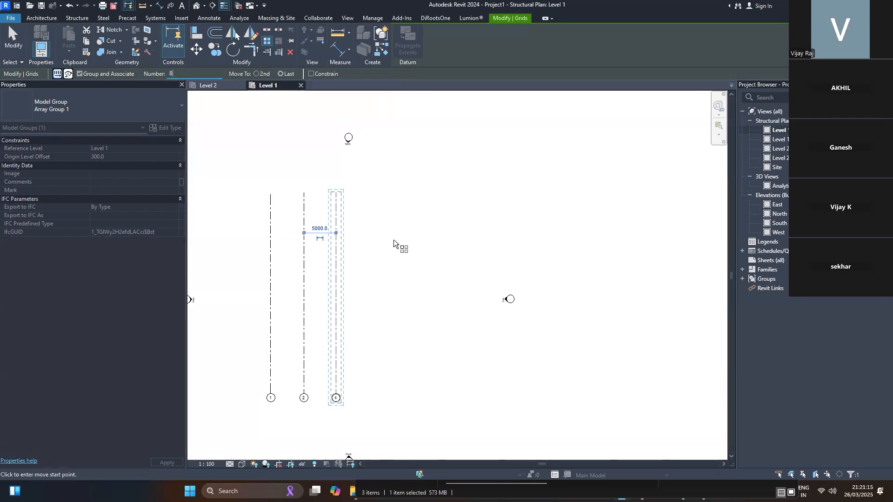
pyautogui.click(336, 297)
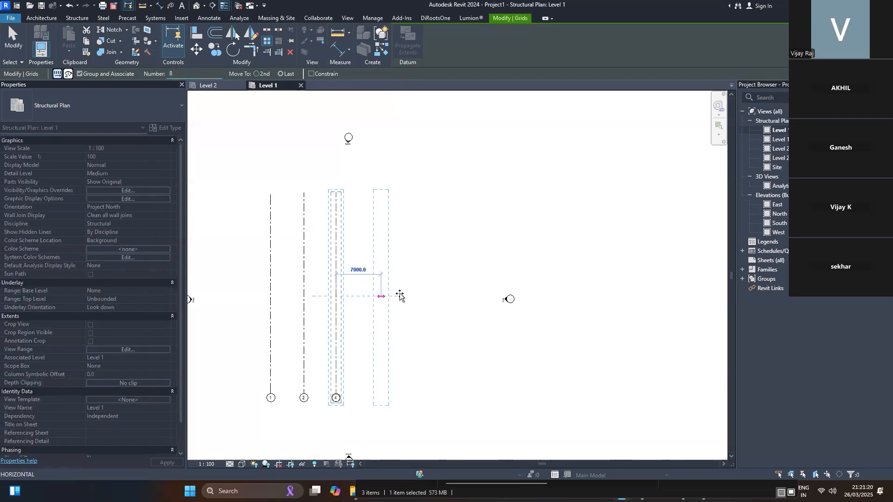
pyautogui.click(454, 297)
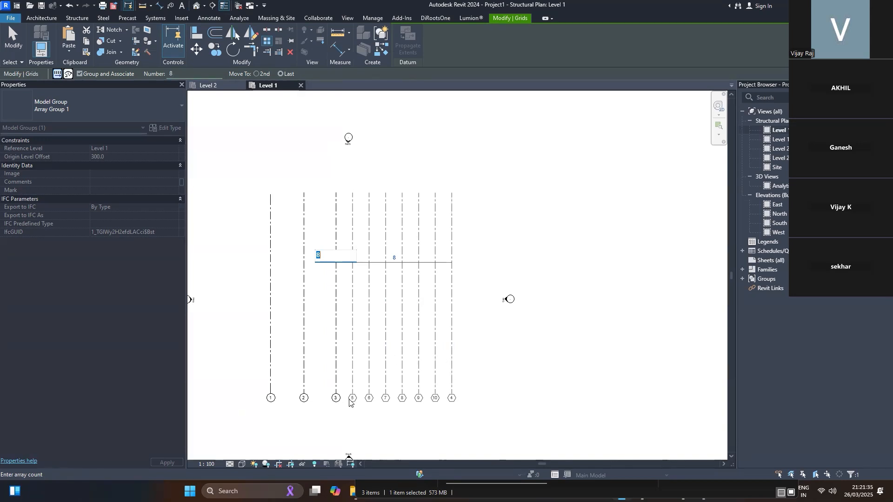
pyautogui.scroll(3, 349, 403)
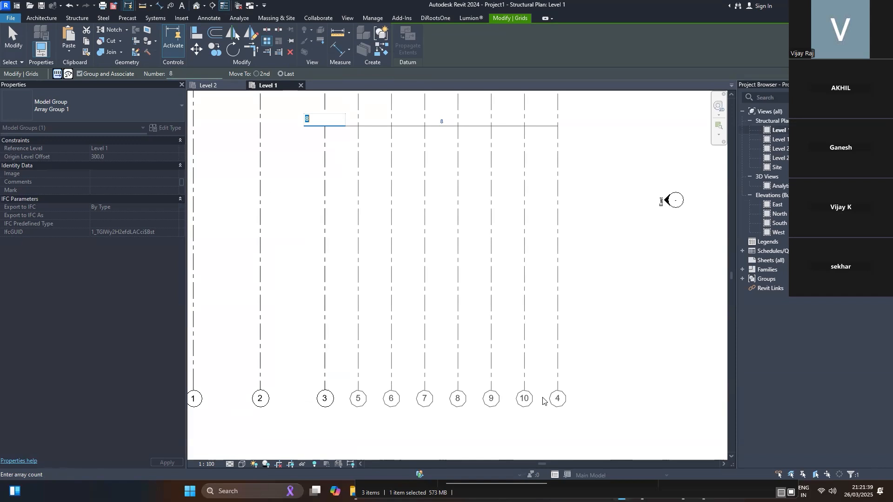
pyautogui.scroll(-3, 546, 403)
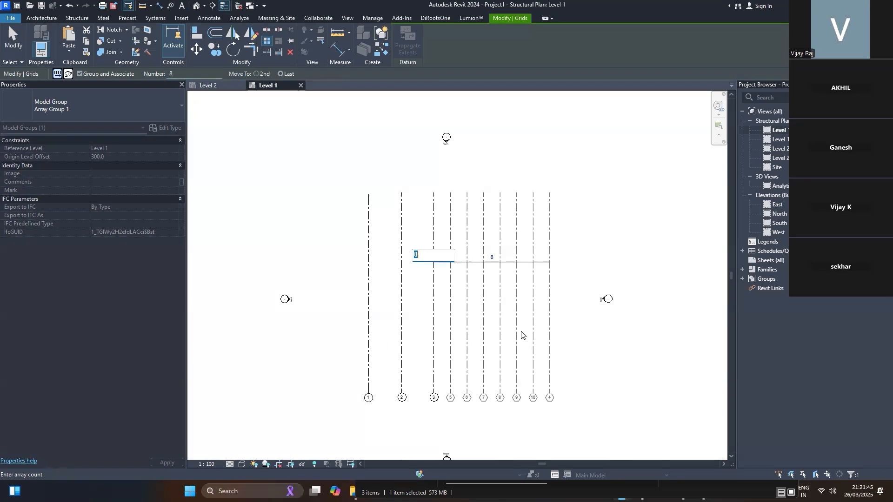
pyautogui.press('Return')
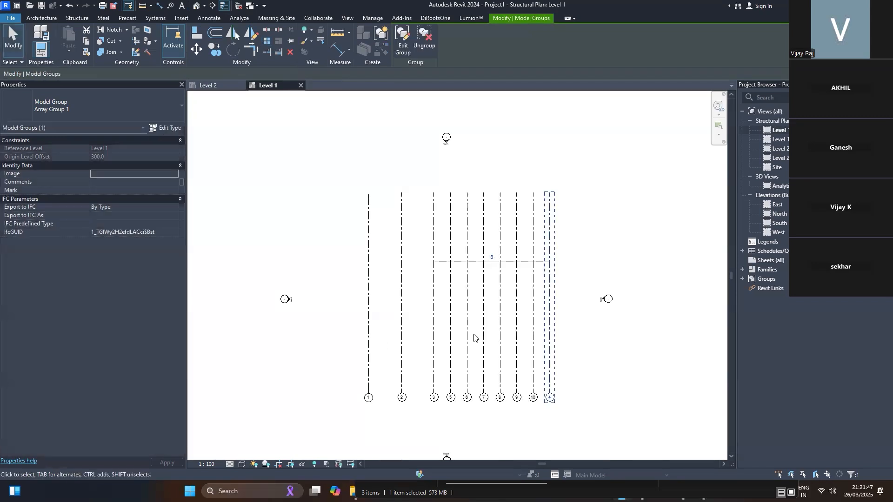
pyautogui.hotkey('ctrl', 'z')
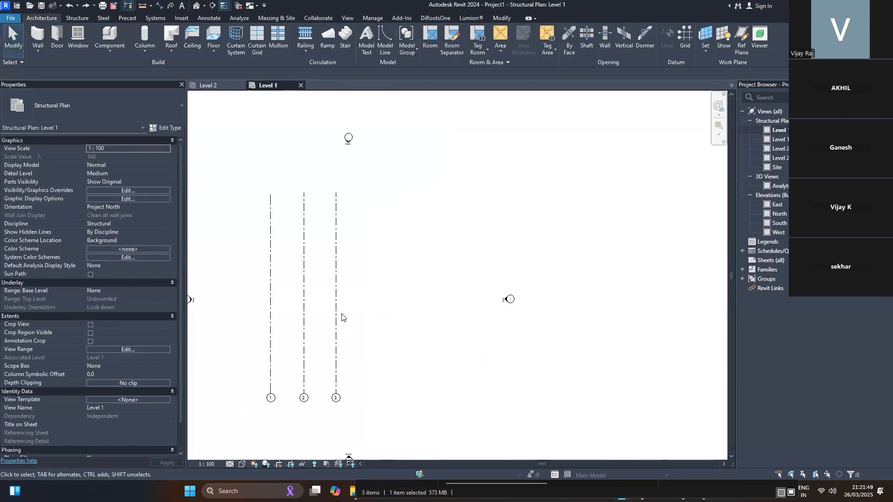
# Create a grouped linear array of grid 3 to the right with 8 members at 5000 mm spacing using the Move To 2nd option.
pyautogui.click(336, 316)
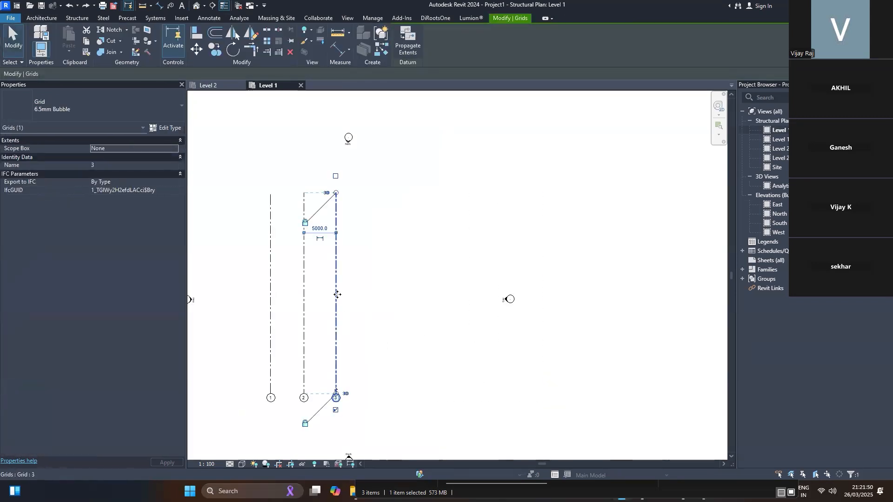
pyautogui.click(265, 41)
pyautogui.click(256, 74)
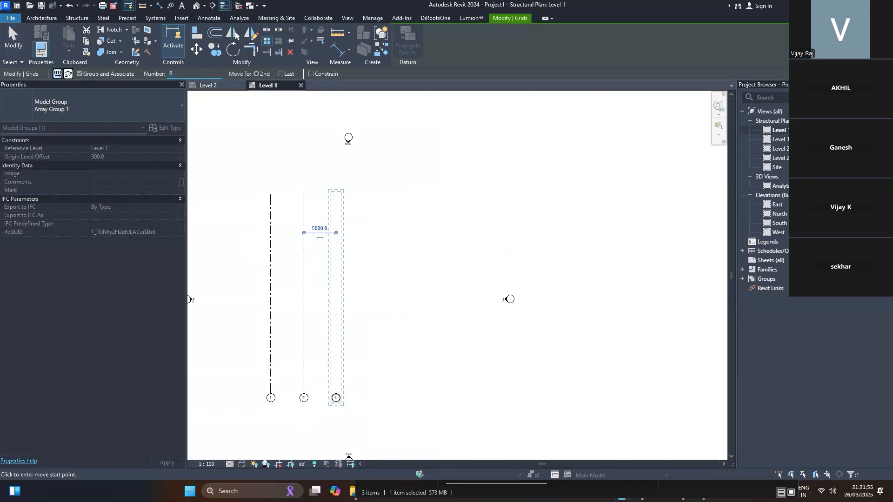
pyautogui.click(337, 274)
pyautogui.click(369, 276)
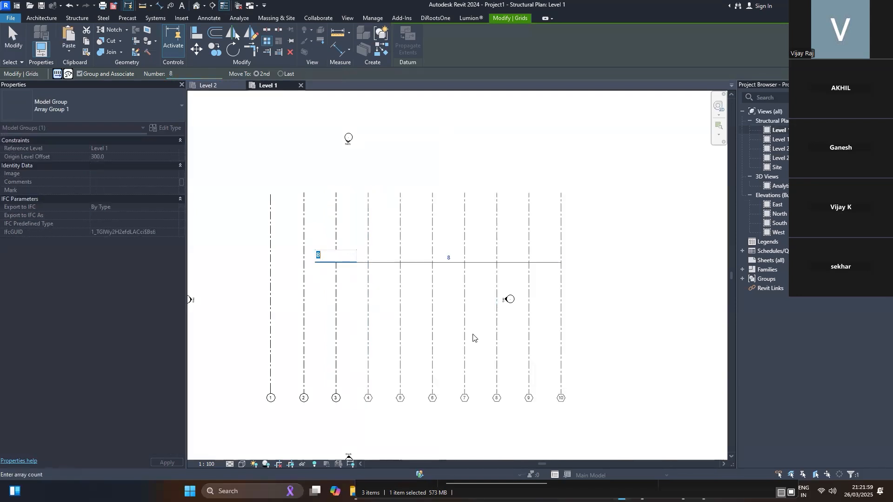
pyautogui.click(611, 252)
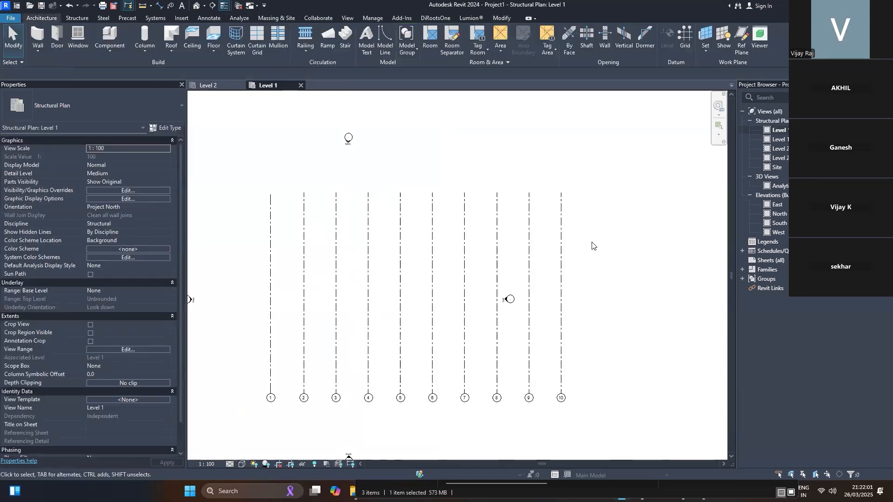
pyautogui.scroll(-1, 343, 298)
pyautogui.scroll(1, 318, 369)
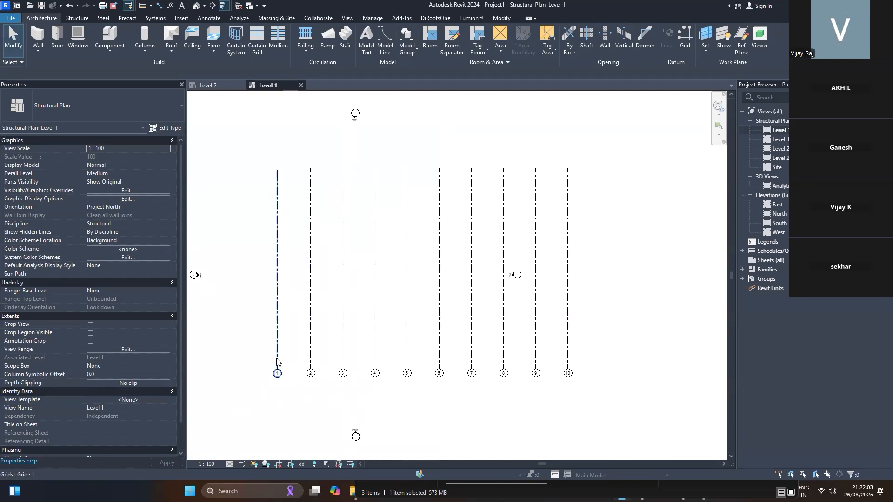
# Draw a horizontal grid just above the lower bubbles, from left of grid 1 to right of grid 10.
pyautogui.click(278, 359)
pyautogui.press('g')
pyautogui.press('r')
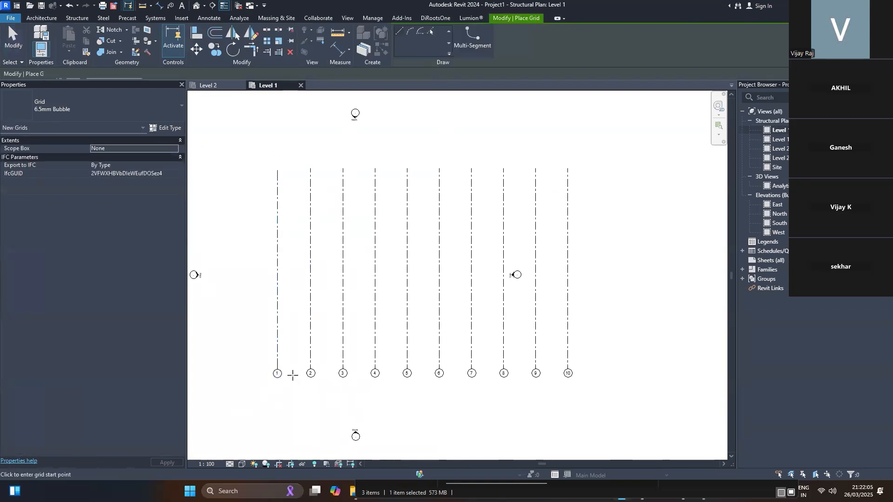
pyautogui.click(254, 358)
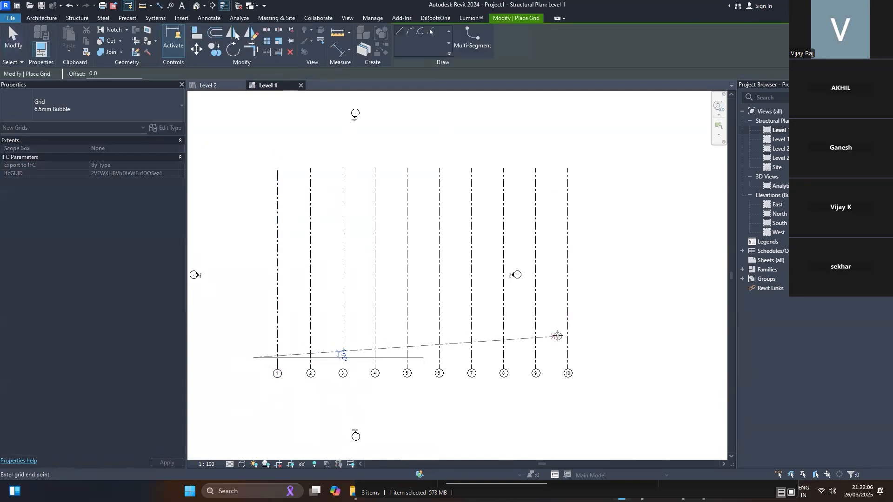
pyautogui.click(589, 357)
pyautogui.press('Escape')
pyautogui.press('Escape')
pyautogui.scroll(2, 590, 358)
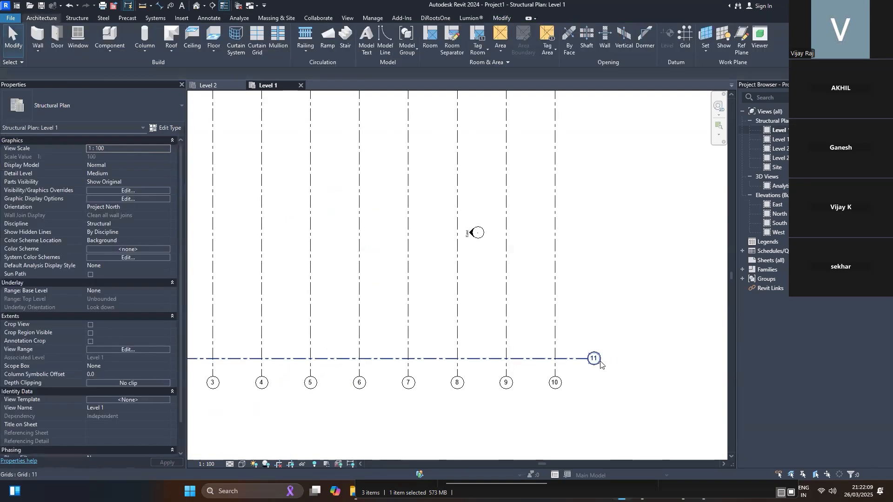
# Rename the horizontal grid as A and show a bubble at its left end as well.
pyautogui.click(594, 359)
pyautogui.click(593, 359)
pyautogui.click(596, 320)
pyautogui.click(597, 320)
pyautogui.click(532, 359)
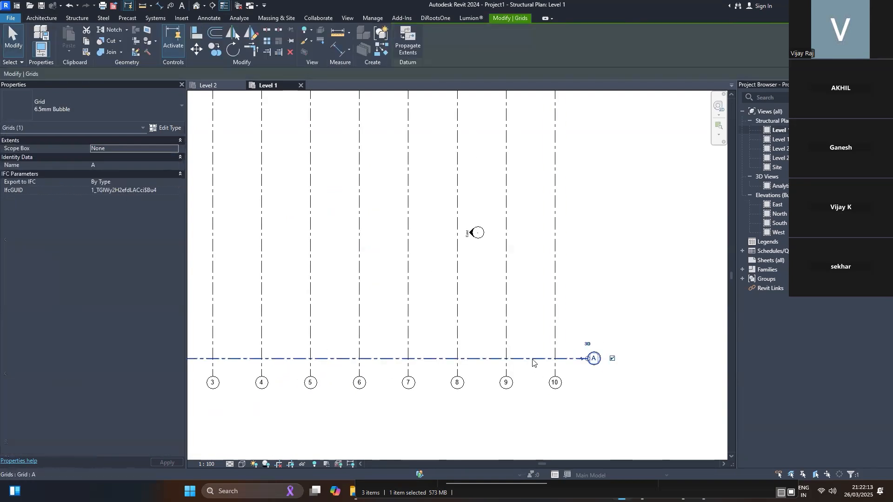
pyautogui.scroll(-2, 533, 363)
pyautogui.scroll(2, 295, 353)
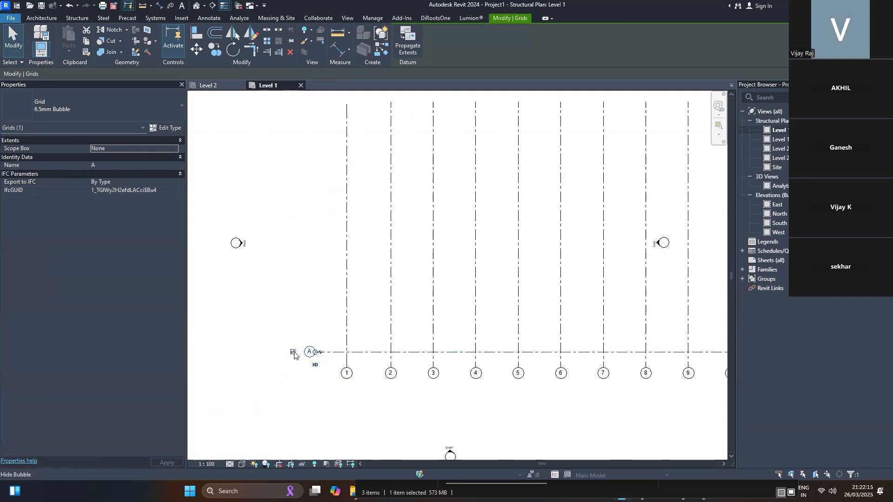
# Create a grouped linear array of grid A upward using the Move To 2nd option.
pyautogui.click(322, 358)
pyautogui.click(324, 353)
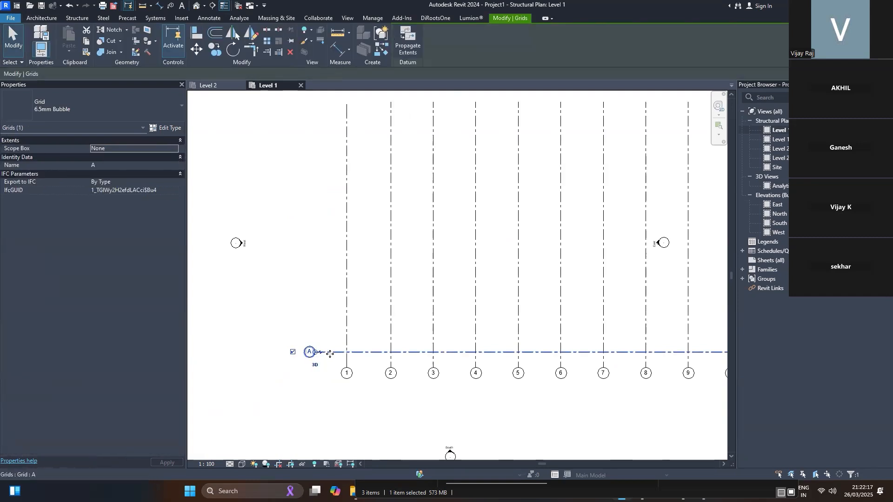
pyautogui.click(267, 40)
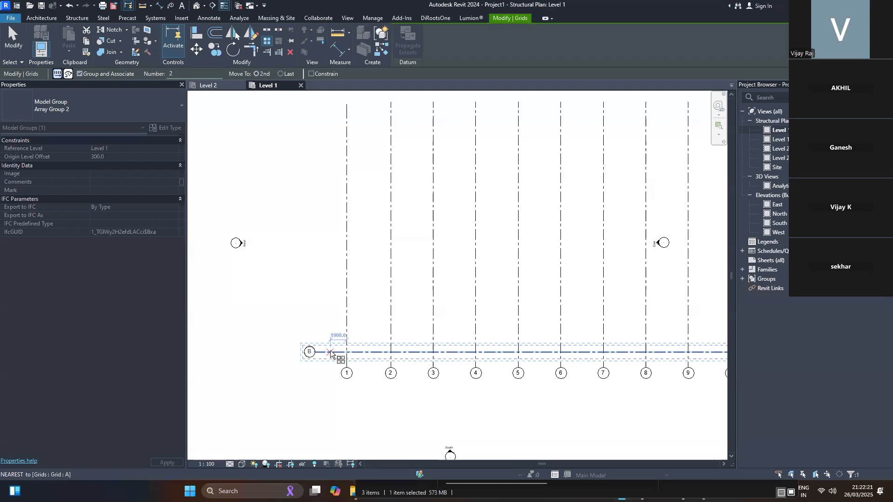
pyautogui.click(328, 352)
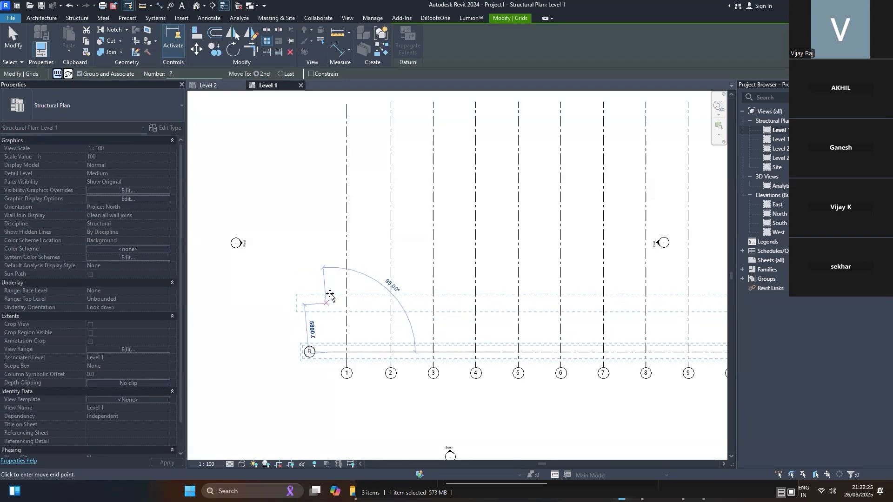
pyautogui.click(332, 268)
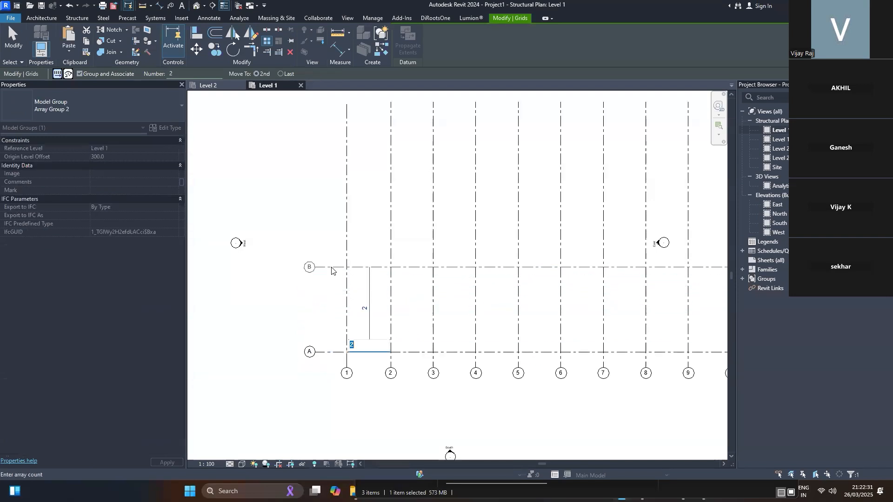
# Set the member count of the horizontal grid array to 5.
pyautogui.scroll(-4, 319, 312)
pyautogui.scroll(2, 331, 261)
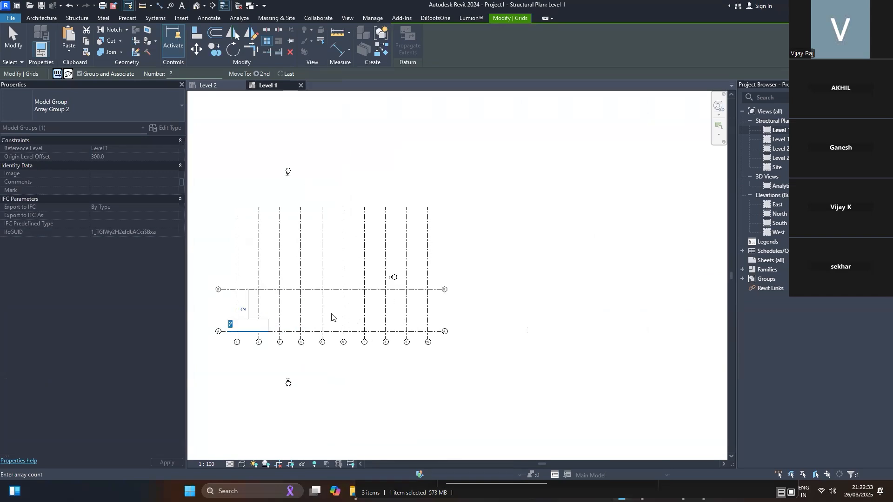
pyautogui.scroll(-1, 397, 305)
pyautogui.scroll(3, 267, 312)
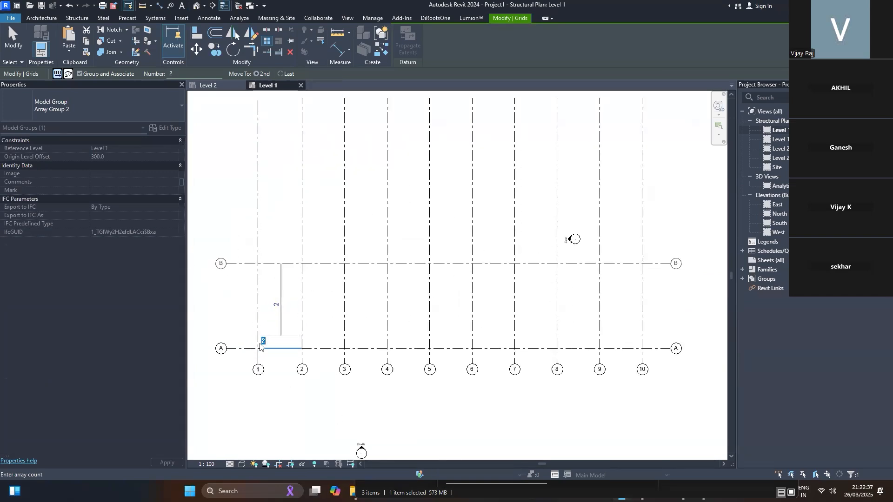
pyautogui.scroll(-2, 259, 345)
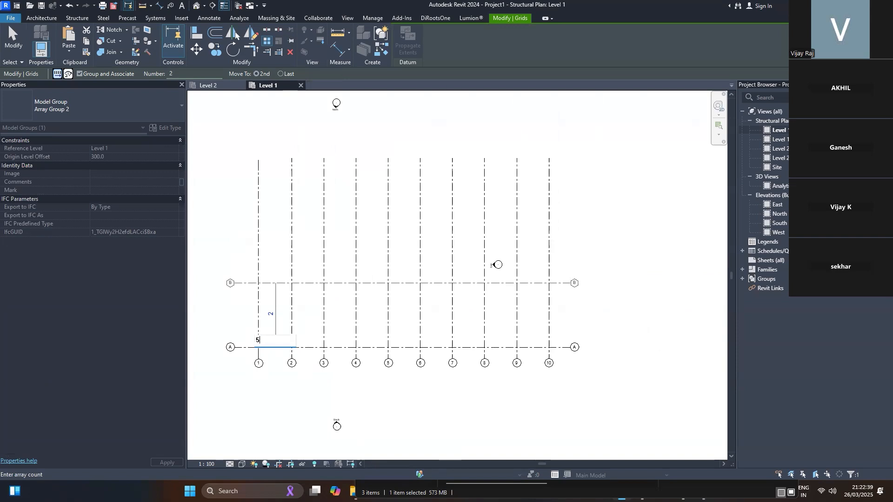
pyautogui.press('Return')
pyautogui.scroll(-3, 239, 373)
pyautogui.scroll(1, 356, 241)
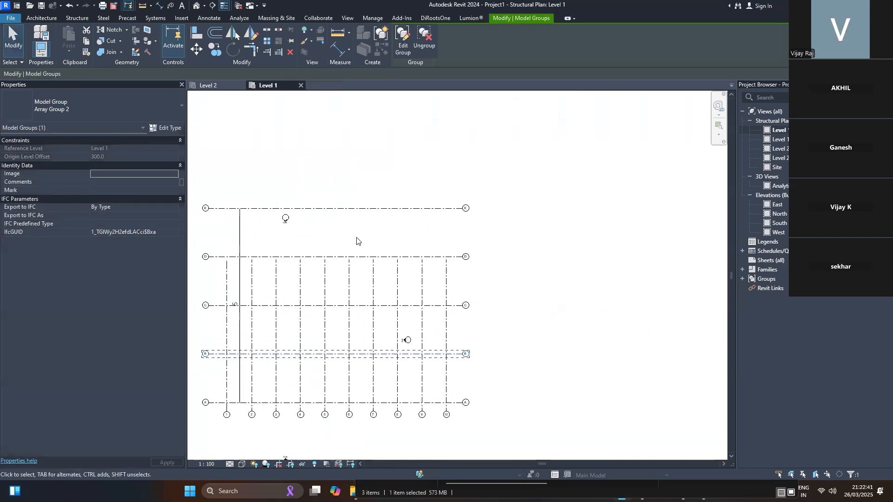
pyautogui.press('Escape')
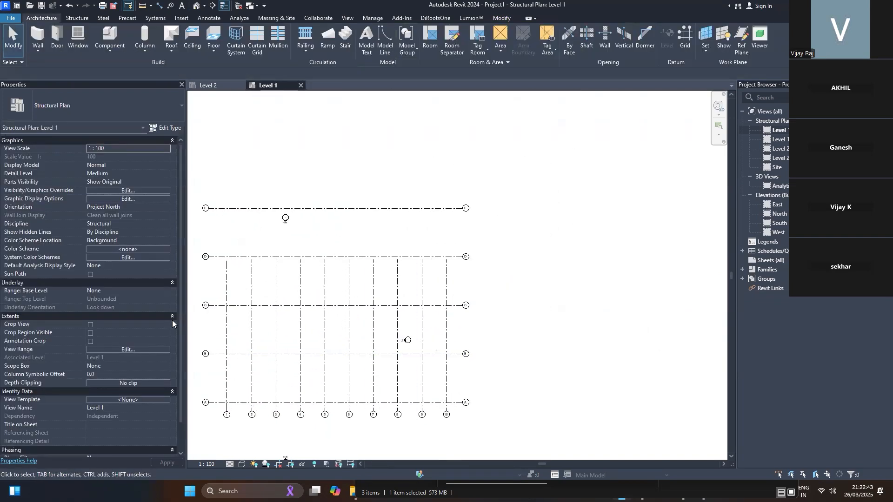
# Extend the upper ends of grids 1 and 2 to the same height above the topmost horizontal grid.
pyautogui.click(226, 288)
pyautogui.moveTo(227, 261); pyautogui.dragTo(215, 174)
pyautogui.click(238, 228)
pyautogui.click(251, 263)
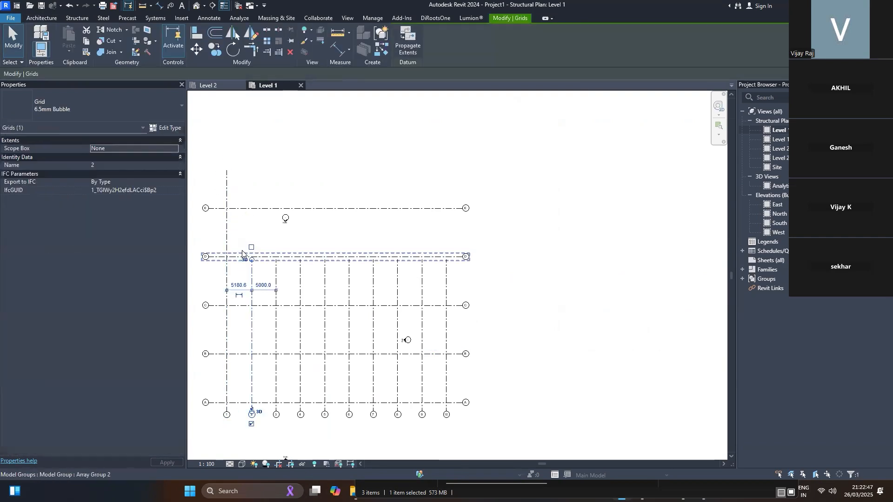
pyautogui.moveTo(252, 261); pyautogui.dragTo(252, 170)
pyautogui.click(278, 232)
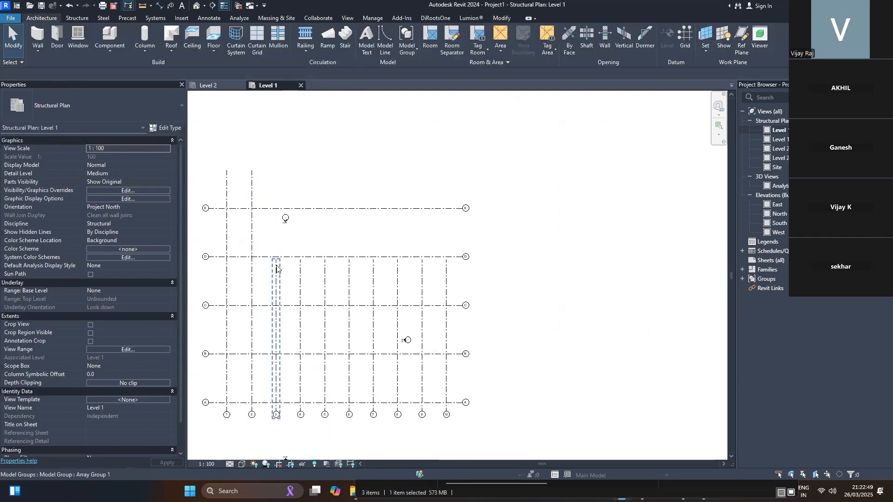
# Select all instances of the horizontal and the vertical array groups in the view and ungroup them.
pyautogui.click(276, 267)
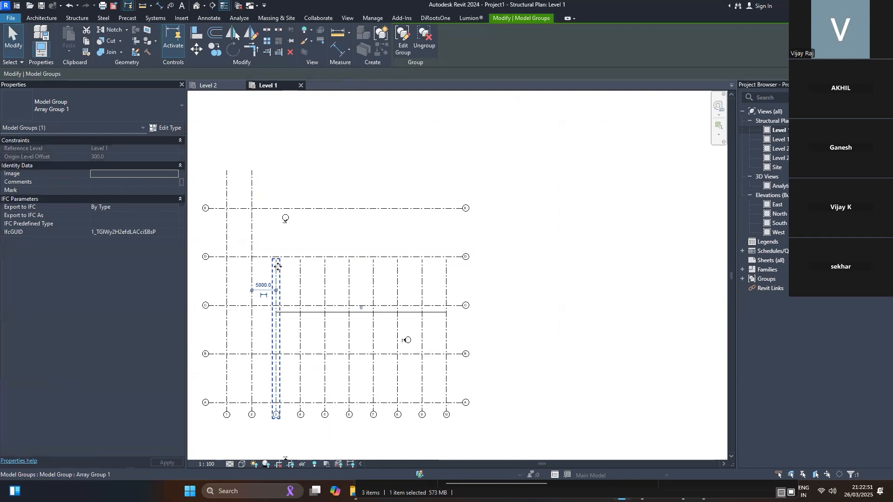
pyautogui.click(356, 209)
pyautogui.press('s')
pyautogui.press('a')
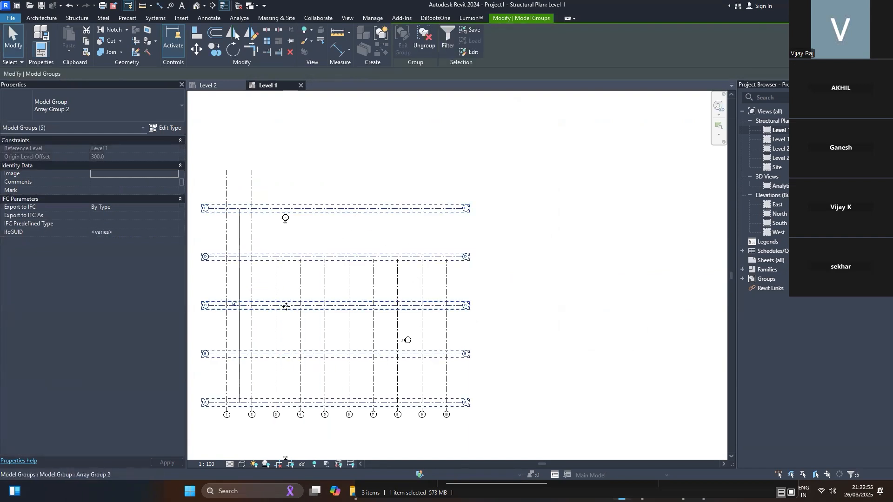
pyautogui.click(420, 33)
pyautogui.press('Escape')
pyautogui.click(278, 267)
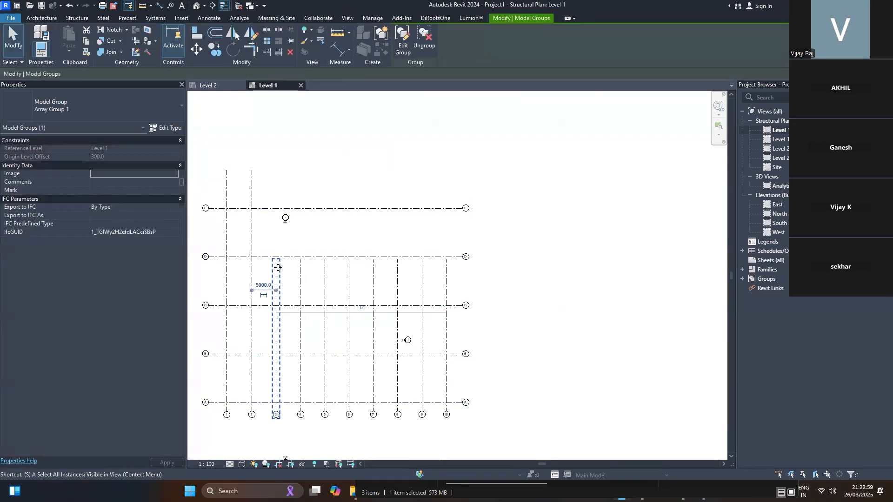
pyautogui.click(430, 39)
pyautogui.press('Escape')
# Extend the upper ends of grids 3 through 10 together to align with the ends of grids 1 and 2.
pyautogui.click(277, 289)
pyautogui.moveTo(262, 164); pyautogui.dragTo(263, 171)
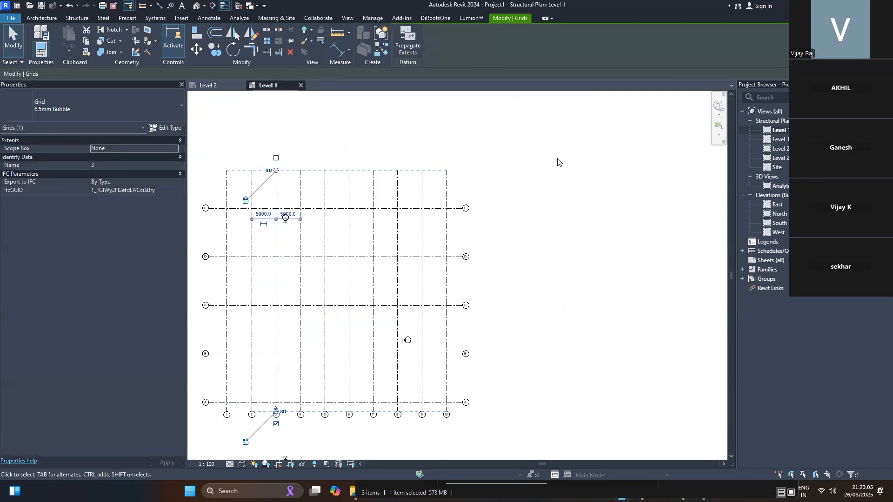
pyautogui.click(557, 158)
pyautogui.scroll(-2, 466, 318)
pyautogui.scroll(3, 374, 361)
pyautogui.scroll(-4, 531, 284)
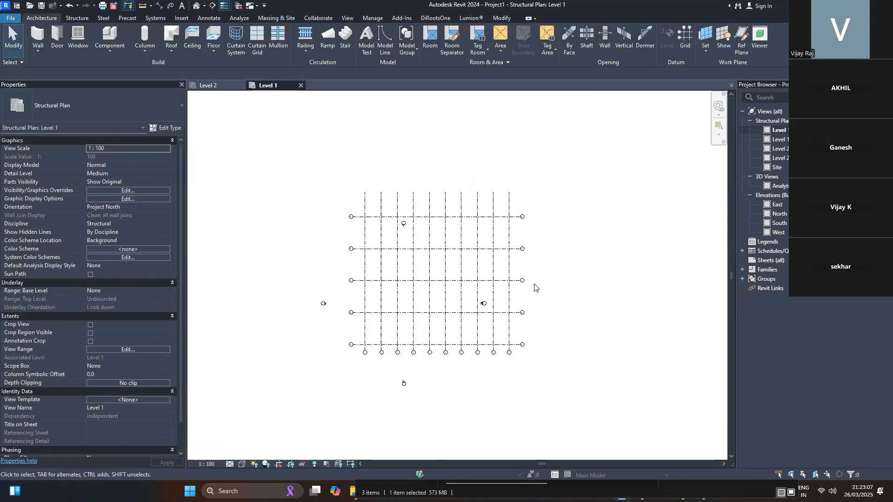
pyautogui.scroll(2, 534, 287)
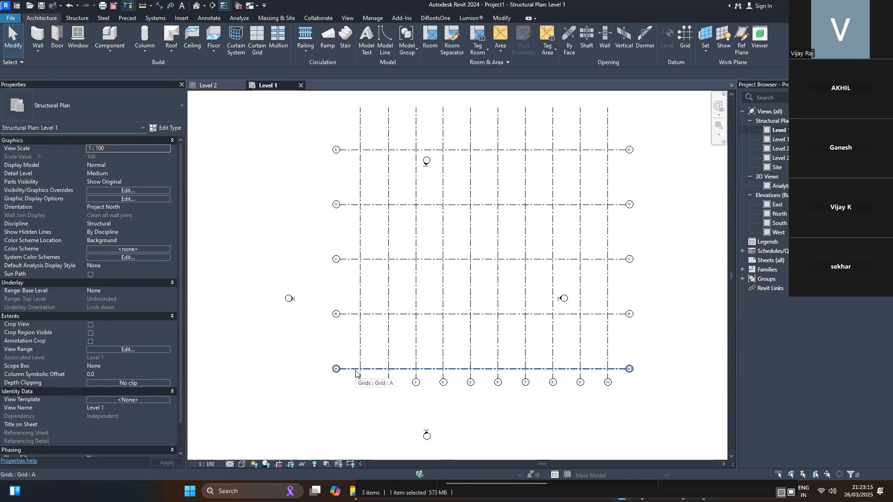
pyautogui.scroll(-3, 368, 332)
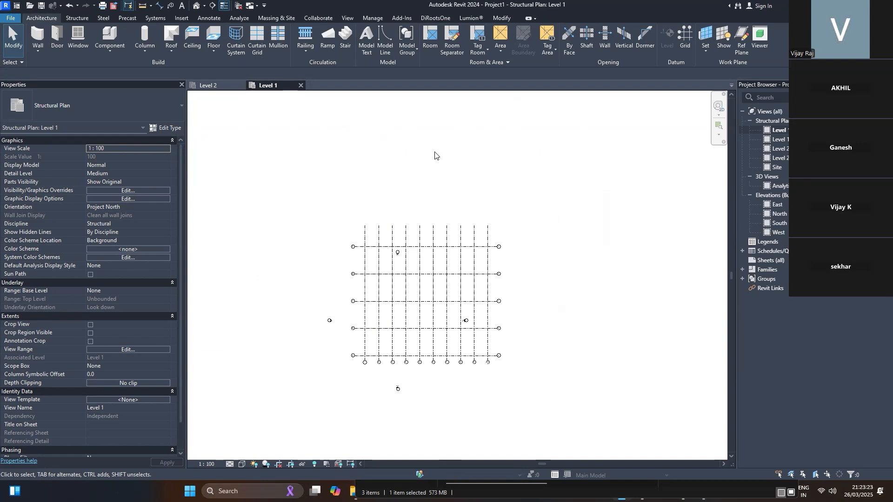
pyautogui.click(107, 53)
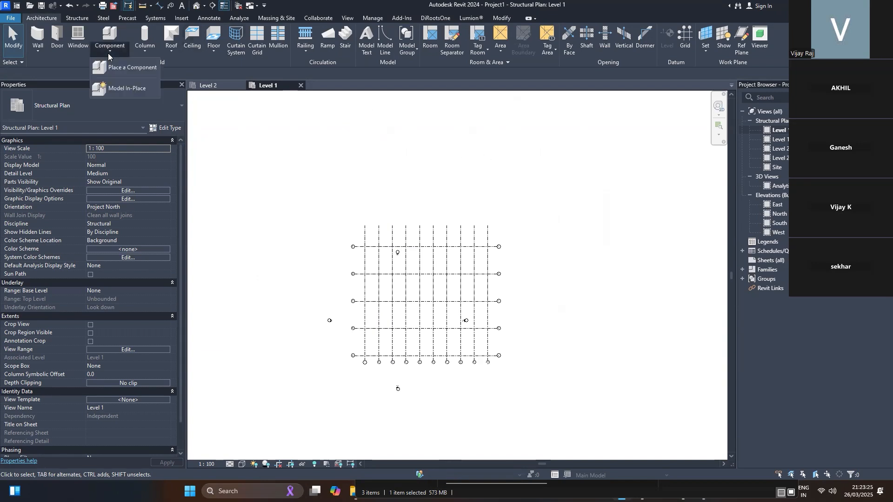
pyautogui.click(114, 63)
pyautogui.click(114, 106)
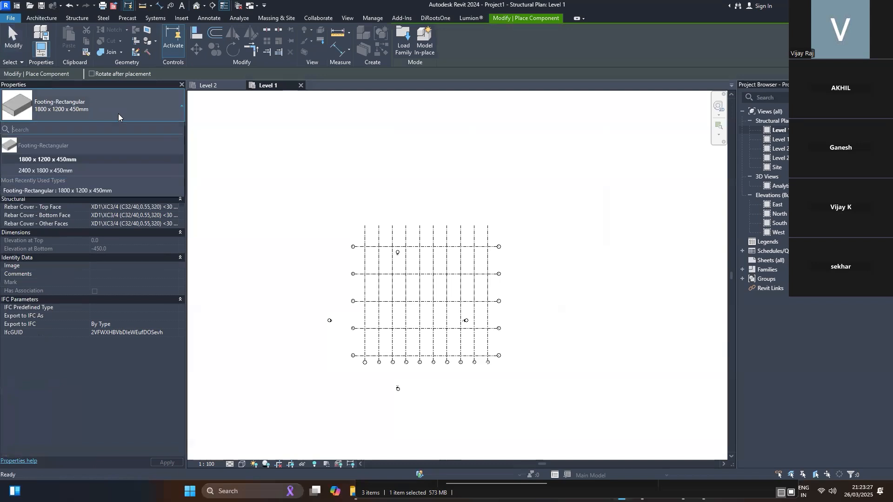
pyautogui.press('Escape')
pyautogui.press('Escape')
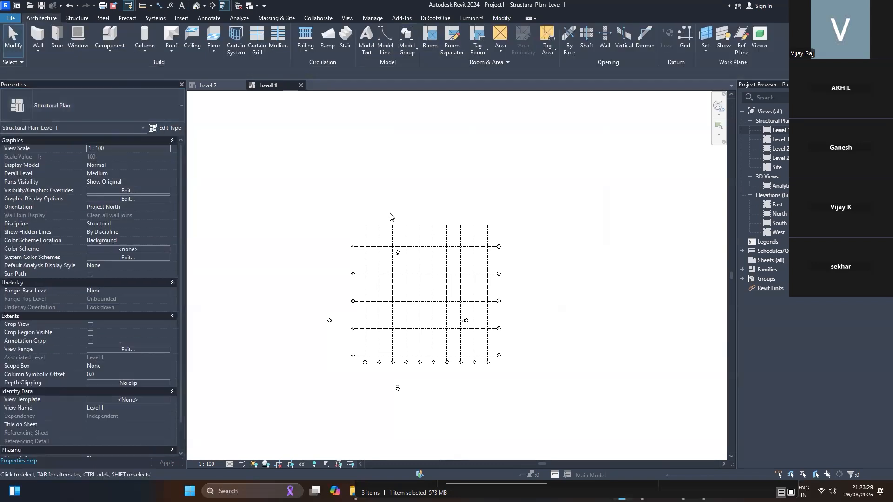
# Close the inactive views and create a new project from a template with architectural floor plans.
pyautogui.click(239, 5)
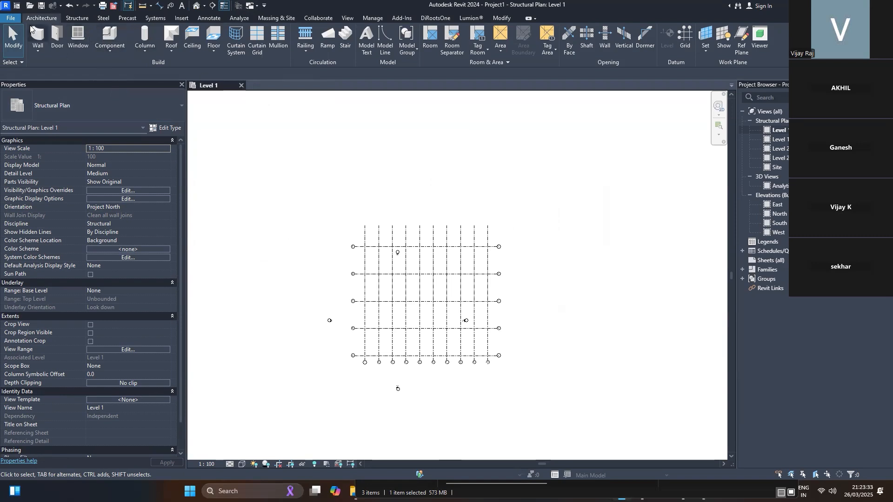
pyautogui.click(12, 18)
pyautogui.moveTo(41, 55)
pyautogui.click(89, 57)
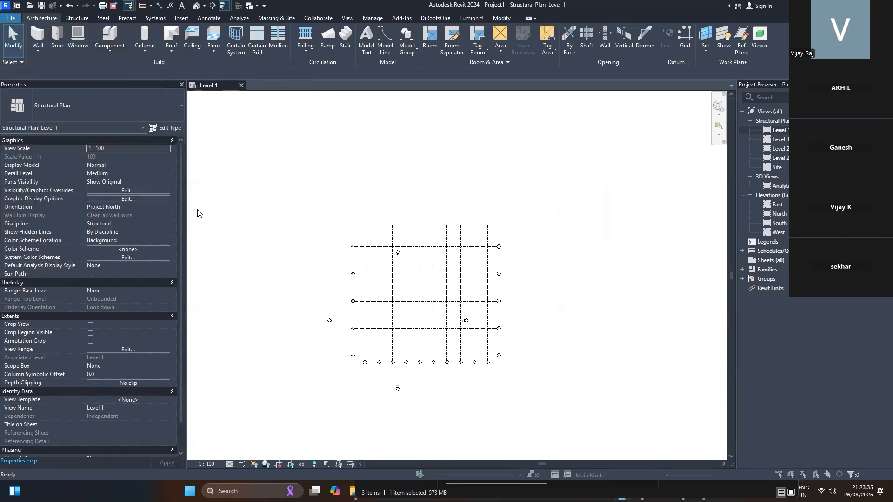
pyautogui.click(482, 227)
pyautogui.click(479, 242)
pyautogui.click(477, 282)
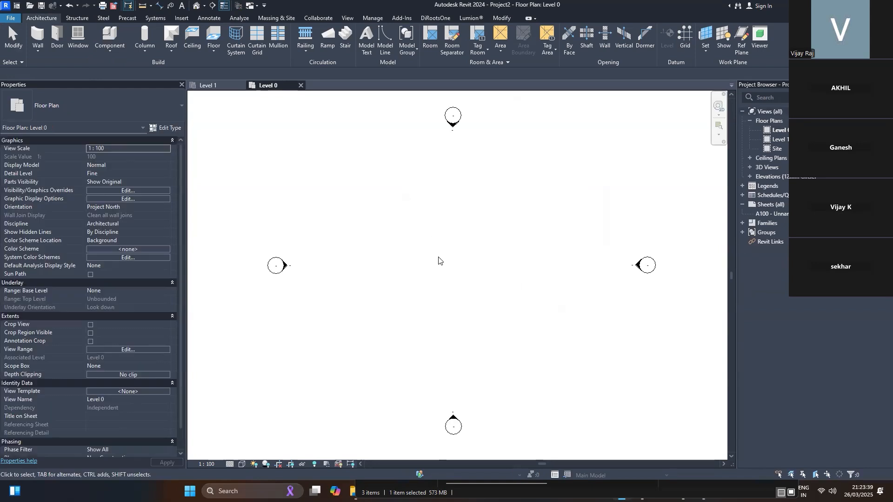
# Place one Furniture_Desk component of type 1525x762mm on the Level 0 floor plan, between the elevation markers.
pyautogui.click(100, 52)
pyautogui.click(126, 67)
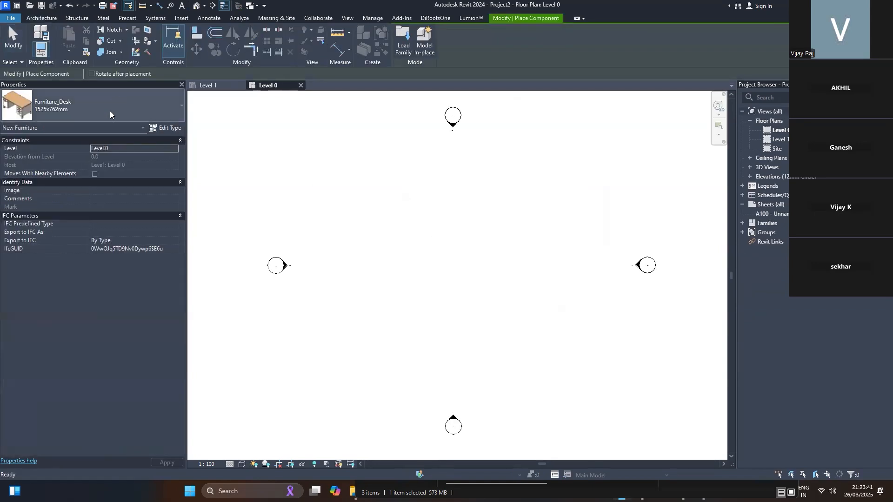
pyautogui.click(110, 110)
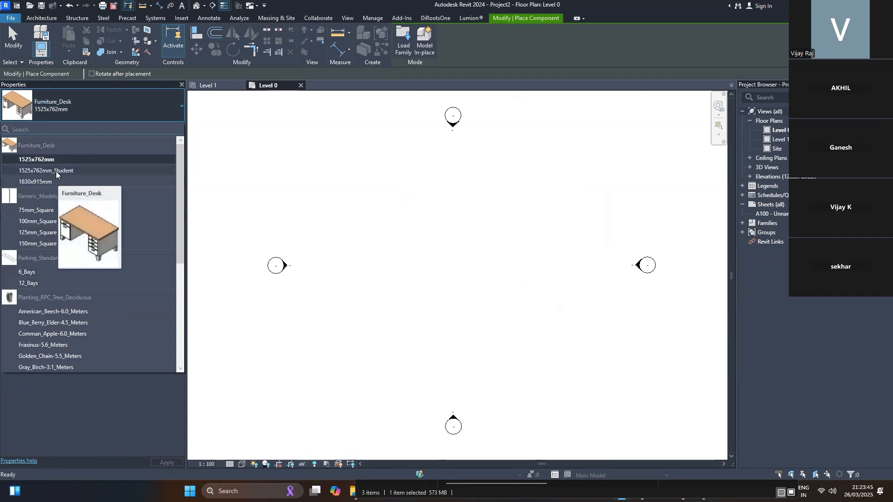
pyautogui.click(78, 162)
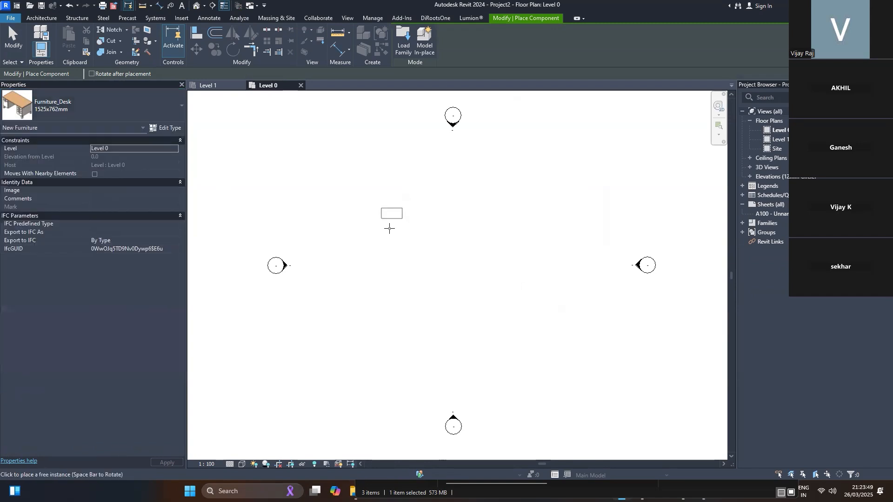
pyautogui.click(371, 230)
pyautogui.press('Escape')
pyautogui.press('Escape')
pyautogui.scroll(2, 388, 239)
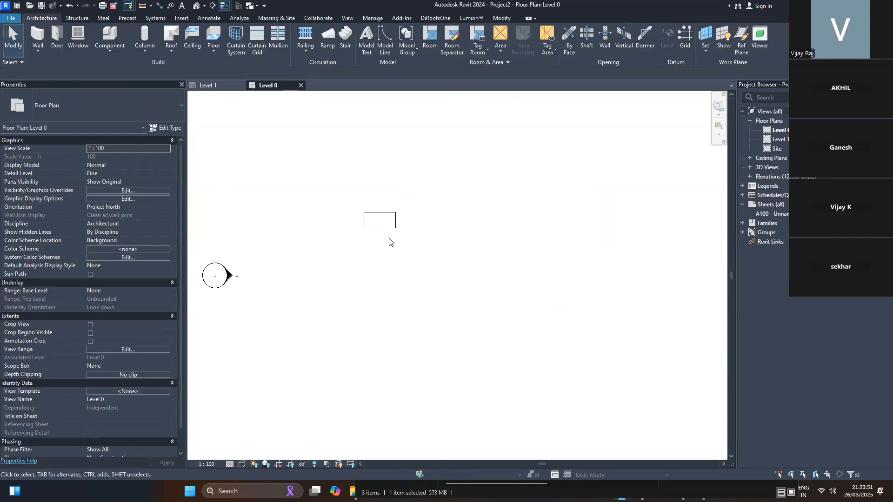
# Draw a circular detail line with a radius of about 7900 mm, enclosing the desk.
pyautogui.click(382, 226)
pyautogui.scroll(-2, 305, 197)
pyautogui.scroll(2, 370, 200)
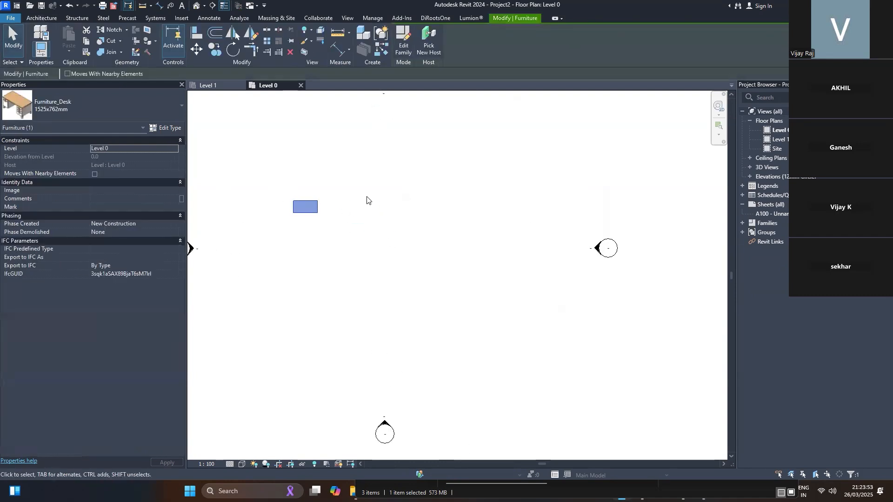
pyautogui.scroll(-1, 330, 223)
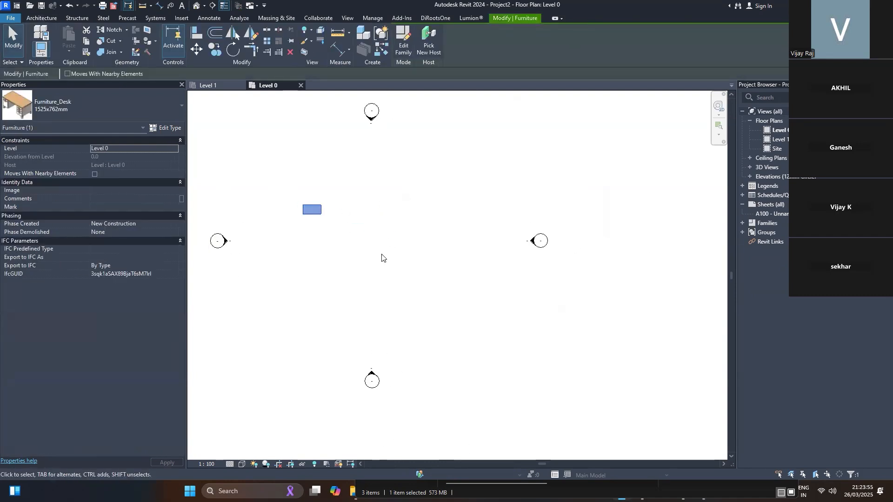
pyautogui.press('d')
pyautogui.press('l')
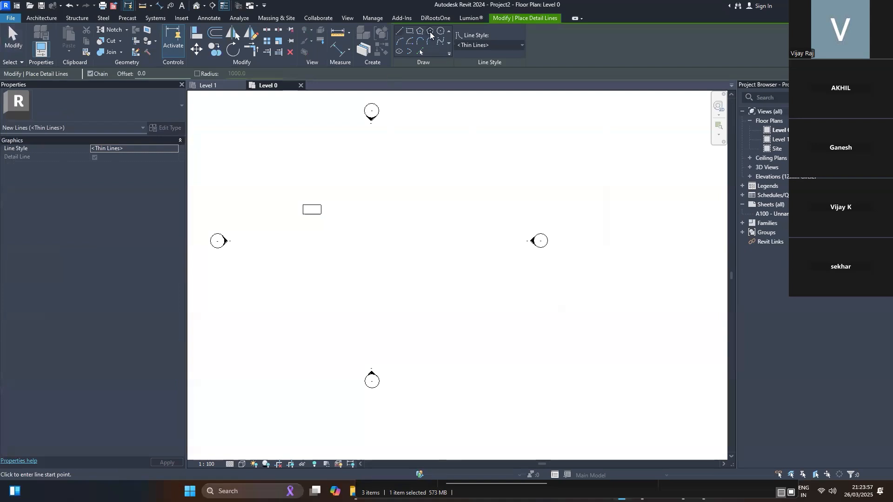
pyautogui.click(437, 34)
pyautogui.click(358, 238)
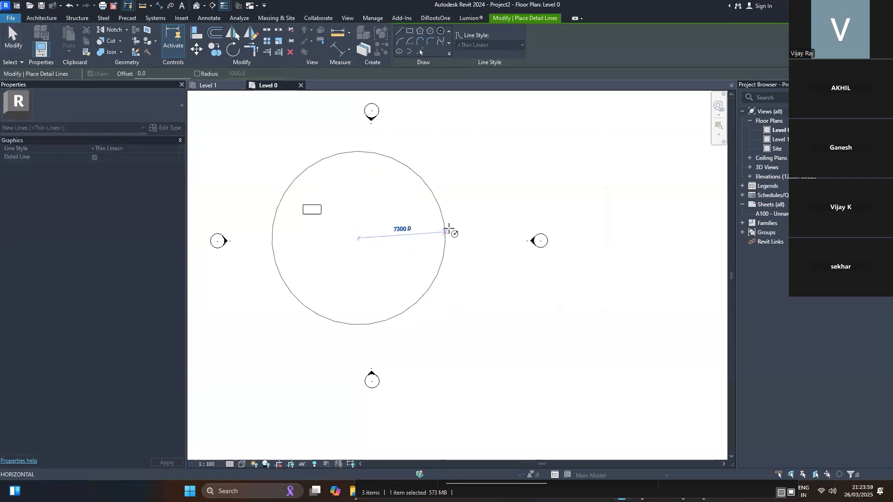
pyautogui.click(452, 238)
pyautogui.press('Escape')
pyautogui.press('Escape')
# Rotate the desk 90° to stand vertically and move it just inside the top of the circle.
pyautogui.click(314, 208)
pyautogui.scroll(2, 315, 208)
pyautogui.moveTo(315, 208); pyautogui.dragTo(294, 186)
pyautogui.press('space')
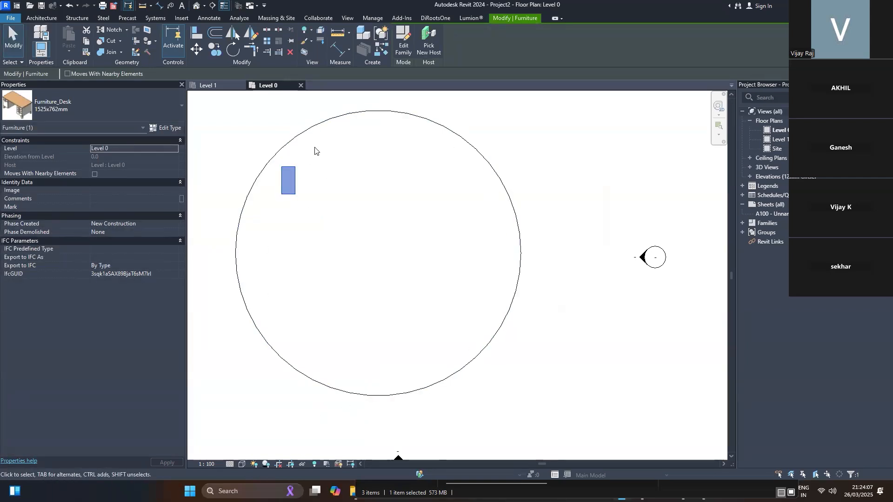
pyautogui.moveTo(295, 178); pyautogui.dragTo(383, 138)
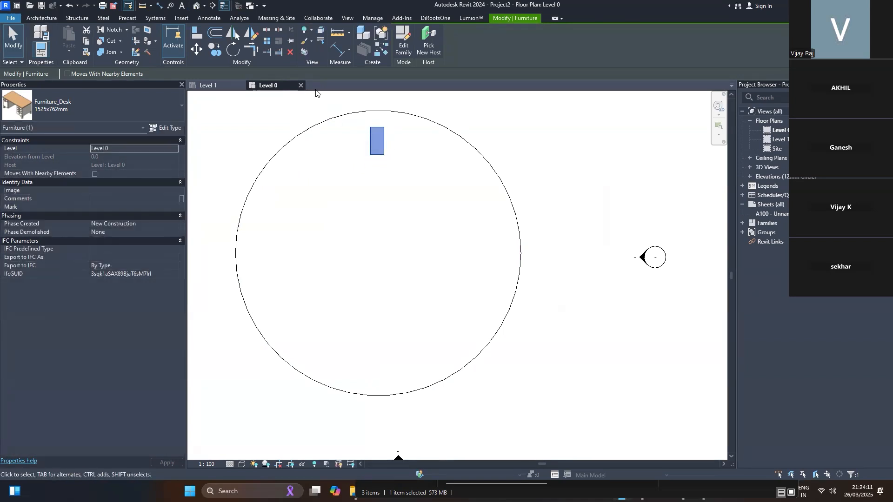
# Draw a horizontal detail line across the full diameter of the circle.
pyautogui.click(492, 168)
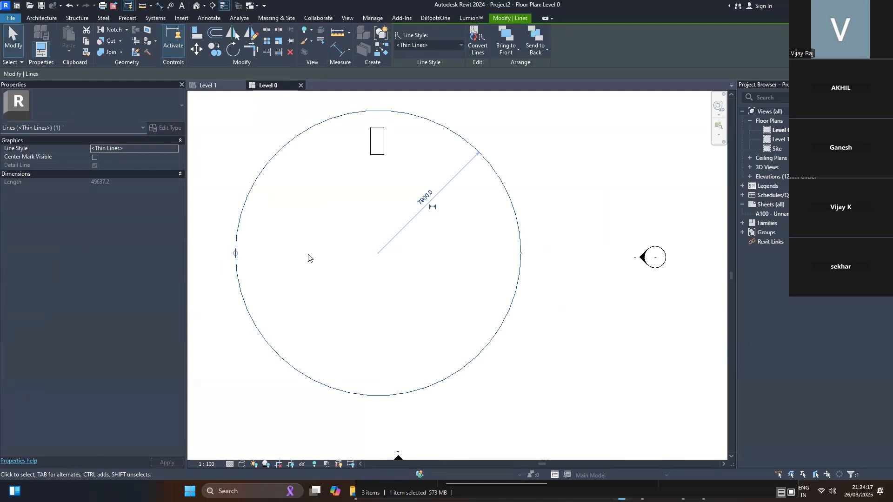
pyautogui.press('d')
pyautogui.press('l')
pyautogui.click(235, 253)
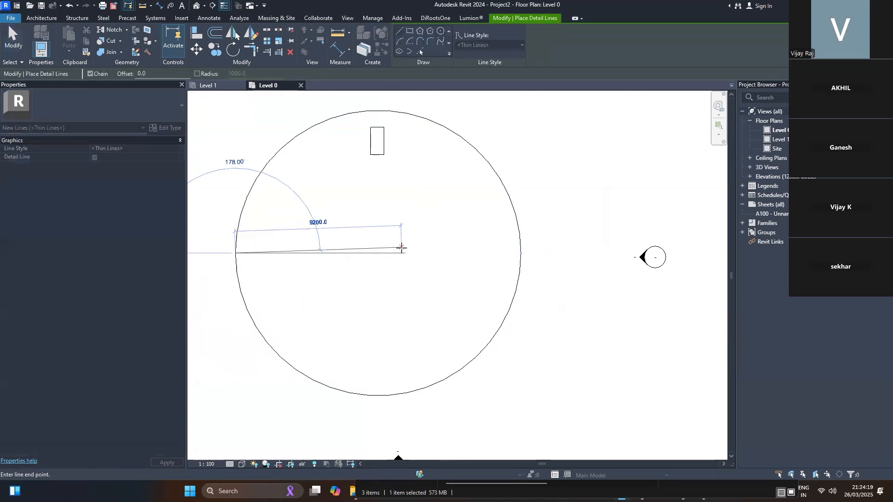
pyautogui.click(521, 253)
pyautogui.press('Escape')
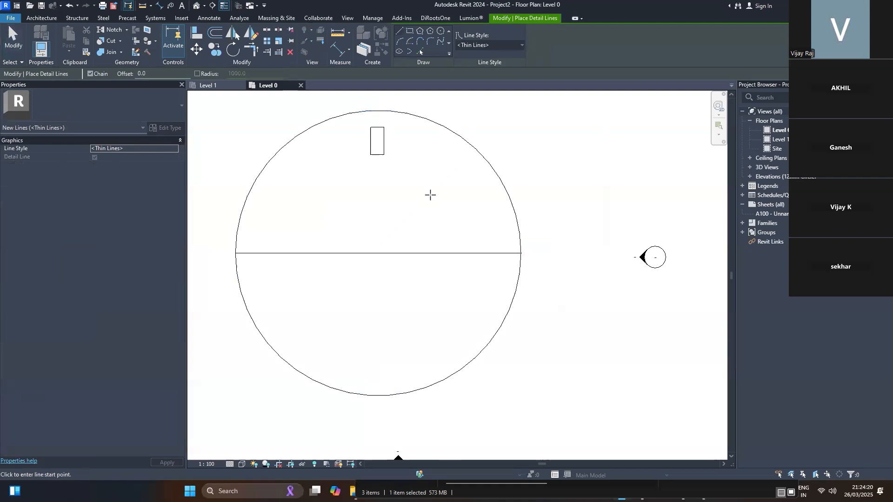
# Draw a vertical detail line from the circle's top quadrant down to the midpoint of the horizontal diameter.
pyautogui.click(378, 111)
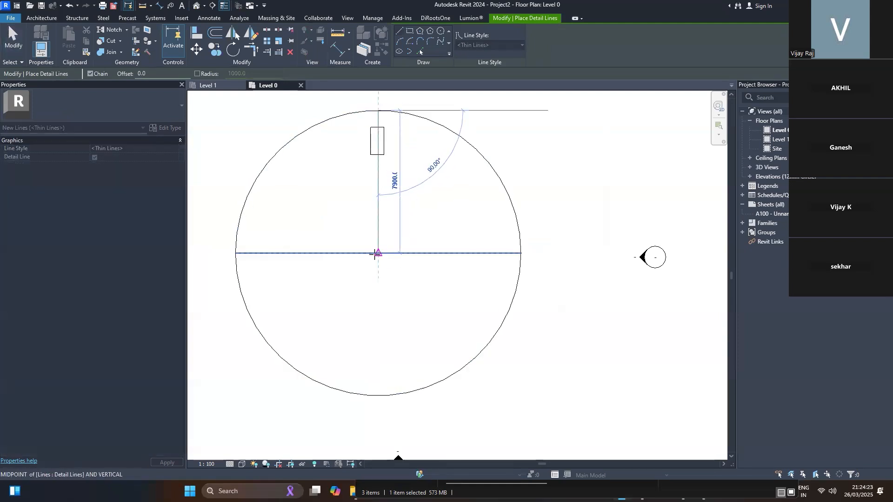
pyautogui.click(378, 253)
pyautogui.press('Escape')
pyautogui.press('Escape')
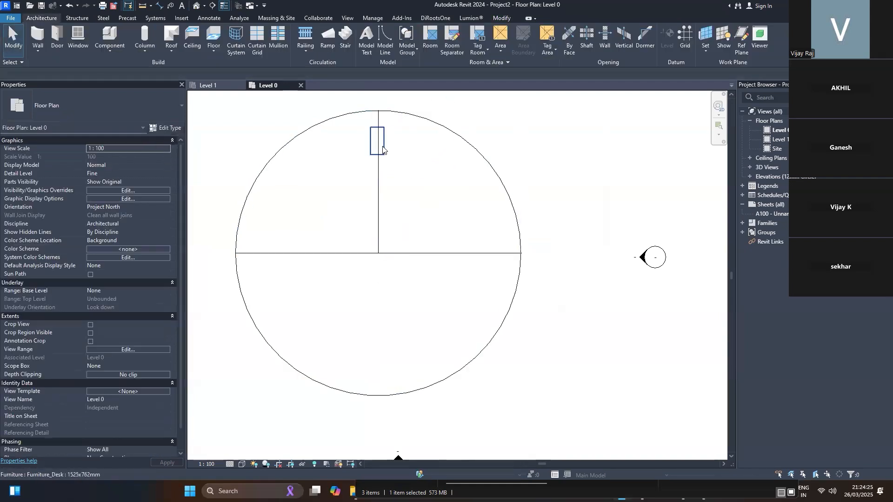
# Rotate the desk 90° back to horizontal and shift it up near the top of the circle.
pyautogui.click(386, 146)
pyautogui.press('space')
pyautogui.moveTo(367, 160); pyautogui.dragTo(368, 132)
pyautogui.scroll(2, 369, 133)
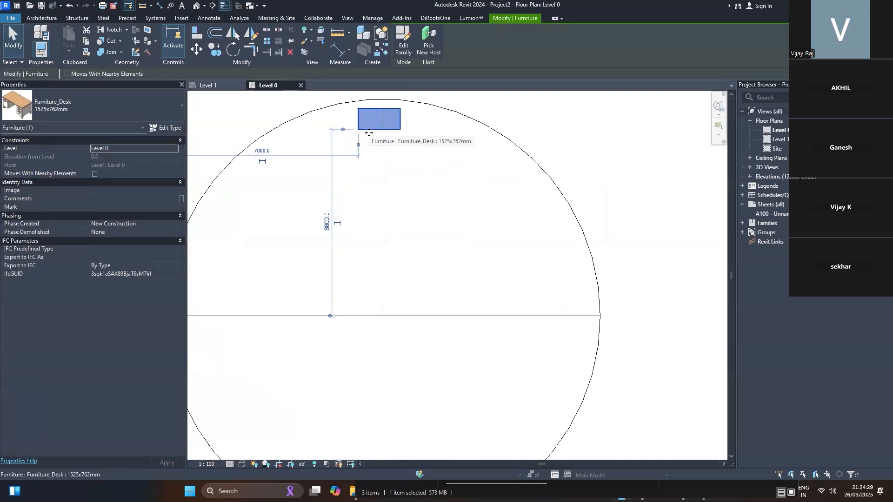
# Move the desk by the midpoint of its lower edge so that it is centred on the vertical line.
pyautogui.press('m')
pyautogui.press('v')
pyautogui.click(379, 130)
pyautogui.scroll(-1, 383, 135)
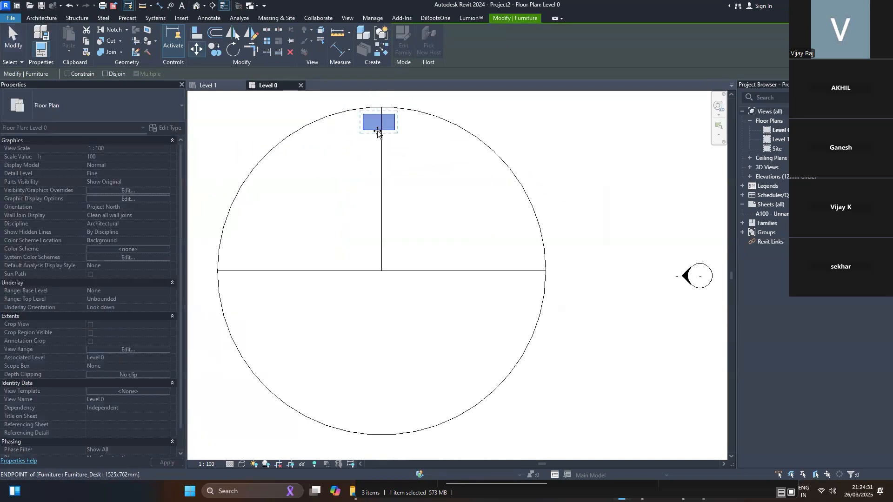
pyautogui.scroll(2, 379, 132)
pyautogui.click(380, 115)
pyautogui.scroll(2, 383, 105)
pyautogui.scroll(-2, 383, 112)
# Move the desk by its upper edge's midpoint onto the circle's topmost point, at the end of the vertical line.
pyautogui.press('m')
pyautogui.press('v')
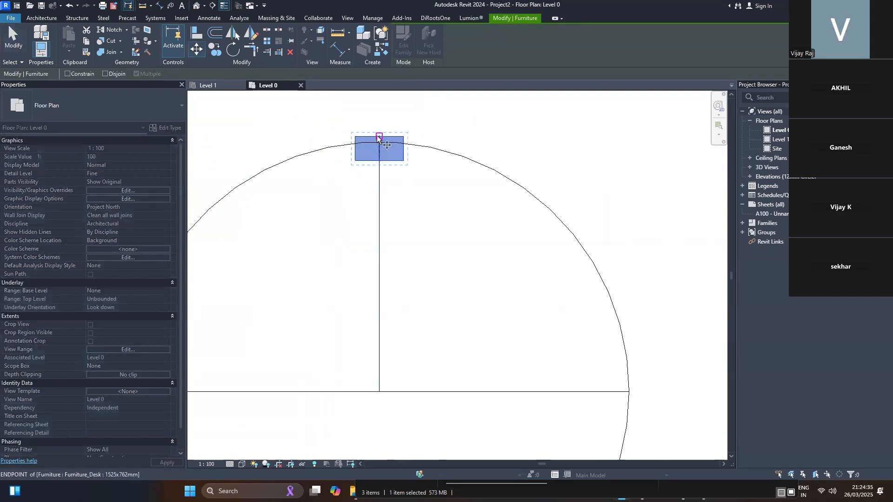
pyautogui.scroll(2, 380, 136)
pyautogui.click(379, 136)
pyautogui.click(380, 143)
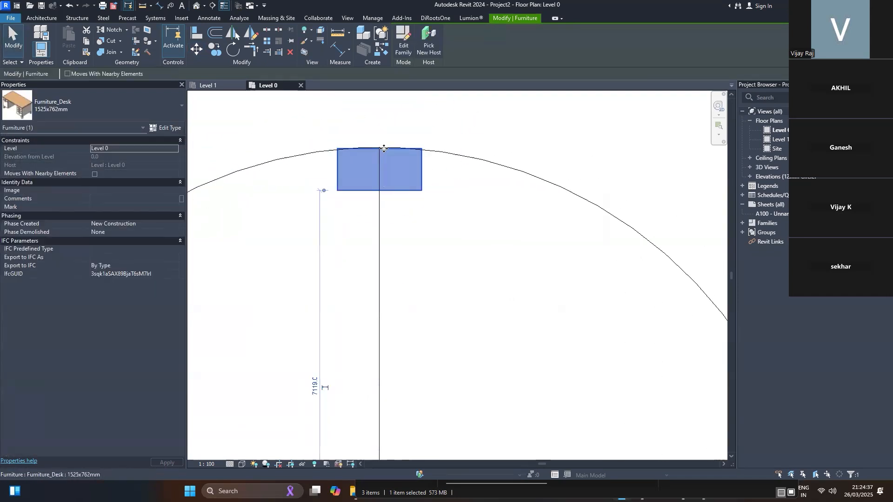
pyautogui.press('Escape')
# Start a radial array of the desk with 10 items, grouped and associated, and place its rotation centre at the circle's centre.
pyautogui.scroll(-2, 400, 178)
pyautogui.click(403, 149)
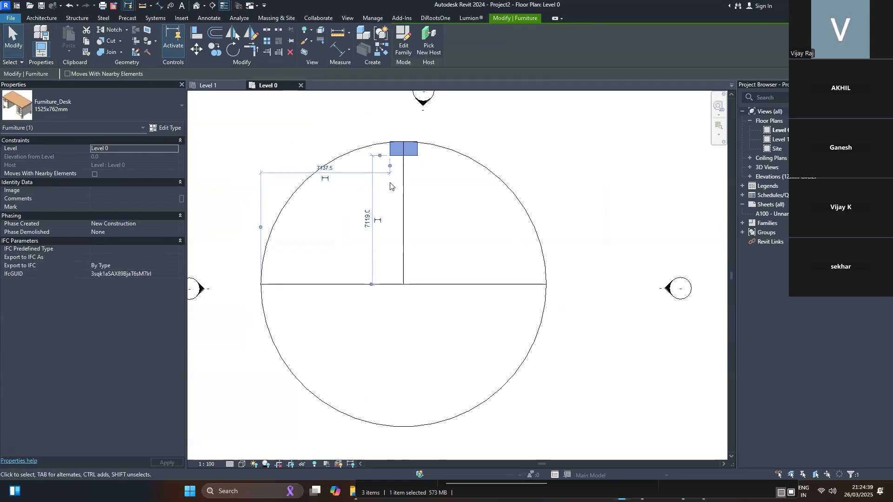
pyautogui.scroll(-2, 546, 252)
pyautogui.scroll(2, 484, 195)
pyautogui.scroll(-1, 465, 193)
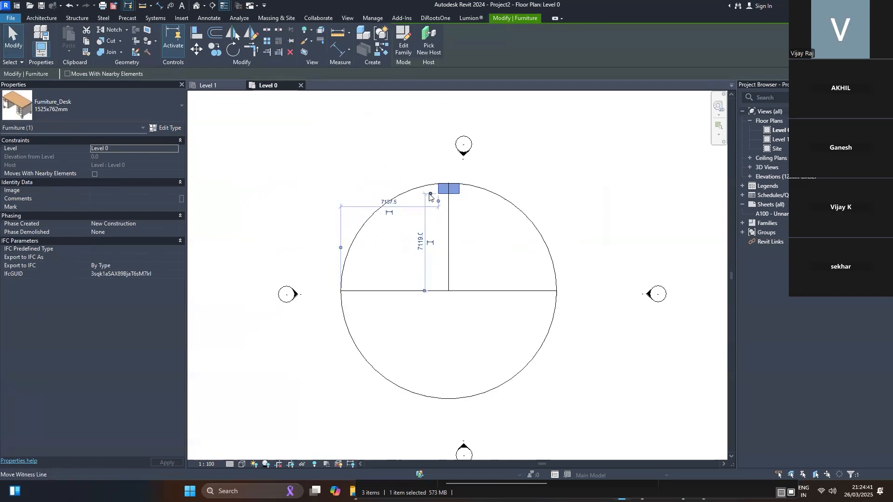
pyautogui.click(268, 42)
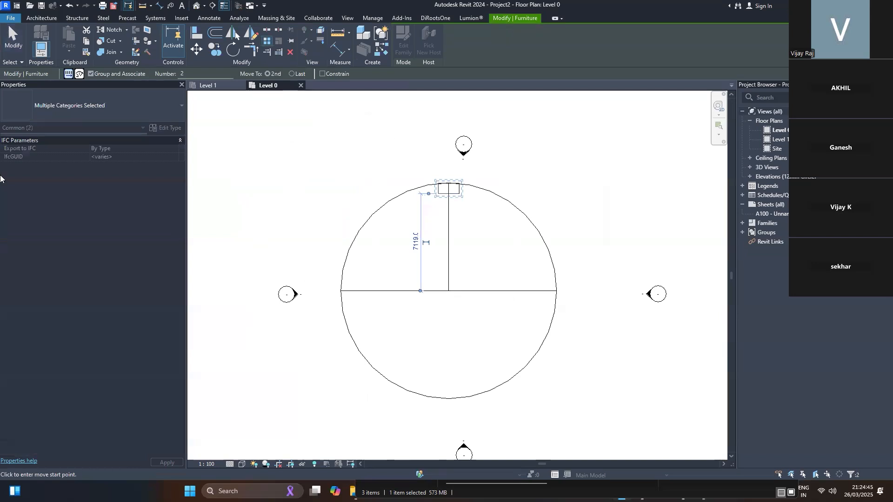
pyautogui.click(81, 75)
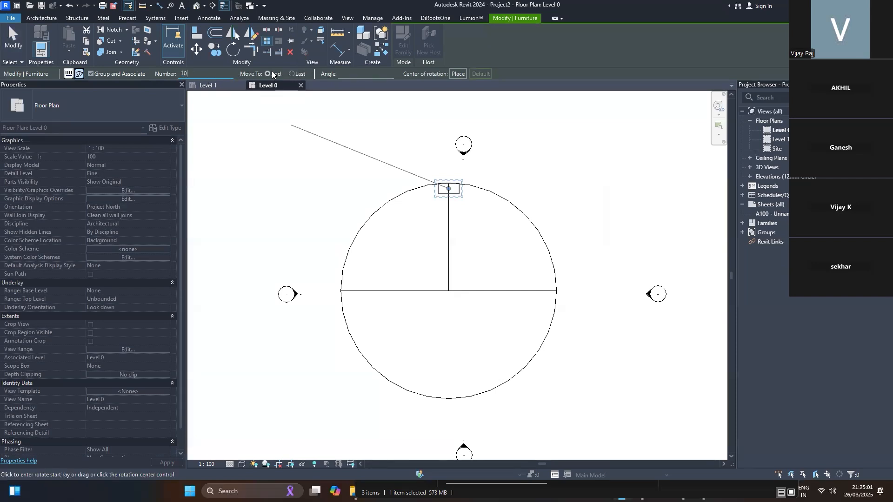
pyautogui.click(349, 74)
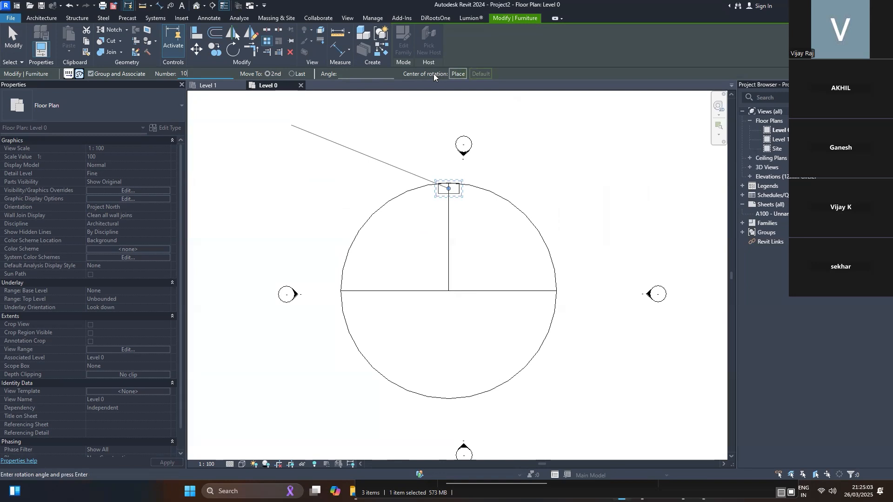
pyautogui.click(460, 73)
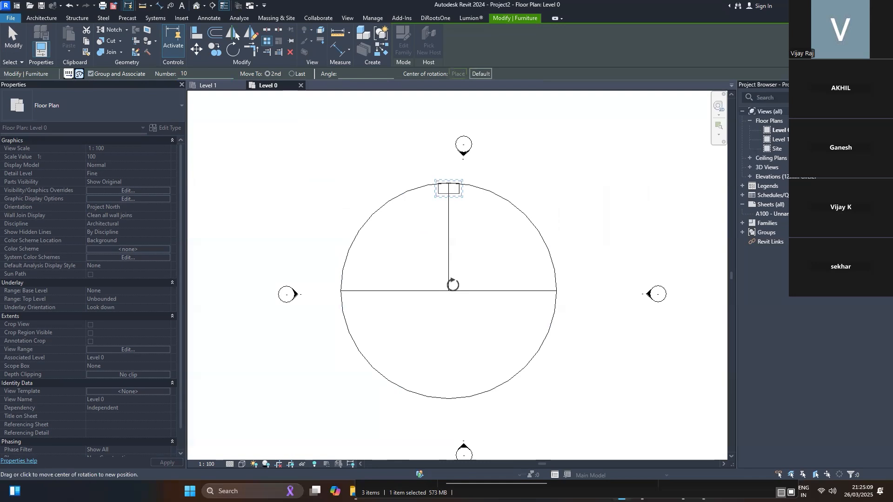
pyautogui.scroll(1, 447, 291)
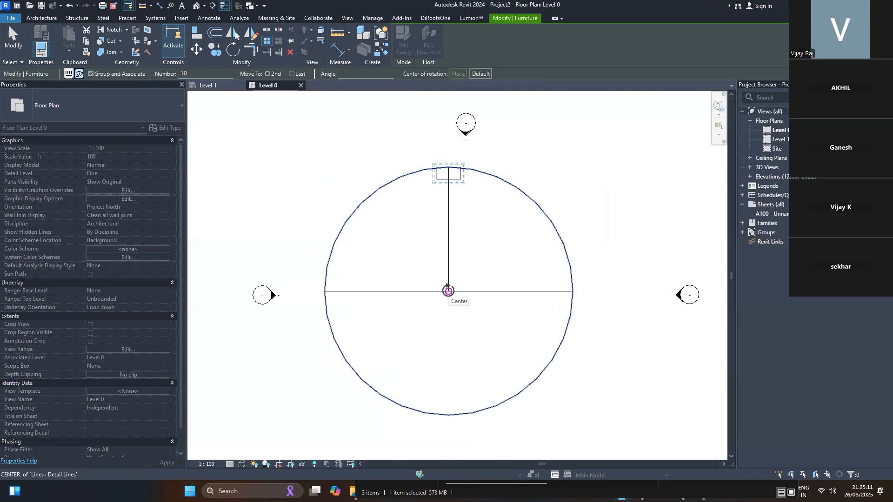
pyautogui.click(448, 291)
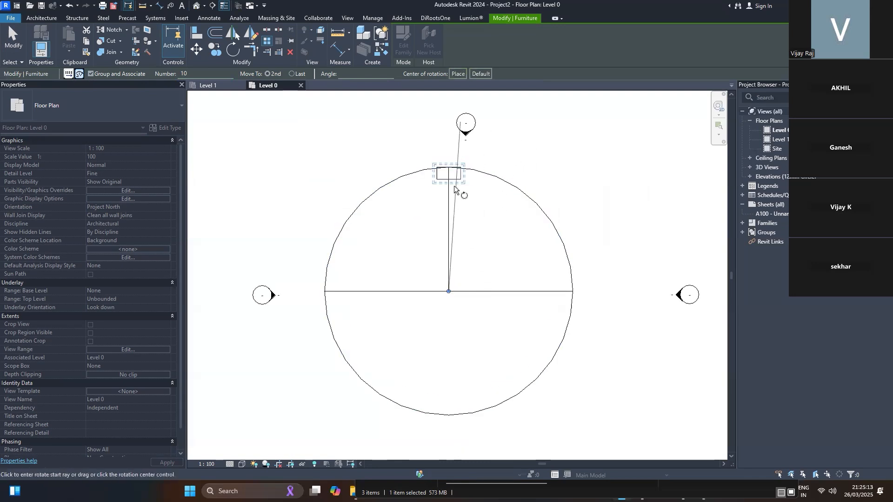
# Set the array's start ray on the vertical line and its end ray 20° clockwise to place the second desk.
pyautogui.scroll(1, 460, 180)
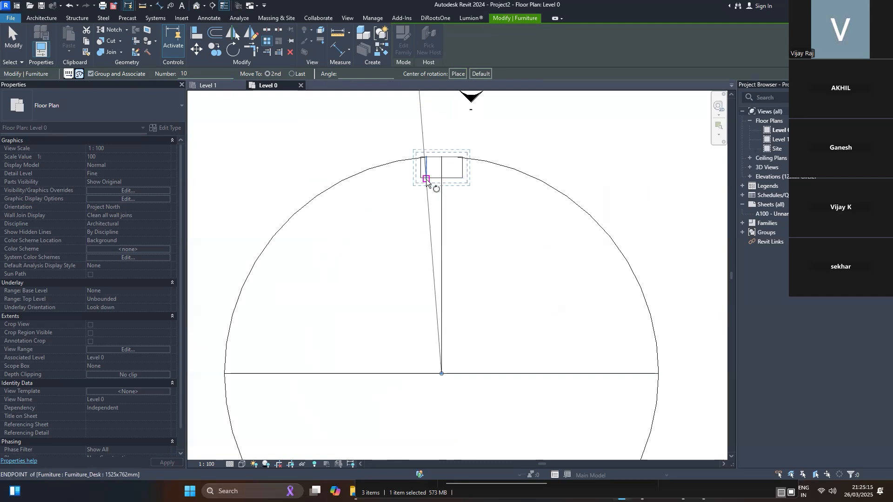
pyautogui.click(441, 179)
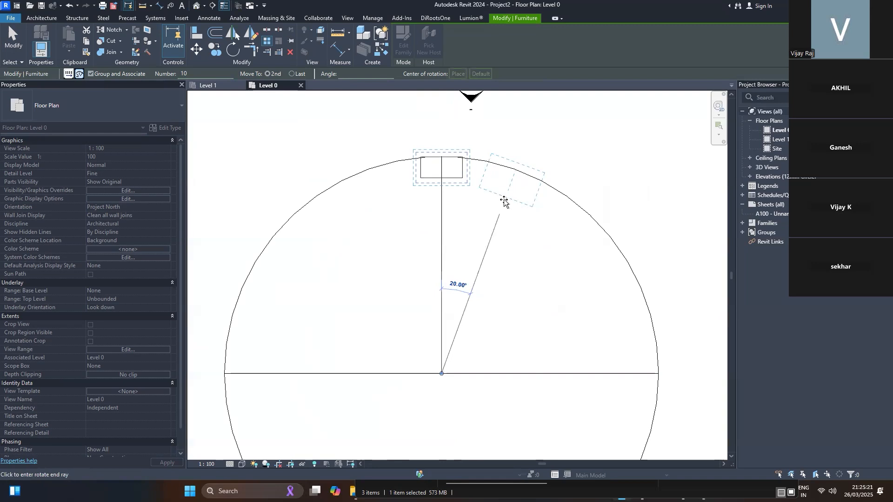
pyautogui.click(504, 201)
pyautogui.scroll(-2, 517, 179)
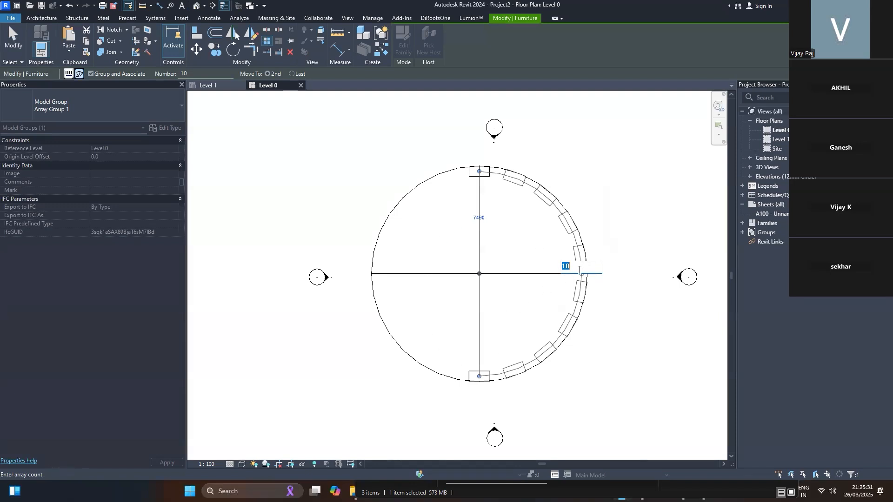
# Try an array count of 20, then set it to 18 to fill the circle with desks.
pyautogui.press('Return')
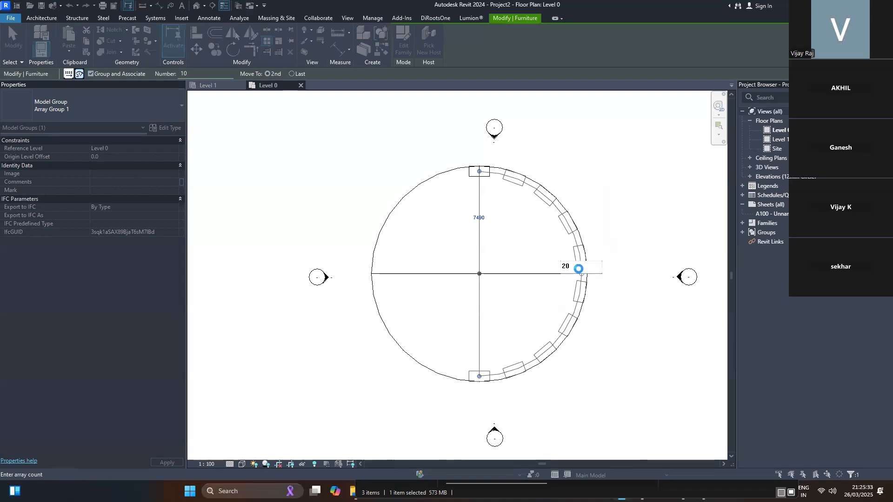
pyautogui.press('Return')
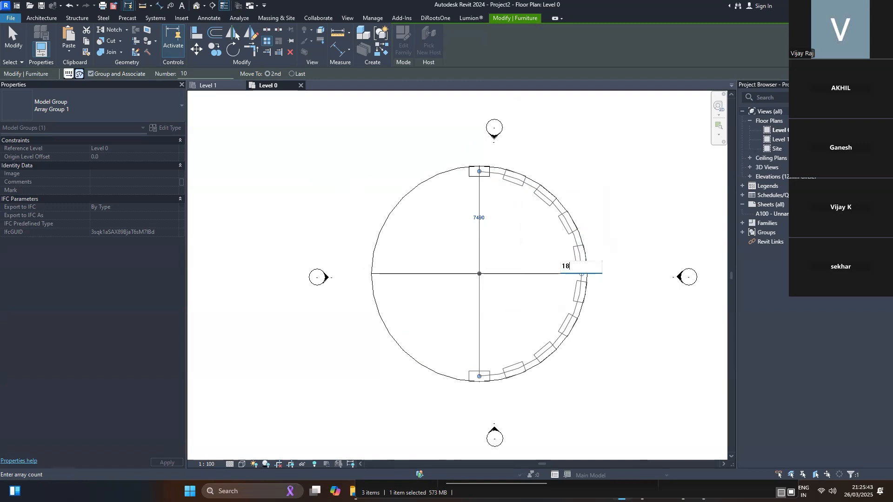
pyautogui.press('Return')
pyautogui.scroll(3, 464, 176)
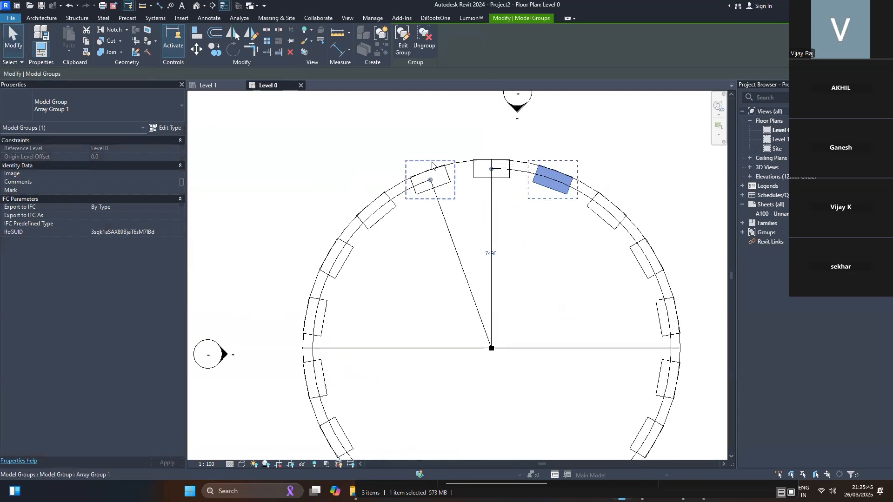
pyautogui.press('Escape')
pyautogui.click(419, 180)
pyautogui.scroll(-3, 419, 180)
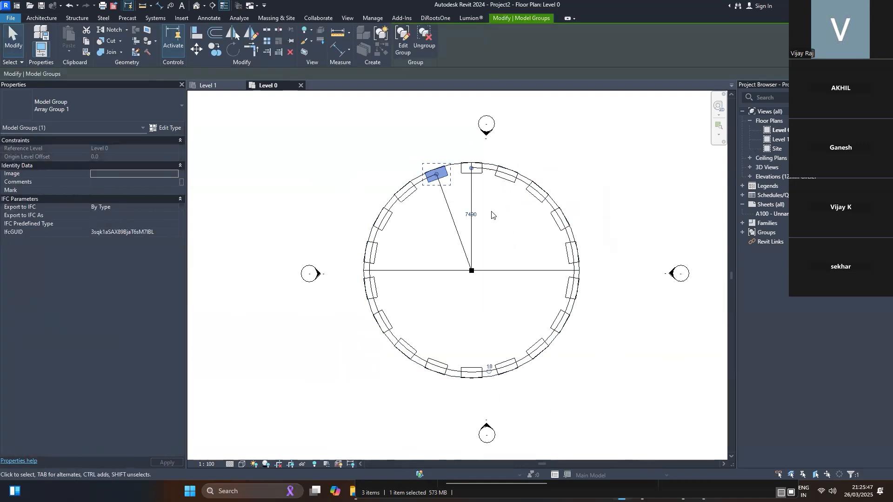
pyautogui.press('Escape')
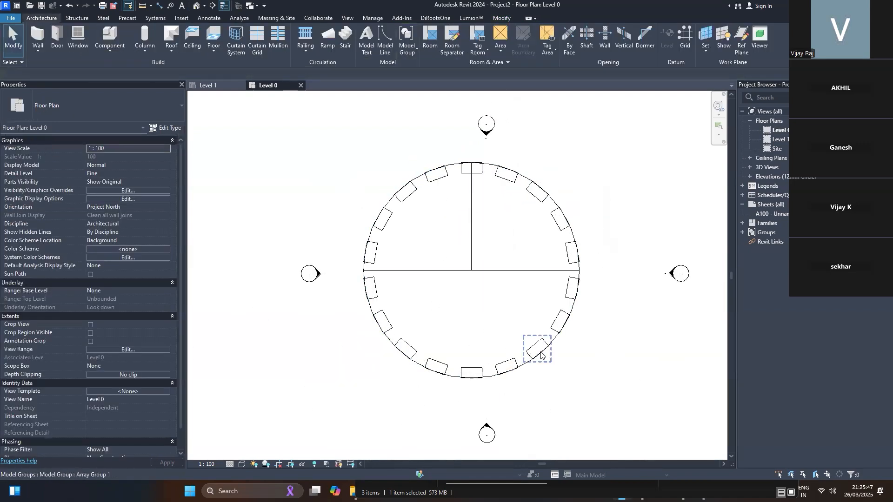
# Open the default 3D view and examine the ring of arrayed desks.
pyautogui.click(195, 6)
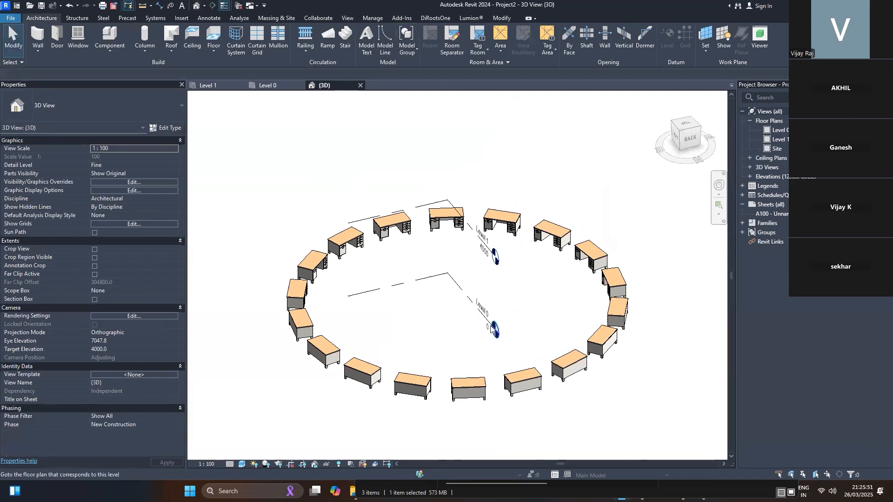
pyautogui.keyDown('shift'); pyautogui.moveTo(517, 267); pyautogui.dragTo(592, 297, button='middle'); pyautogui.keyUp('shift')
pyautogui.scroll(3, 499, 313)
pyautogui.click(618, 238)
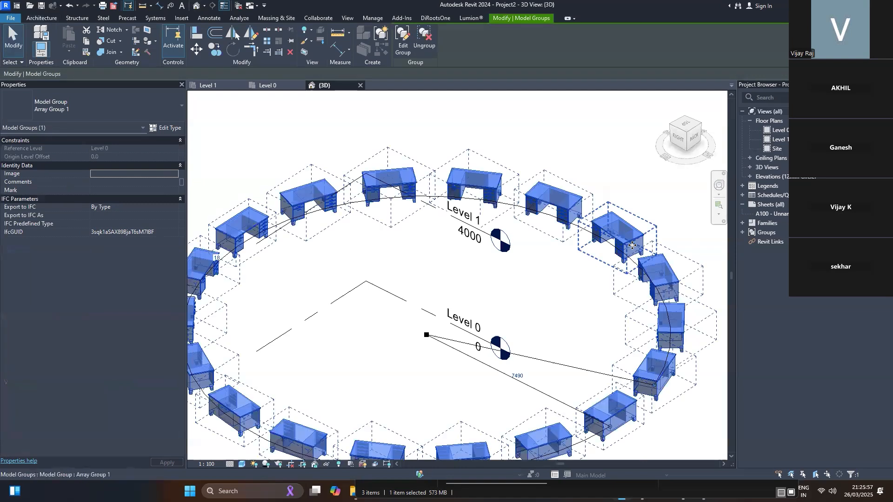
pyautogui.press('Escape')
pyautogui.scroll(-5, 619, 238)
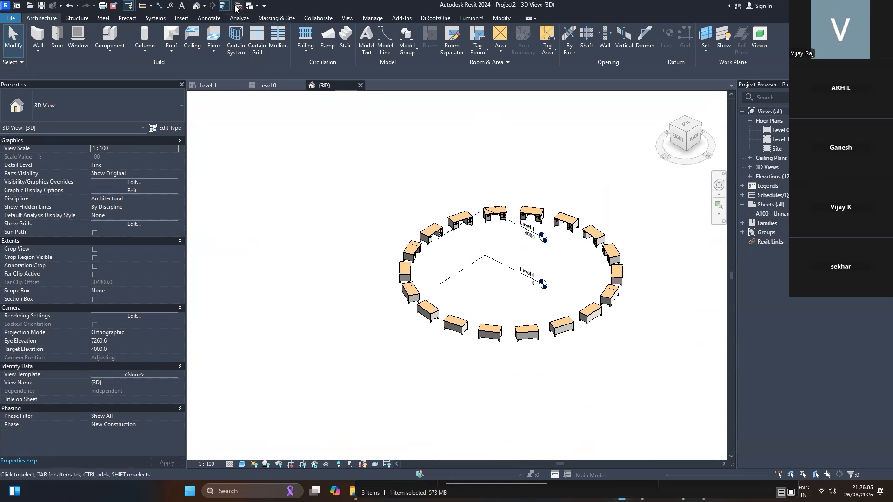
# Return to Project1's Level 1 structural plan and examine the structural column types available for placement.
pyautogui.click(218, 82)
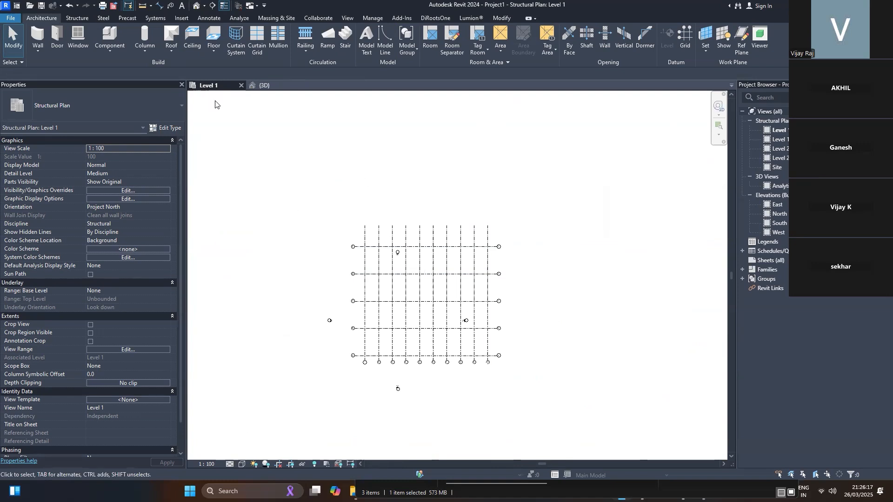
pyautogui.click(80, 19)
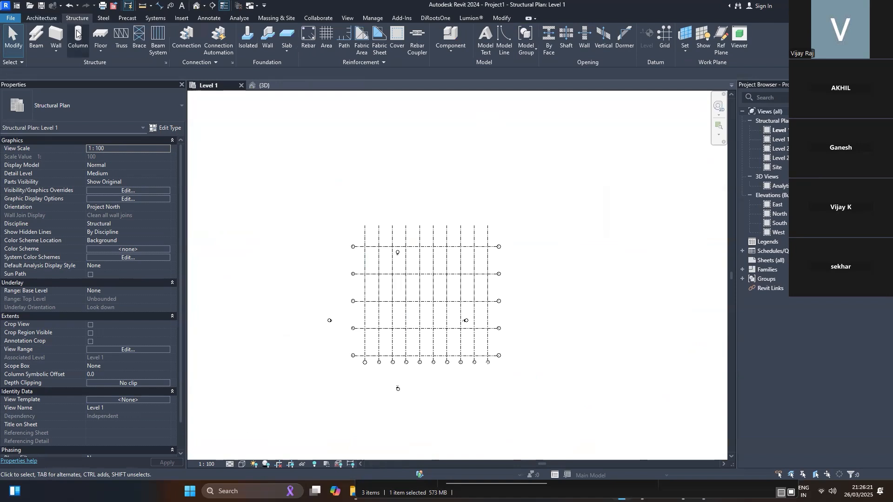
pyautogui.click(77, 36)
pyautogui.click(91, 101)
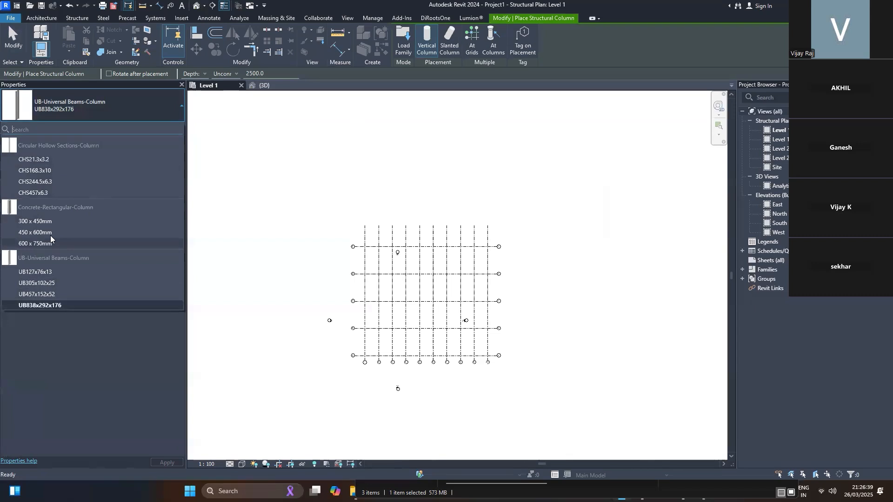
pyautogui.moveTo(48, 232)
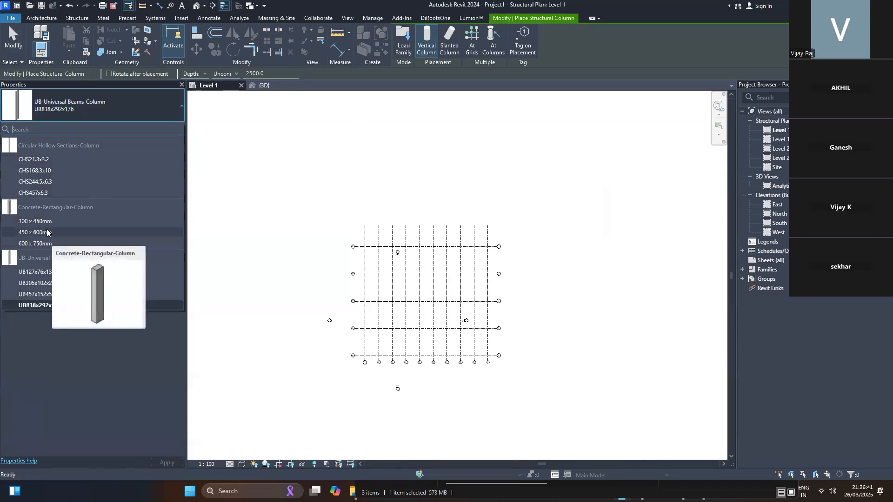
pyautogui.click(342, 8)
pyautogui.press('Escape')
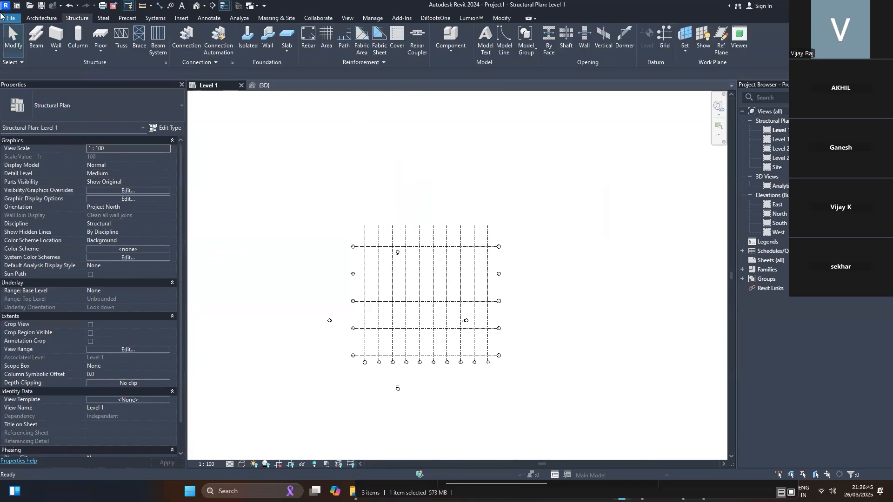
# Create a new family from the Metric Column template.
pyautogui.click(4, 18)
pyautogui.moveTo(35, 50)
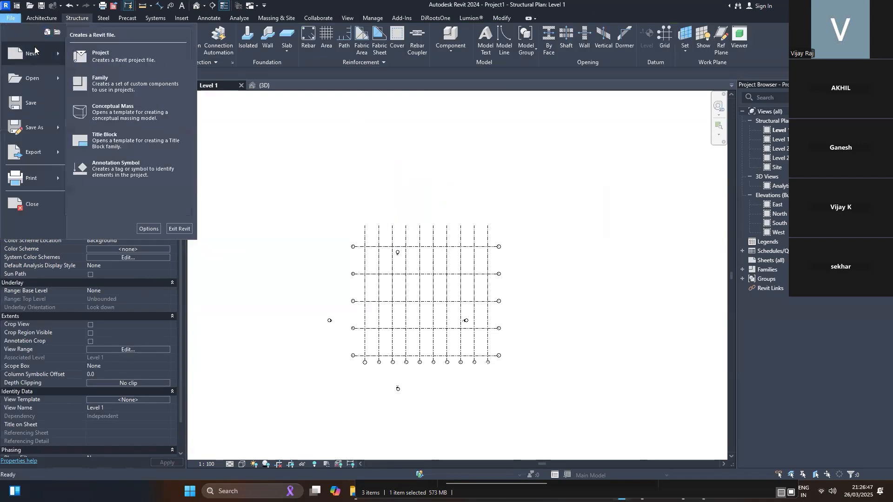
pyautogui.click(97, 84)
pyautogui.click(362, 217)
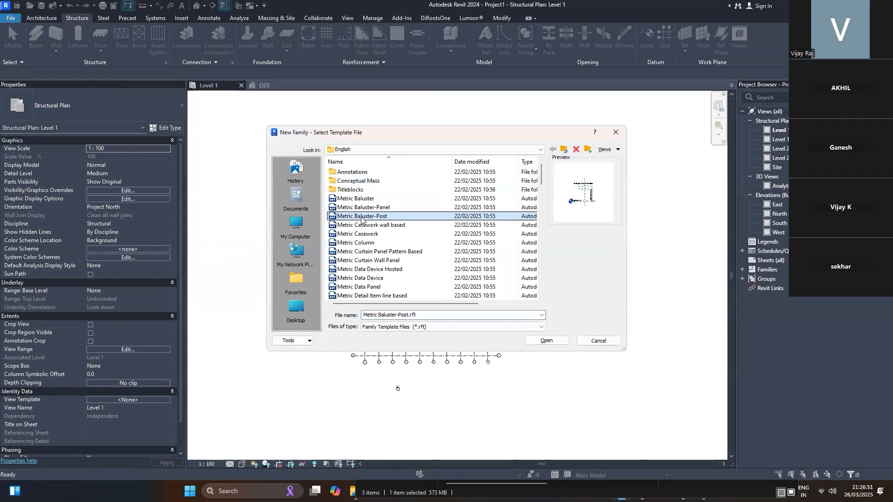
pyautogui.scroll(-2, 362, 216)
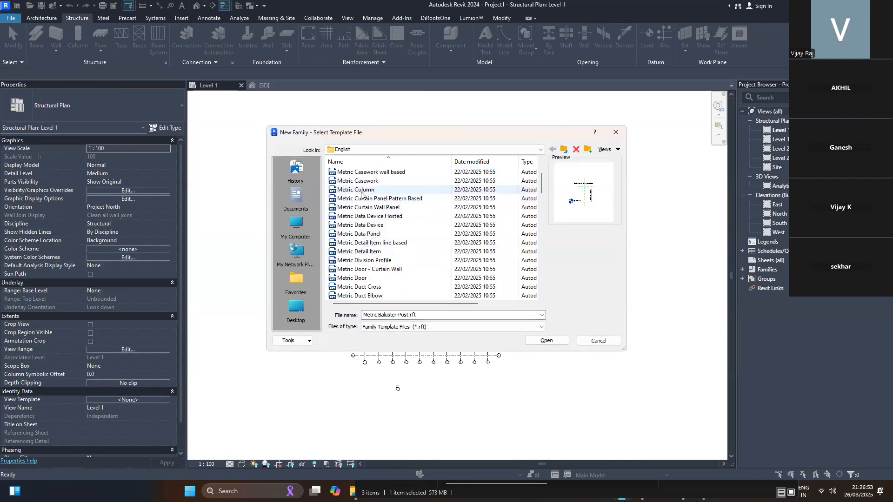
pyautogui.click(361, 191)
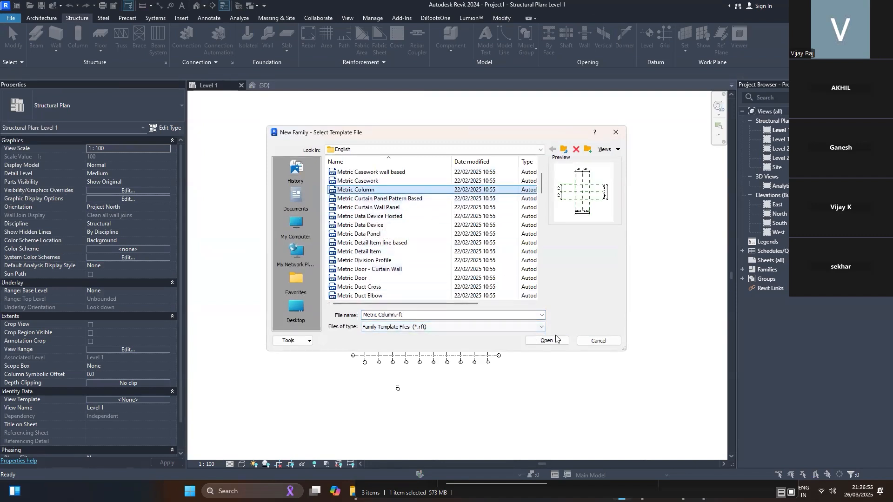
pyautogui.scroll(2, 425, 210)
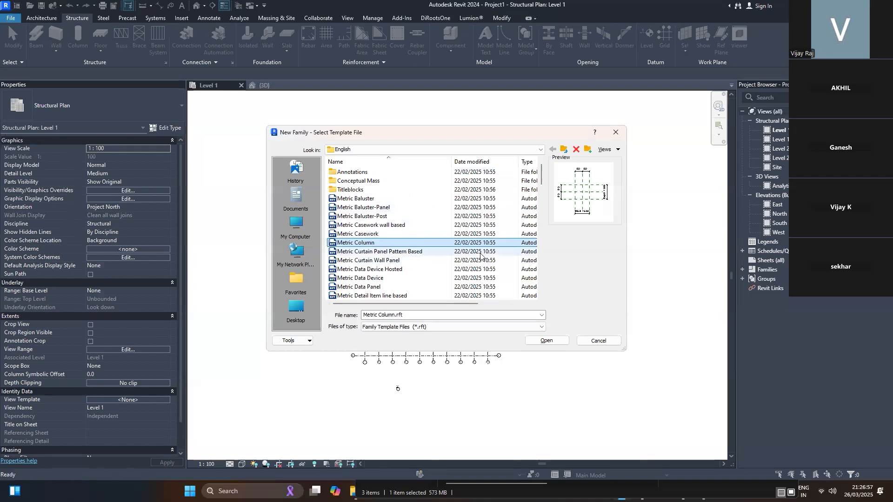
pyautogui.click(547, 341)
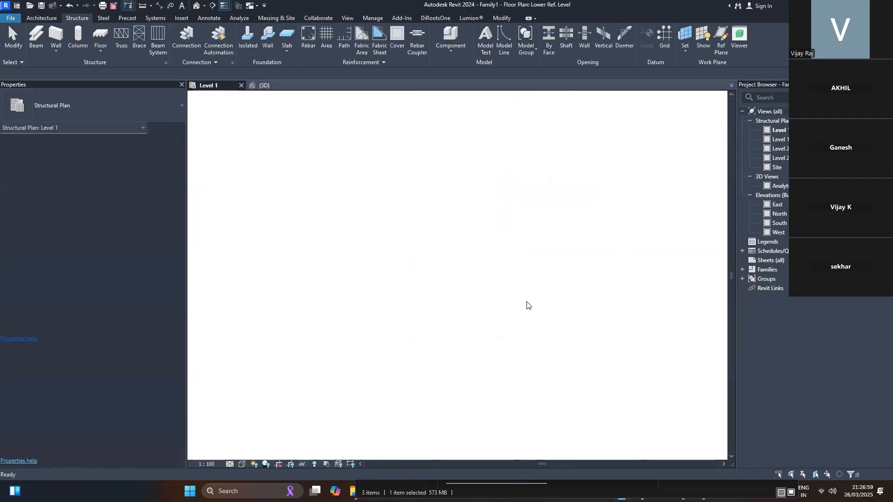
# Start an extrusion in the Lower Ref. Level plan and sketch a 600 x 600 rectangle on the outer reference plane intersections.
pyautogui.scroll(-1, 396, 210)
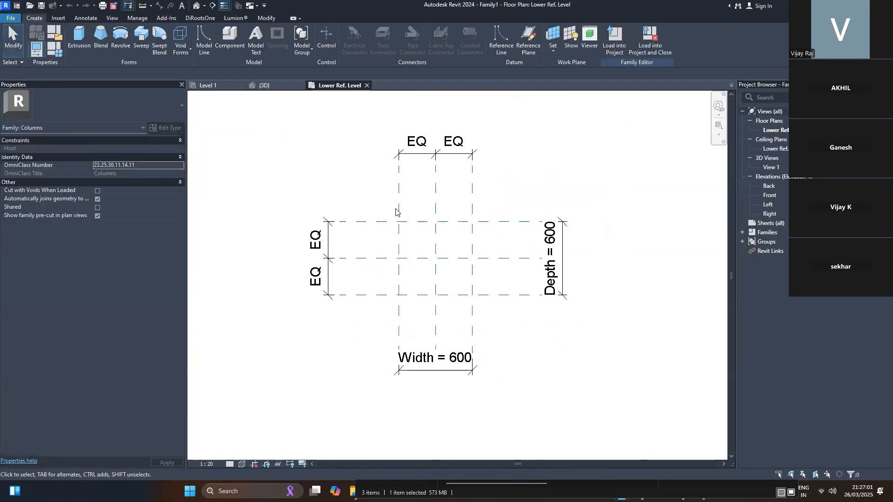
pyautogui.scroll(1, 464, 171)
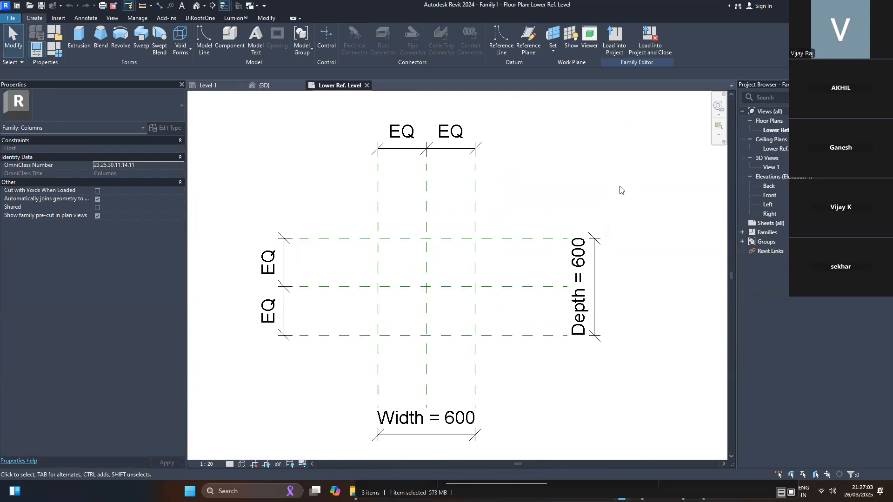
pyautogui.click(779, 131)
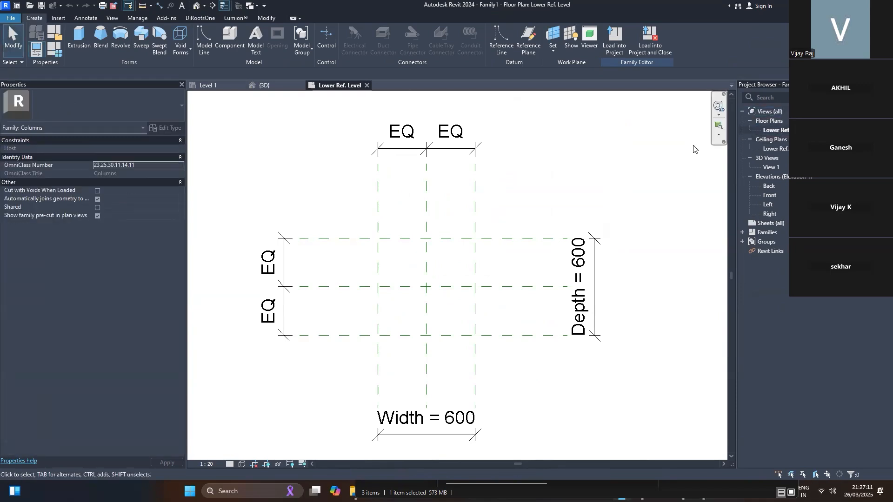
pyautogui.click(84, 44)
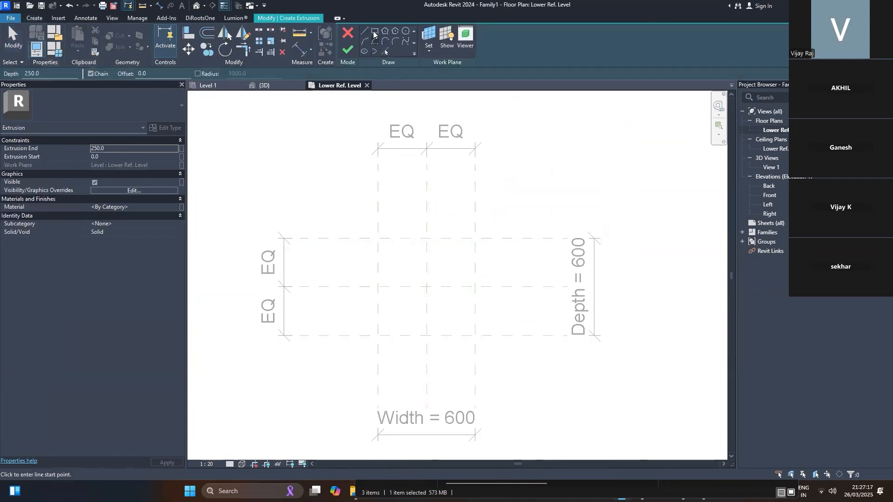
pyautogui.click(374, 31)
pyautogui.click(378, 239)
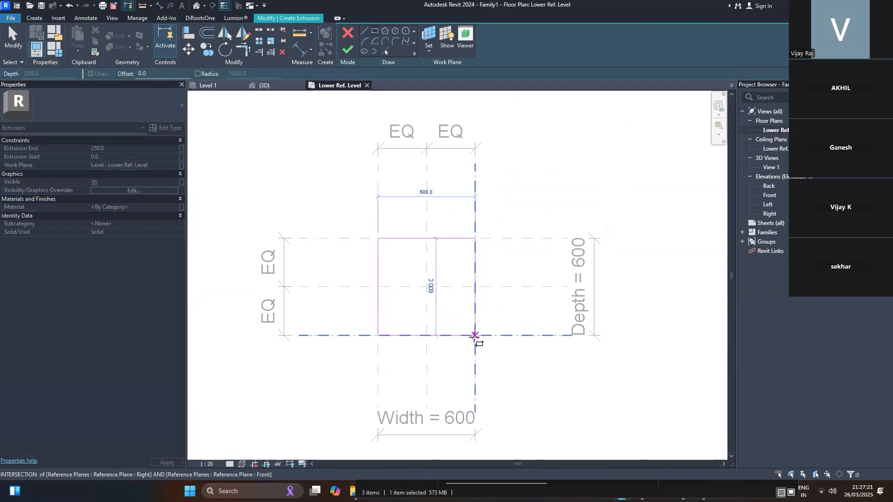
pyautogui.click(474, 335)
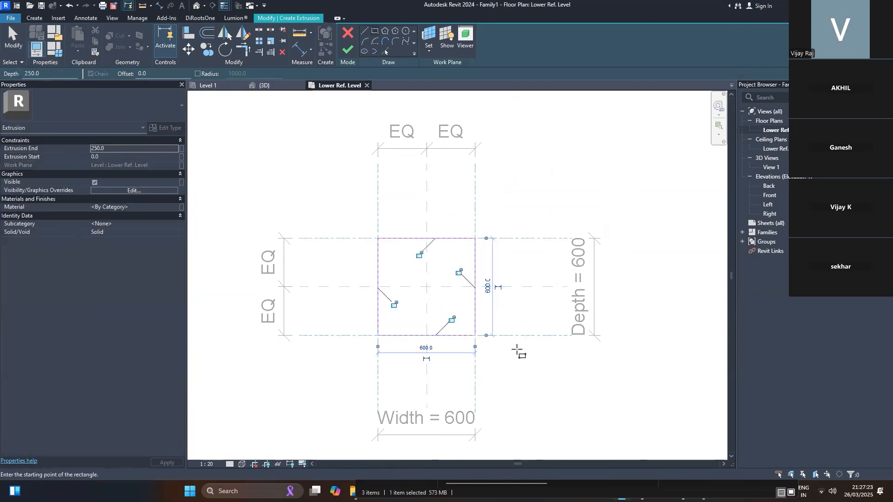
# Lock all four sketch edges to their reference planes and finish the extrusion.
pyautogui.click(395, 305)
pyautogui.click(419, 255)
pyautogui.click(459, 273)
pyautogui.click(453, 319)
pyautogui.click(347, 49)
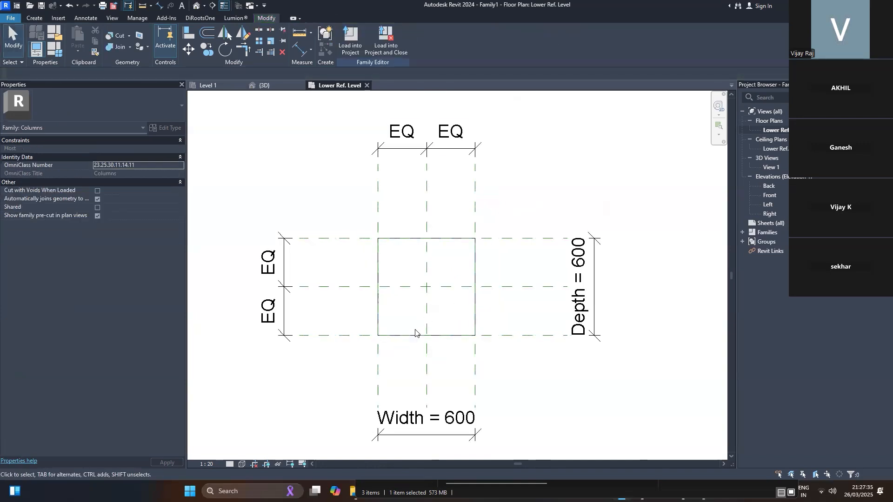
# Set the column's Width dimension to 800.
pyautogui.doubleClick(449, 419)
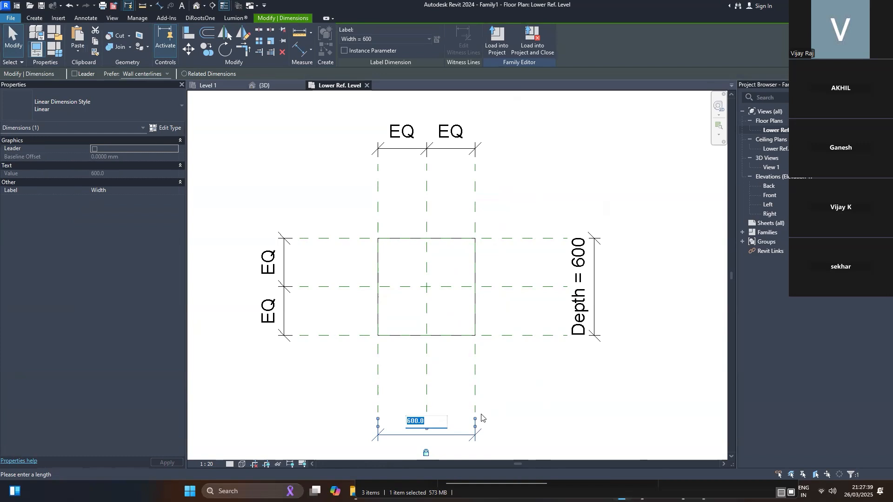
pyautogui.write('8')
pyautogui.press('Return')
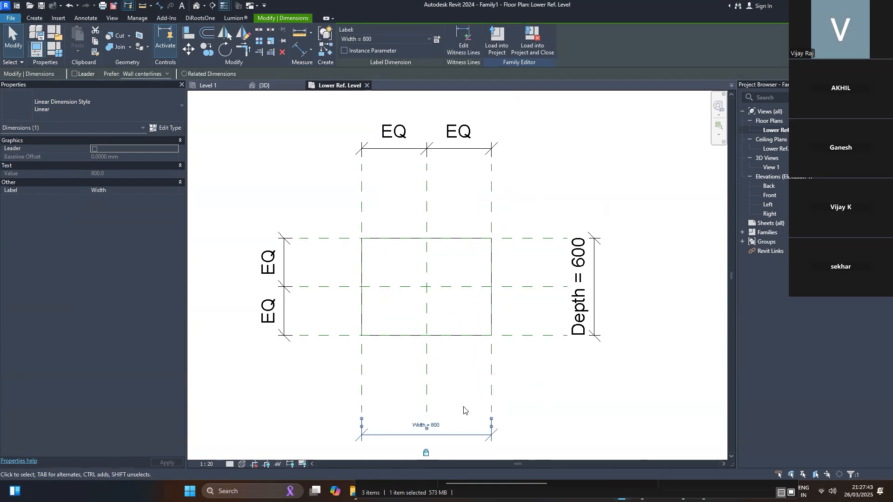
pyautogui.press('Escape')
# Set the column's Depth dimension to 1000.
pyautogui.doubleClick(585, 279)
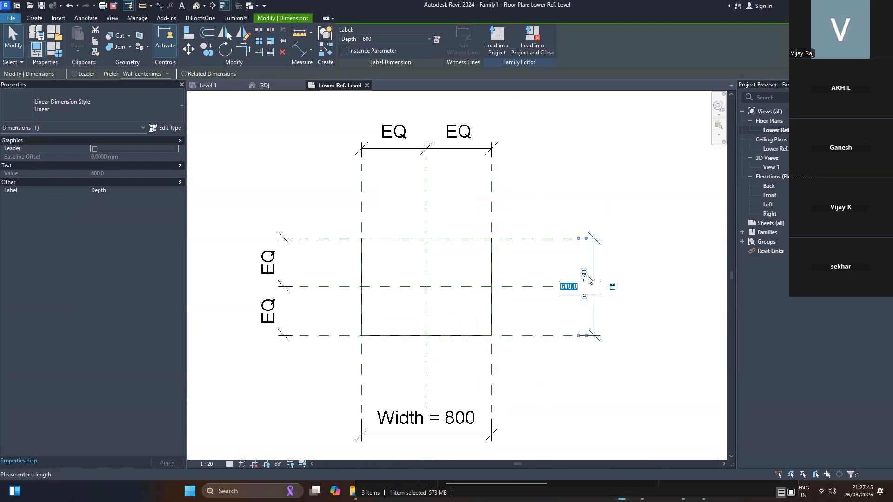
pyautogui.click(589, 276)
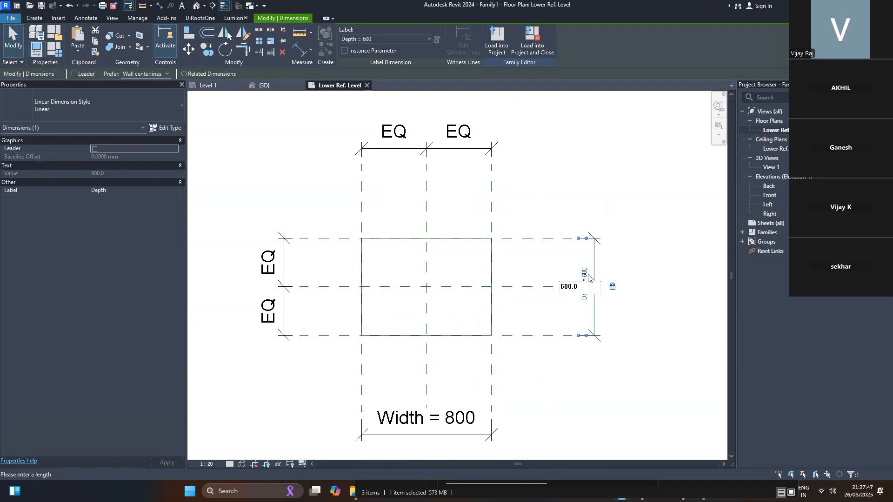
pyautogui.doubleClick(587, 290)
pyautogui.write('1000')
pyautogui.press('Return')
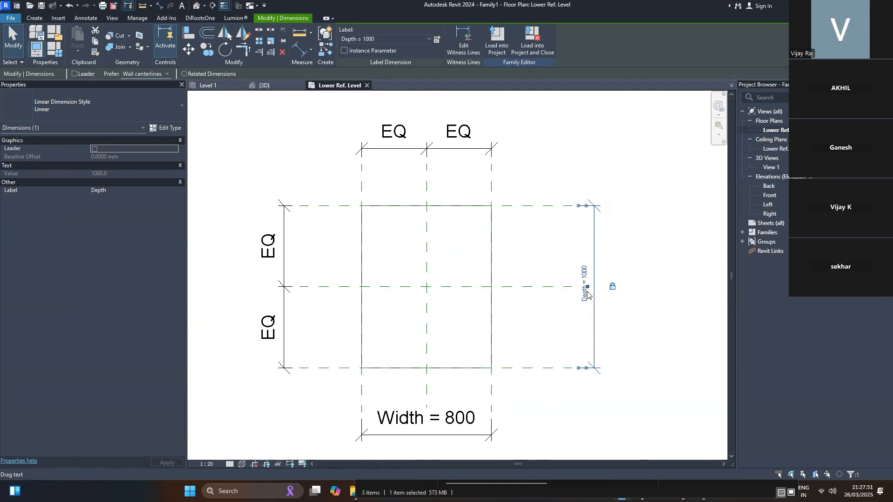
pyautogui.click(625, 214)
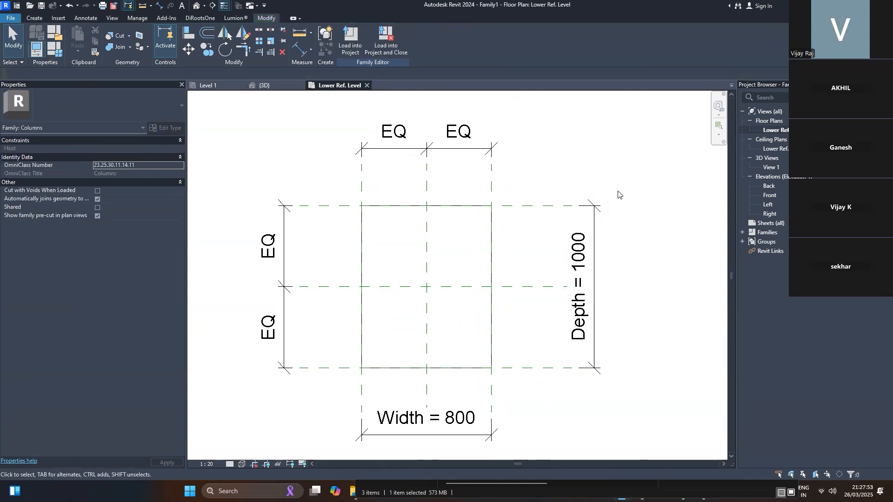
# Open the family's default 3D view and examine the extrusion.
pyautogui.rightClick(191, 4)
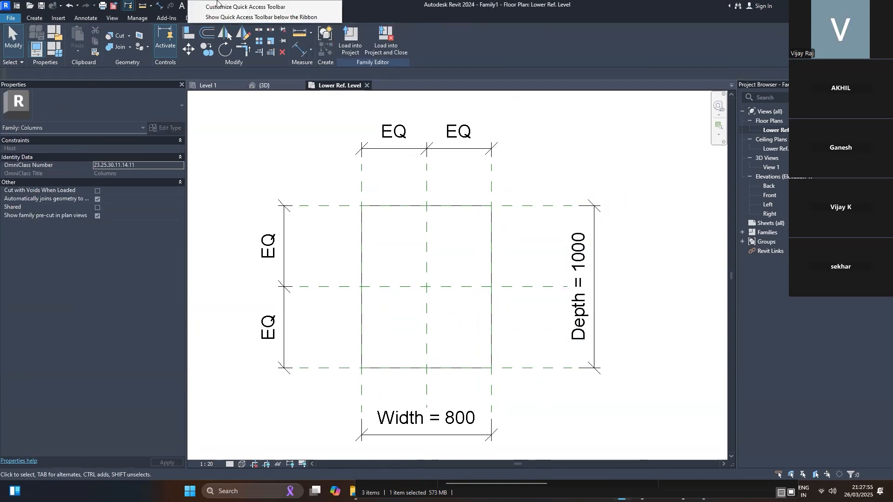
pyautogui.click(195, 5)
pyautogui.click(196, 6)
pyautogui.scroll(-3, 492, 357)
pyautogui.scroll(3, 530, 343)
pyautogui.scroll(-3, 502, 361)
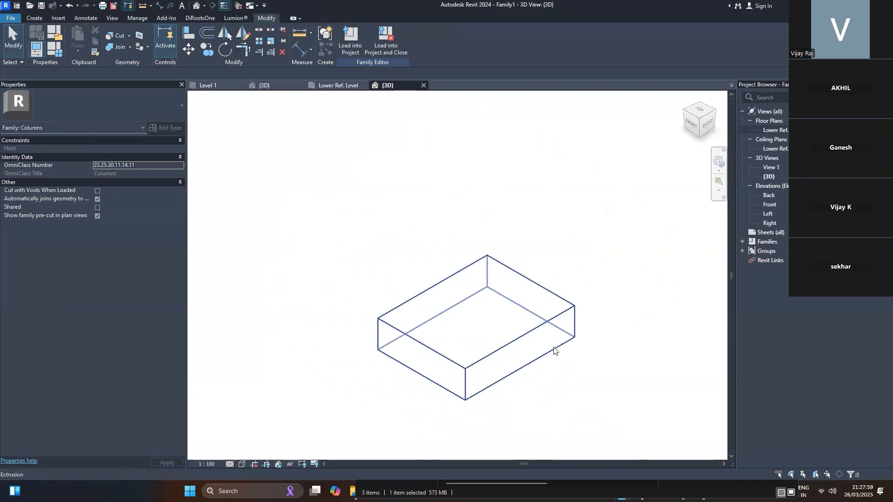
# Open the Front elevation and set its visual style to Consistent Colors.
pyautogui.doubleClick(782, 205)
pyautogui.scroll(-3, 692, 237)
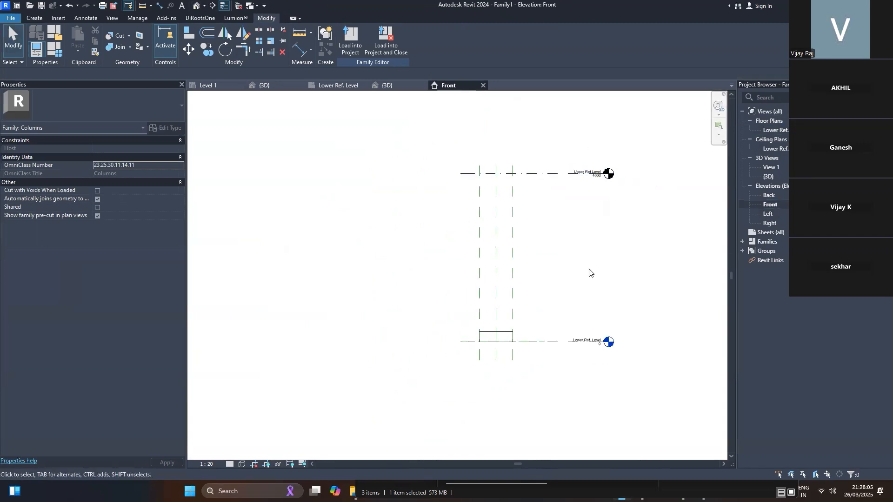
pyautogui.click(495, 333)
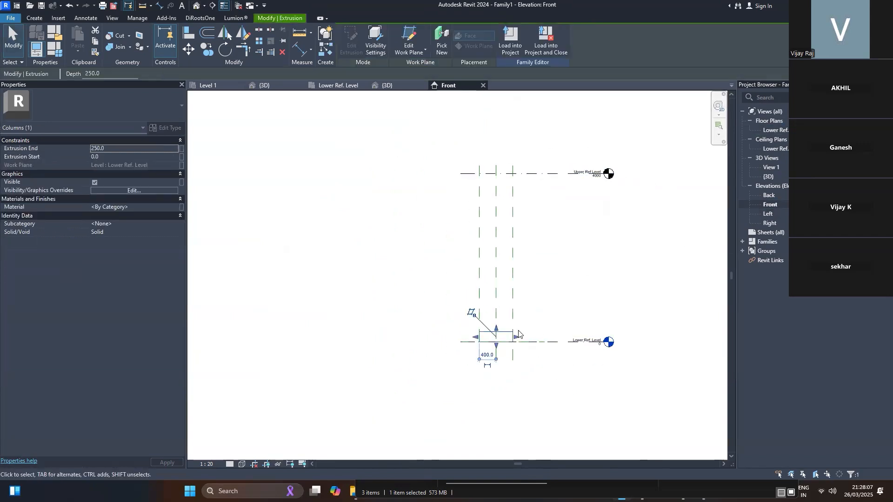
pyautogui.click(229, 464)
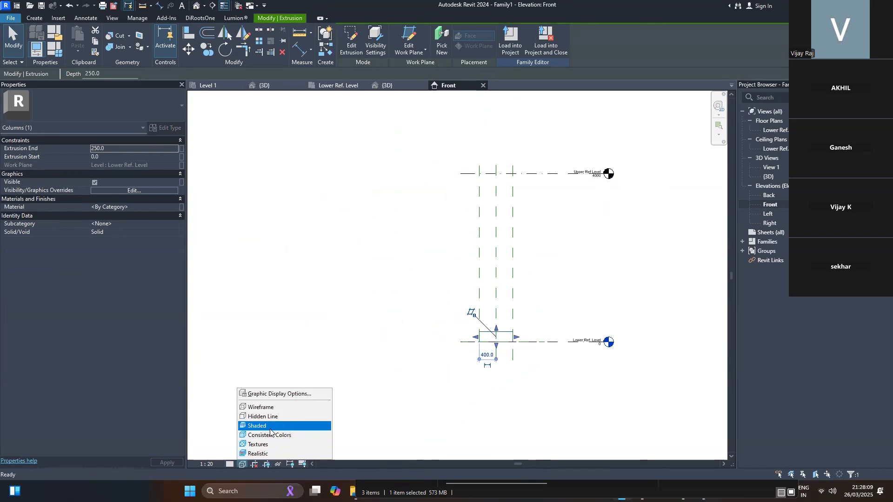
pyautogui.click(274, 435)
pyautogui.click(487, 373)
pyautogui.scroll(-3, 479, 335)
pyautogui.scroll(3, 522, 273)
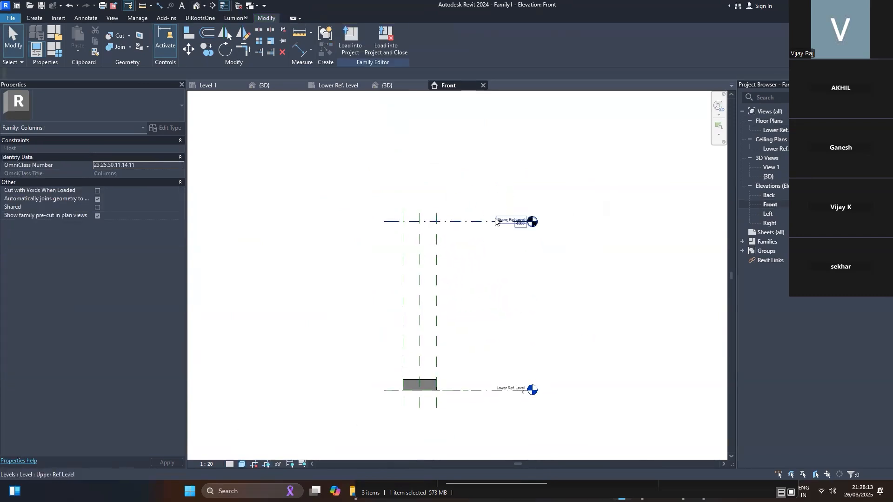
# Align the top of the extrusion to the Upper Ref Level and check the extrusion's properties.
pyautogui.press('a')
pyautogui.press('l')
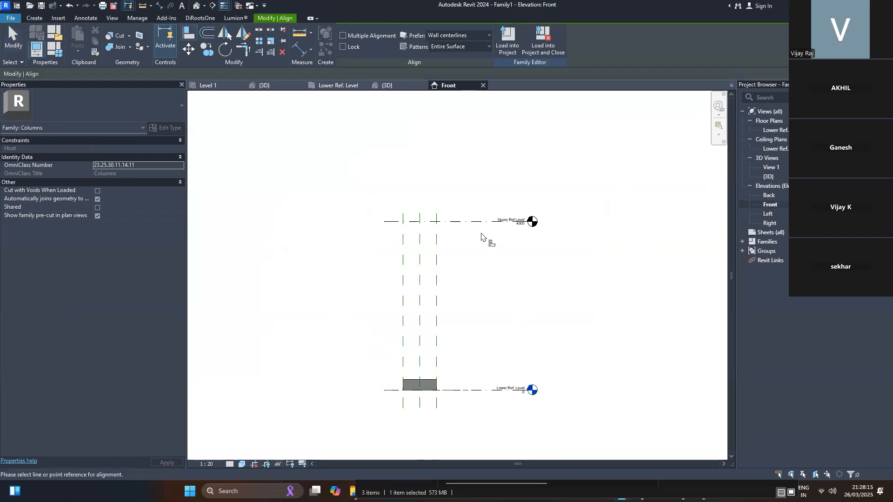
pyautogui.click(466, 227)
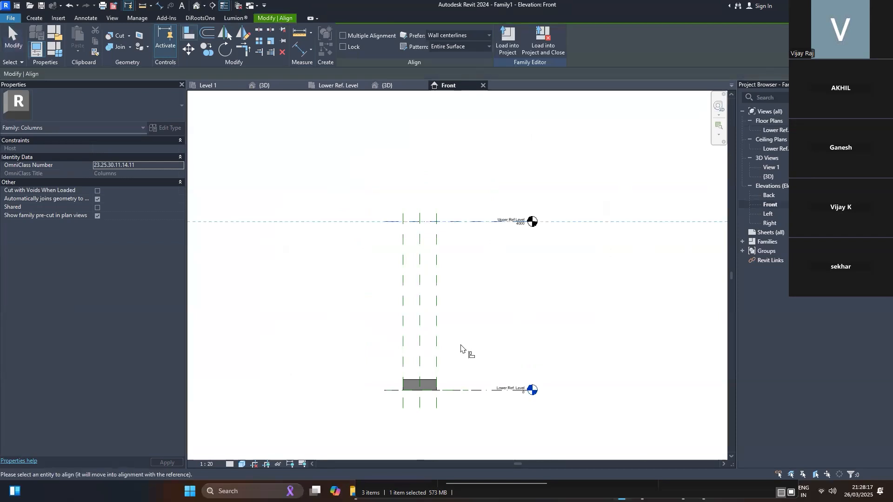
pyautogui.click(427, 385)
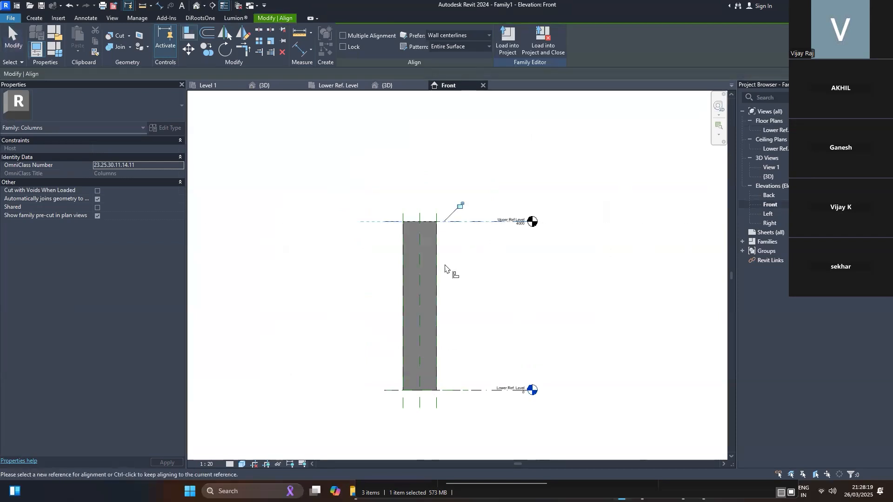
pyautogui.press('Escape')
pyautogui.press('Escape')
pyautogui.click(433, 240)
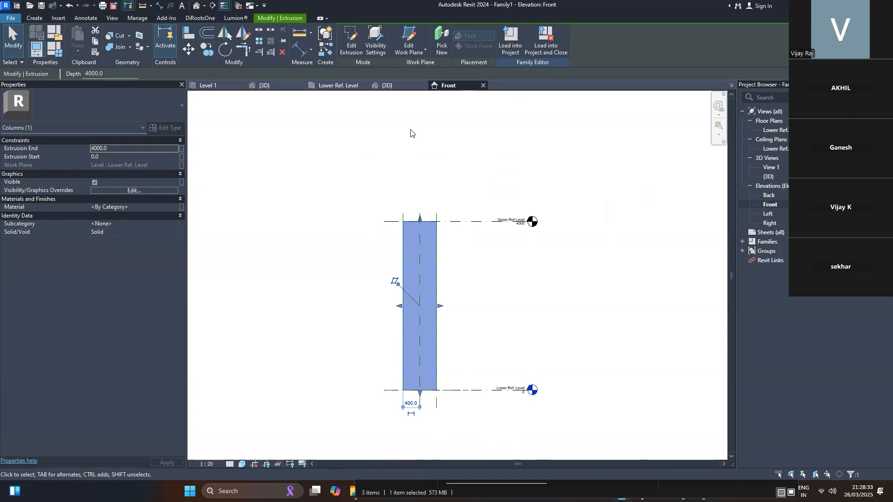
# Close the family's inactive views, keeping the Front elevation open.
pyautogui.rightClick(273, 4)
pyautogui.click(244, 165)
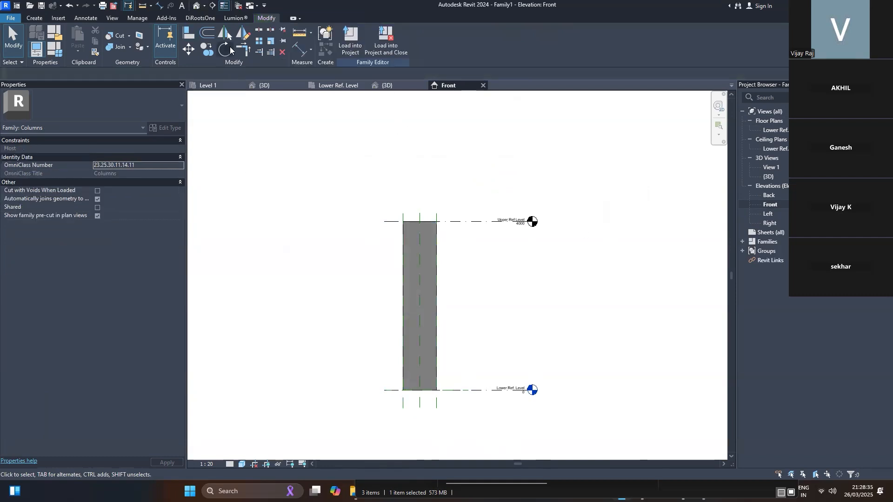
pyautogui.click(238, 6)
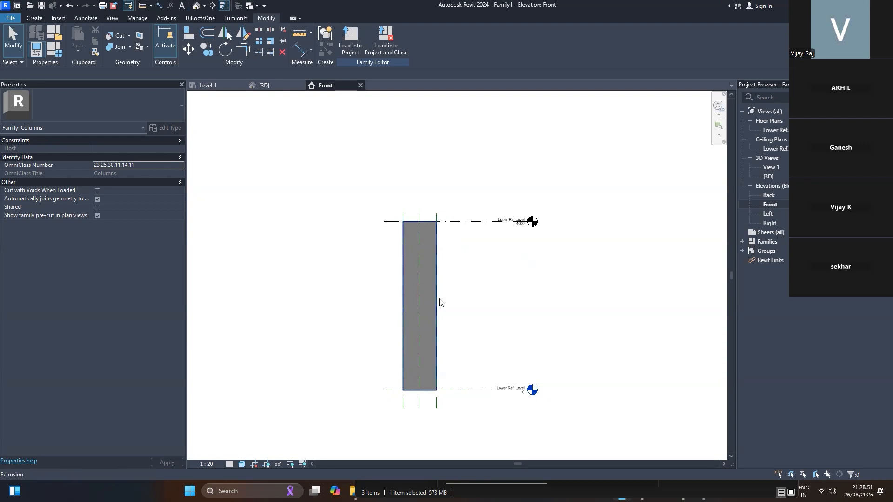
pyautogui.click(9, 19)
pyautogui.moveTo(51, 126)
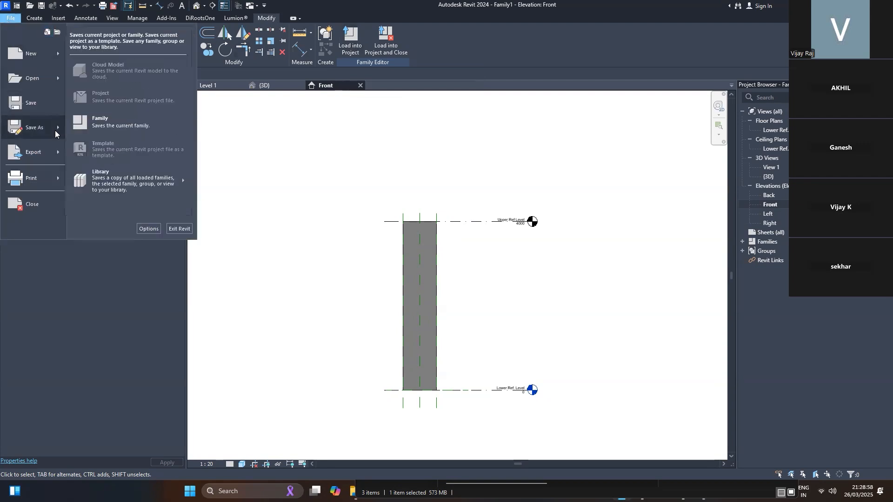
pyautogui.click(86, 122)
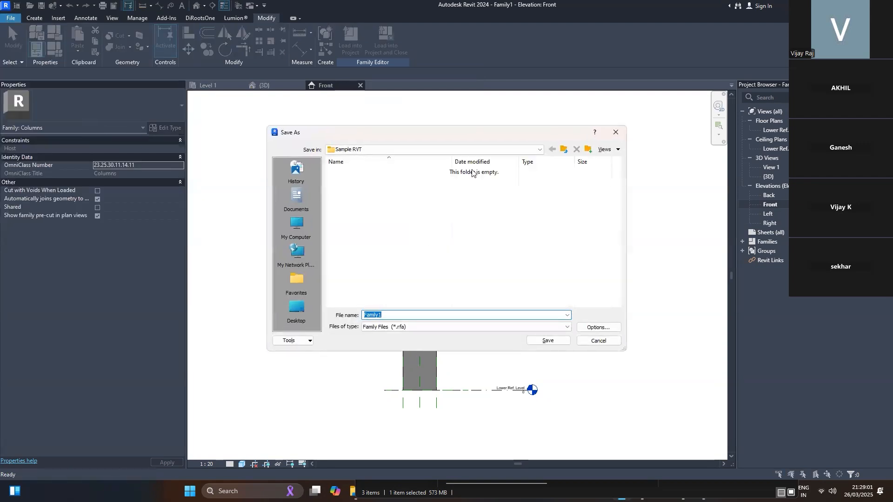
pyautogui.click(616, 132)
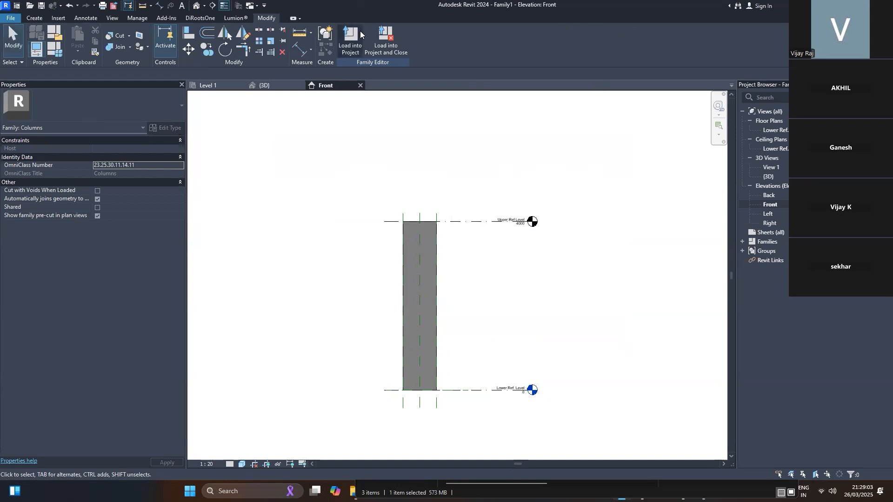
# Load the column family into Project1.
pyautogui.click(350, 42)
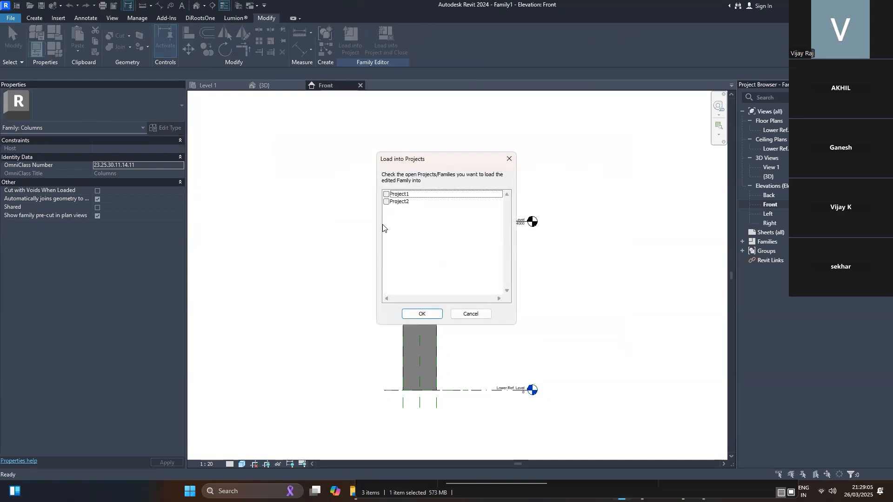
pyautogui.click(386, 194)
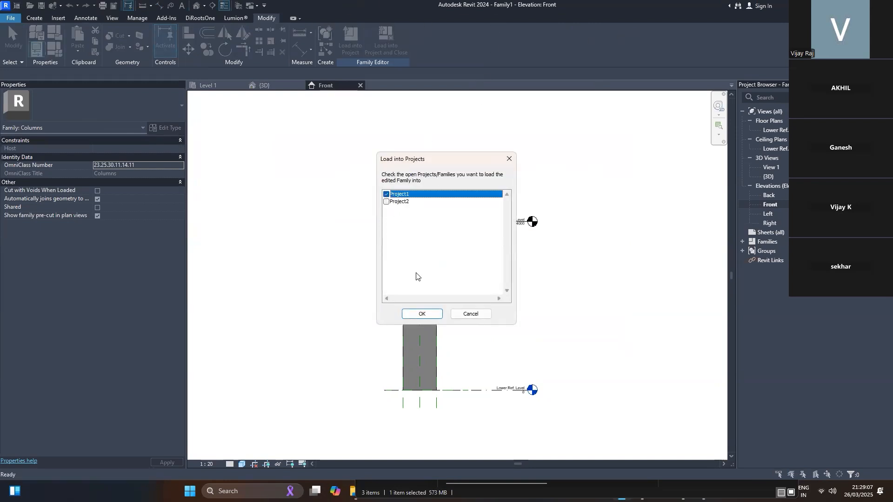
pyautogui.click(421, 314)
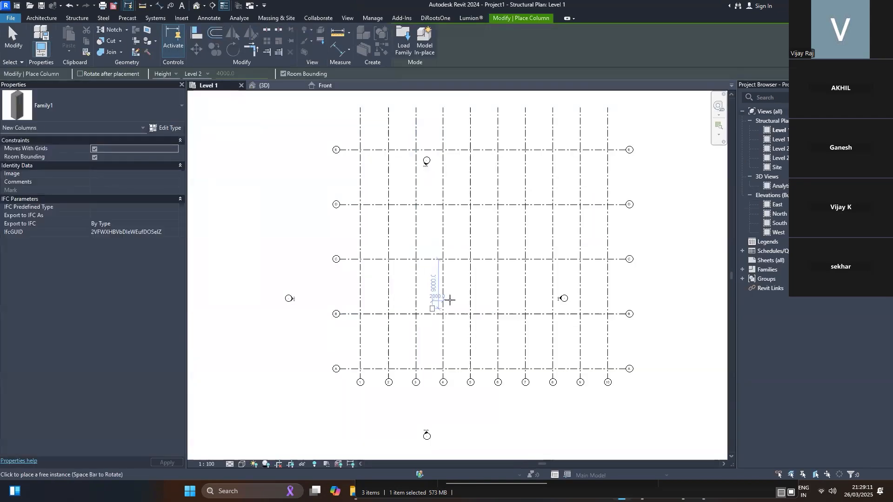
# Place a Family1 column at the intersection of grid E and the first vertical grid line, and select it.
pyautogui.scroll(6, 444, 298)
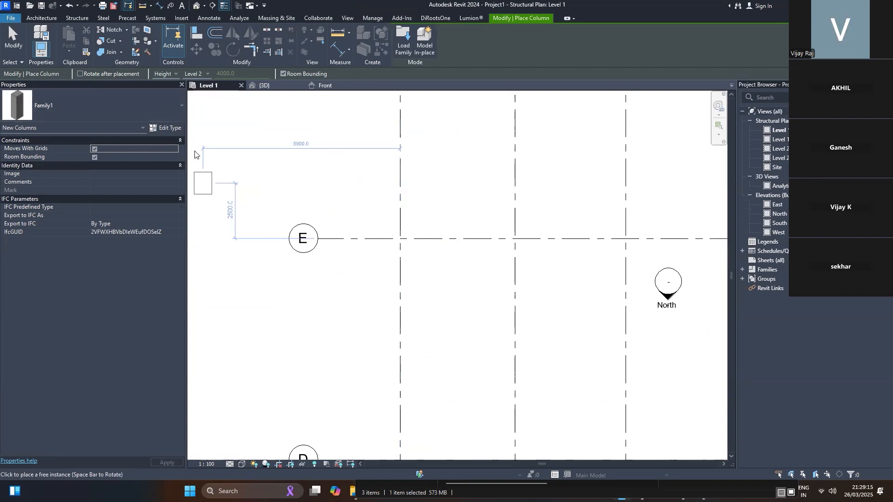
pyautogui.scroll(4, 400, 240)
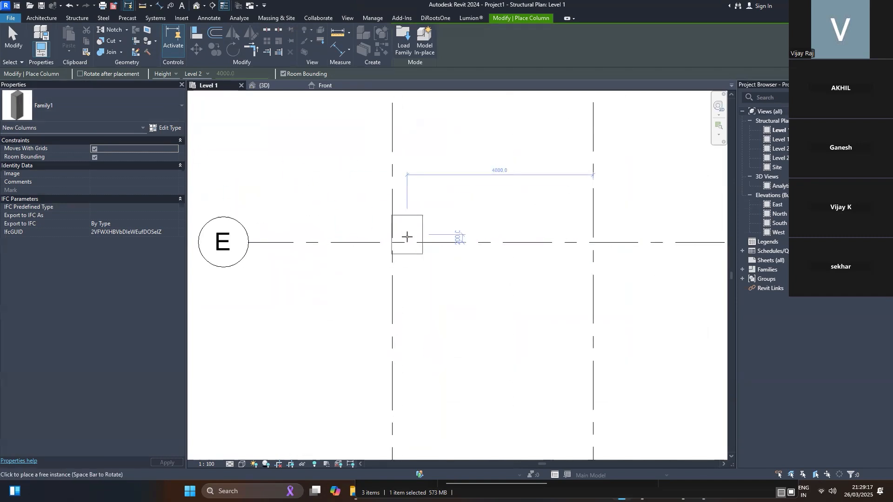
pyautogui.click(382, 246)
pyautogui.press('Escape')
pyautogui.click(397, 232)
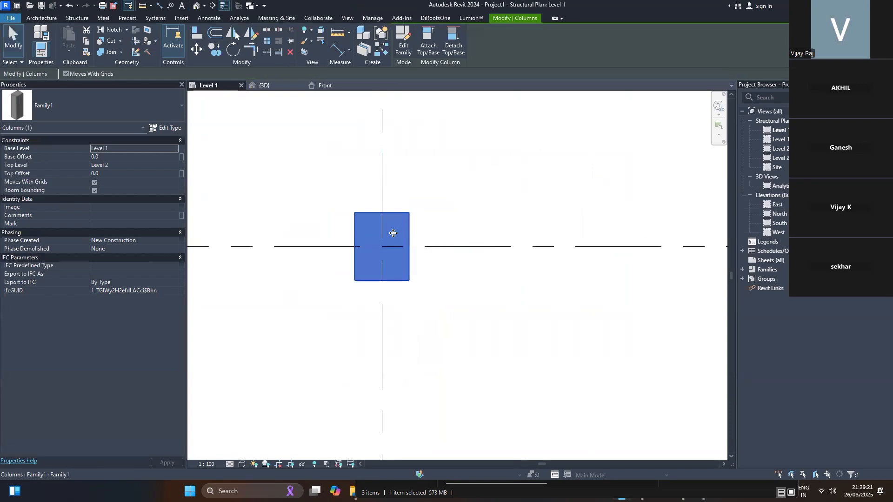
pyautogui.scroll(-4, 396, 232)
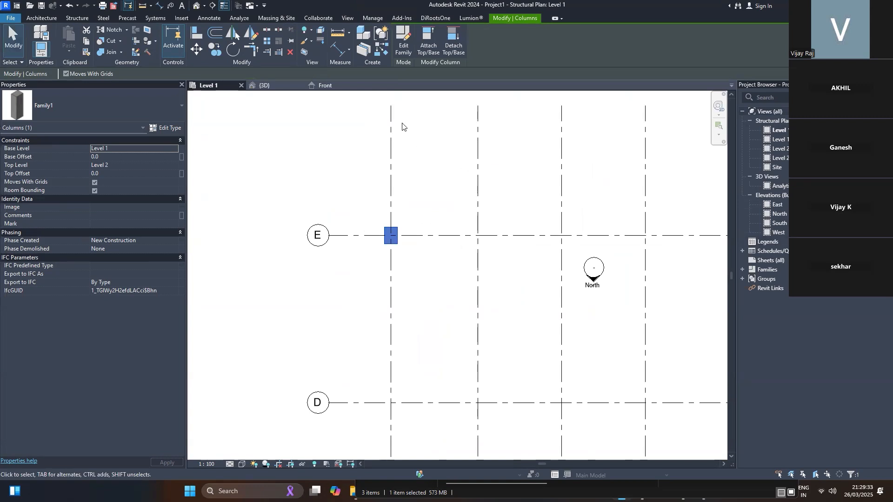
# Open the North elevation and look for the placed column between Level 1 and Level 2.
pyautogui.doubleClick(780, 214)
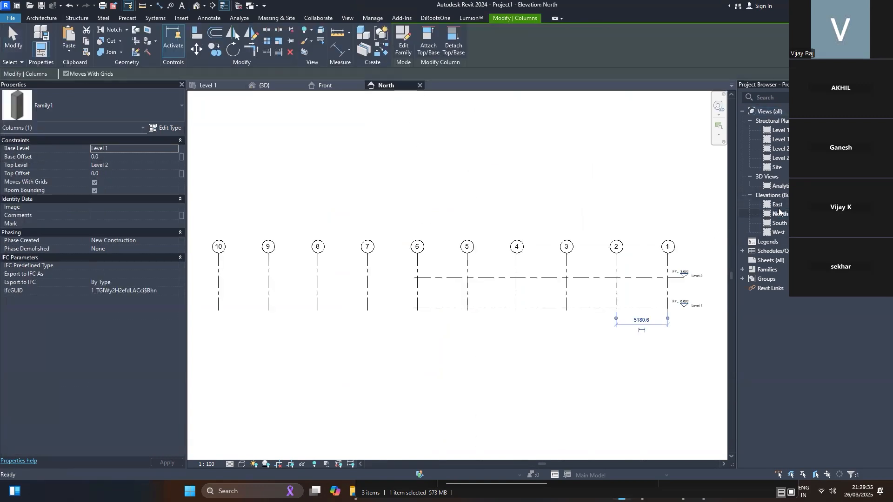
pyautogui.press('Escape')
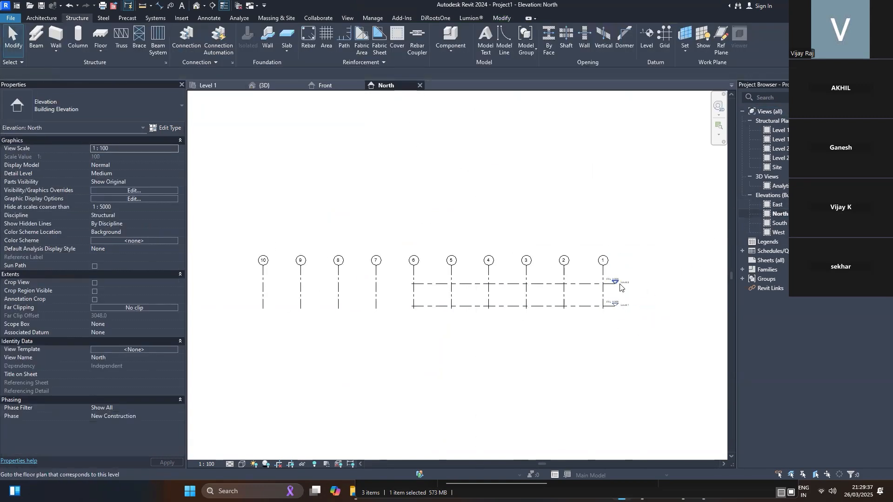
pyautogui.scroll(-3, 547, 312)
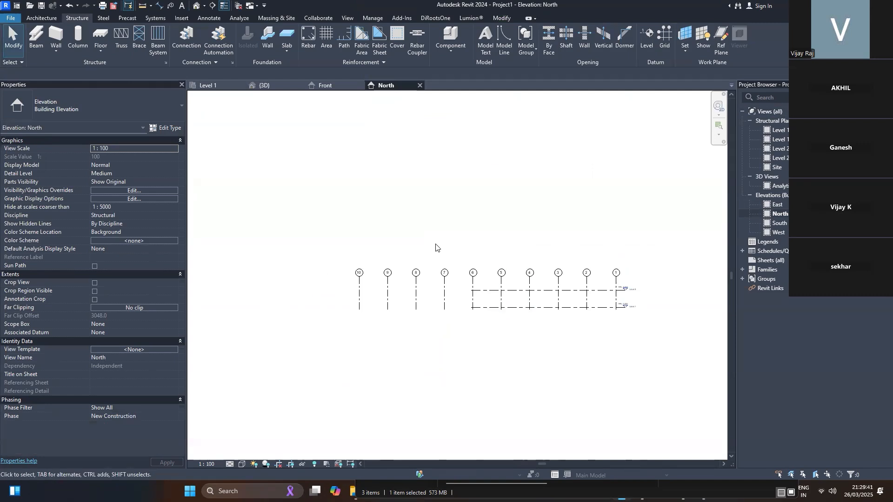
# Open the project's default 3D view, orbit the grid layout and change the view's visual style.
pyautogui.click(196, 6)
pyautogui.keyDown('shift'); pyautogui.moveTo(412, 272); pyautogui.dragTo(441, 321, button='middle'); pyautogui.keyUp('shift')
pyautogui.click(242, 464)
pyautogui.click(263, 432)
pyautogui.scroll(-2, 377, 317)
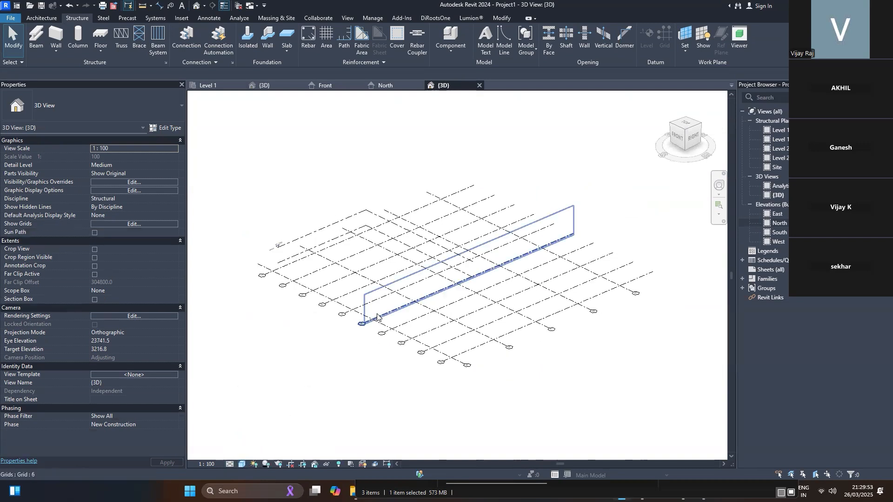
# Close the inactive views, reopen the Level 1 structural plan and select the column on grid E.
pyautogui.click(237, 5)
pyautogui.doubleClick(785, 130)
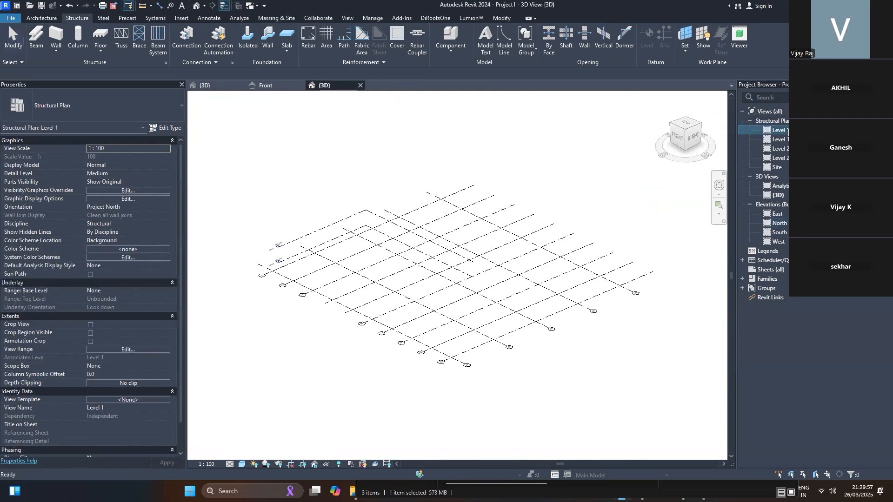
pyautogui.scroll(2, 362, 158)
pyautogui.click(362, 148)
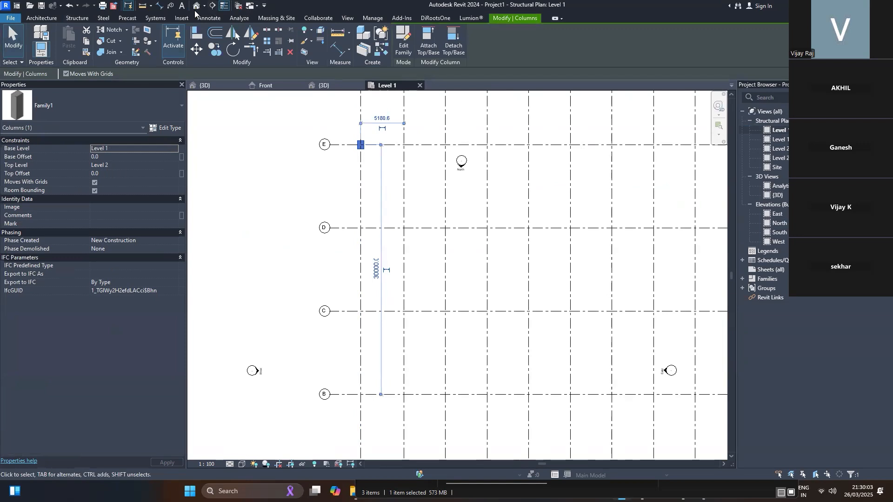
# Return to the 3D view and check whether the selected column is displayed on the grid.
pyautogui.click(331, 86)
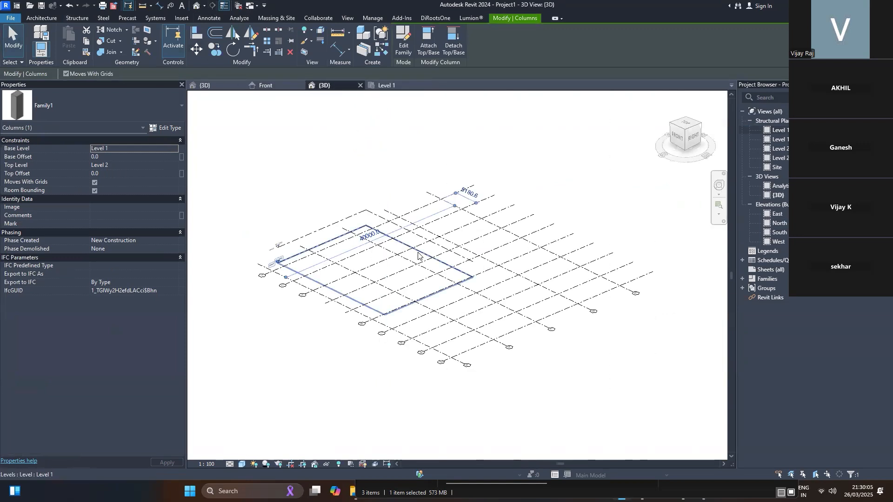
pyautogui.scroll(2, 258, 270)
pyautogui.scroll(-3, 258, 271)
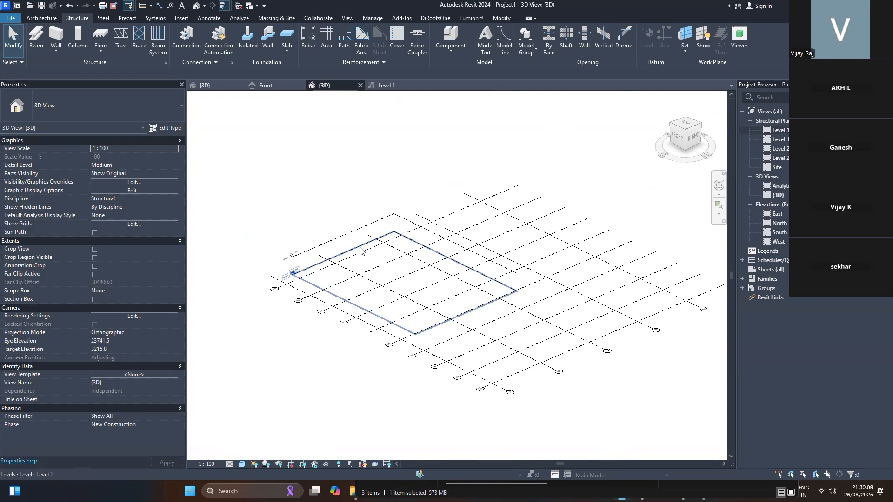
# Turn on the Columns category in the 3D view's Visibility/Graphic Overrides.
pyautogui.press('v')
pyautogui.press('g')
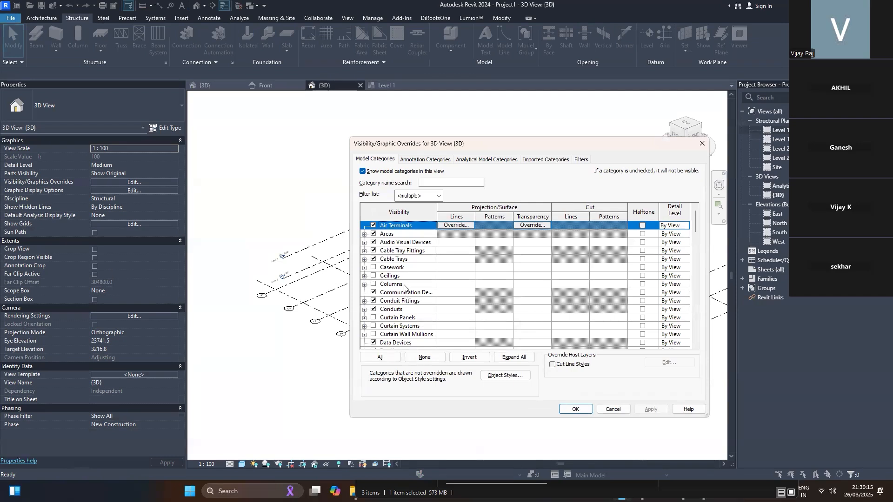
pyautogui.moveTo(462, 143); pyautogui.dragTo(450, 112)
pyautogui.click(393, 248)
pyautogui.click(372, 255)
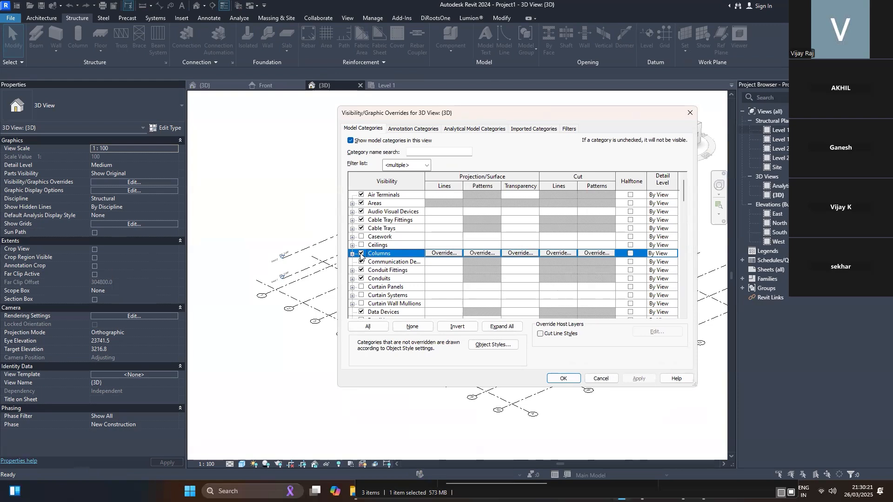
# Select all model categories, make them visible in the 3D view and accept the overrides.
pyautogui.click(399, 281)
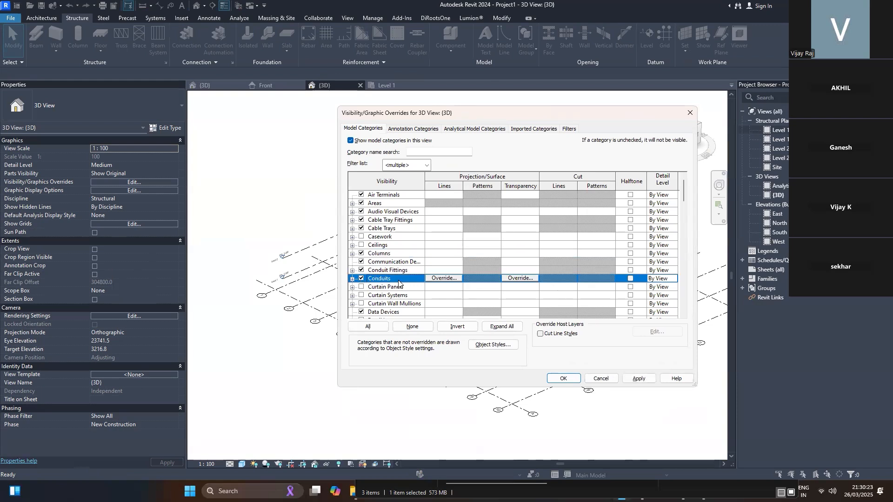
pyautogui.scroll(-1, 398, 283)
pyautogui.press('s')
pyautogui.scroll(-2, 399, 283)
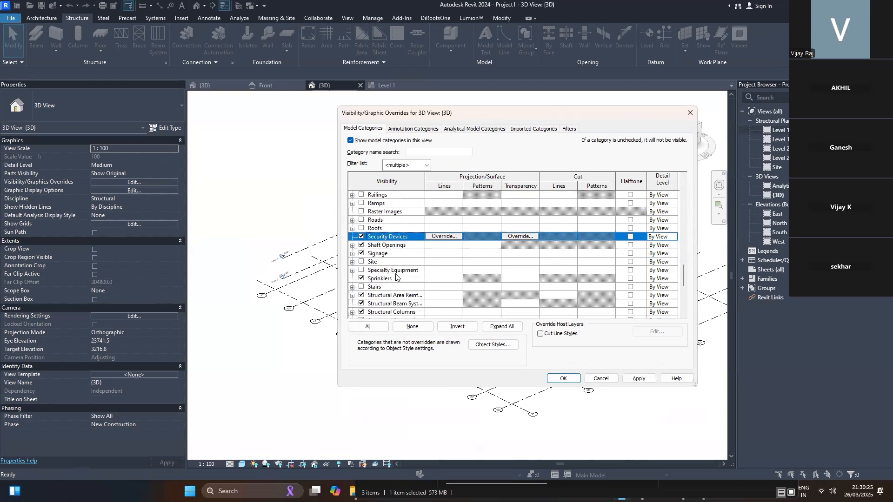
pyautogui.scroll(-3, 396, 277)
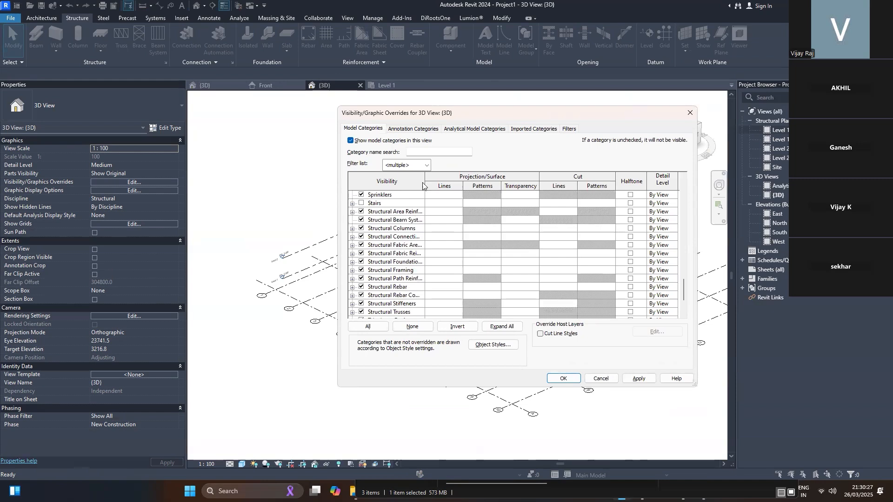
pyautogui.moveTo(425, 180); pyautogui.dragTo(462, 179)
pyautogui.scroll(-2, 432, 218)
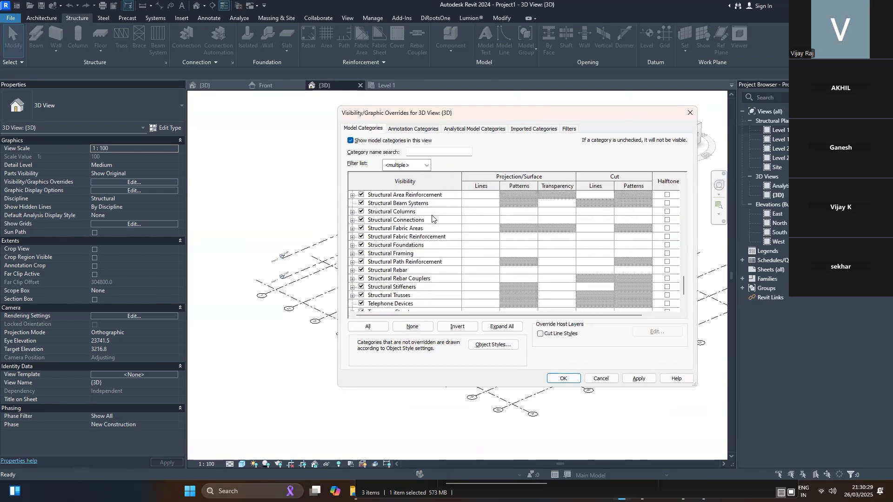
pyautogui.scroll(-2, 432, 219)
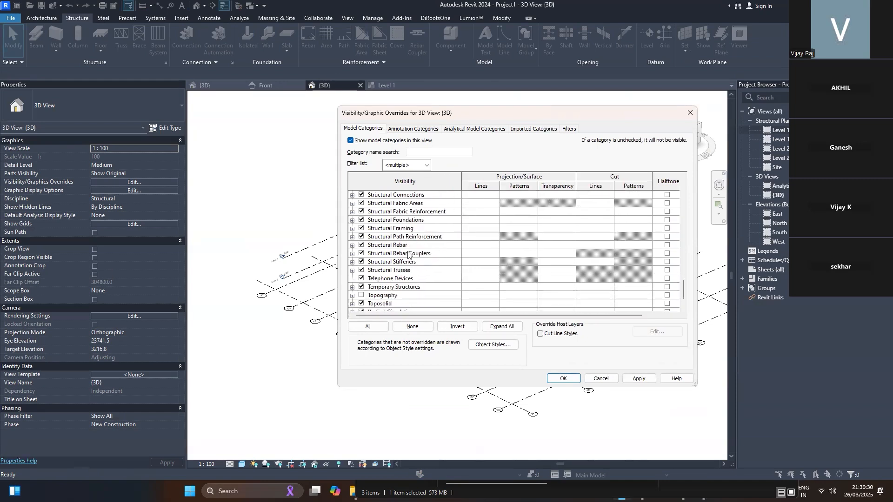
pyautogui.click(368, 327)
pyautogui.click(362, 287)
pyautogui.click(361, 286)
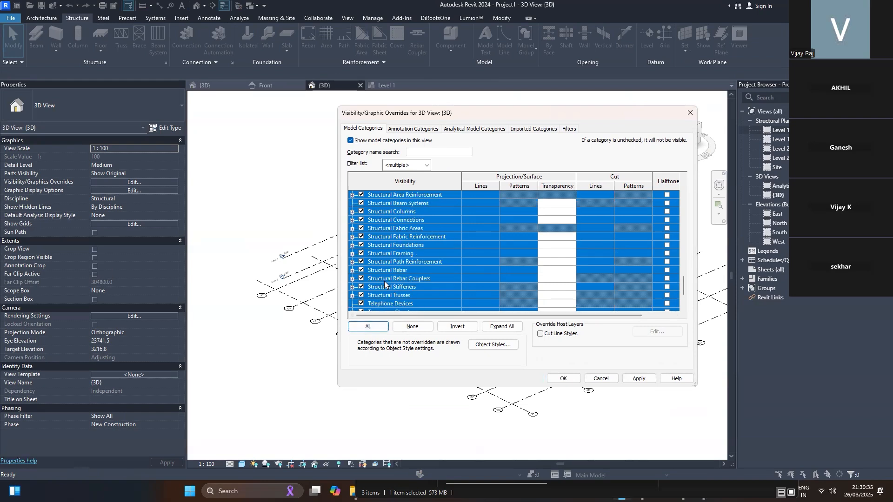
pyautogui.scroll(7, 419, 260)
pyautogui.click(561, 379)
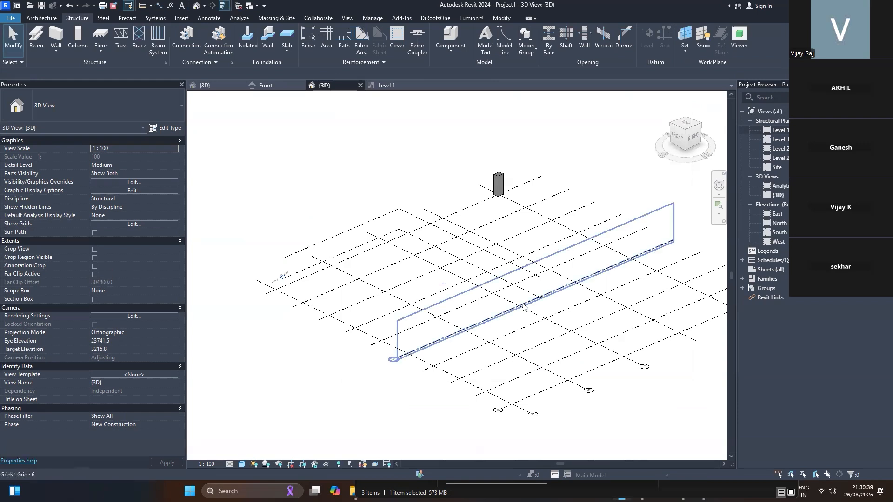
# Select the column in 3D, orbit towards the front, and recheck the view's model category visibility.
pyautogui.click(500, 183)
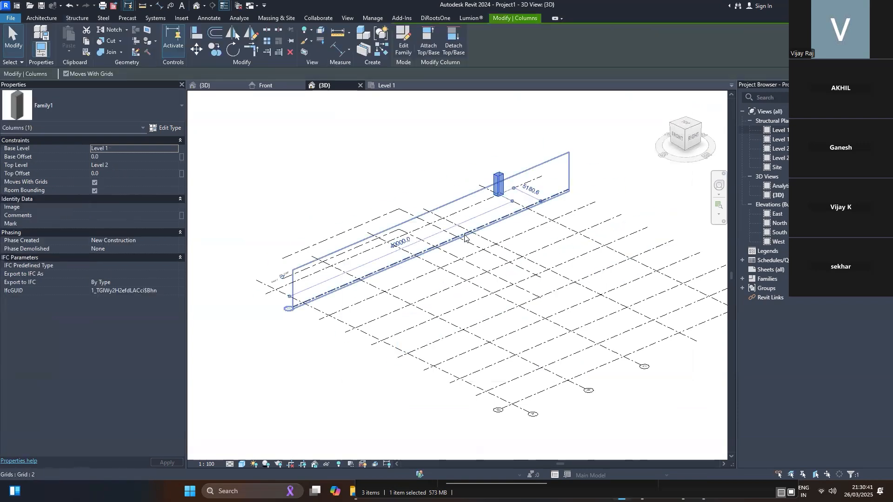
pyautogui.keyDown('shift'); pyautogui.moveTo(327, 214); pyautogui.dragTo(480, 245, button='middle'); pyautogui.keyUp('shift')
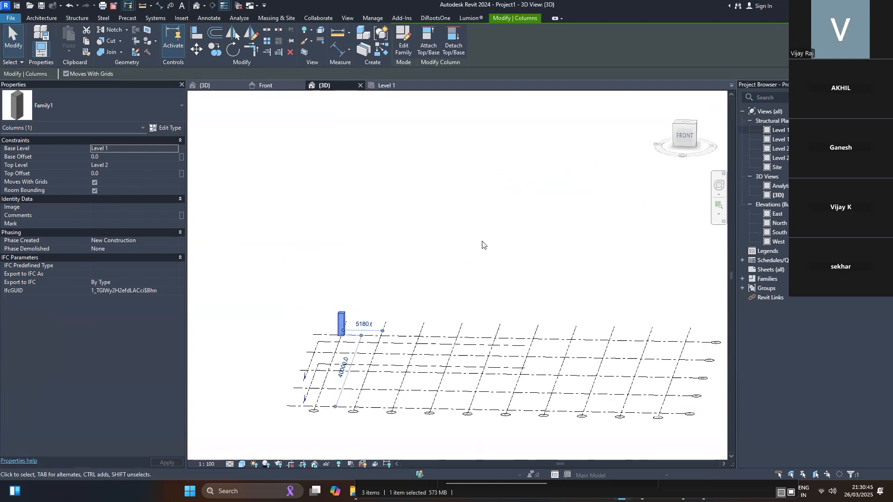
pyautogui.click(479, 242)
pyautogui.press('g')
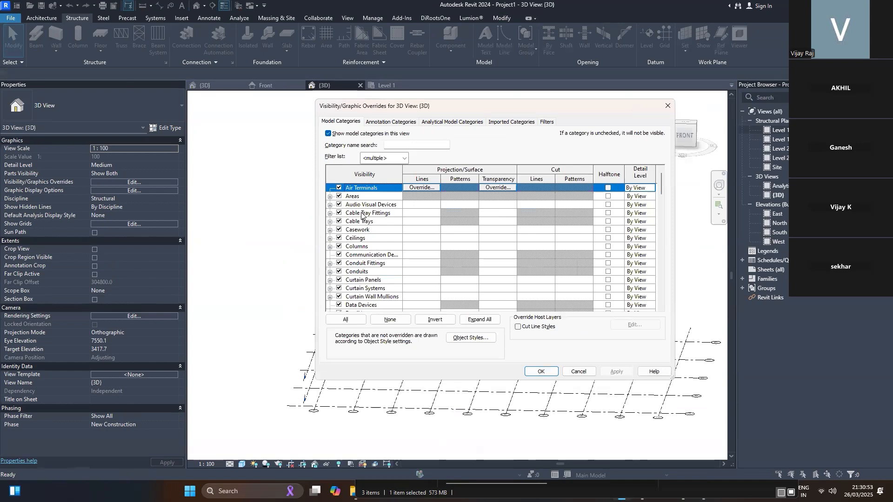
pyautogui.press('Escape')
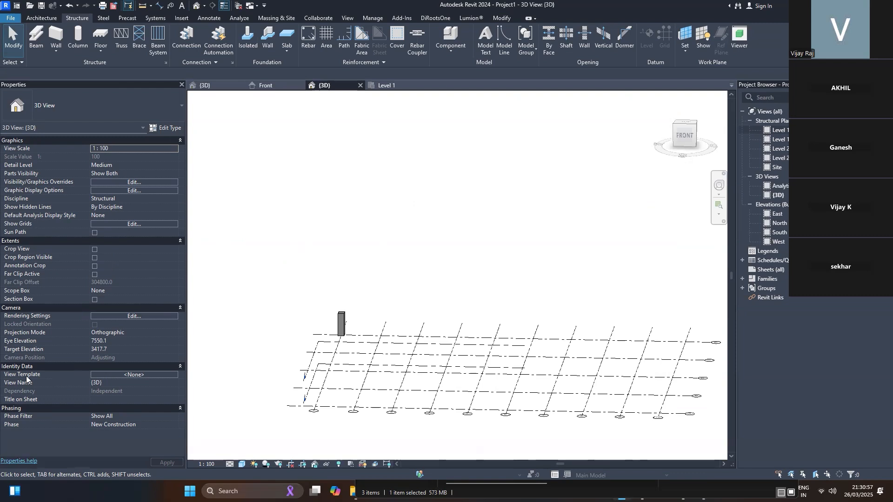
# List the view templates for all view types and examine the Architectural Section template's model visibility overrides.
pyautogui.click(122, 375)
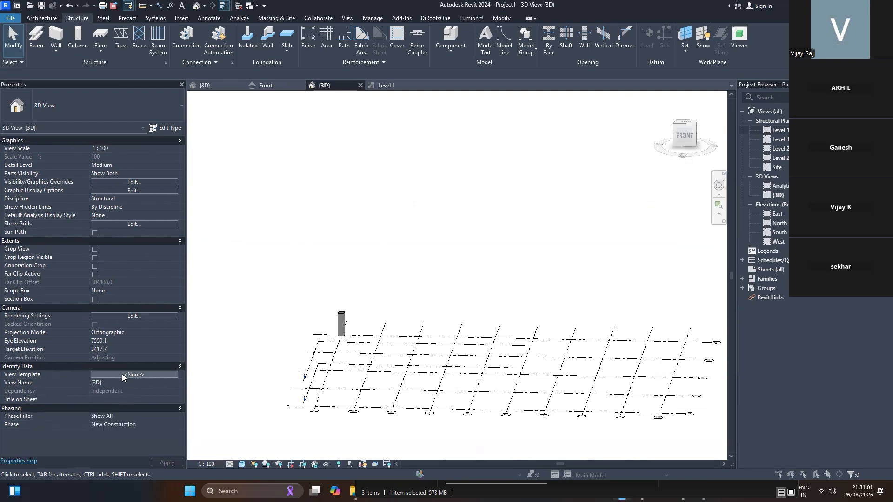
pyautogui.click(63, 215)
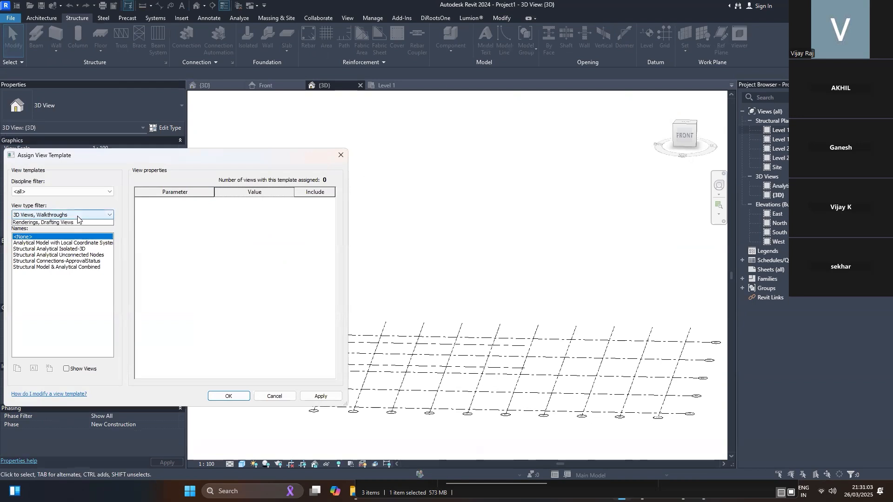
pyautogui.click(47, 221)
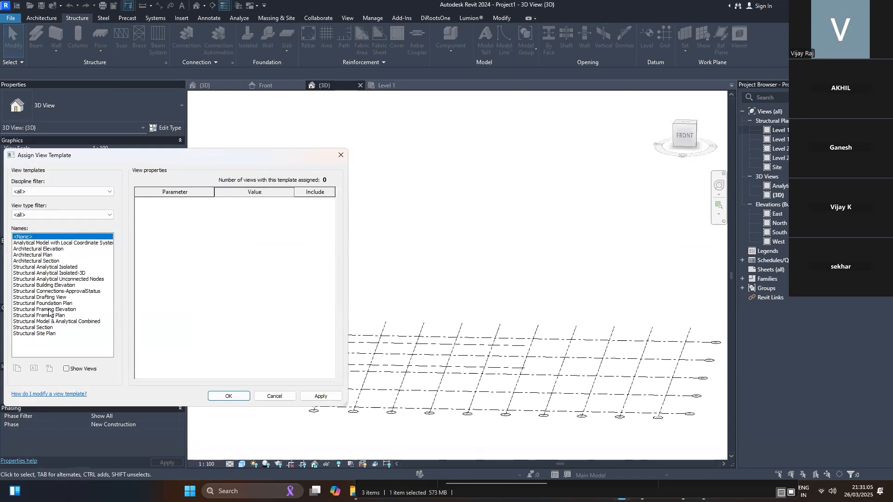
pyautogui.click(56, 260)
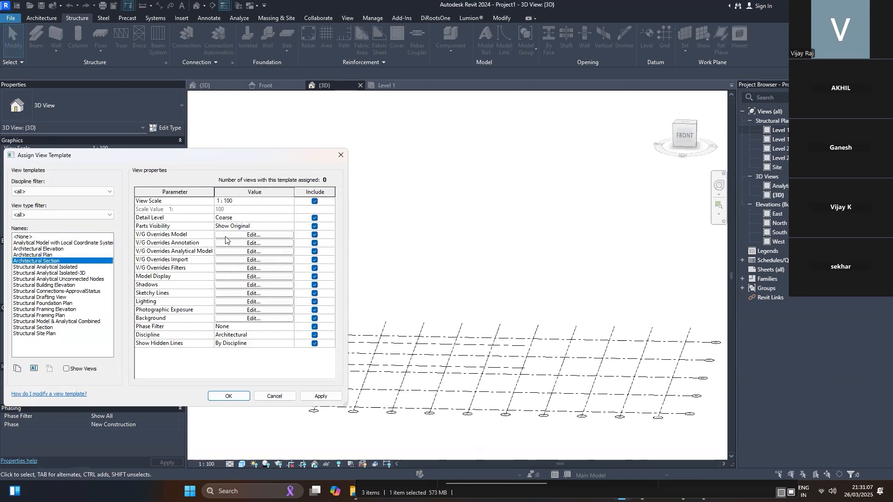
pyautogui.click(267, 234)
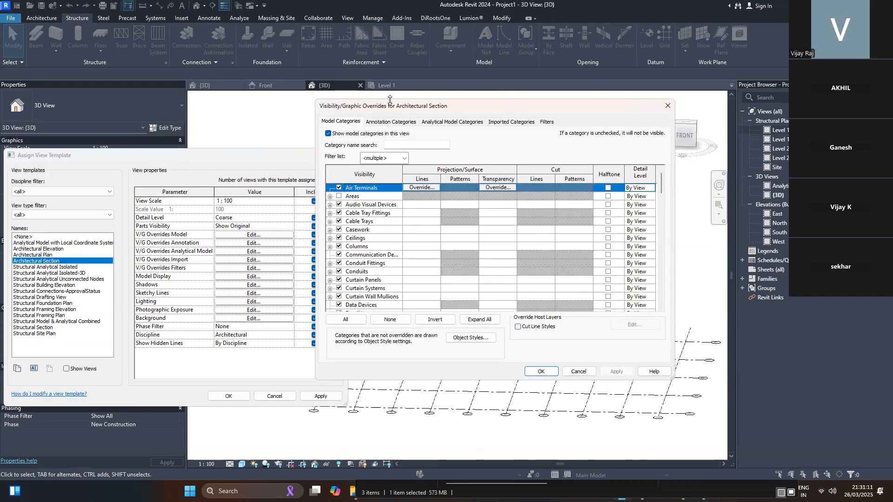
pyautogui.moveTo(467, 91); pyautogui.dragTo(540, 69)
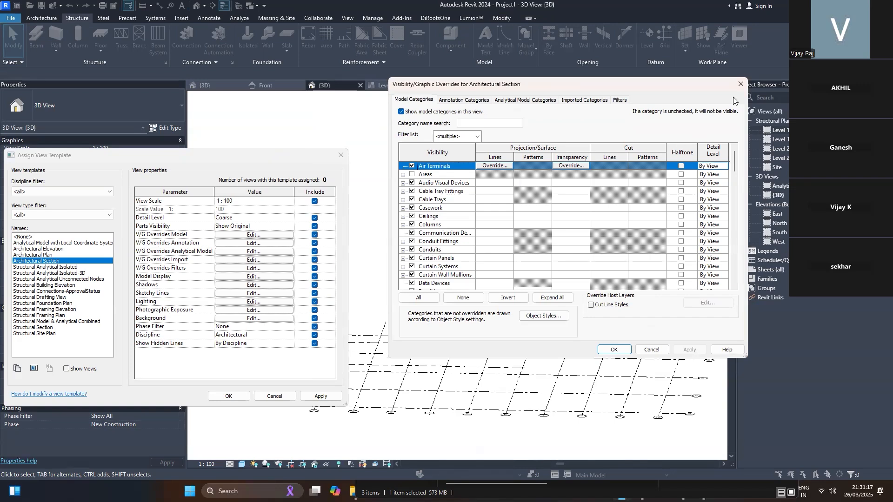
pyautogui.click(741, 84)
pyautogui.click(341, 155)
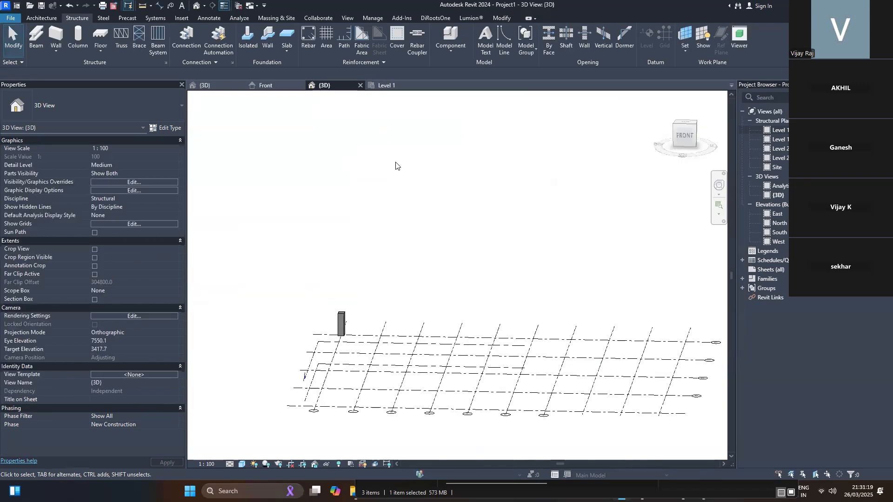
# Review the 3D view's own Visibility/Graphic Overrides for model categories.
pyautogui.press('v')
pyautogui.press('v')
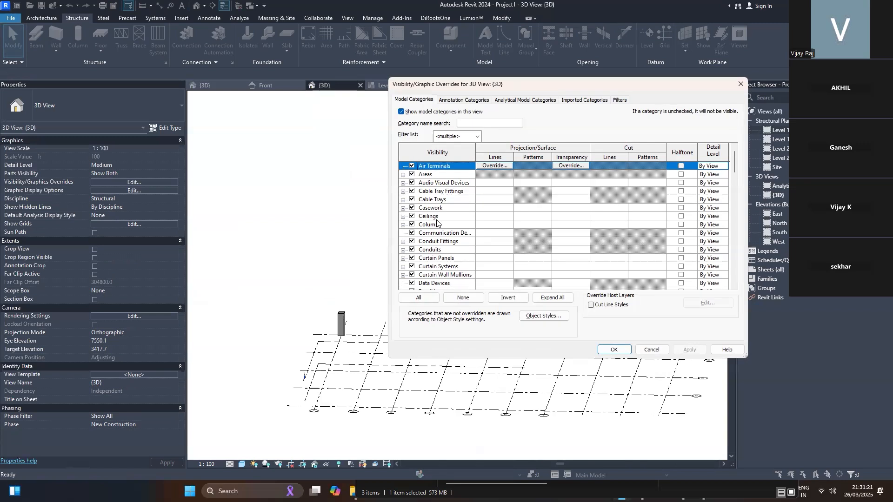
pyautogui.press('Escape')
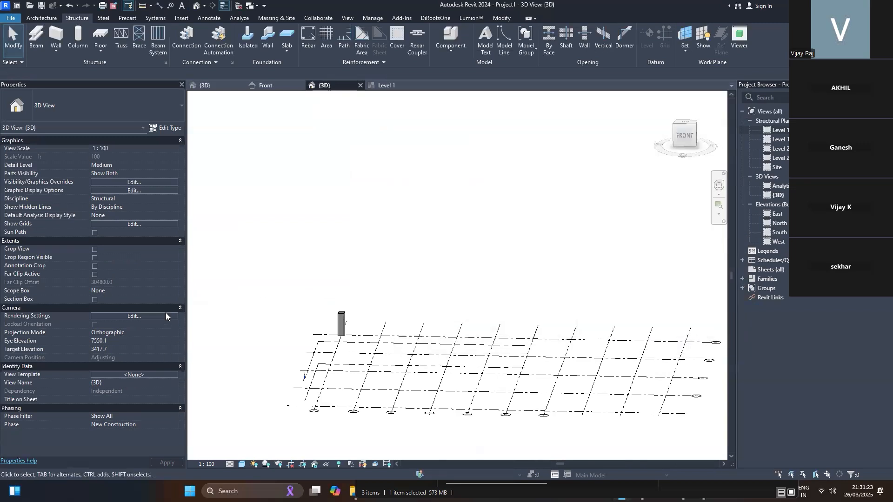
# Assign the Structural Analytical Isolated-3D view template to the 3D view.
pyautogui.click(157, 374)
pyautogui.click(66, 215)
pyautogui.click(68, 224)
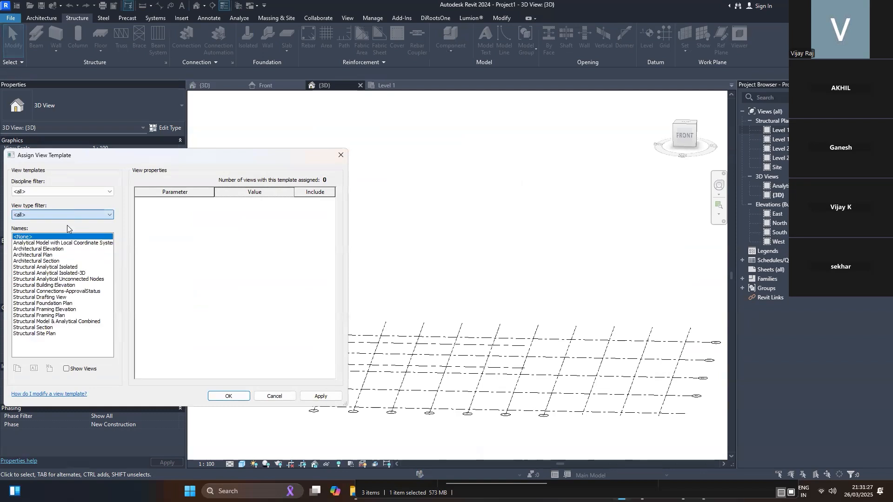
pyautogui.click(69, 273)
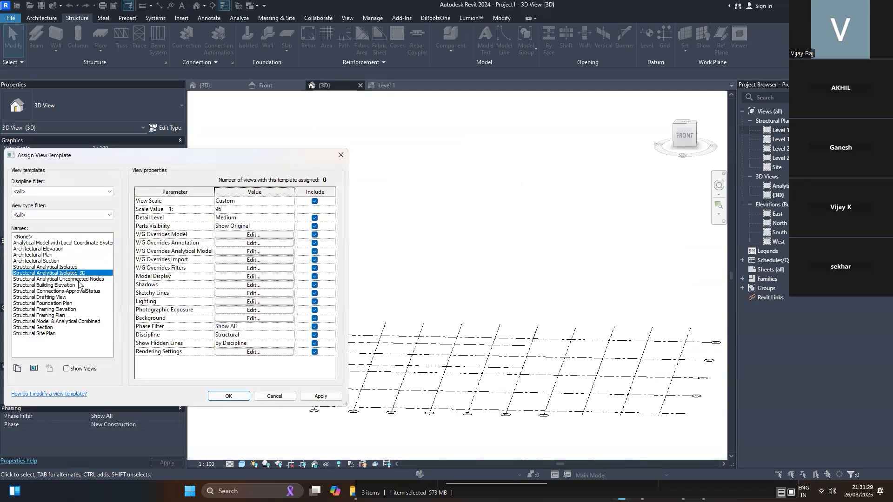
pyautogui.click(217, 396)
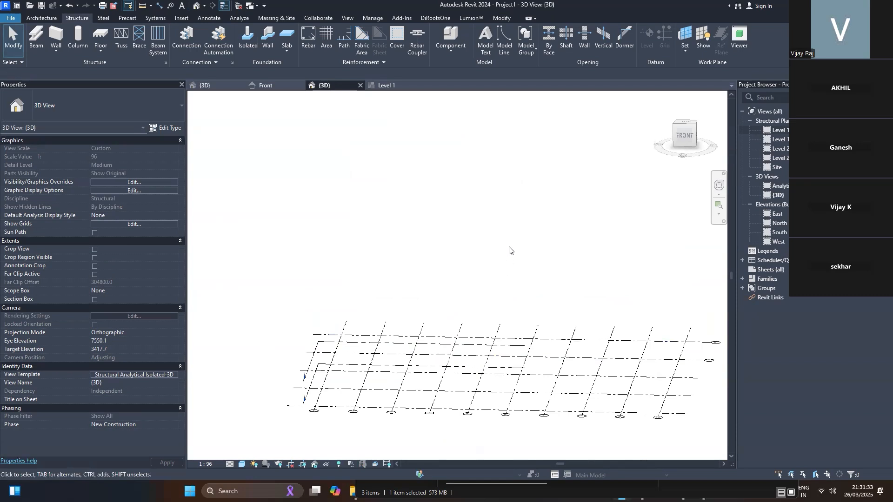
# Try to change model category visibility in the 3D view while the Structural Analytical Isolated-3D template is assigned.
pyautogui.press('v')
pyautogui.press('v')
pyautogui.click(431, 216)
pyautogui.click(435, 242)
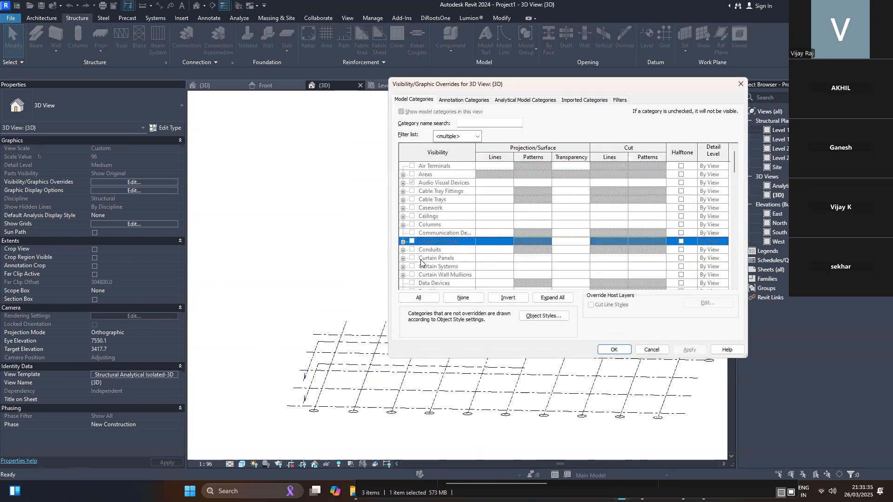
pyautogui.click(412, 208)
pyautogui.press('Return')
pyautogui.press('v')
pyautogui.press('v')
pyautogui.press('Return')
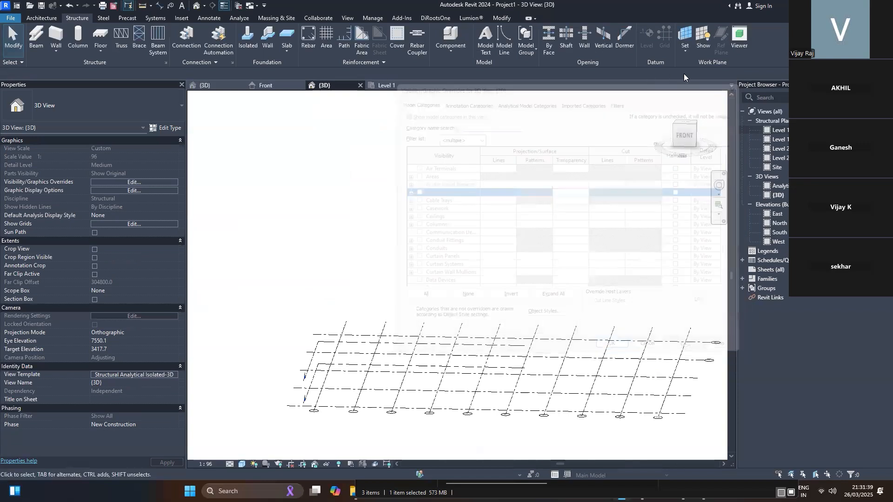
# Remove the assigned view template from the 3D view by setting it to <None>.
pyautogui.click(109, 375)
pyautogui.click(61, 236)
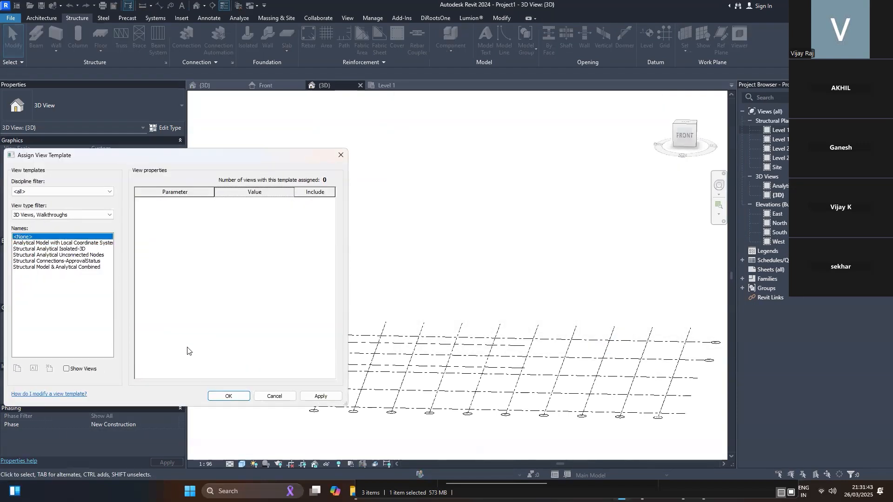
pyautogui.click(228, 396)
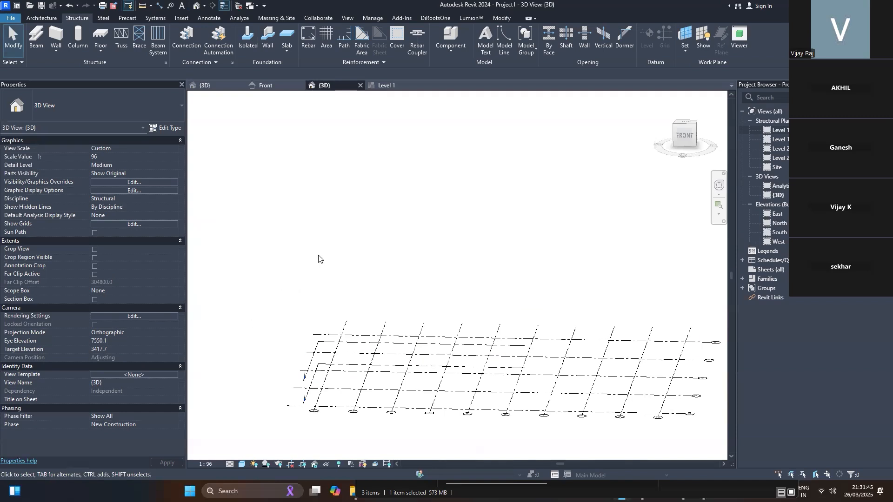
# Turn on visibility for all model categories in the 3D view's Visibility/Graphic Overrides and check the column.
pyautogui.press('v')
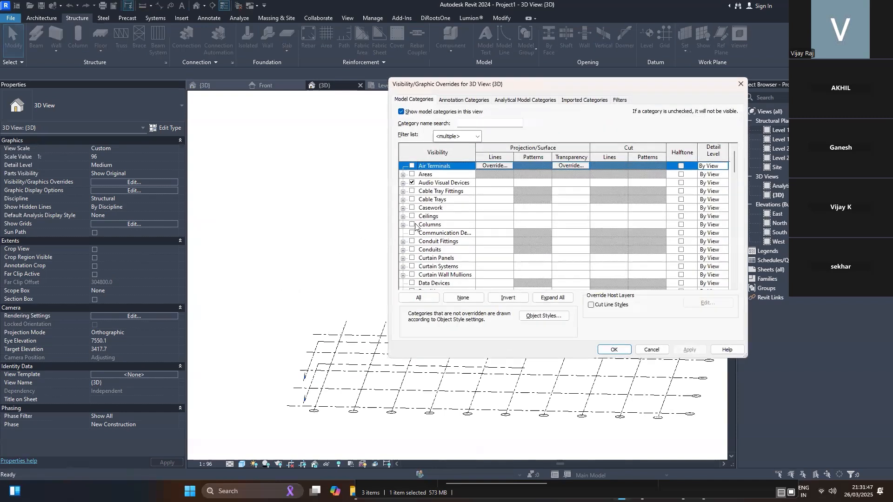
pyautogui.click(418, 297)
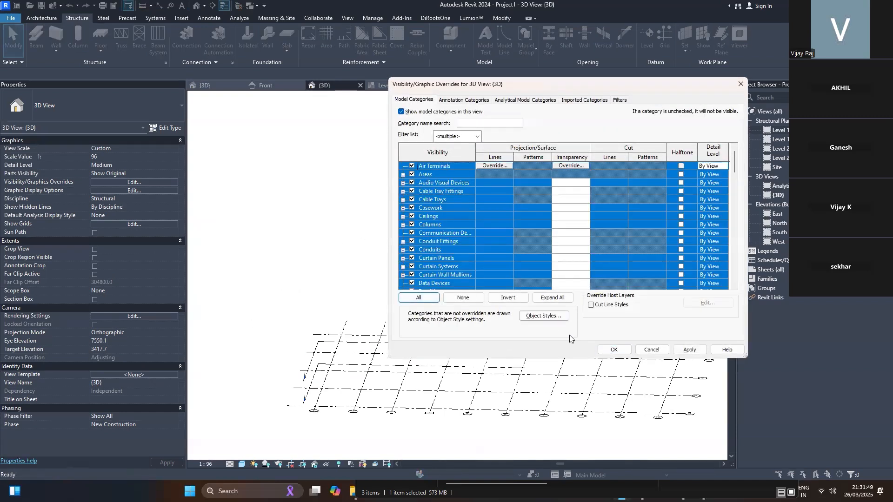
pyautogui.click(613, 349)
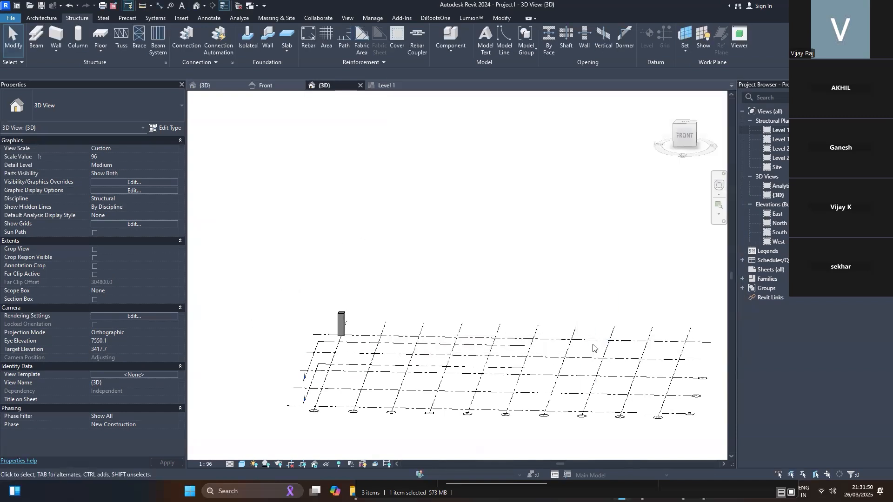
pyautogui.click(340, 324)
pyautogui.scroll(-3, 363, 275)
pyautogui.press('Escape')
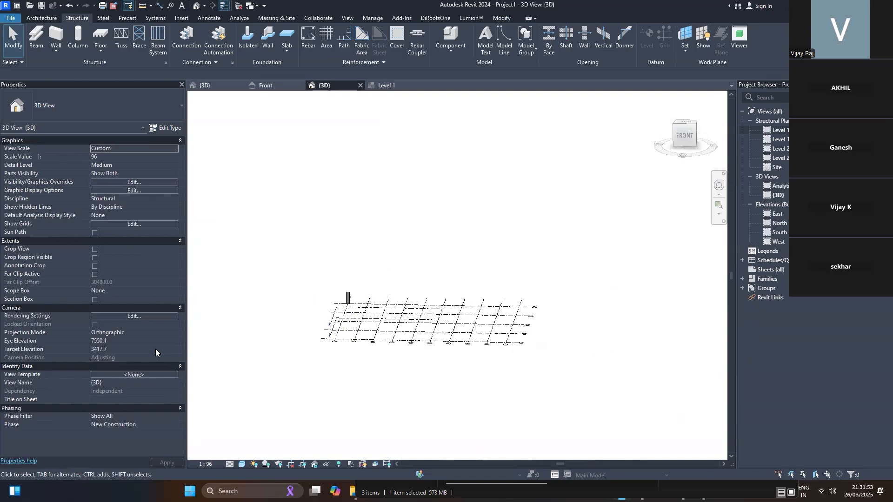
pyautogui.keyDown('shift'); pyautogui.moveTo(405, 225); pyautogui.dragTo(442, 274, button='middle'); pyautogui.keyUp('shift')
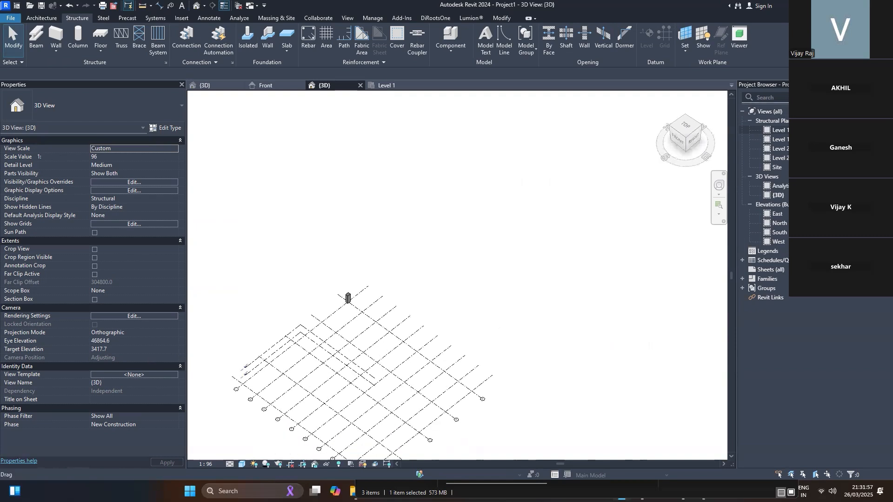
# Open the Level 1 structural plan with the whole column grid in view.
pyautogui.doubleClick(777, 130)
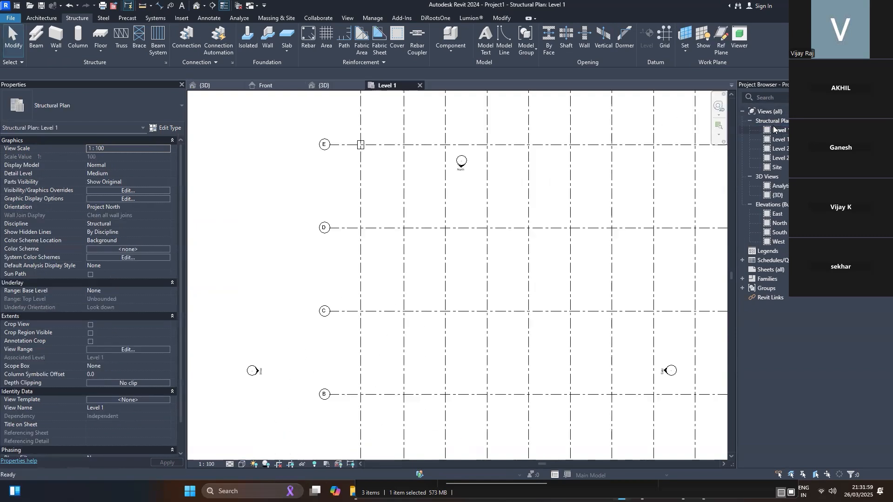
pyautogui.scroll(-4, 260, 261)
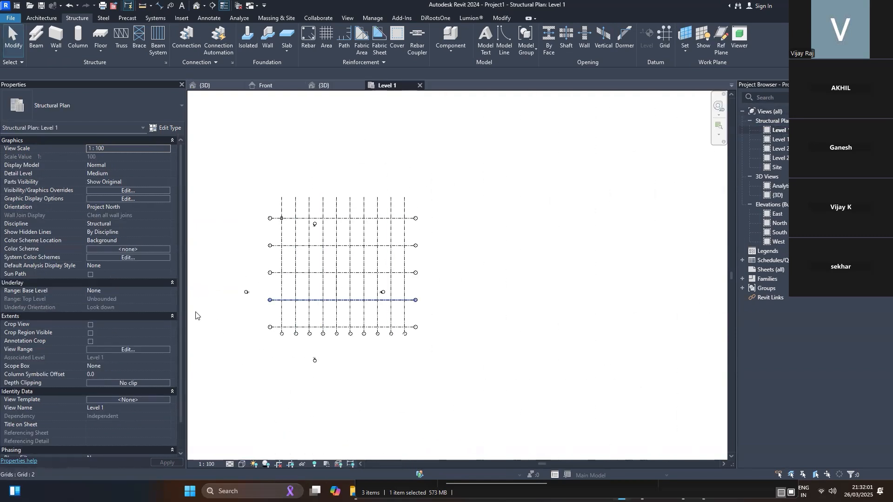
pyautogui.scroll(1, 243, 303)
pyautogui.scroll(1, 336, 166)
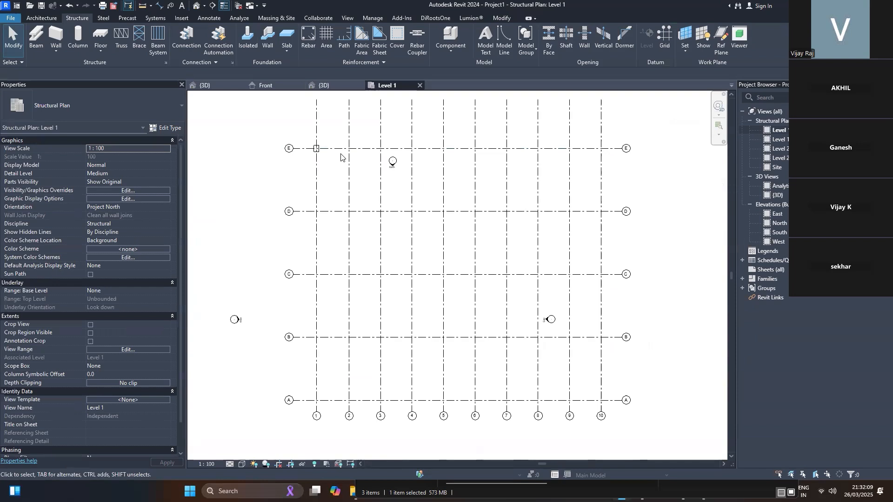
# Copy the Family1 column from grid intersection E-1 to grid intersection E-2.
pyautogui.click(318, 146)
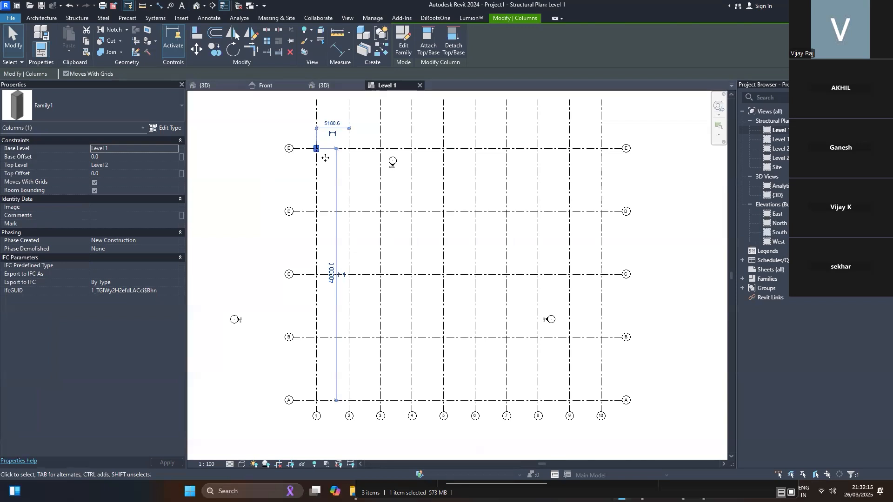
pyautogui.press('c')
pyautogui.press('o')
pyautogui.scroll(2, 318, 151)
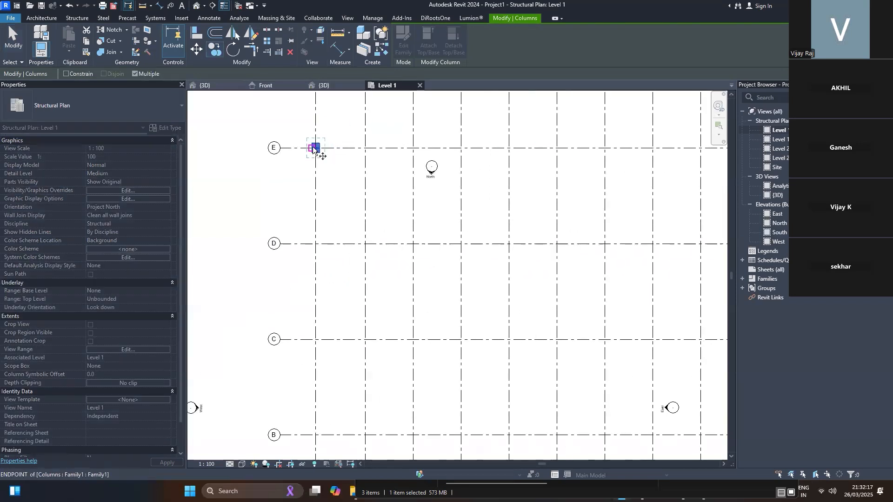
pyautogui.scroll(2, 315, 150)
pyautogui.click(316, 149)
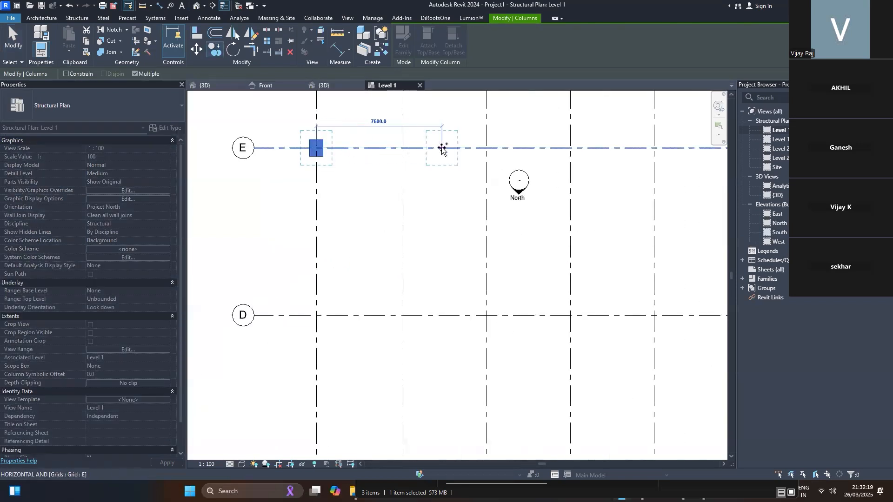
pyautogui.click(403, 148)
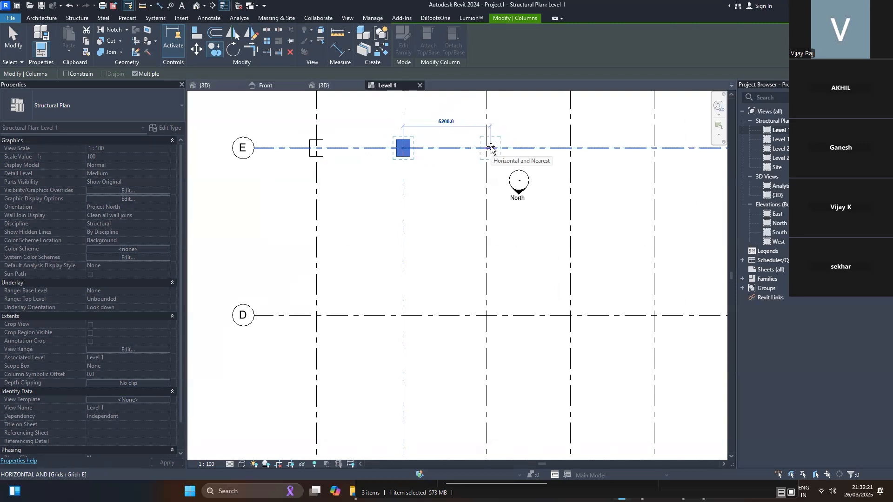
pyautogui.scroll(-5, 335, 181)
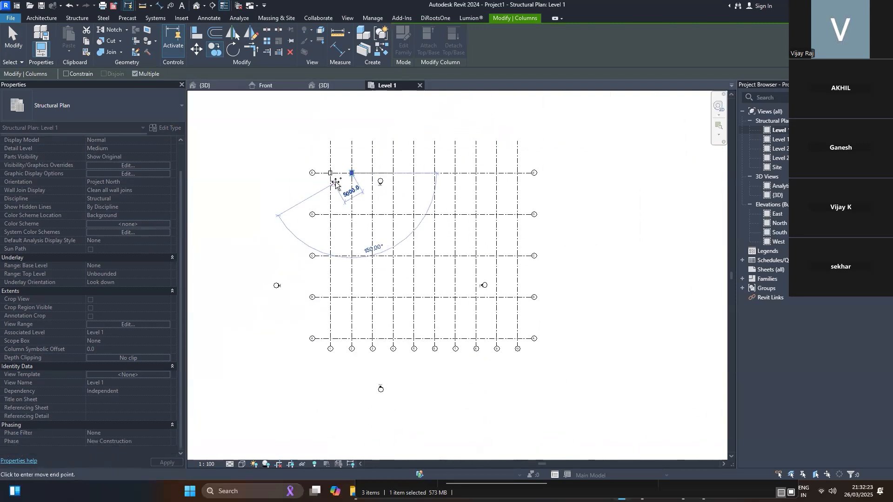
# Delete the copied column at grid intersection E-2.
pyautogui.scroll(2, 338, 185)
pyautogui.click(356, 170)
pyautogui.scroll(2, 349, 166)
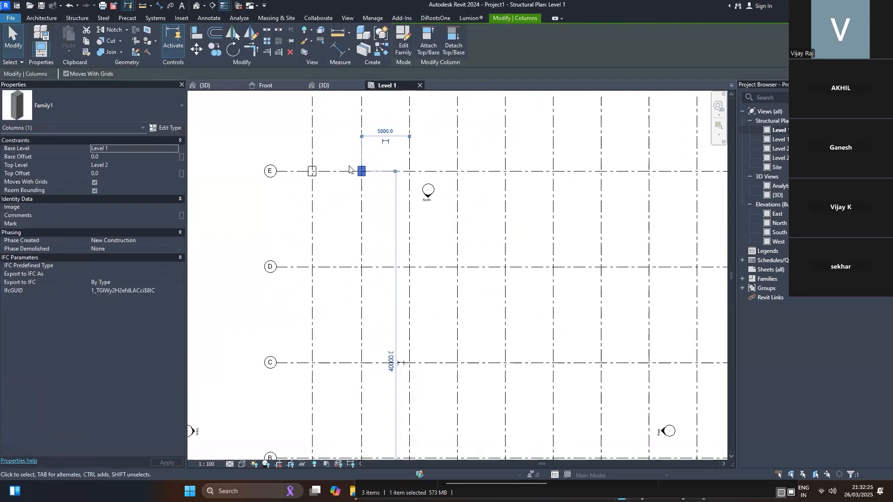
pyautogui.press('Delete')
# Copy the column at E-1 along grid E to grid lines 3 and 5.
pyautogui.click(314, 175)
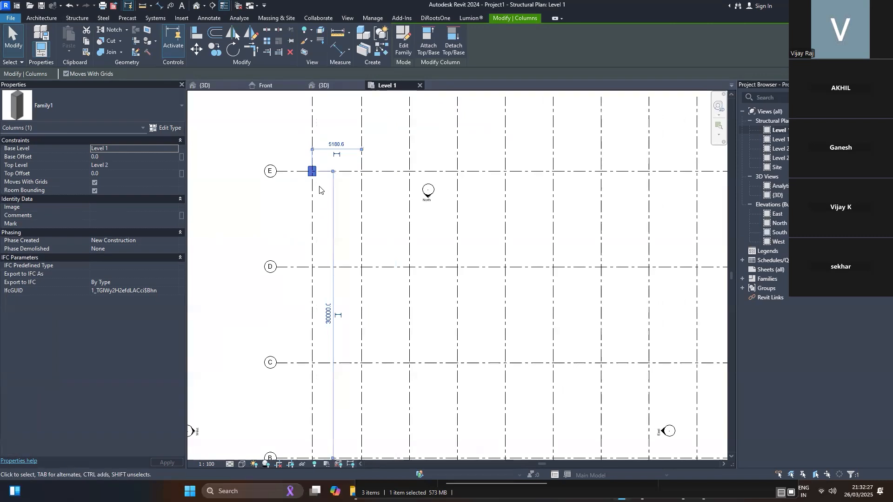
pyautogui.press('c')
pyautogui.press('o')
pyautogui.click(312, 172)
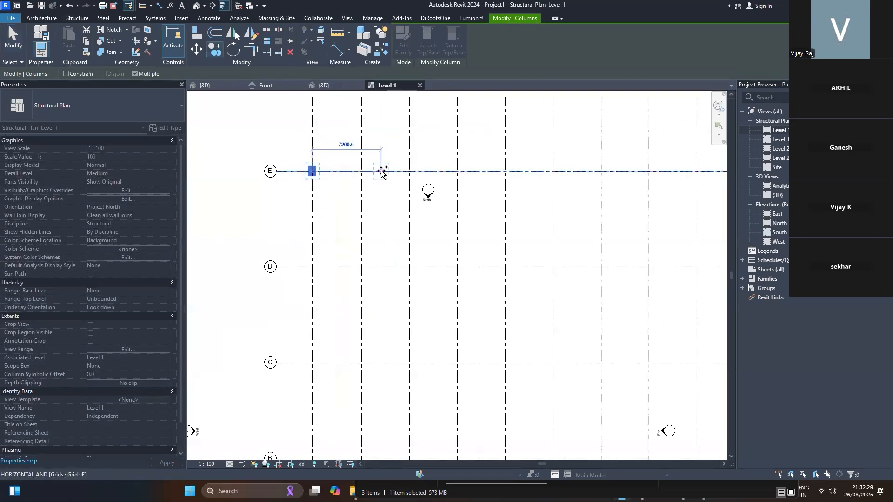
pyautogui.click(410, 171)
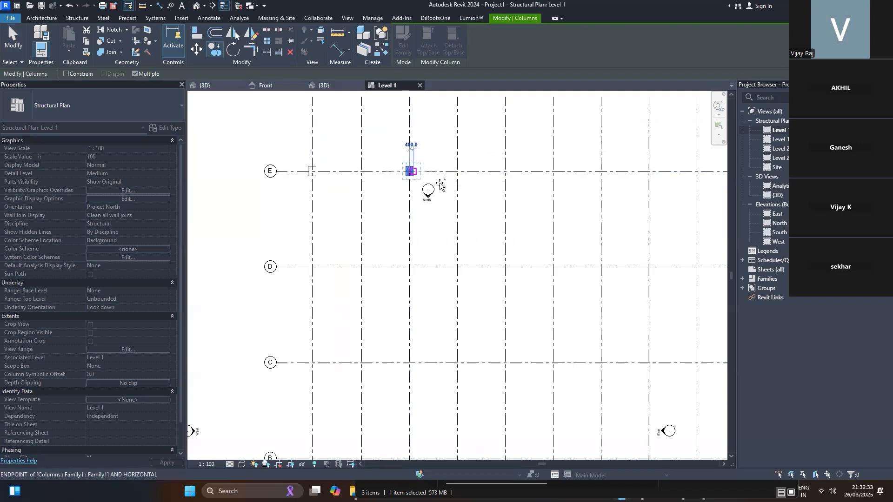
pyautogui.click(506, 171)
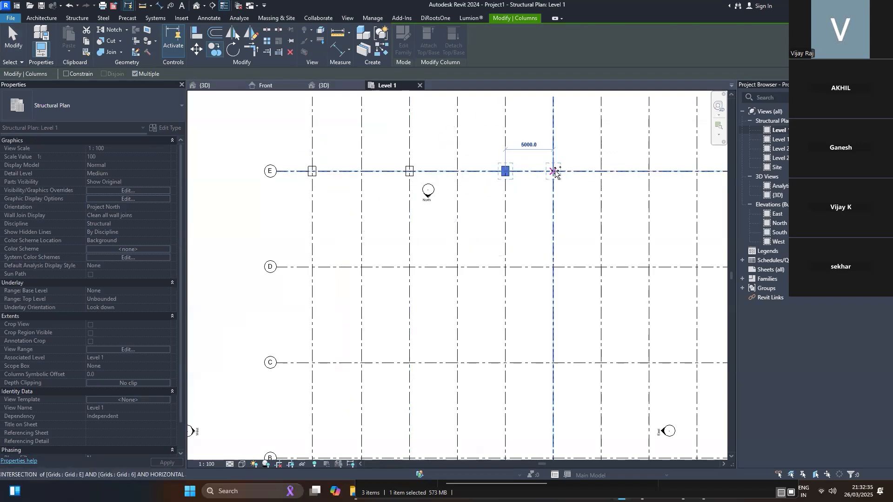
pyautogui.press('Escape')
# Copy the column at E-5 along grid E to grid lines 7 and 9.
pyautogui.scroll(-2, 196, 223)
pyautogui.scroll(2, 573, 167)
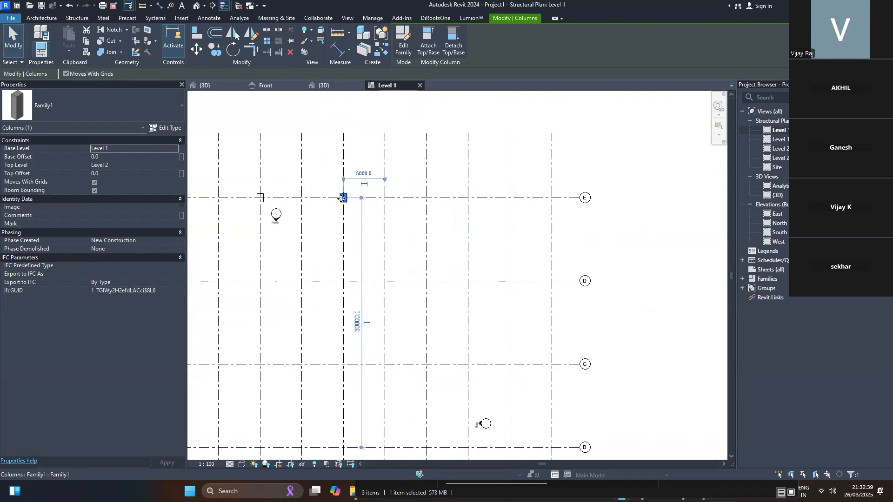
pyautogui.press('c')
pyautogui.press('o')
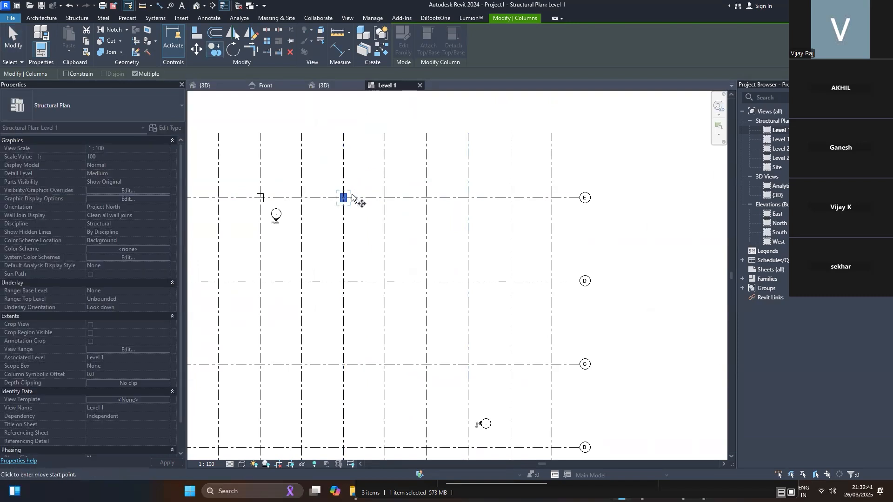
pyautogui.scroll(3, 342, 199)
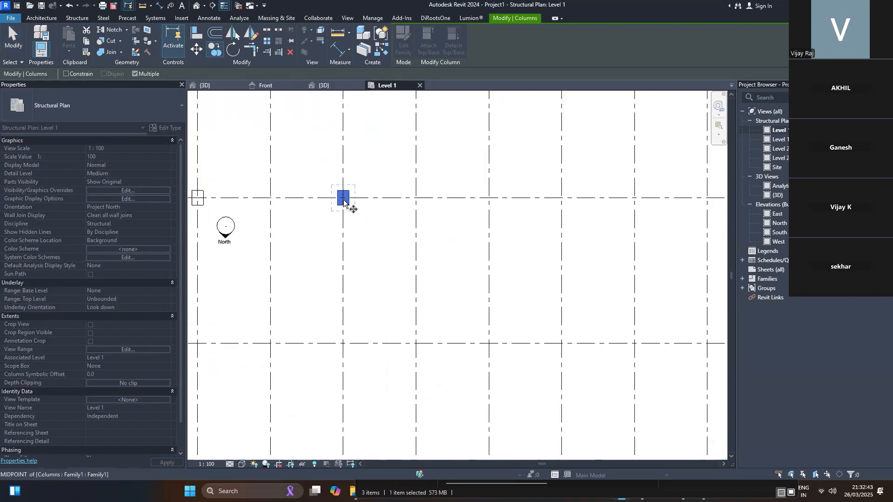
pyautogui.click(343, 199)
pyautogui.click(489, 198)
pyautogui.click(634, 198)
pyautogui.scroll(-5, 644, 188)
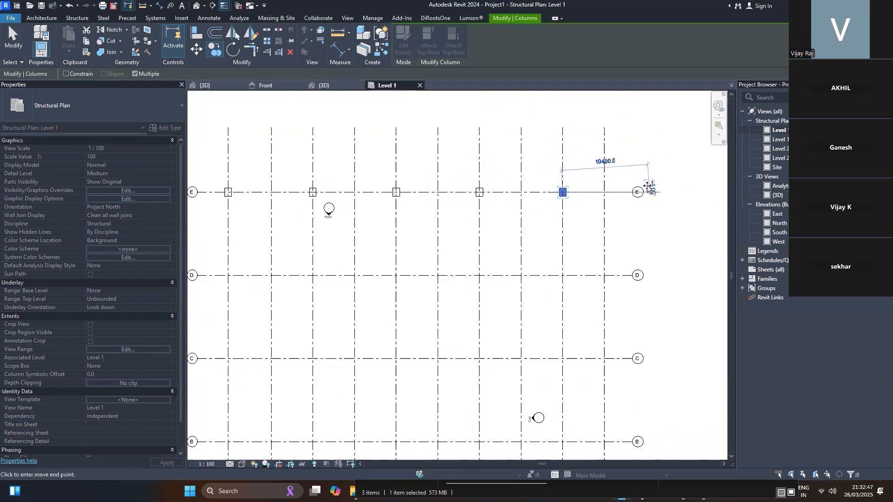
pyautogui.press('Escape')
# Move the column at E-9 to grid line 10, and copy it back along grid E to grid lines 9 and 8.
pyautogui.scroll(2, 614, 183)
pyautogui.moveTo(605, 188); pyautogui.dragTo(654, 189)
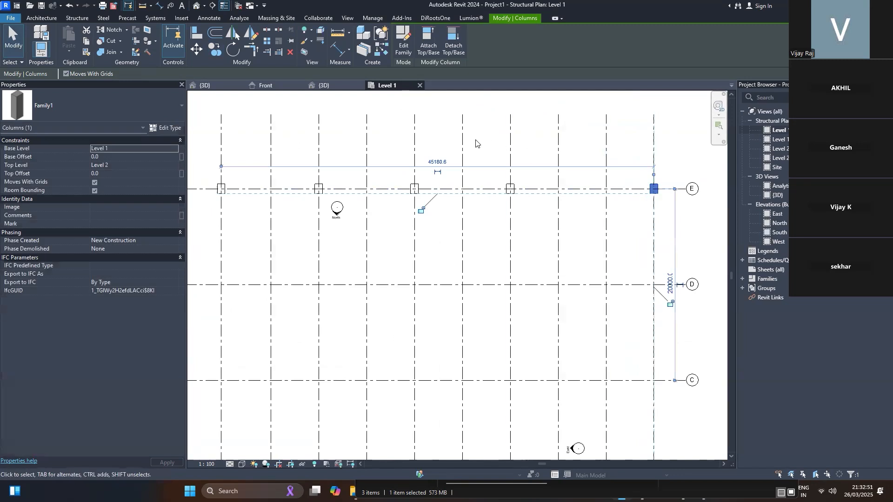
pyautogui.press('c')
pyautogui.press('o')
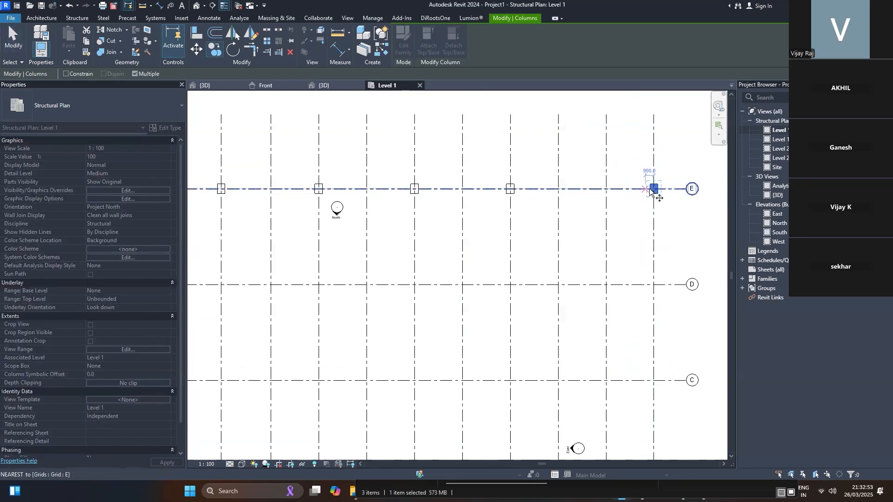
pyautogui.click(653, 189)
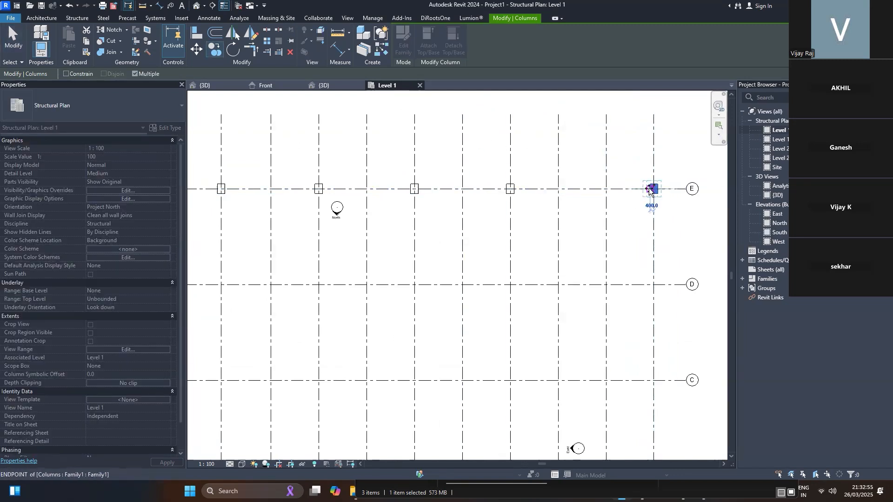
pyautogui.click(606, 190)
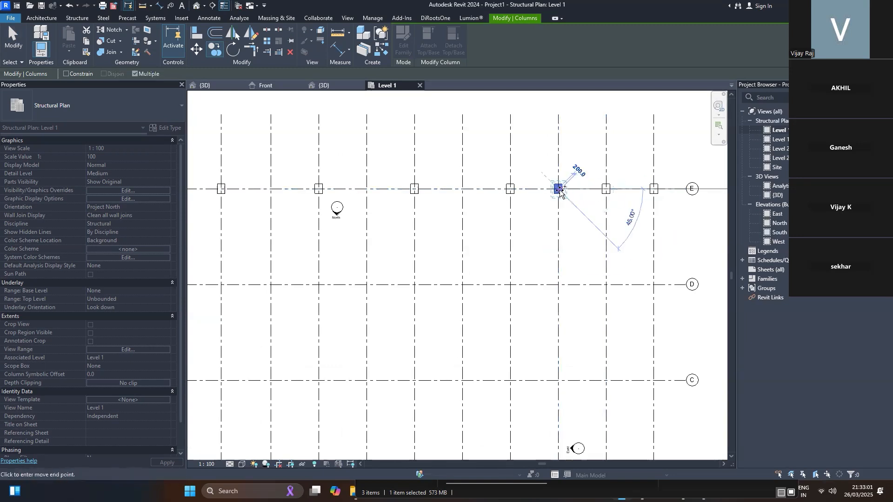
pyautogui.press('Escape')
pyautogui.press('Escape')
# Select only the column at grid intersection E-1 with an enclosing selection window.
pyautogui.scroll(-3, 651, 172)
pyautogui.moveTo(409, 153); pyautogui.dragTo(389, 177)
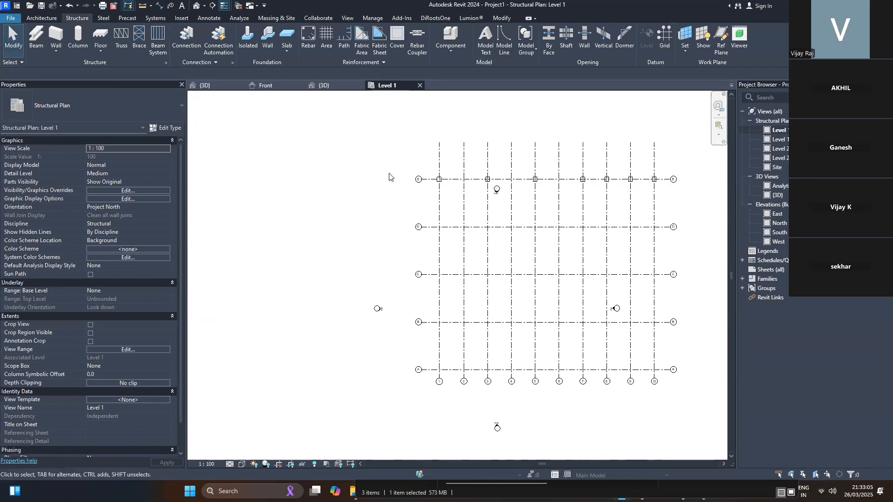
pyautogui.scroll(1, 385, 173)
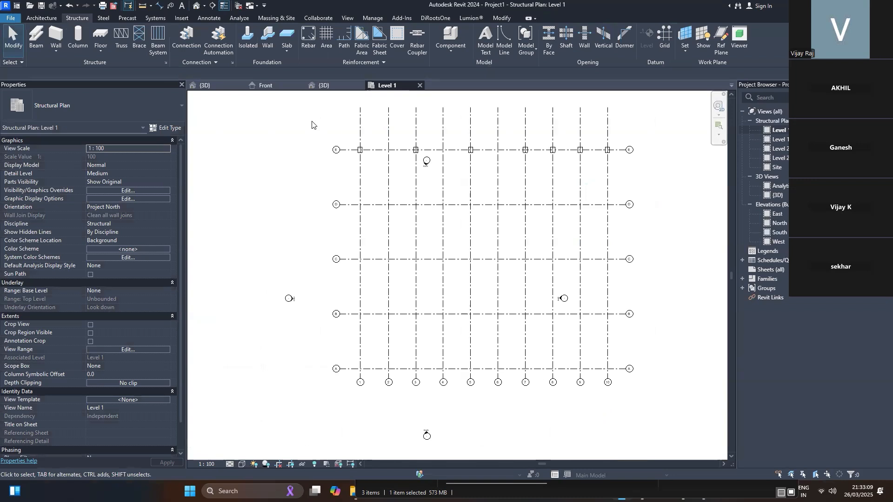
pyautogui.moveTo(312, 121); pyautogui.dragTo(390, 171)
pyautogui.scroll(-1, 372, 169)
pyautogui.scroll(6, 374, 164)
pyautogui.scroll(-1, 374, 163)
pyautogui.scroll(-2, 372, 169)
pyautogui.scroll(3, 419, 167)
pyautogui.scroll(-4, 417, 169)
pyautogui.scroll(2, 414, 164)
pyautogui.scroll(-2, 379, 169)
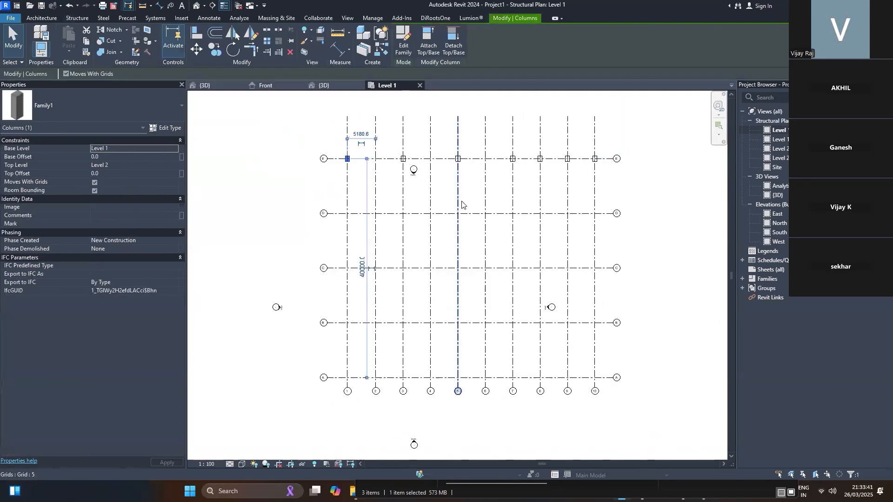
# Try a crossing selection that touches the column at grid intersection E-10.
pyautogui.scroll(-1, 463, 203)
pyautogui.click(602, 136)
pyautogui.moveTo(599, 136); pyautogui.dragTo(587, 144)
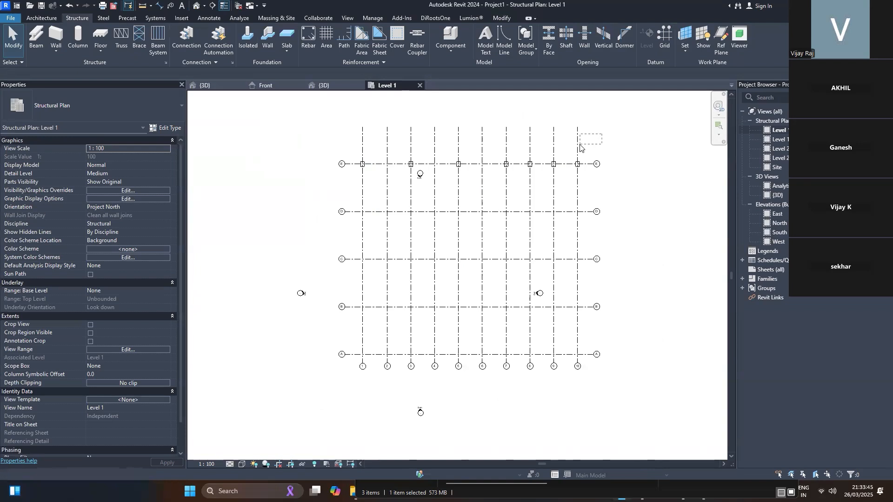
pyautogui.moveTo(580, 146); pyautogui.dragTo(568, 172)
pyautogui.scroll(3, 585, 162)
pyautogui.scroll(3, 568, 173)
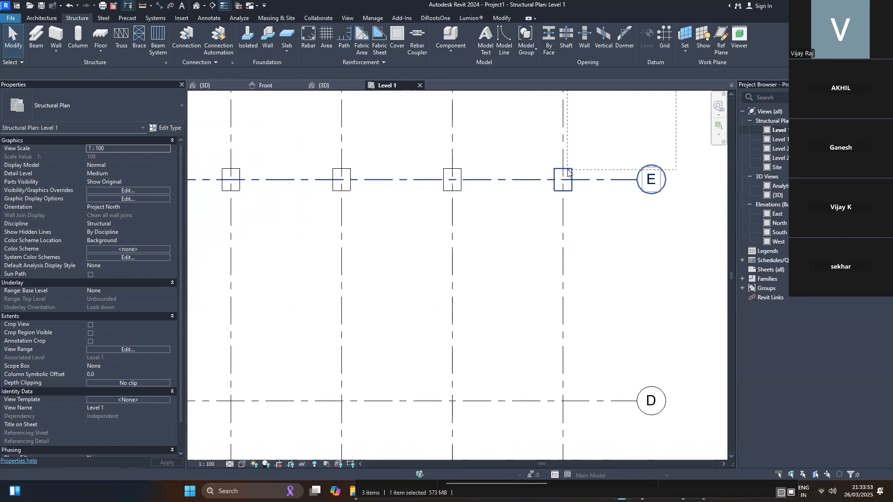
pyautogui.scroll(-4, 570, 173)
pyautogui.moveTo(568, 172); pyautogui.dragTo(605, 155)
pyautogui.scroll(-4, 606, 154)
pyautogui.scroll(1, 606, 154)
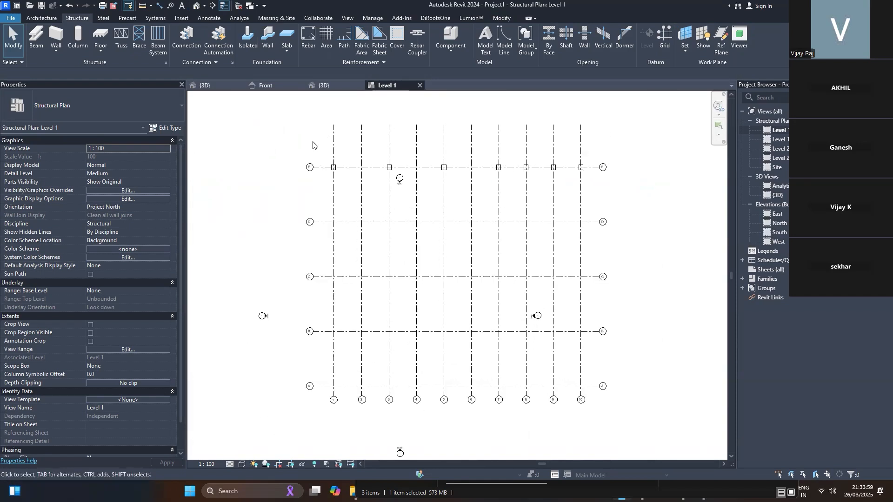
# Window-select all the columns along grid E and copy them, with multiple copies enabled, from grid E to grid D.
pyautogui.moveTo(279, 136); pyautogui.dragTo(595, 175)
pyautogui.scroll(2, 586, 175)
pyautogui.scroll(2, 595, 179)
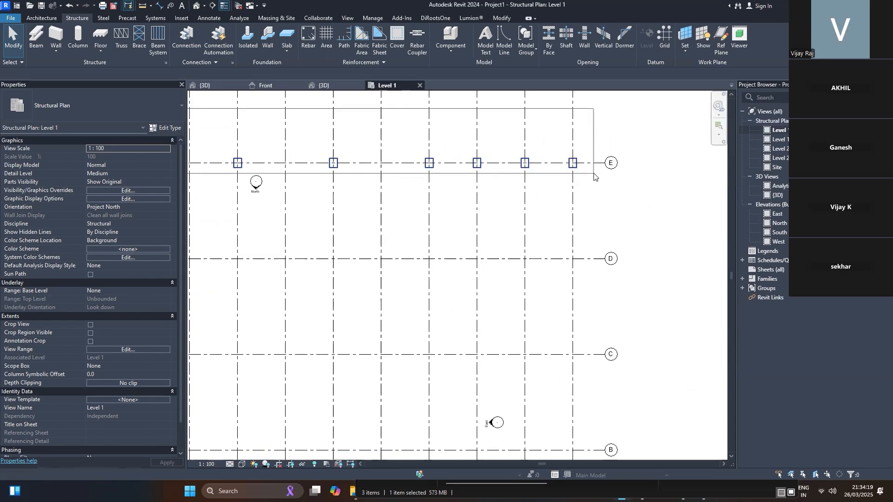
pyautogui.scroll(-3, 594, 176)
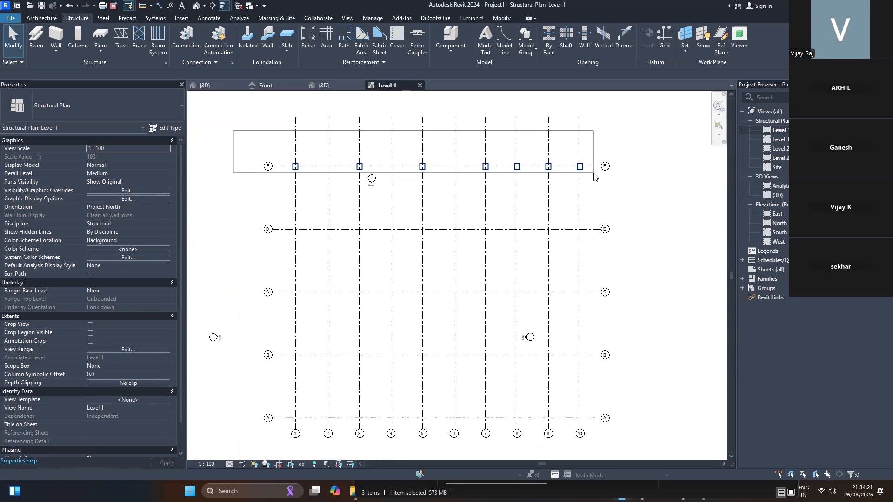
pyautogui.moveTo(594, 176); pyautogui.dragTo(594, 176)
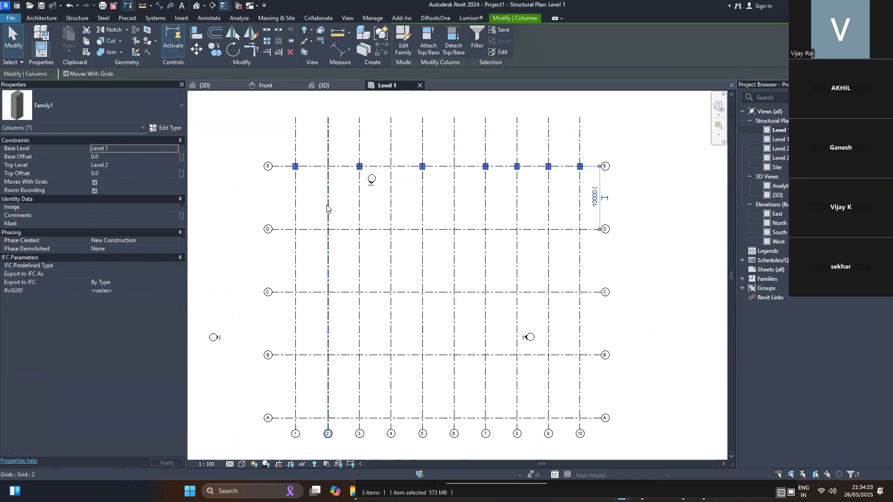
pyautogui.press('c')
pyautogui.press('o')
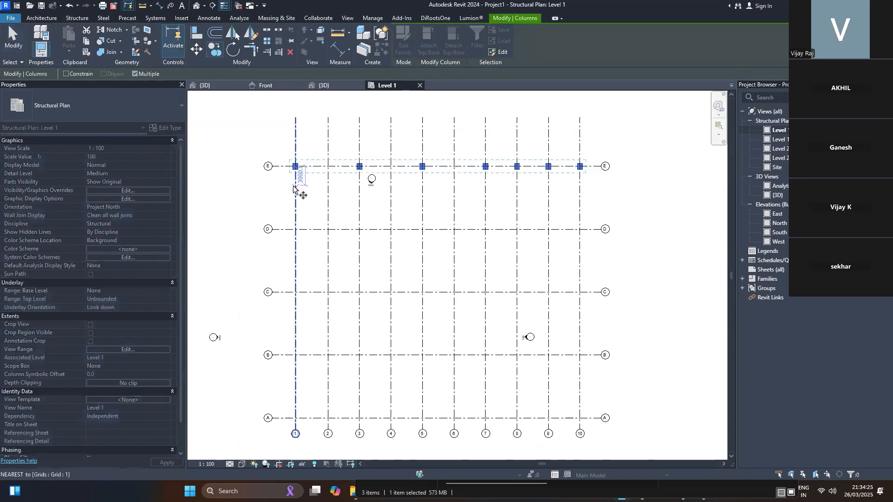
pyautogui.scroll(2, 293, 174)
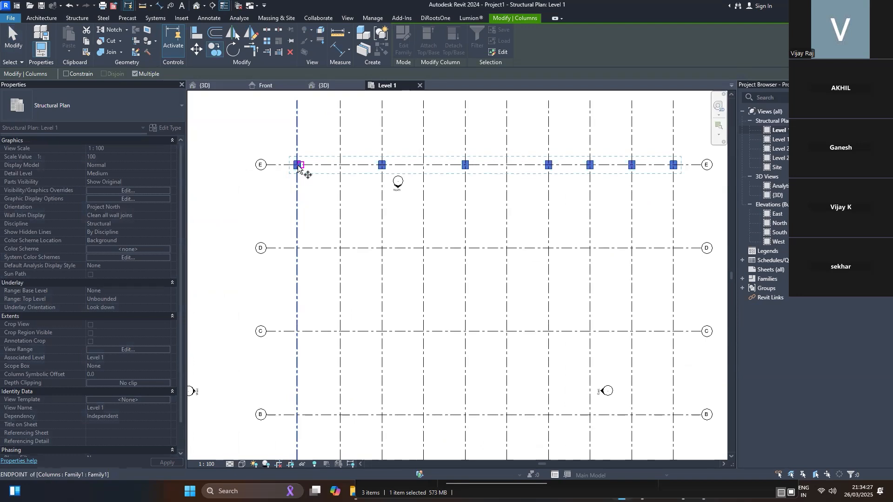
pyautogui.click(299, 165)
pyautogui.scroll(2, 302, 172)
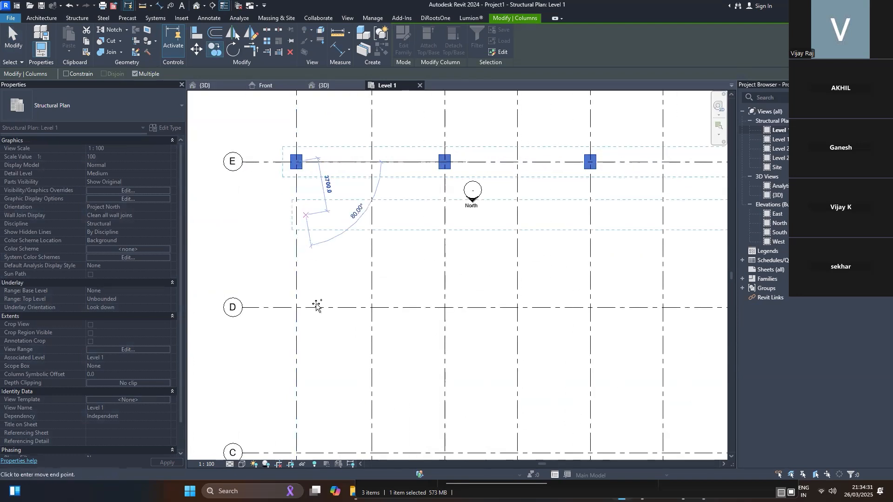
pyautogui.click(297, 308)
# Continue the multiple copy by placing the row of columns on grids C, B and A.
pyautogui.moveTo(307, 251); pyautogui.dragTo(307, 160, button='middle')
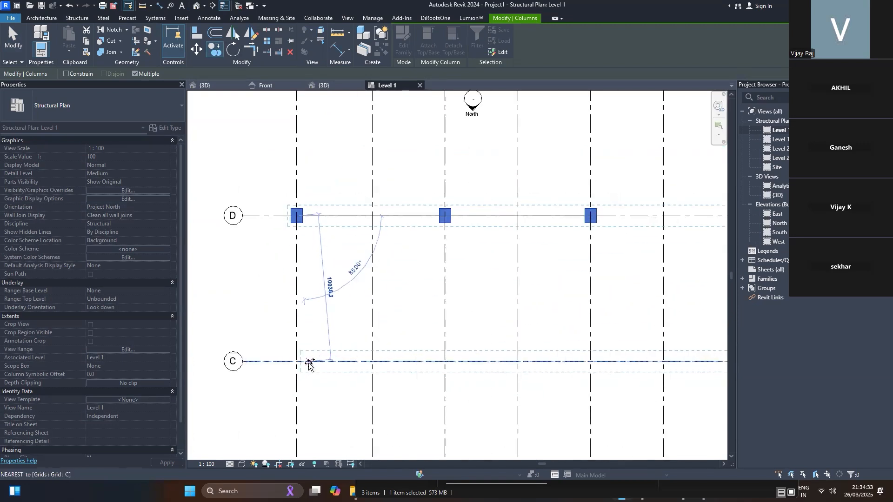
pyautogui.click(296, 361)
pyautogui.scroll(-2, 299, 249)
pyautogui.click(297, 370)
pyautogui.scroll(-3, 300, 358)
pyautogui.scroll(2, 305, 321)
pyautogui.click(305, 321)
pyautogui.press('Escape')
pyautogui.press('Escape')
pyautogui.scroll(-4, 304, 325)
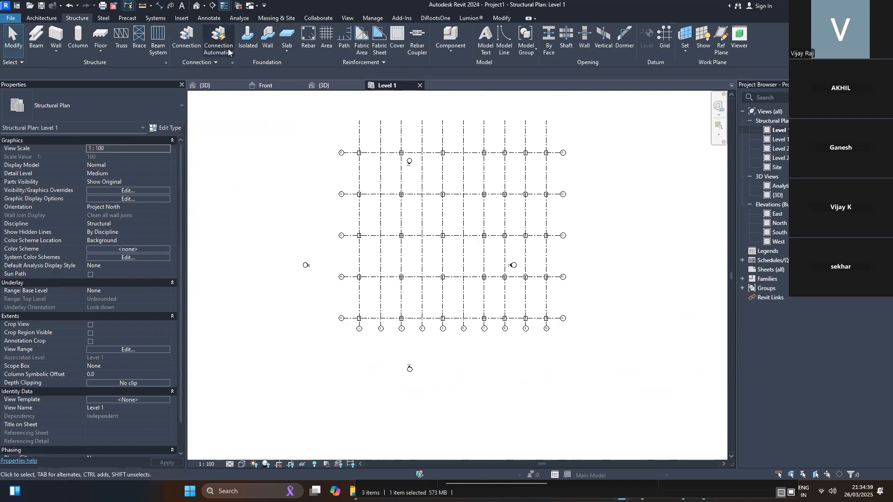
# From the 3D view, edit the Family1 column type with a width of 600 and a new depth, and return to the Level 1 plan.
pyautogui.click(196, 6)
pyautogui.keyDown('shift'); pyautogui.moveTo(655, 346); pyautogui.dragTo(611, 259, button='middle'); pyautogui.keyUp('shift')
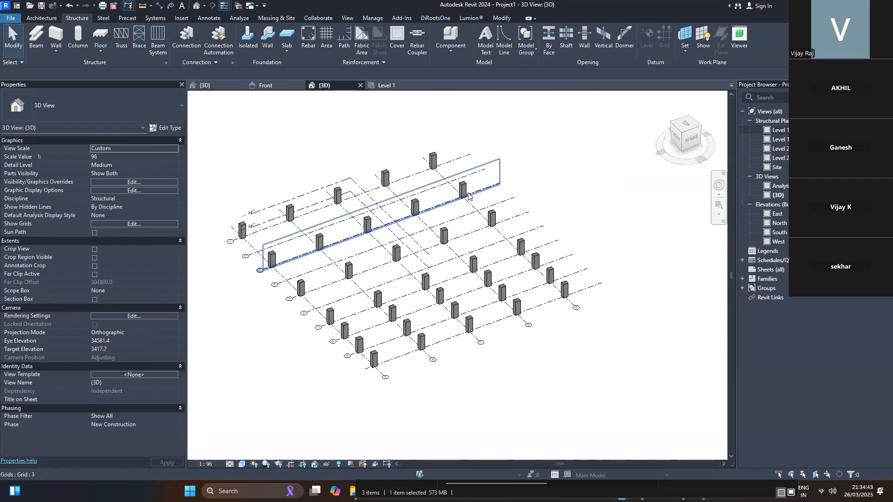
pyautogui.scroll(2, 441, 174)
pyautogui.click(429, 154)
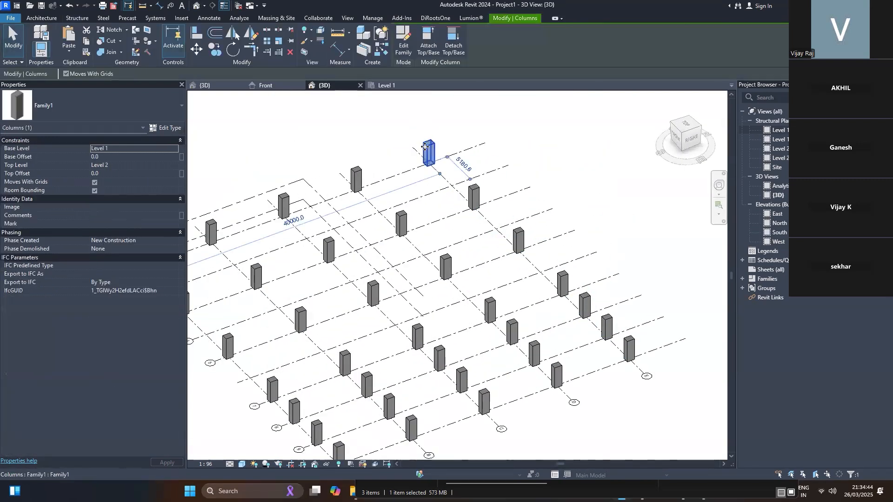
pyautogui.click(166, 128)
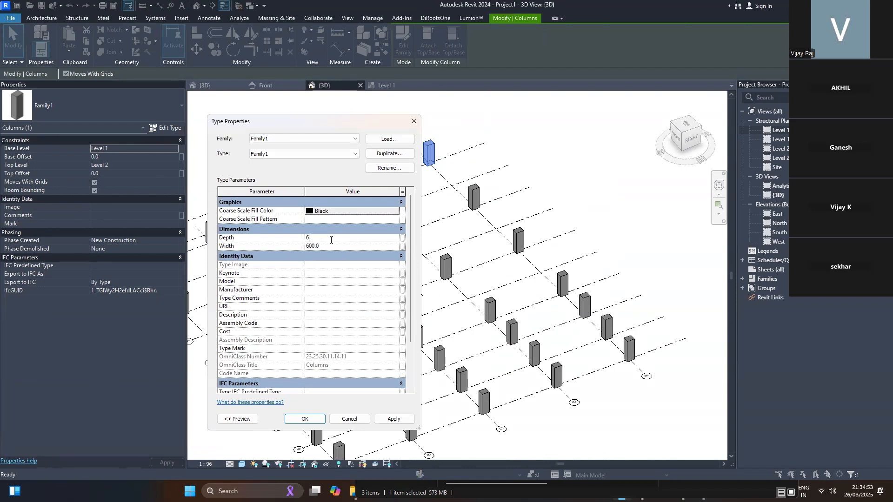
pyautogui.click(315, 421)
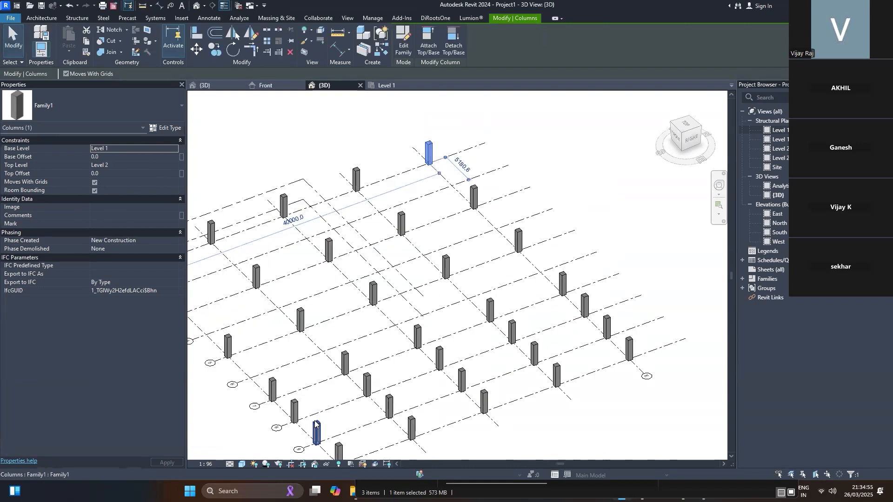
pyautogui.click(393, 233)
pyautogui.keyDown('shift'); pyautogui.moveTo(392, 234); pyautogui.dragTo(410, 214, button='middle'); pyautogui.keyUp('shift')
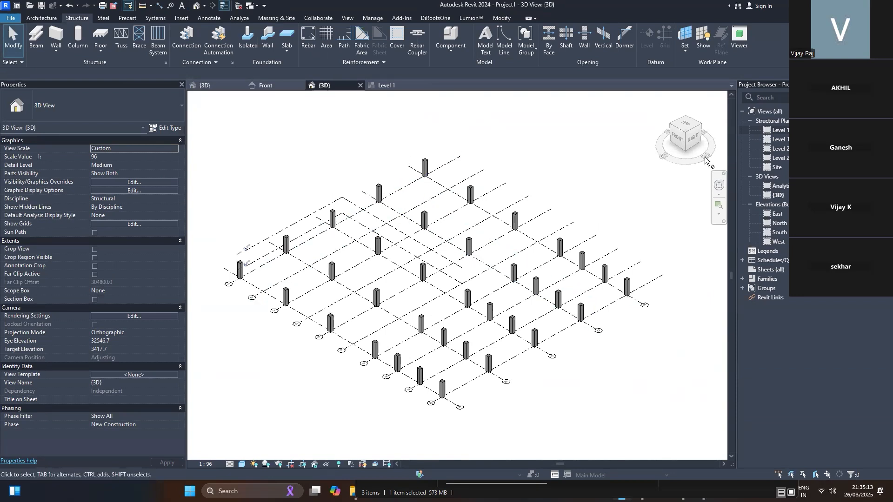
pyautogui.click(786, 133)
pyautogui.doubleClick(786, 133)
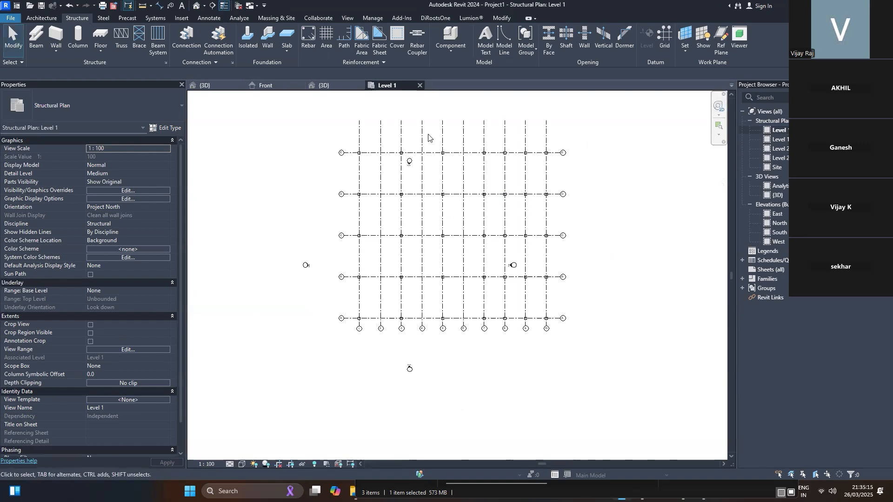
# Start a new family and locate the Metric Structural Framing - Beams and Braces template.
pyautogui.click(11, 17)
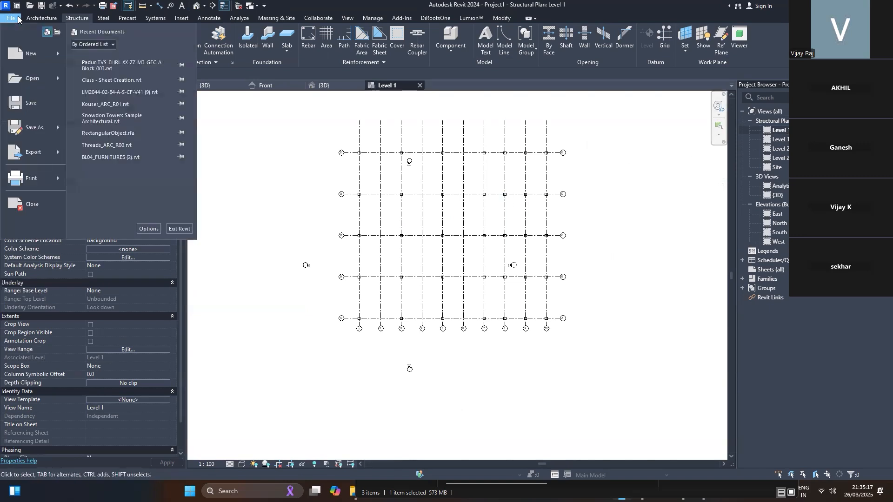
pyautogui.moveTo(33, 56)
pyautogui.click(117, 80)
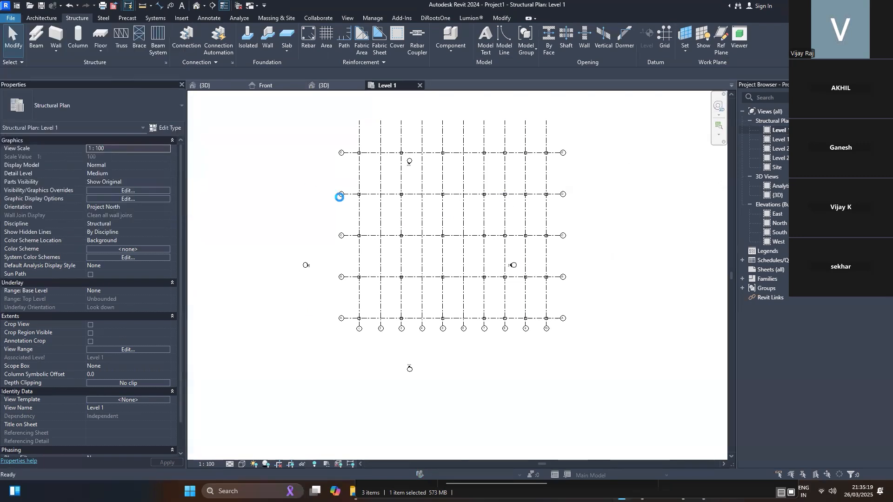
pyautogui.click(400, 211)
pyautogui.scroll(-6, 390, 233)
pyautogui.scroll(-6, 387, 242)
pyautogui.scroll(-14, 378, 251)
pyautogui.scroll(-1, 375, 250)
pyautogui.click(408, 217)
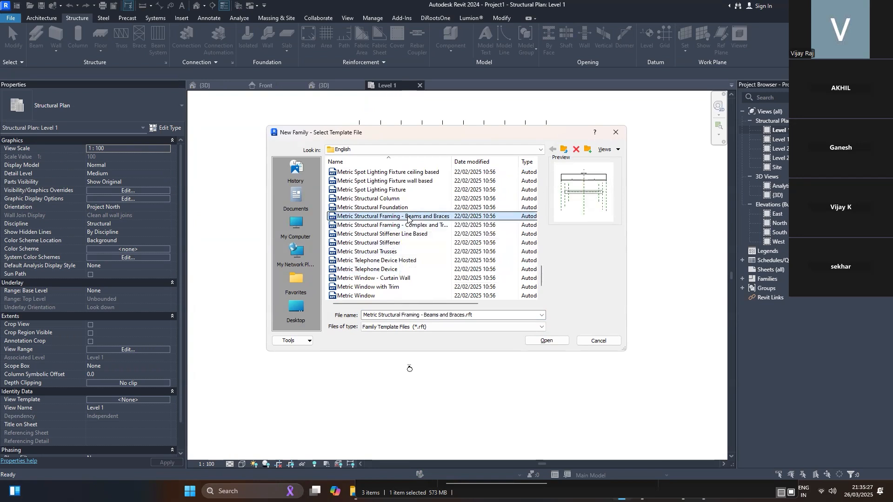
# Compare the previews of the structural foundation and structural framing templates, and leave the template selection without opening one.
pyautogui.click(404, 208)
pyautogui.click(412, 226)
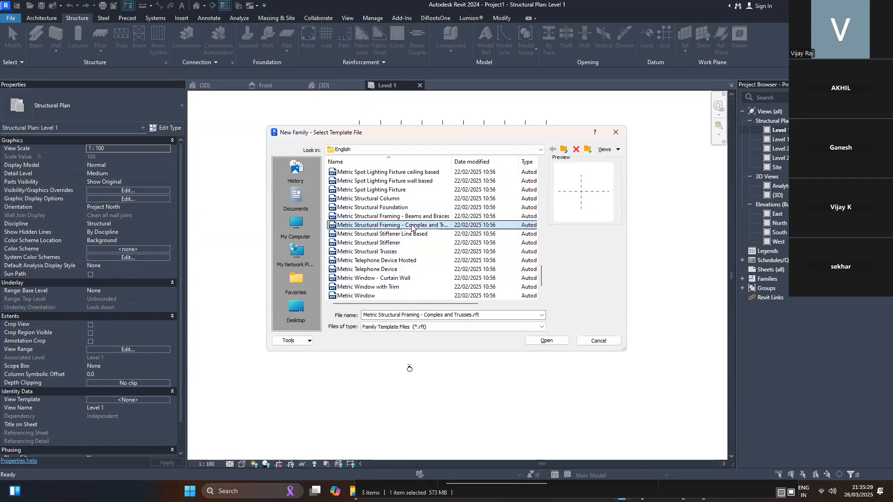
pyautogui.click(416, 217)
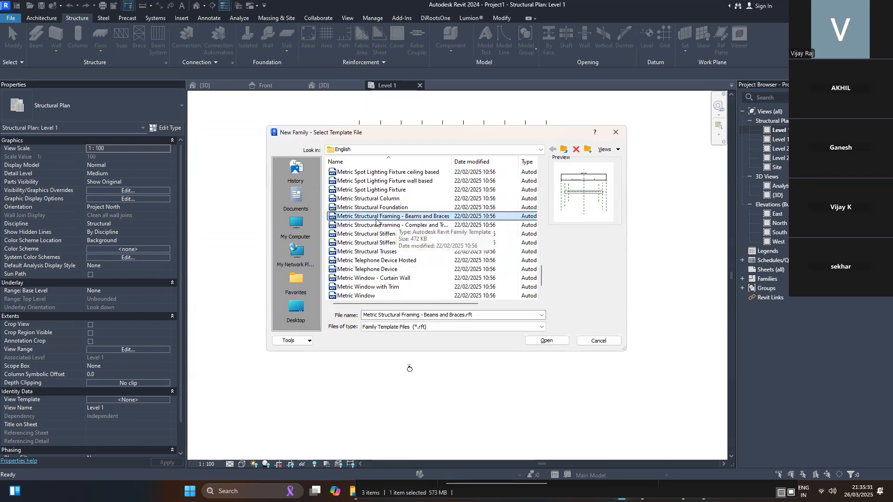
pyautogui.scroll(7, 475, 284)
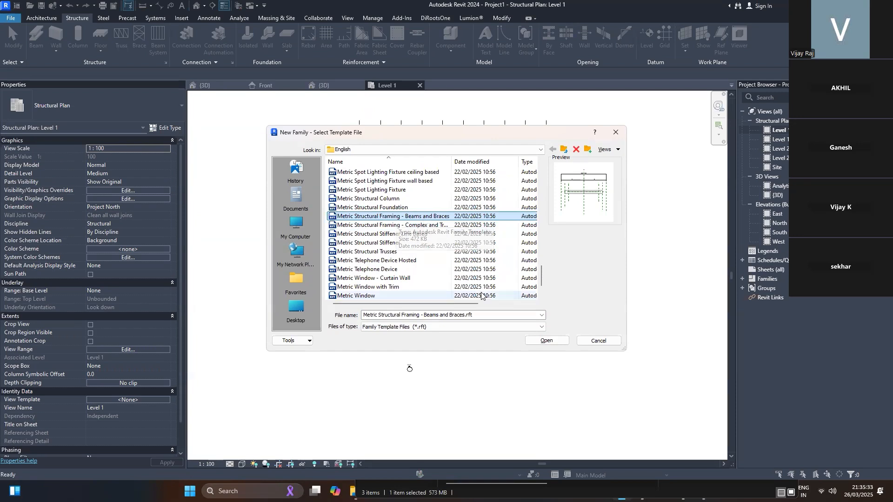
pyautogui.scroll(10, 474, 285)
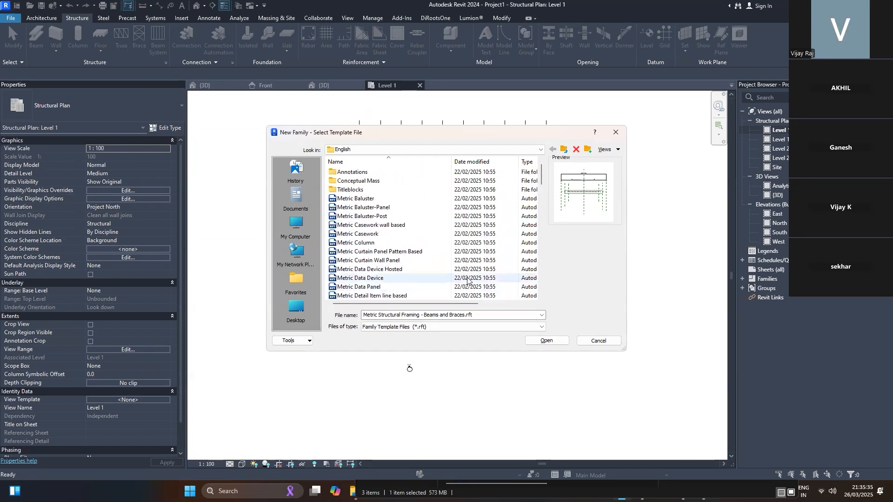
pyautogui.scroll(-20, 468, 279)
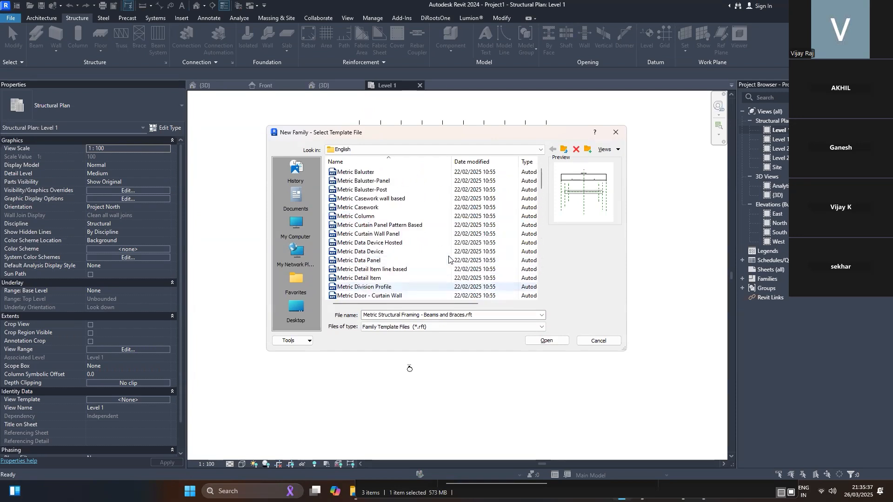
pyautogui.scroll(2, 445, 255)
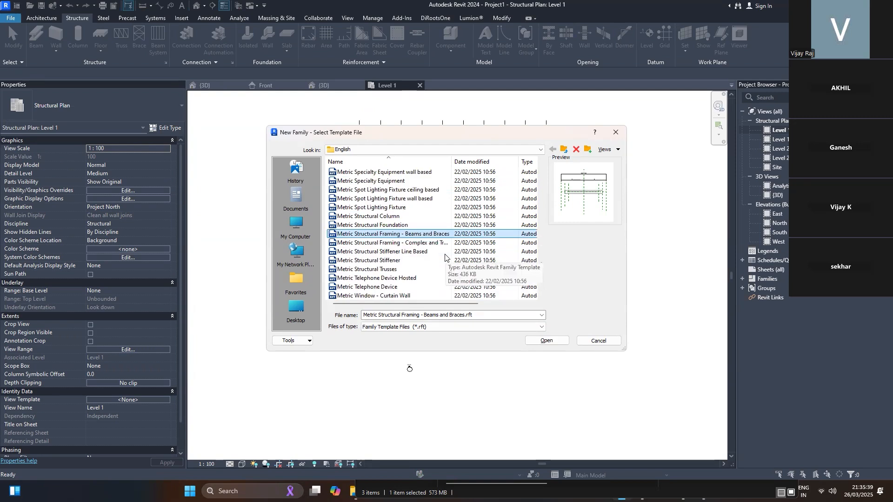
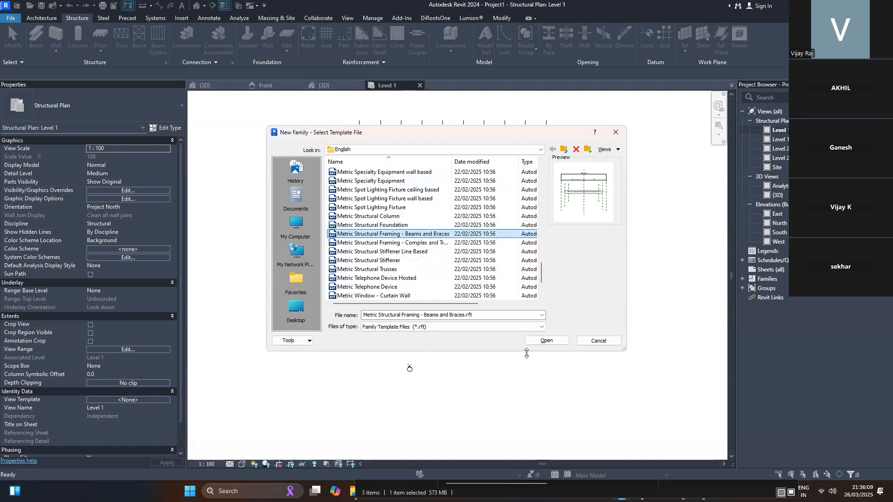
pyautogui.press('Escape')
# Compare the Columns and Structural Columns model categories in the Level 1 visibility/graphic overrides.
pyautogui.press('v')
pyautogui.press('g')
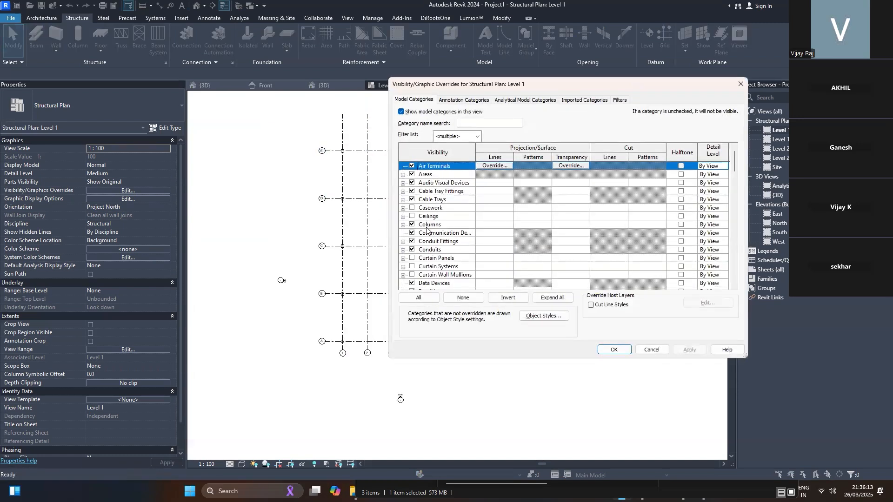
pyautogui.click(447, 225)
pyautogui.scroll(-3, 445, 228)
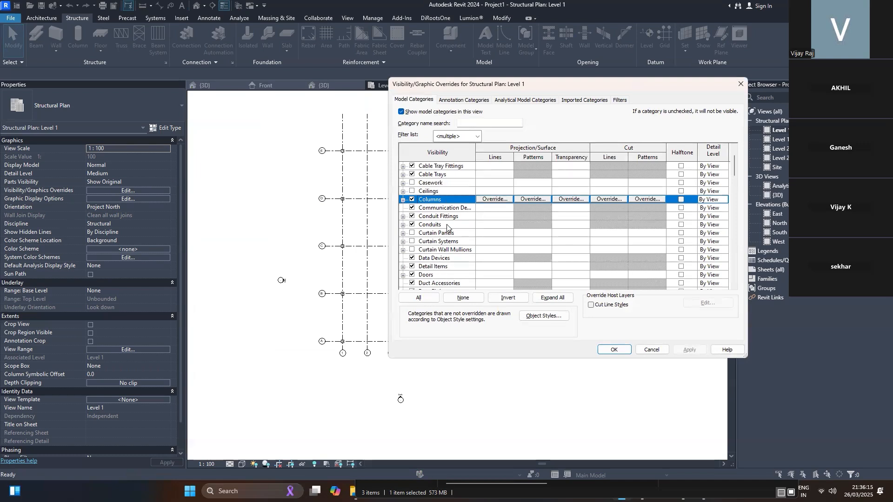
pyautogui.scroll(2, 444, 223)
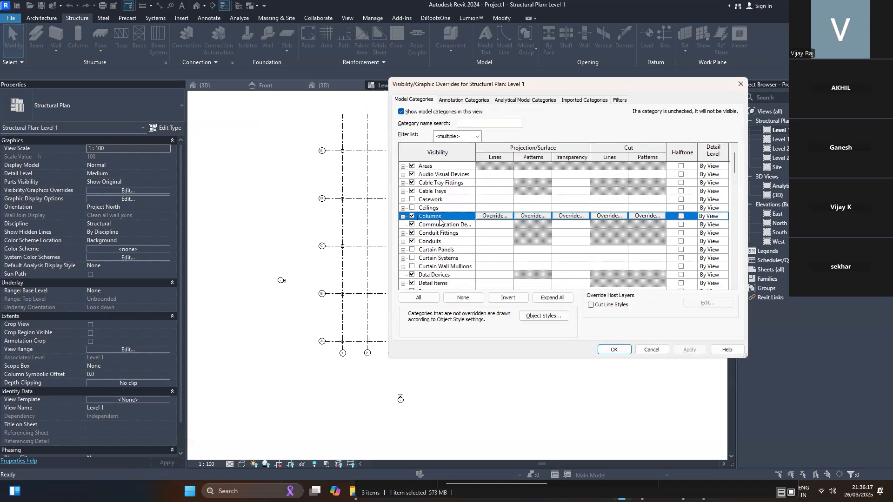
pyautogui.scroll(-10, 447, 210)
pyautogui.scroll(-8, 456, 190)
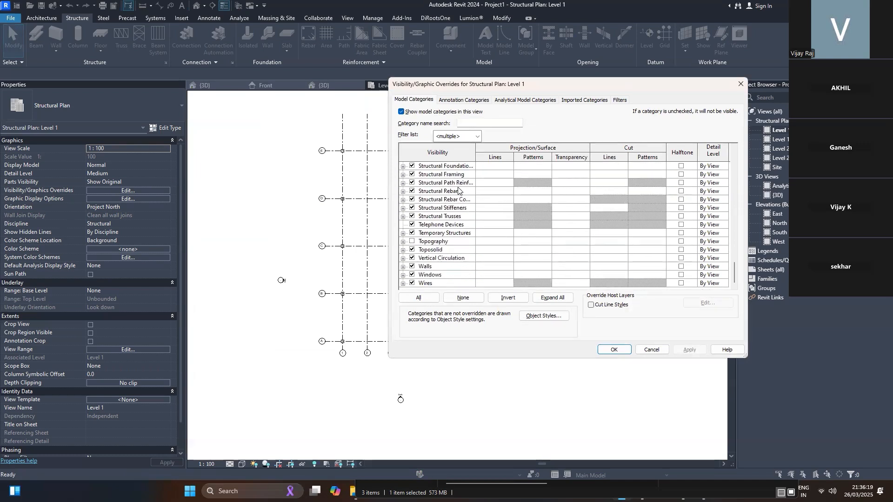
pyautogui.click(467, 192)
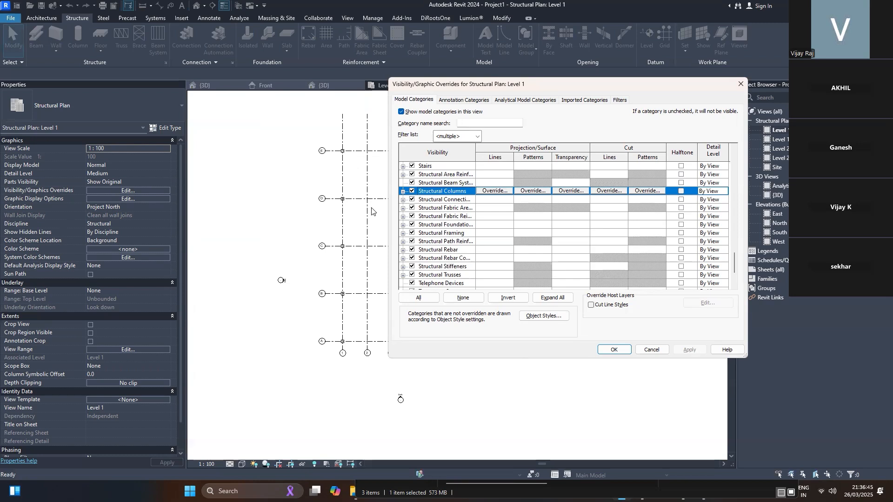
pyautogui.press('Return')
# Check the properties of the column at grid intersection E-1, and review the Level 1 model categories again.
pyautogui.scroll(2, 342, 153)
pyautogui.click(343, 152)
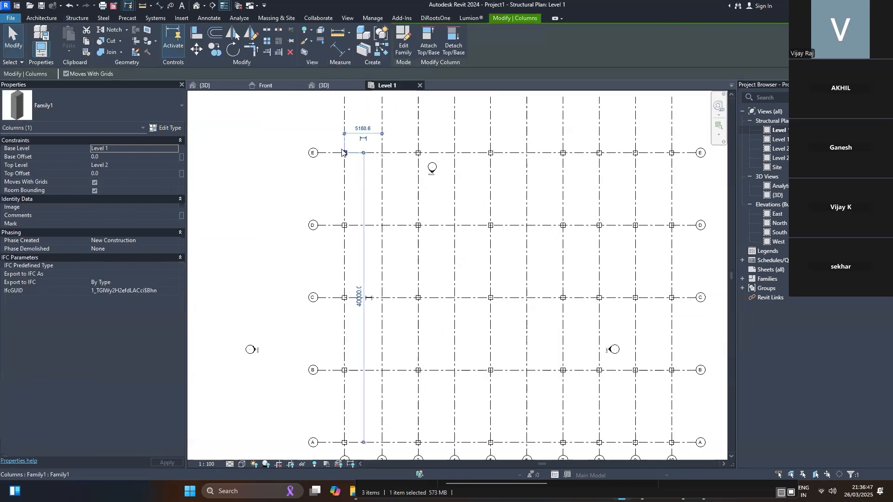
pyautogui.press('Escape')
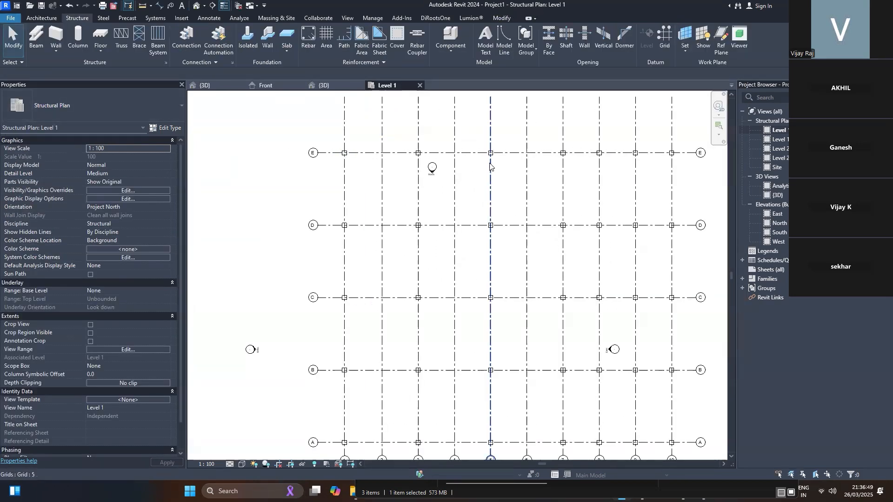
pyautogui.scroll(-2, 287, 148)
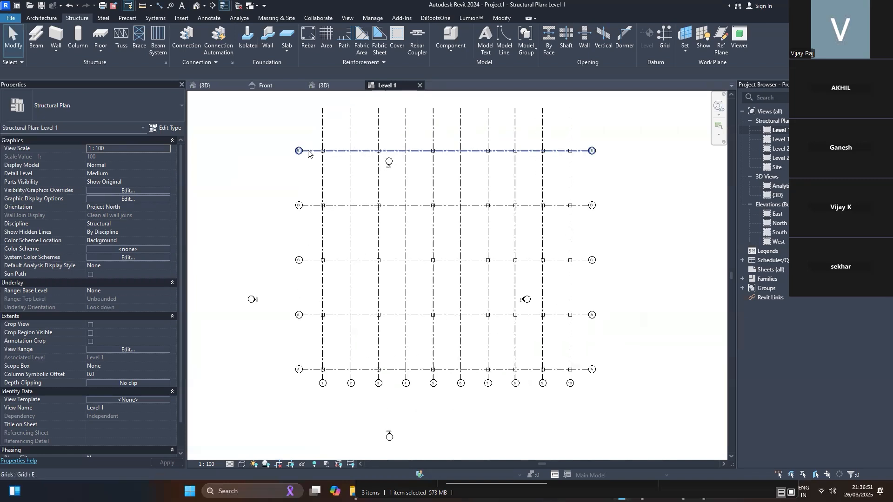
pyautogui.scroll(1, 308, 151)
pyautogui.press('v')
pyautogui.press('g')
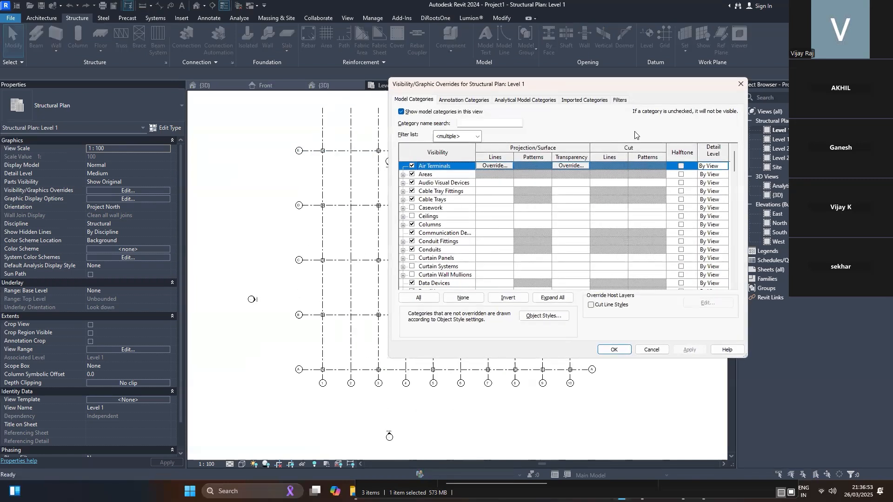
pyautogui.press('Escape')
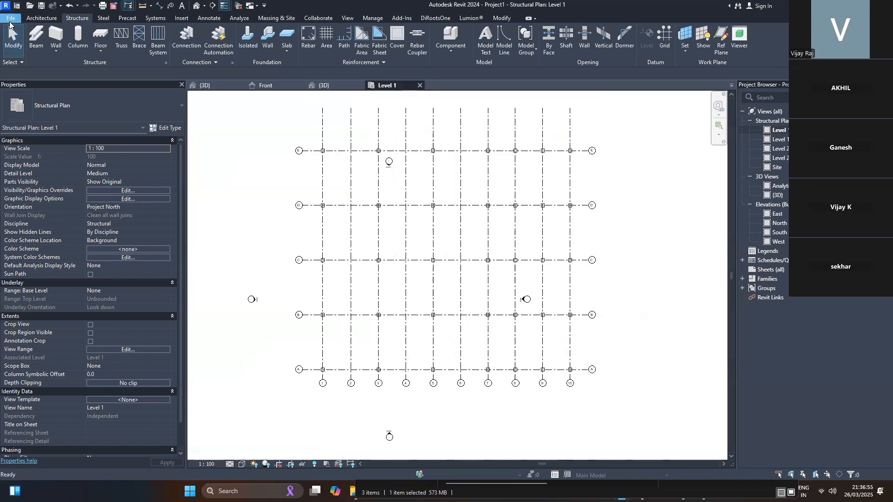
# Create a new family from the Metric Structural Framing - Beams and Braces template.
pyautogui.click(10, 17)
pyautogui.moveTo(57, 51)
pyautogui.click(122, 87)
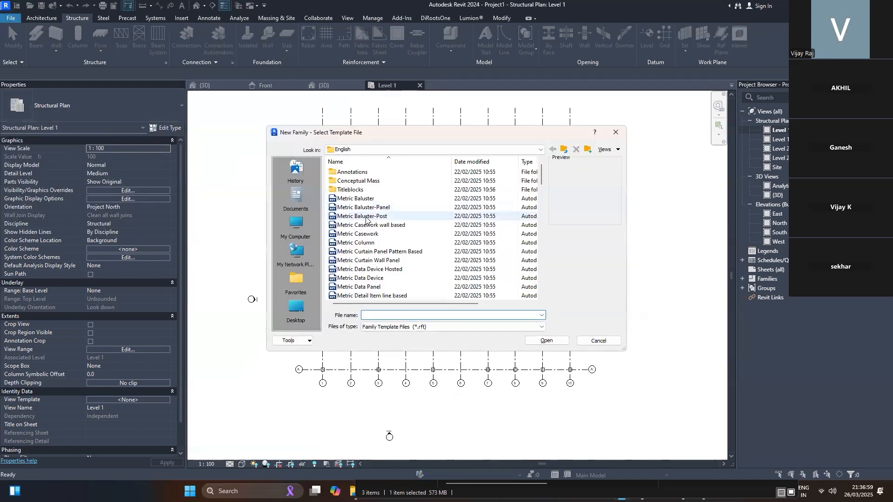
pyautogui.click(367, 217)
pyautogui.scroll(-6, 367, 221)
pyautogui.click(386, 262)
pyautogui.scroll(-8, 386, 263)
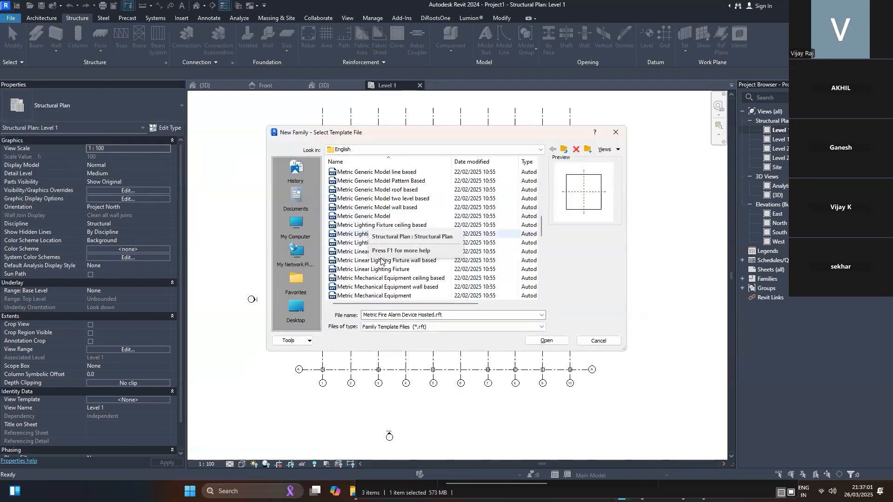
pyautogui.scroll(-1, 398, 285)
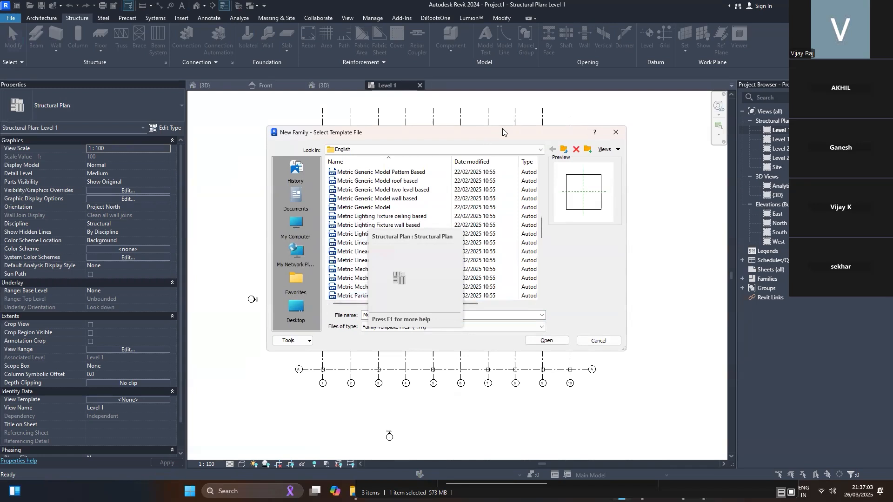
pyautogui.moveTo(502, 128); pyautogui.dragTo(662, 112)
pyautogui.scroll(-6, 572, 244)
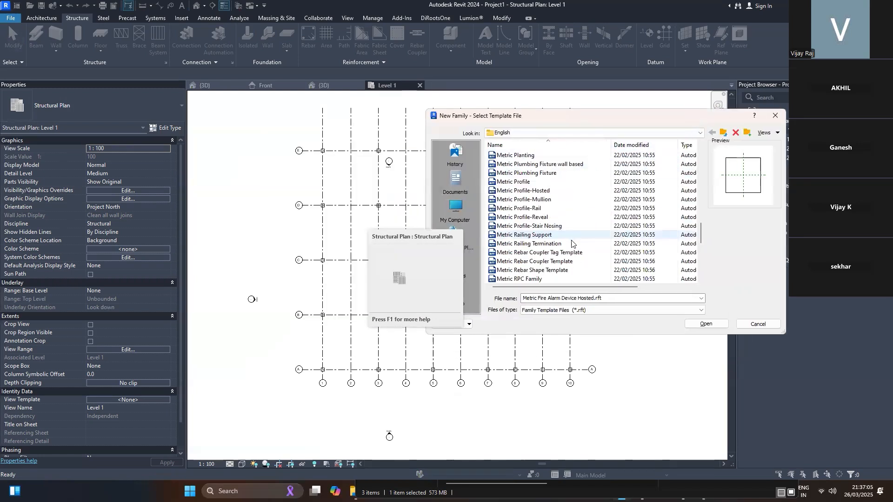
pyautogui.click(568, 261)
pyautogui.scroll(-2, 562, 239)
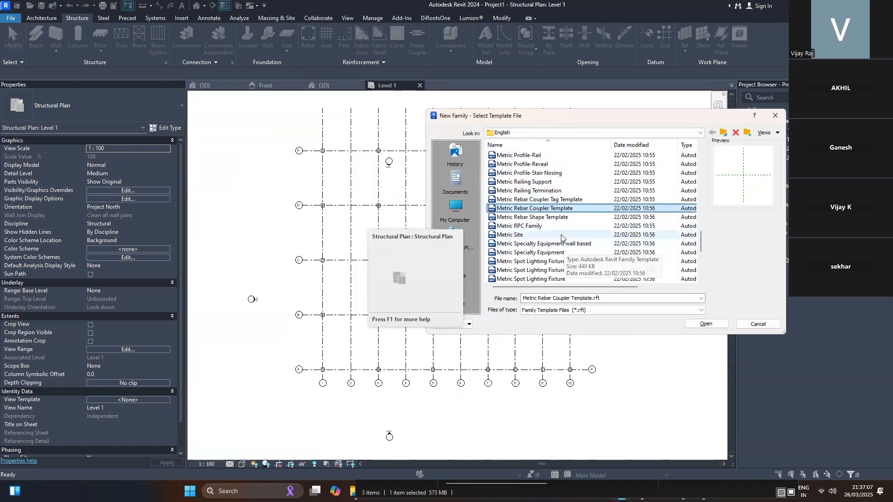
pyautogui.scroll(-4, 561, 237)
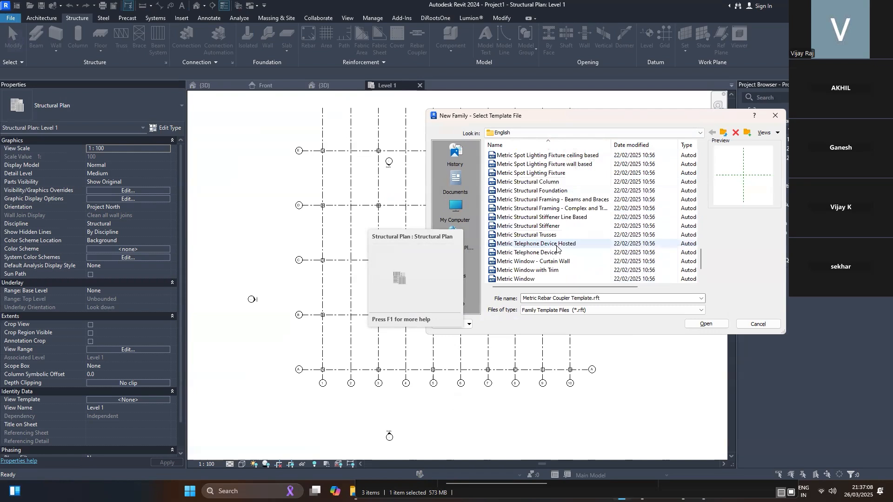
pyautogui.click(566, 209)
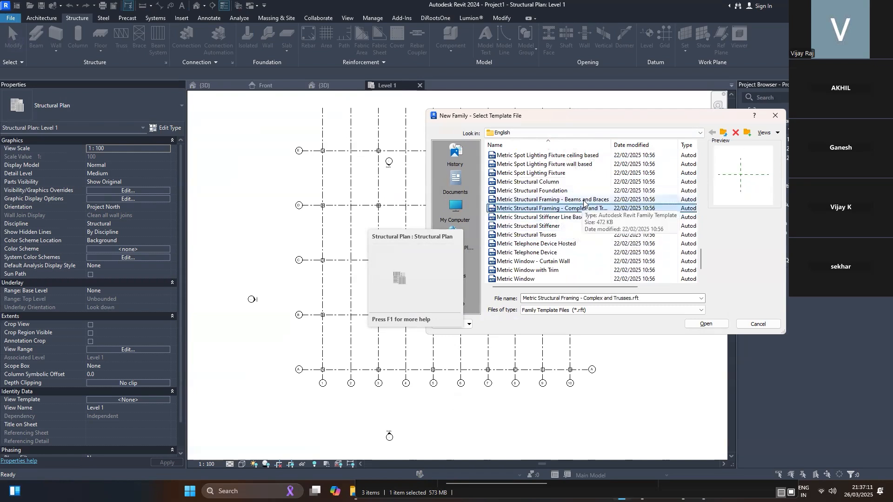
pyautogui.click(576, 199)
pyautogui.click(706, 325)
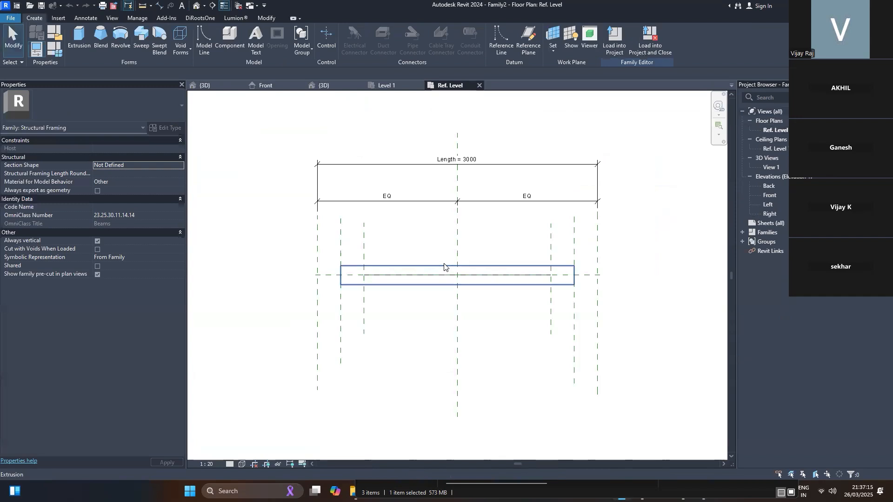
# Examine the template's beam extrusion in the 3D, Ref. Level and Front views, ending in the Left elevation.
pyautogui.click(446, 266)
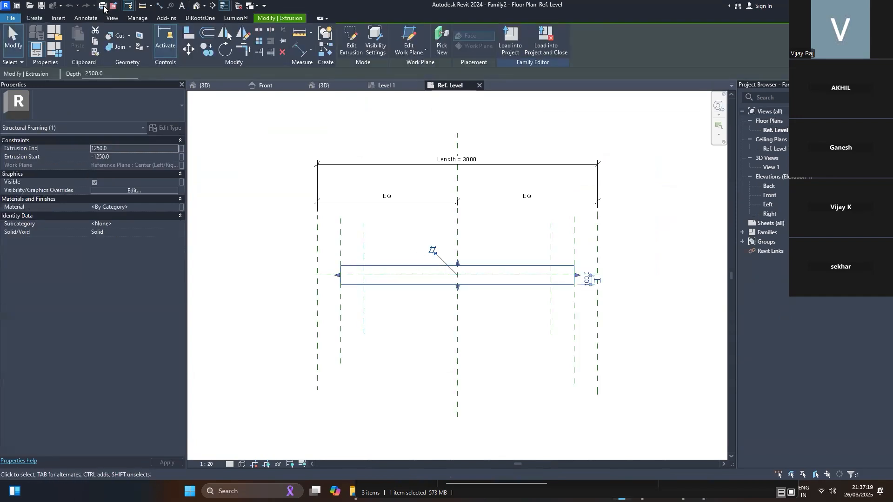
pyautogui.click(195, 5)
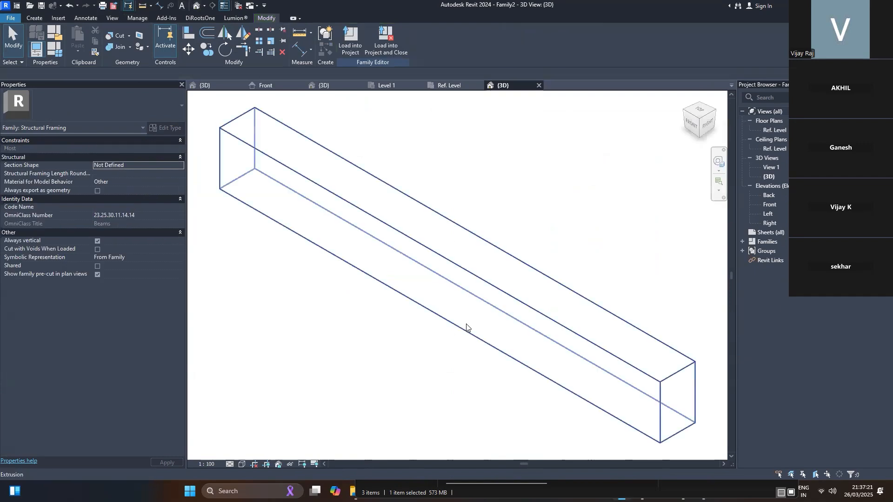
pyautogui.click(452, 85)
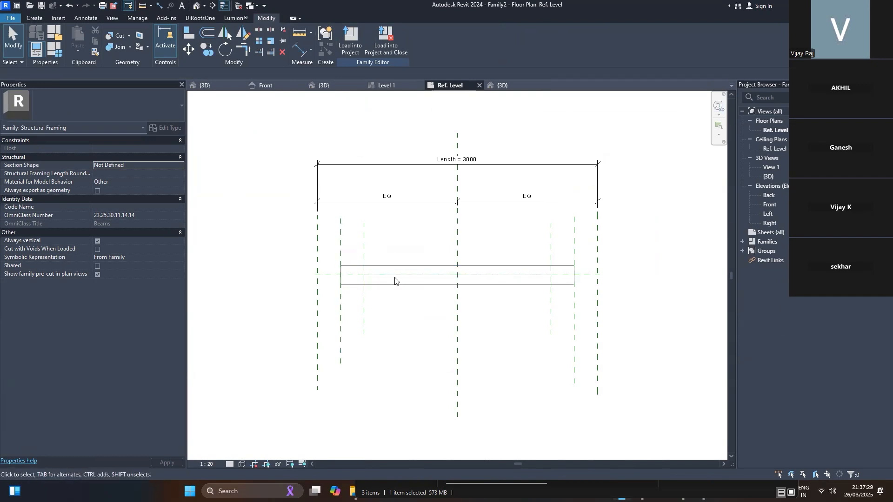
pyautogui.doubleClick(770, 205)
pyautogui.doubleClick(769, 214)
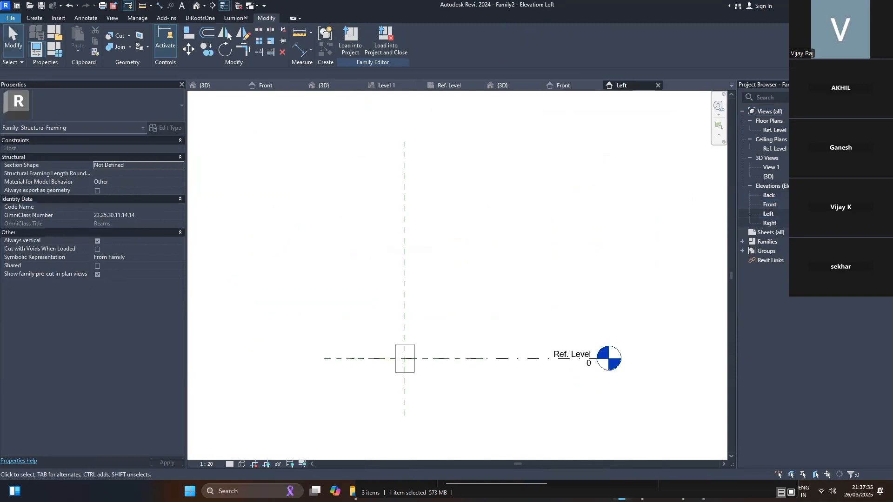
# Open the beam extrusion's sketch for editing in the Left elevation and dimension its height between the upper and lower reference planes.
pyautogui.click(411, 349)
pyautogui.scroll(2, 411, 346)
pyautogui.doubleClick(411, 344)
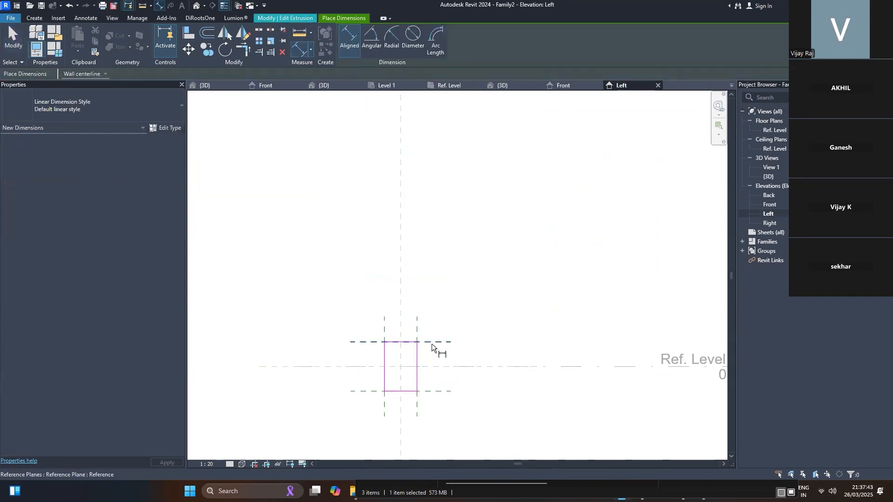
pyautogui.click(432, 343)
pyautogui.click(447, 391)
pyautogui.click(370, 385)
pyautogui.press('Escape')
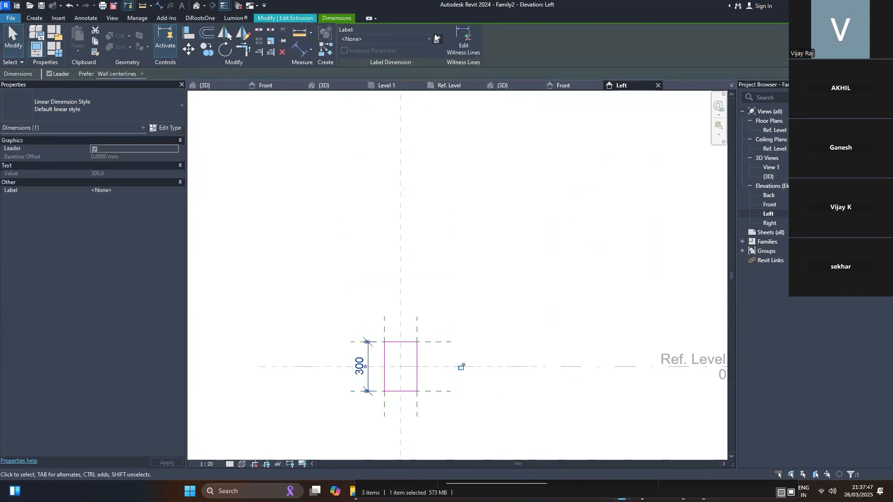
# Label the height dimension with a new type parameter named Beam Depth and close the extrusion sketch.
pyautogui.click(435, 38)
pyautogui.write('Beam Depth')
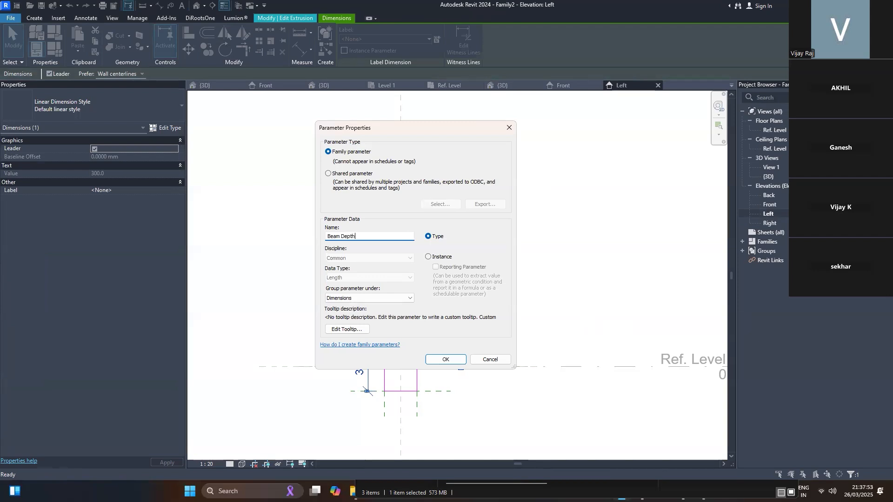
pyautogui.press('Return')
pyautogui.press('Escape')
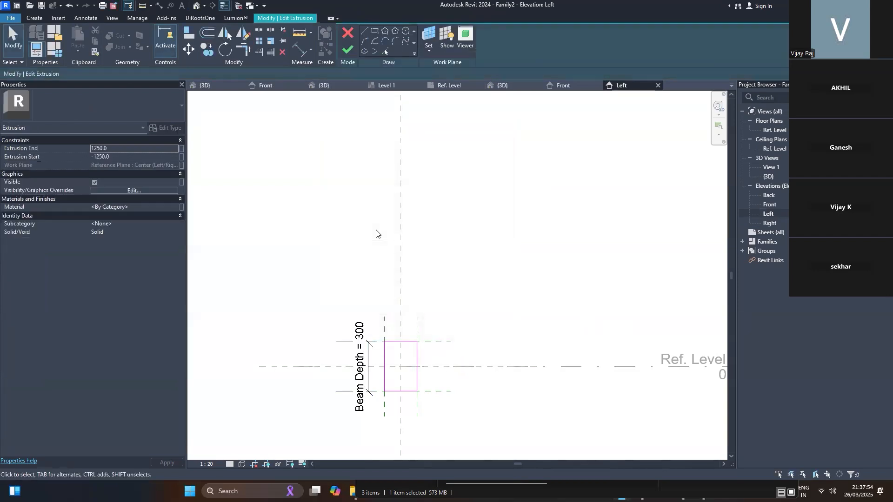
pyautogui.click(351, 52)
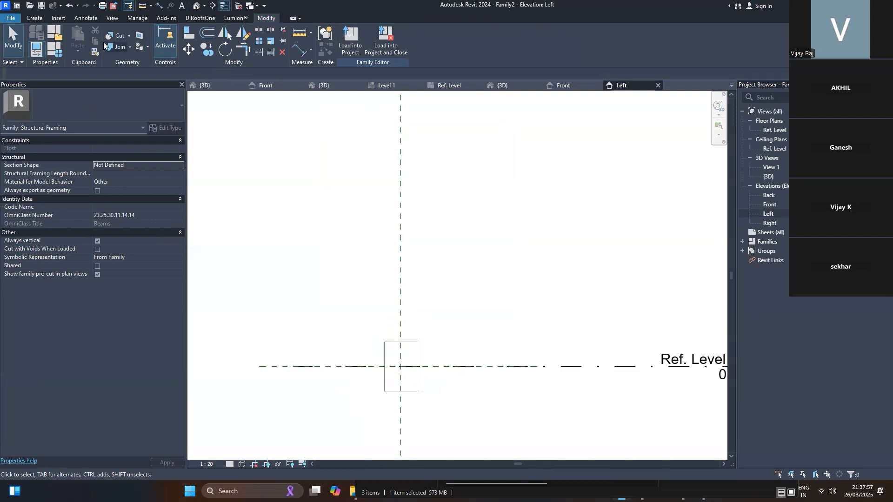
# Set the Beam Depth parameter to 600 in the family types and load the beam family into Project1.
pyautogui.click(59, 50)
pyautogui.click(220, 217)
pyautogui.write('600')
pyautogui.press('Return')
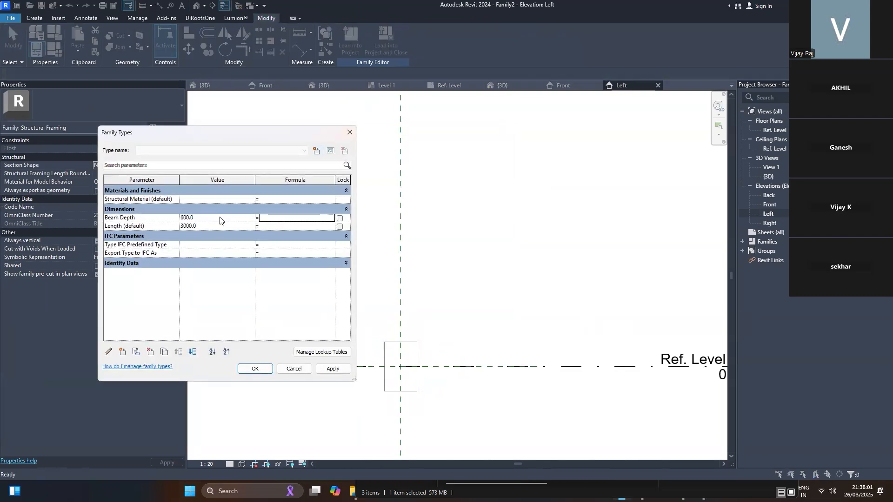
pyautogui.press('Return')
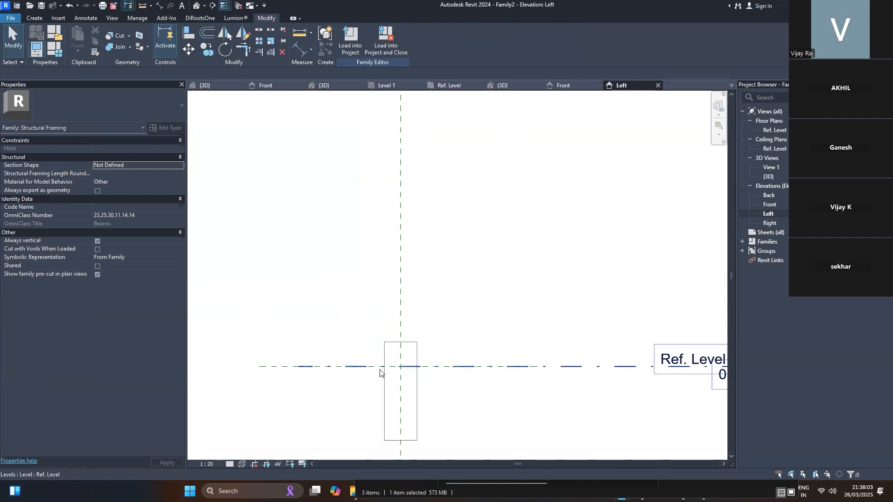
pyautogui.scroll(-2, 454, 347)
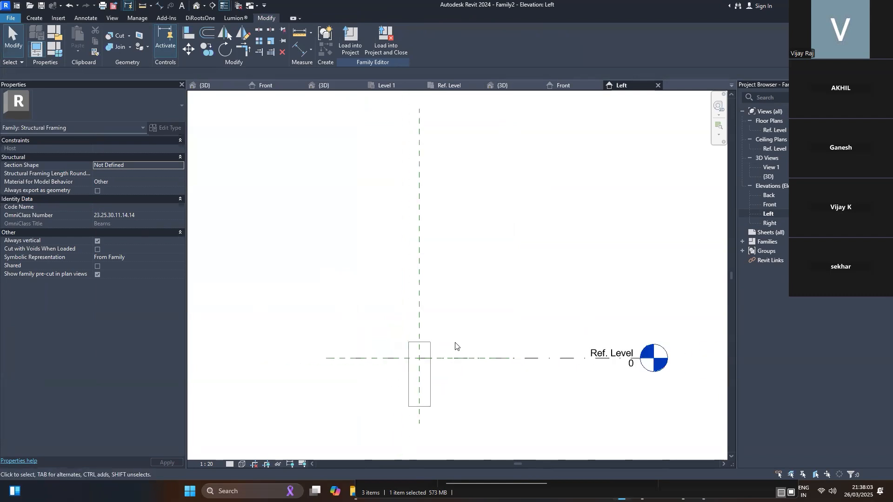
pyautogui.click(359, 32)
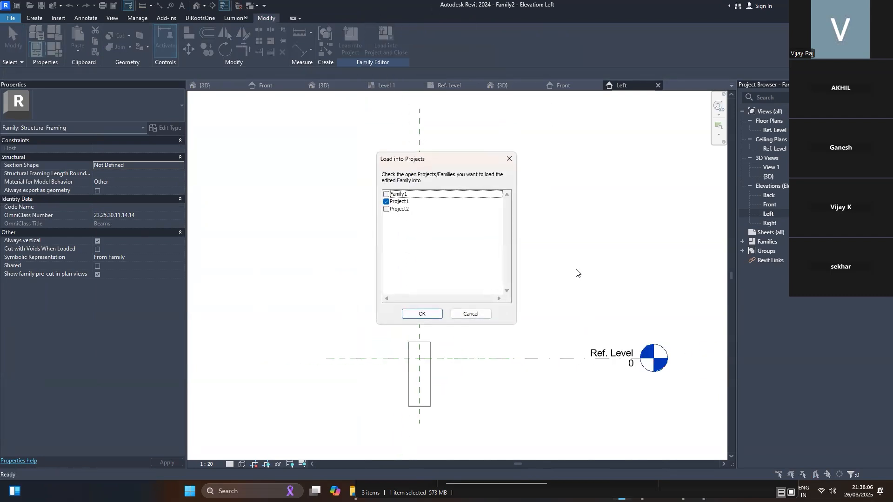
pyautogui.click(423, 314)
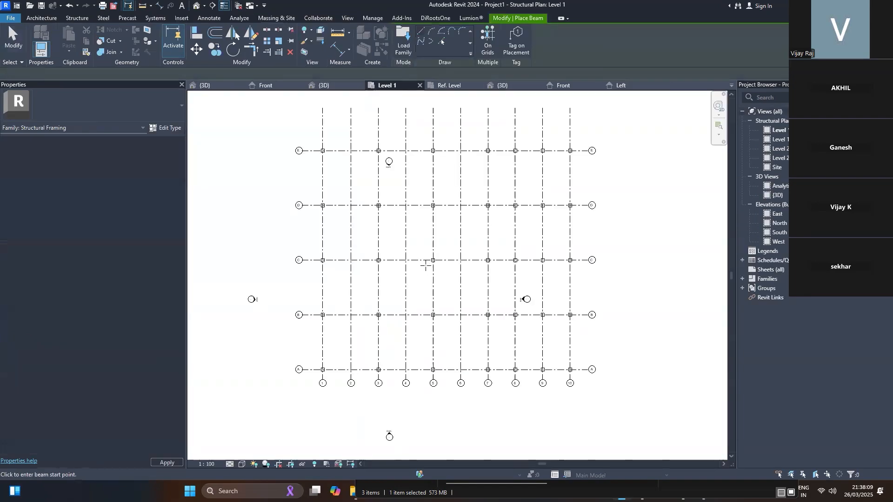
# Place a Family2 beam on Level 1 along grid E, from the column at grid 1 to the column at grid 3.
pyautogui.scroll(3, 363, 182)
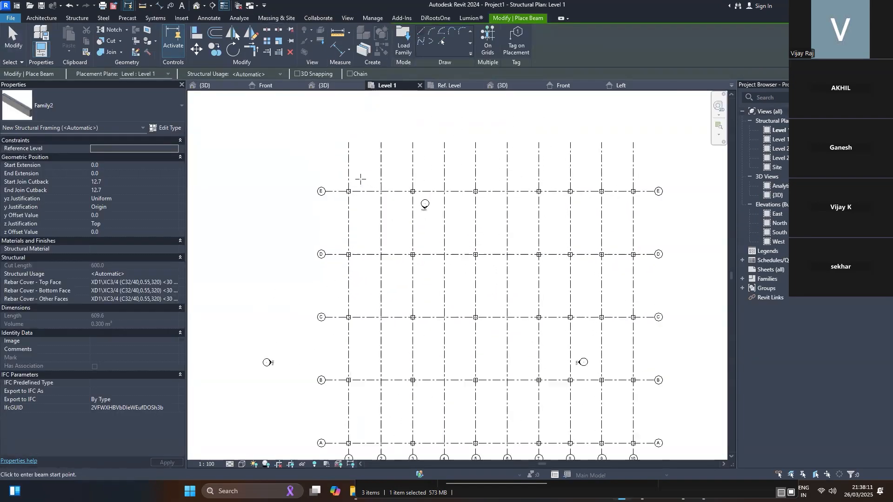
pyautogui.scroll(1, 338, 203)
pyautogui.scroll(1, 339, 201)
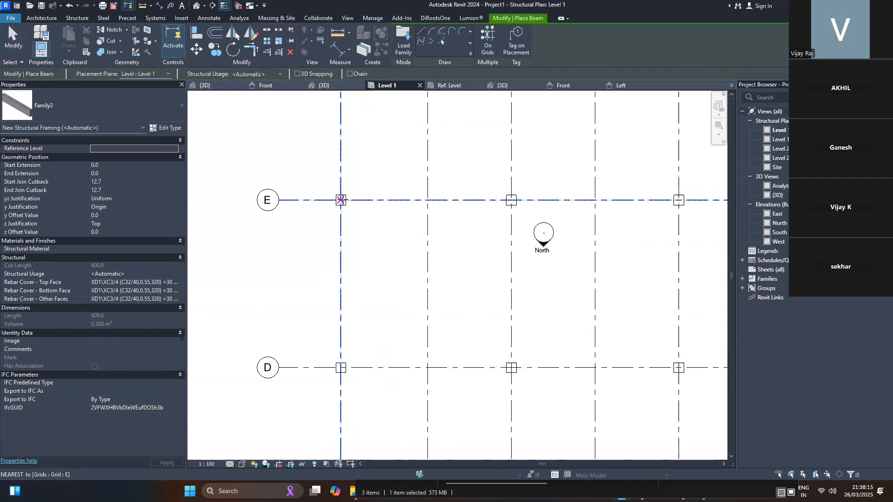
pyautogui.scroll(3, 342, 200)
pyautogui.scroll(1, 342, 198)
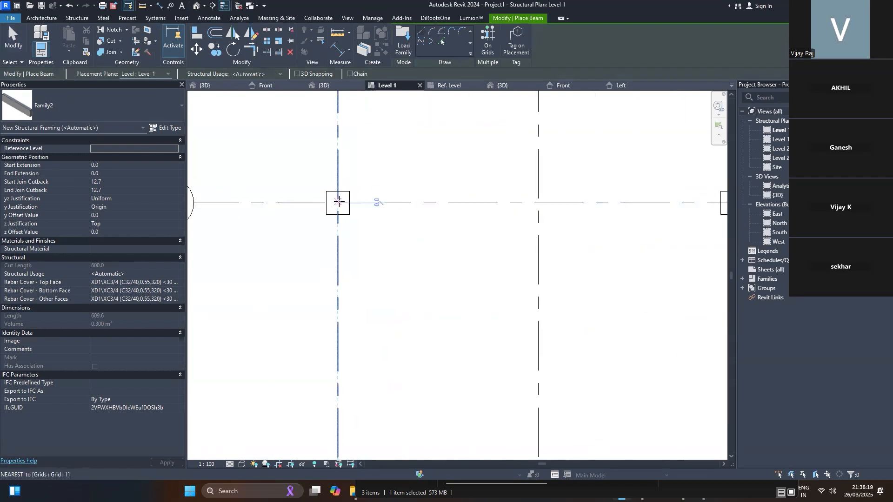
pyautogui.click(338, 201)
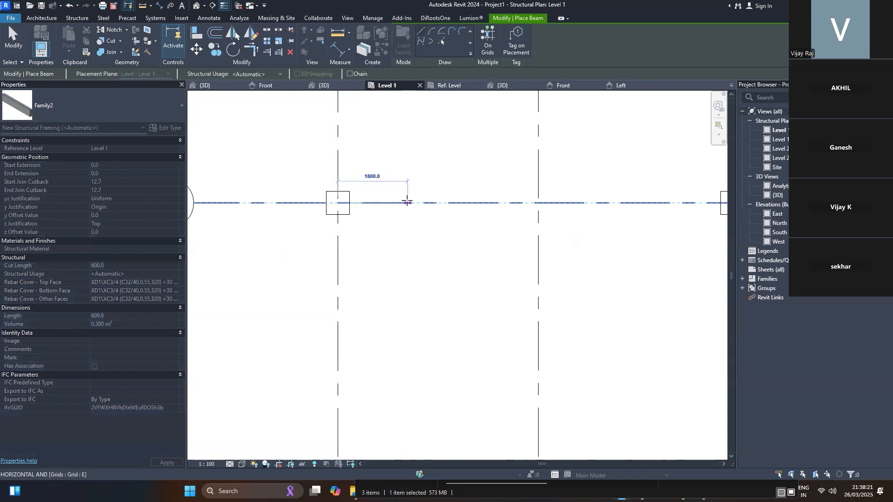
pyautogui.scroll(-2, 407, 201)
pyautogui.click(568, 202)
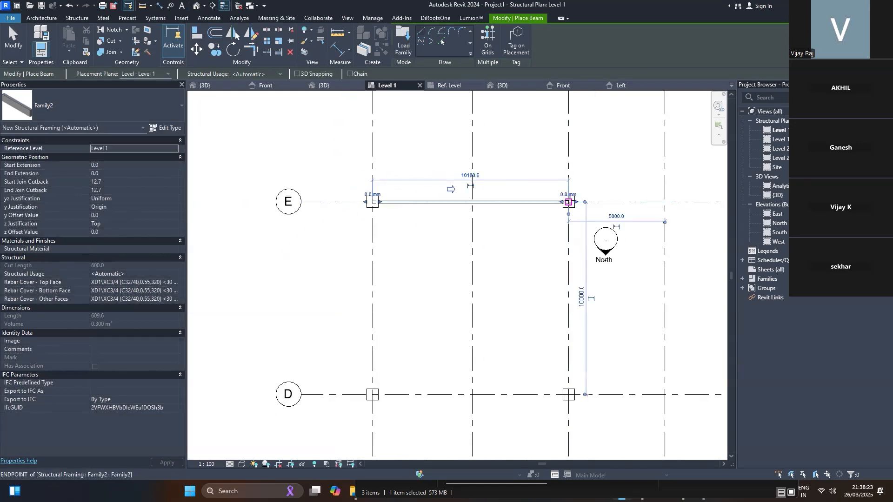
# End beam placement, select the new beam on grid E, and show it from the front in the 3D view.
pyautogui.press('Escape')
pyautogui.press('Escape')
pyautogui.click(544, 203)
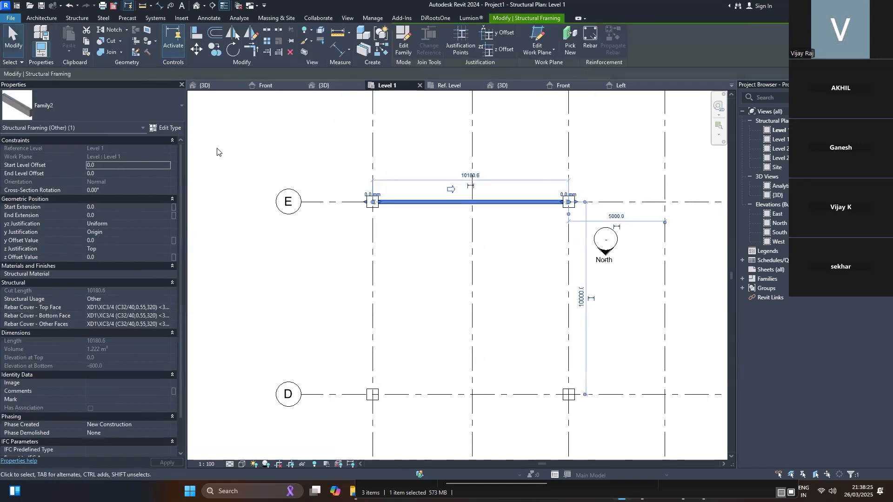
pyautogui.click(196, 5)
pyautogui.scroll(5, 430, 190)
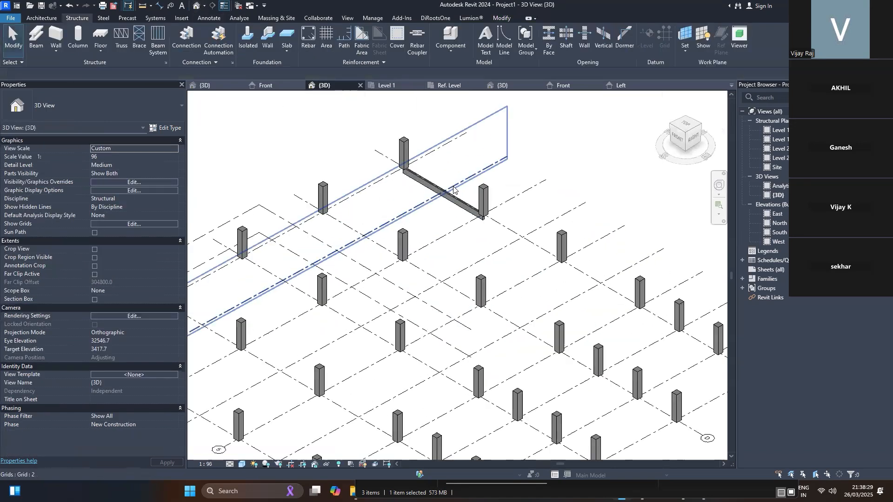
pyautogui.keyDown('shift'); pyautogui.moveTo(431, 190); pyautogui.dragTo(569, 106, button='middle'); pyautogui.keyUp('shift')
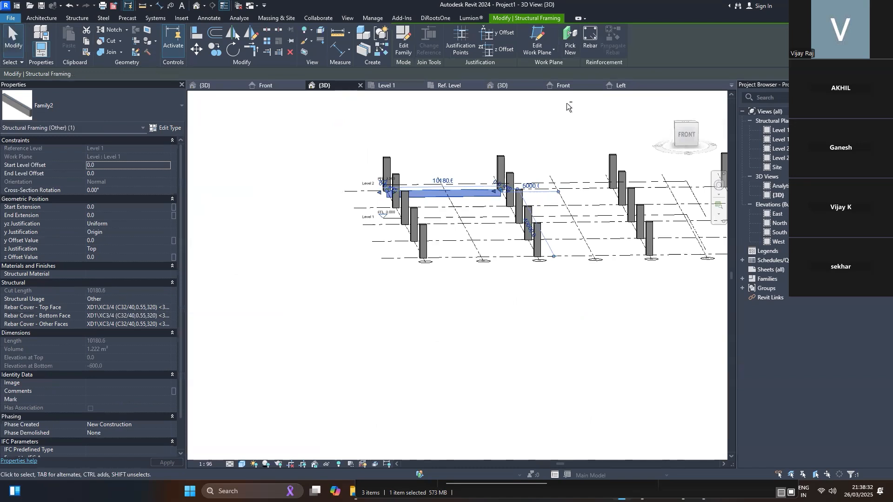
pyautogui.click(687, 134)
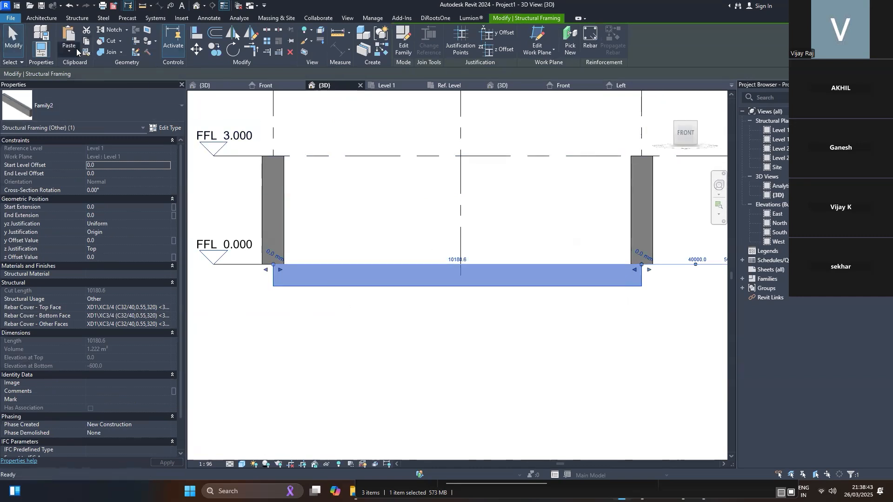
# Paste the copied beam aligned to Level 2 and delete the original beam at Level 1.
pyautogui.click(74, 49)
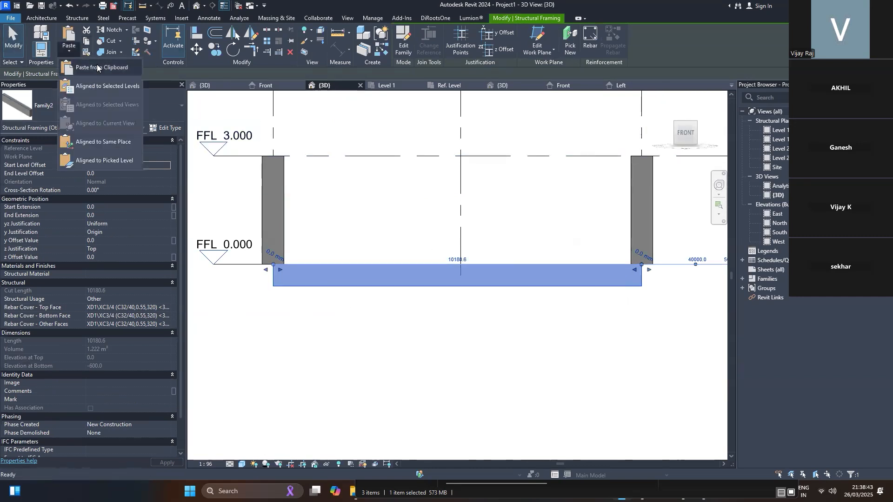
pyautogui.click(116, 89)
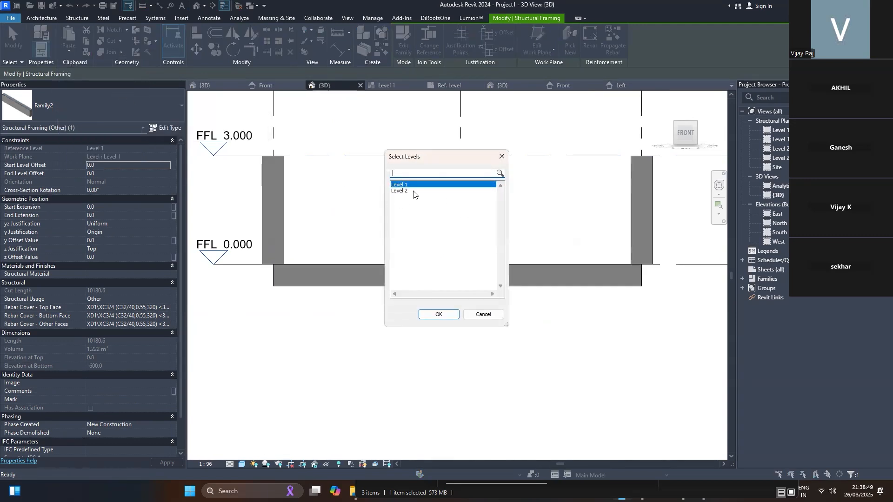
pyautogui.click(395, 191)
pyautogui.click(440, 315)
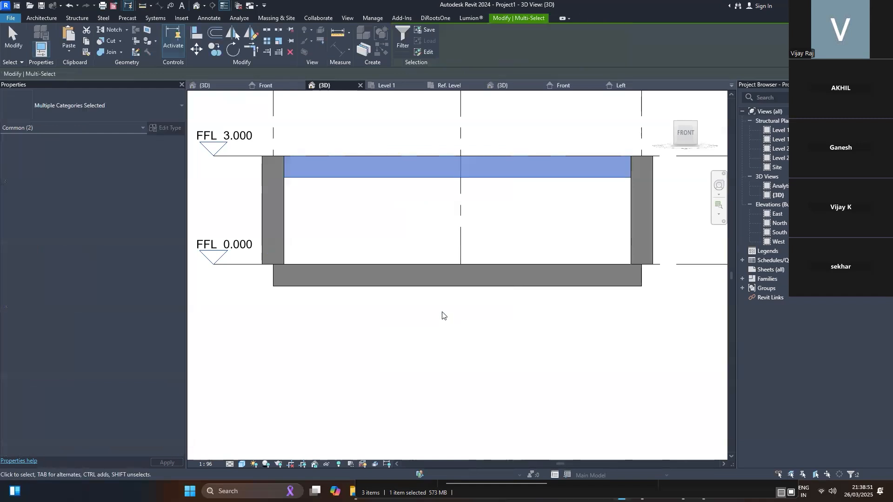
pyautogui.click(604, 284)
pyautogui.press('Delete')
# Open the Level 2 structural plan and set its detail level to Fine.
pyautogui.click(788, 154)
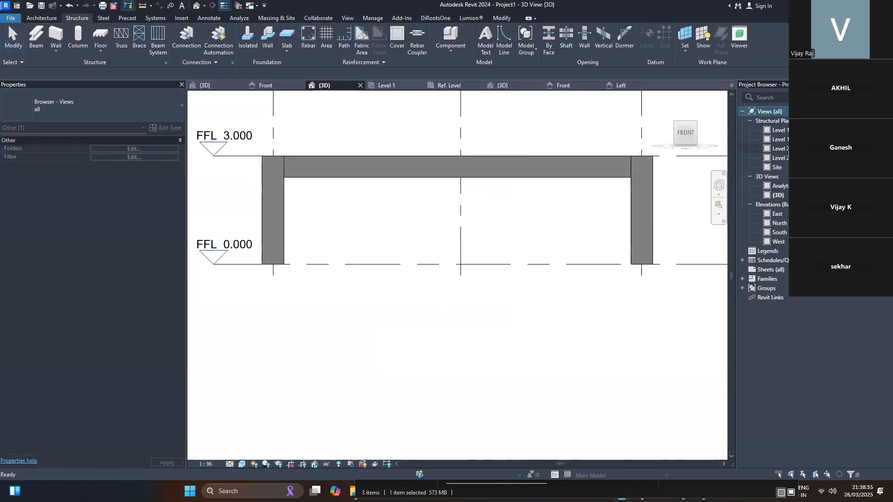
pyautogui.doubleClick(788, 152)
pyautogui.scroll(3, 419, 159)
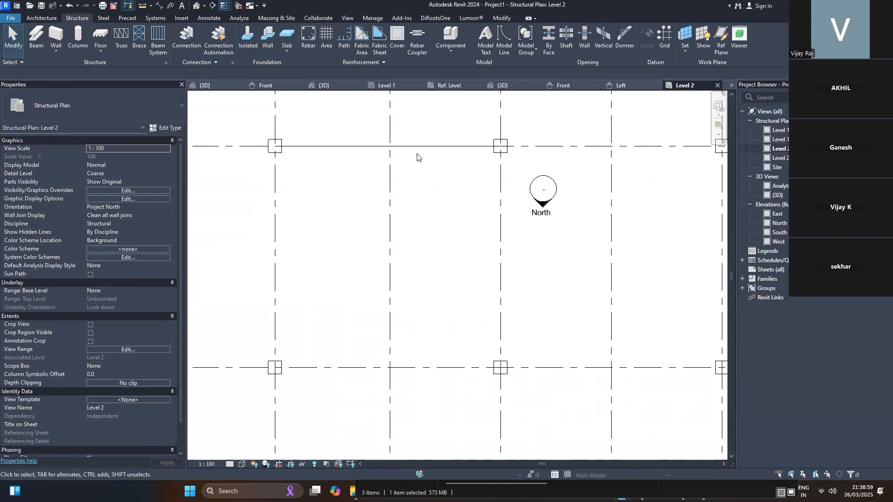
pyautogui.click(360, 146)
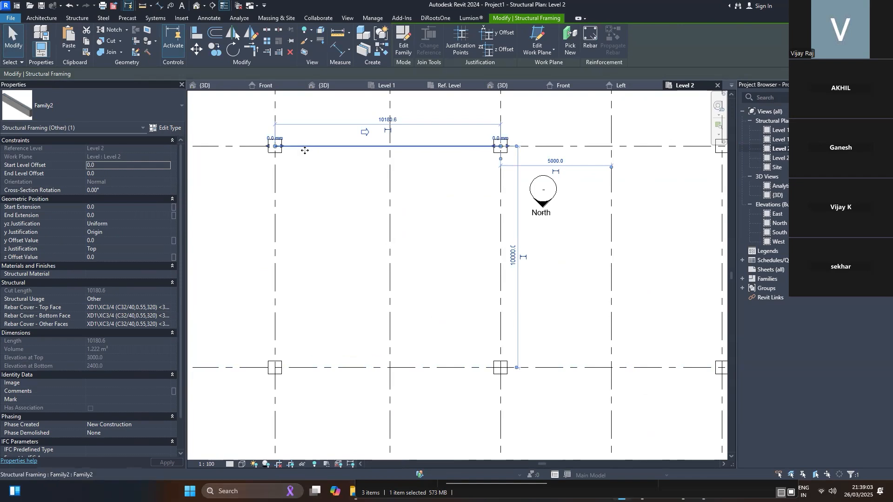
pyautogui.click(229, 464)
pyautogui.click(234, 454)
pyautogui.click(317, 441)
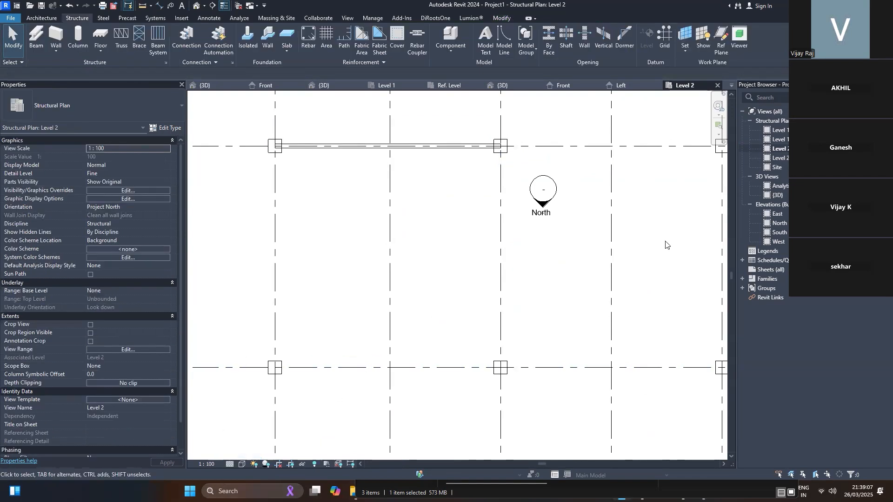
# Examine the type parameters of the beam between the two upper columns, leaving them unedited.
pyautogui.click(318, 148)
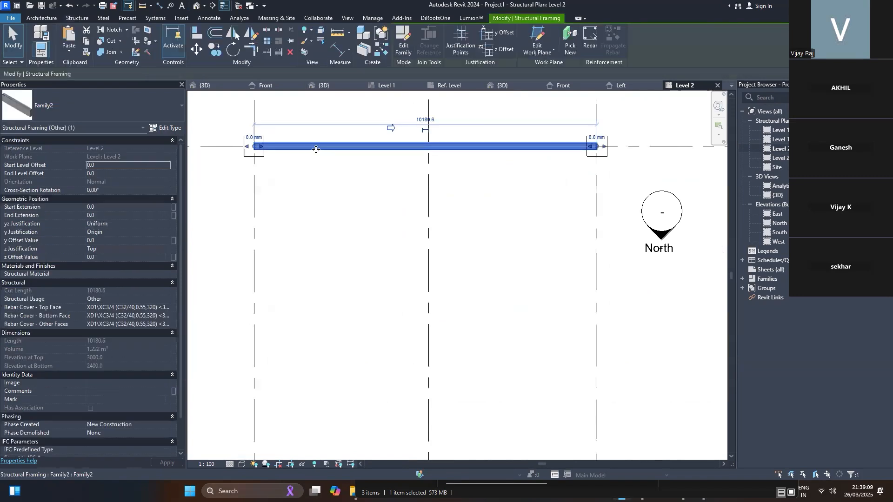
pyautogui.scroll(5, 284, 140)
pyautogui.scroll(2, 278, 140)
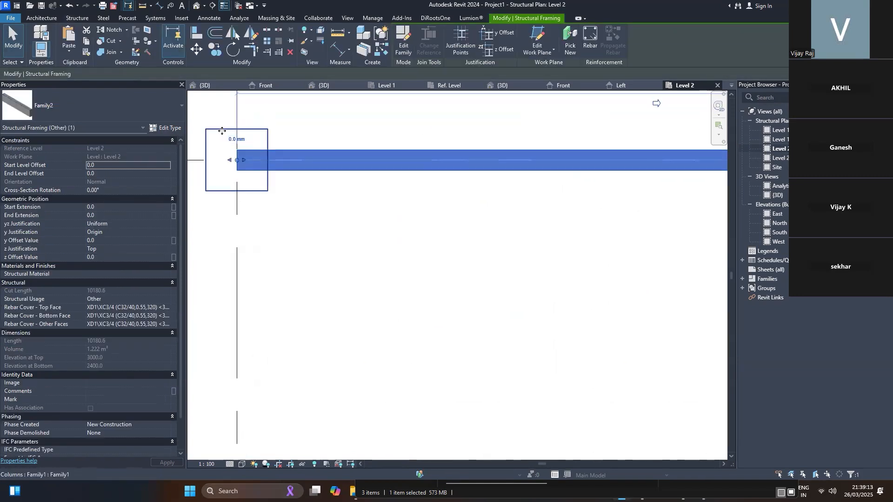
pyautogui.click(167, 128)
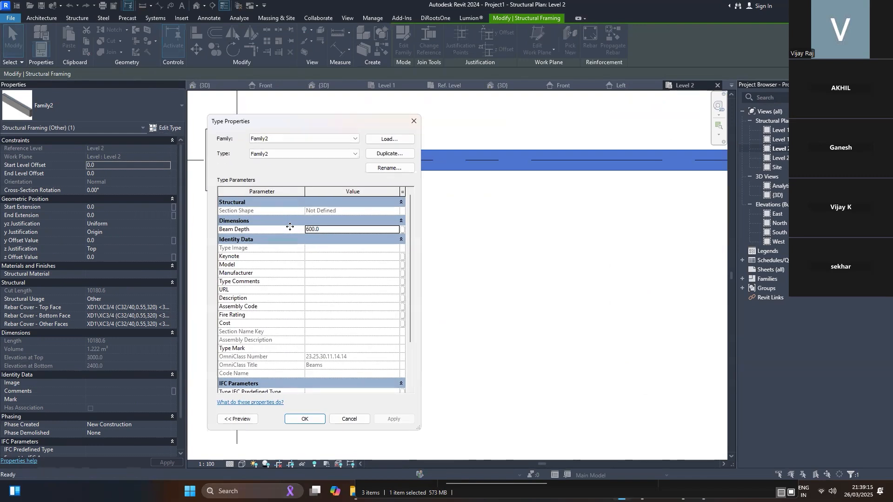
pyautogui.press('Escape')
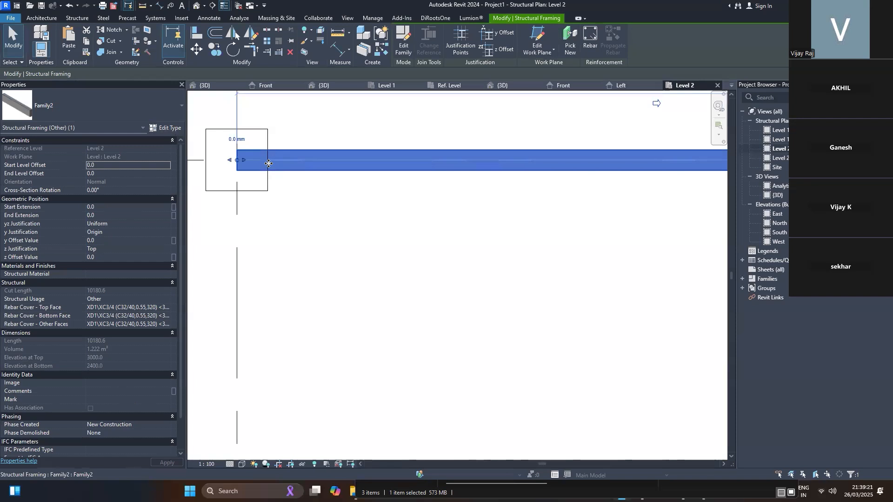
# Close the inactive views, switch to the beam family, and open its Ref. Level floor plan.
pyautogui.click(240, 6)
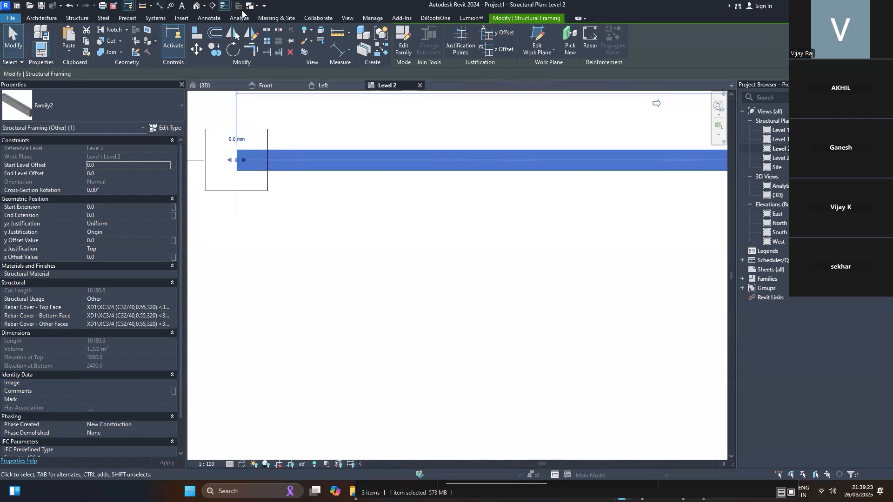
pyautogui.click(319, 87)
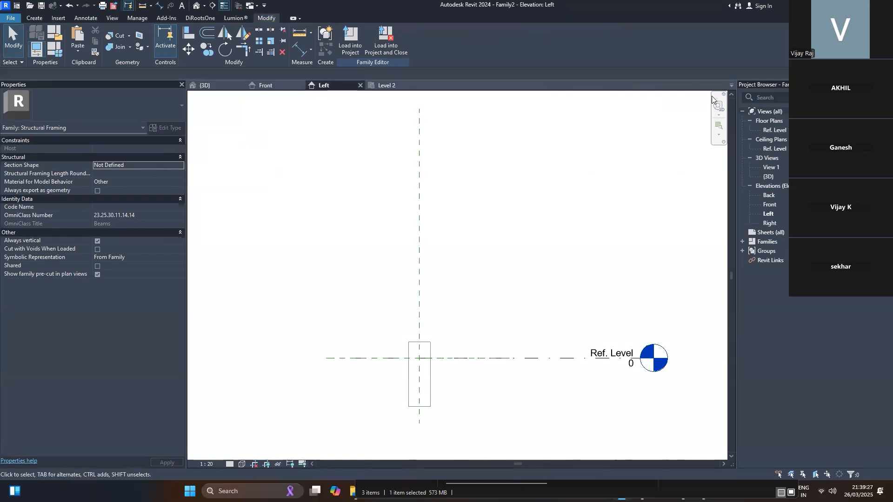
pyautogui.doubleClick(776, 130)
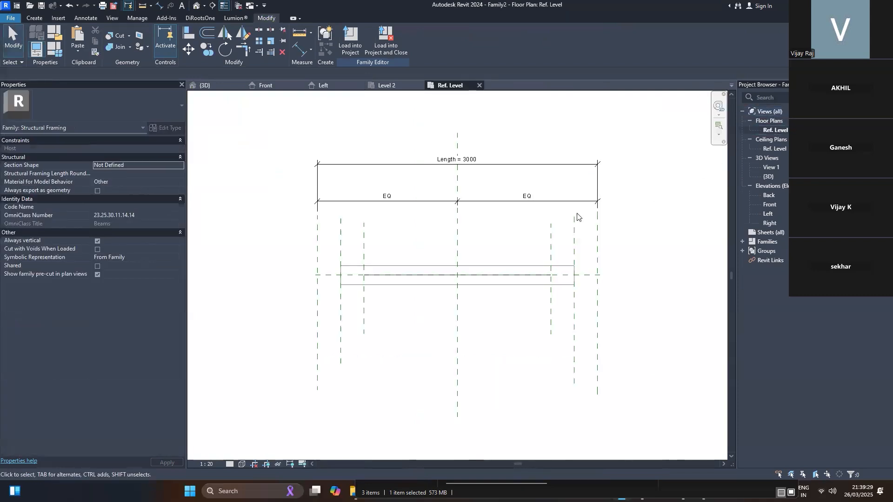
# Examine the beam extrusion's sketch in the Left elevation and its outline in the Ref. Level plan.
pyautogui.click(382, 265)
pyautogui.scroll(2, 453, 260)
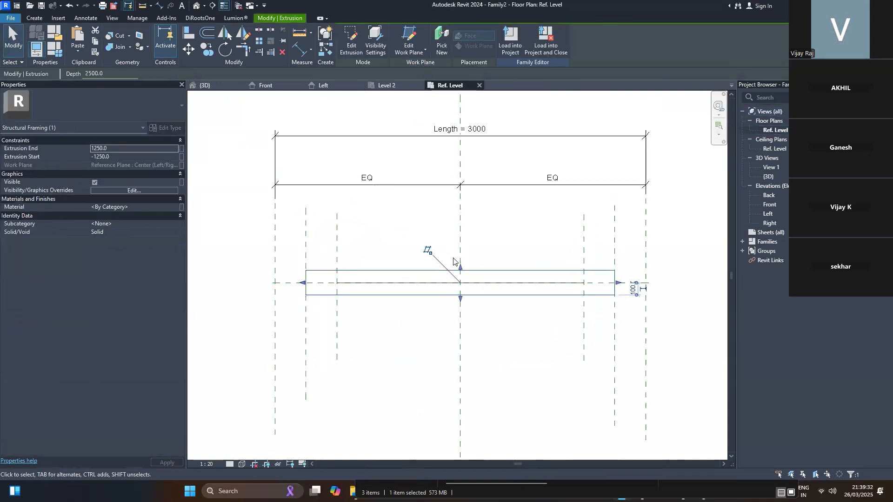
pyautogui.doubleClick(412, 270)
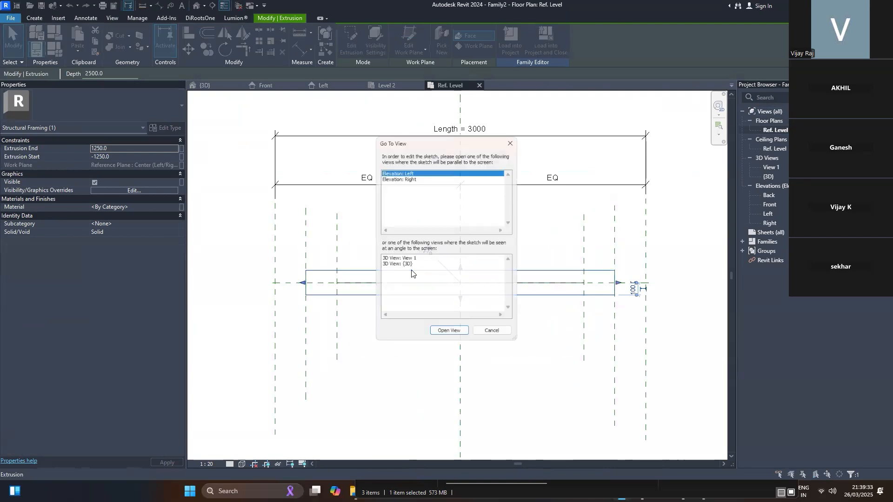
pyautogui.click(449, 336)
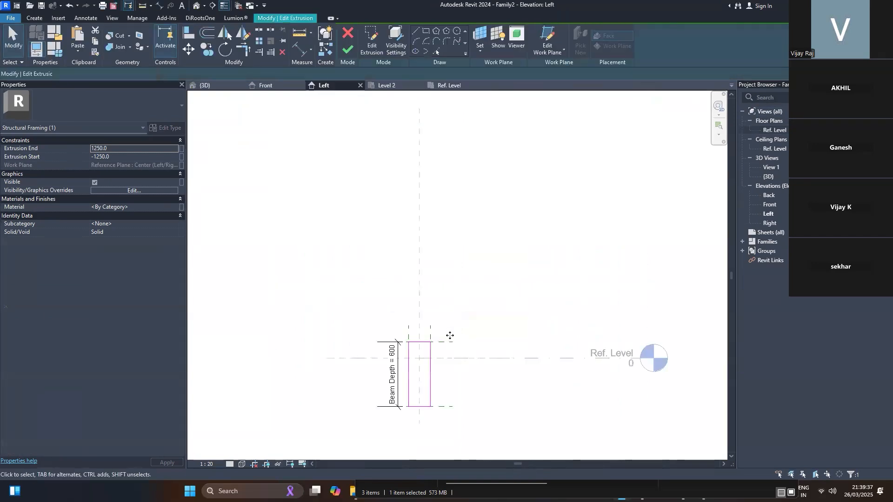
pyautogui.click(352, 33)
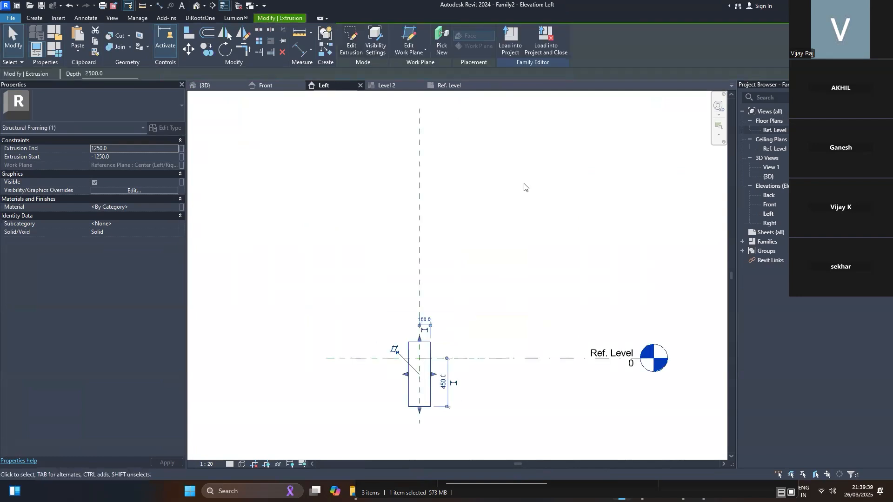
pyautogui.click(377, 188)
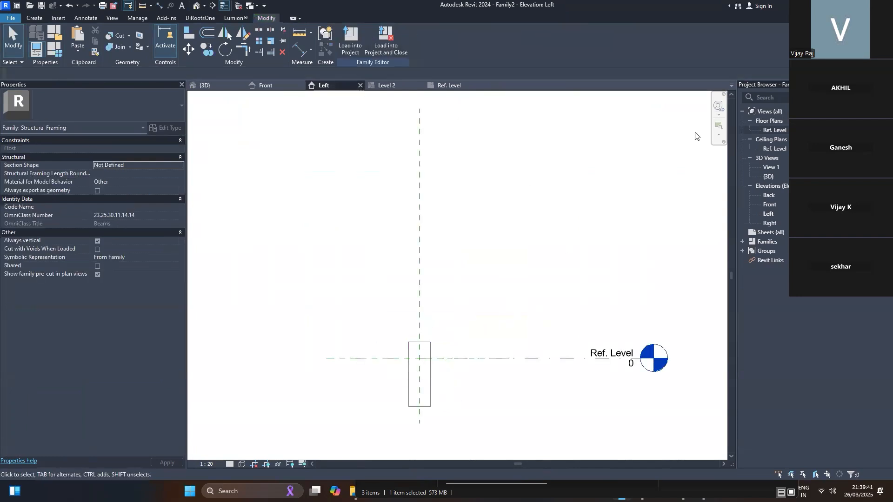
pyautogui.click(449, 85)
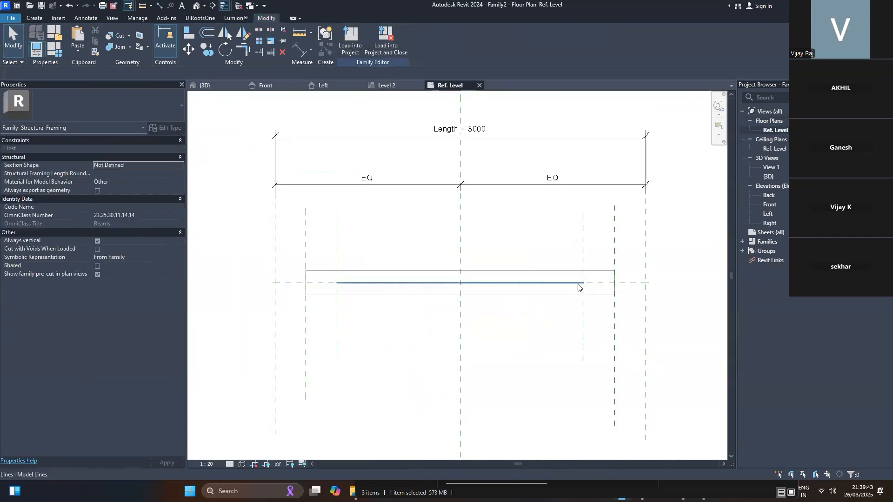
pyautogui.click(581, 271)
pyautogui.moveTo(475, 271)
pyautogui.mouseDown()
pyautogui.moveTo(461, 258)
pyautogui.moveTo(460, 269)
pyautogui.mouseUp()
# Leave the dimension tool and label the beam profile's vertical dimension with the Beam Depth parameter.
pyautogui.press('Escape')
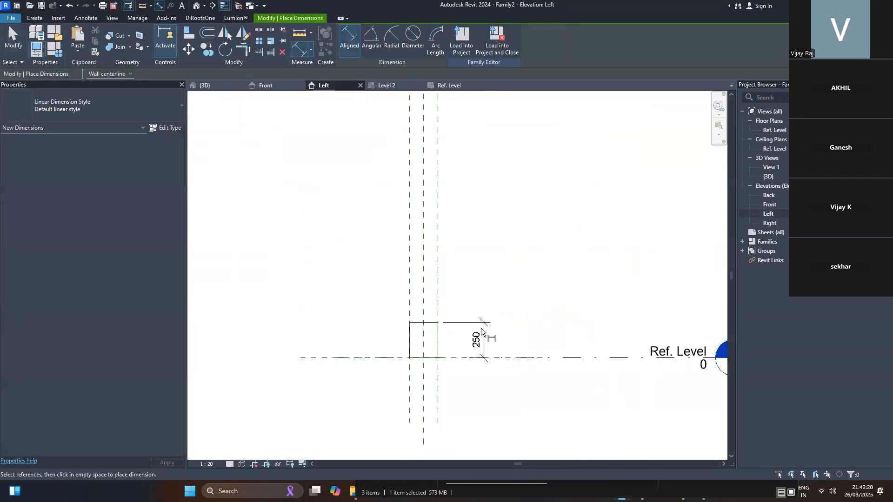
pyautogui.press('Escape')
pyautogui.click(481, 334)
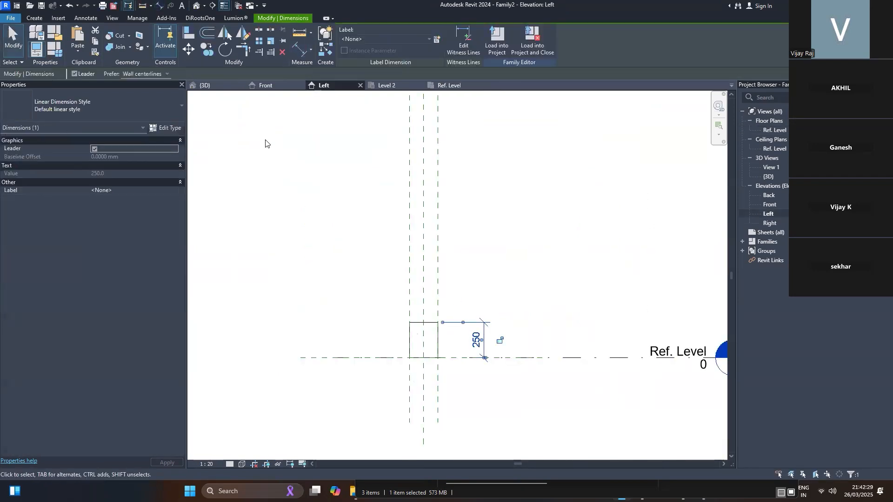
pyautogui.click(387, 37)
pyautogui.click(383, 70)
pyautogui.click(539, 307)
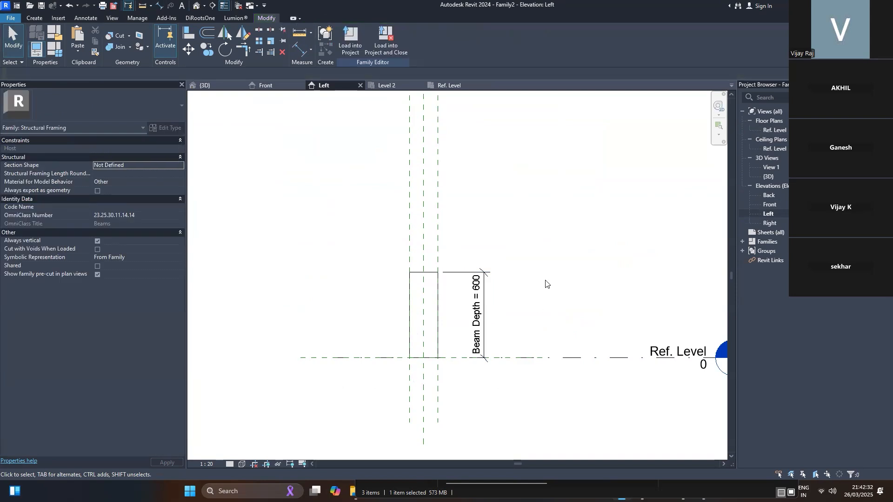
# Load the edited beam family into Project1, replacing the version already there.
pyautogui.click(350, 41)
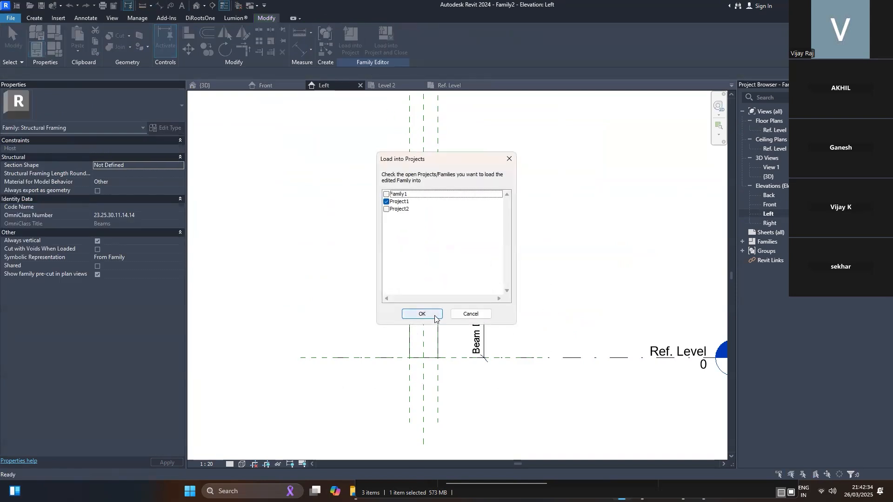
pyautogui.click(421, 314)
pyautogui.click(448, 217)
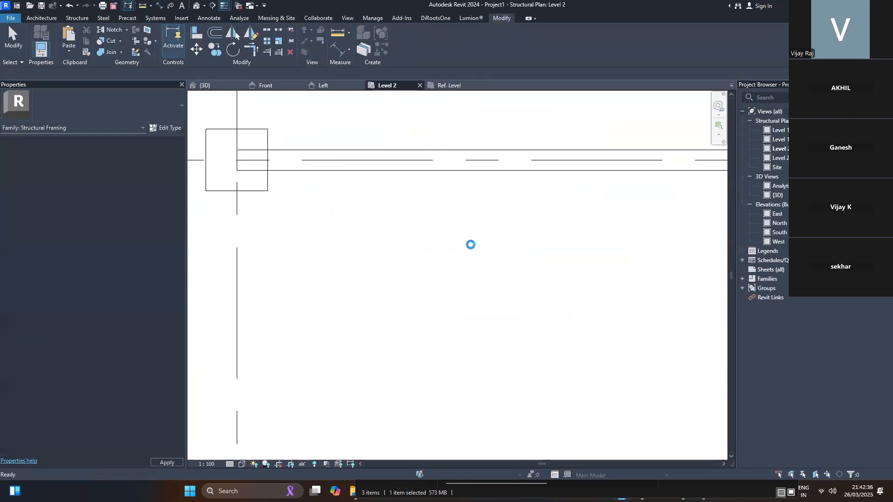
# Increase the Width parameter of the Family2 beam type so the beam matches the column width.
pyautogui.click(331, 172)
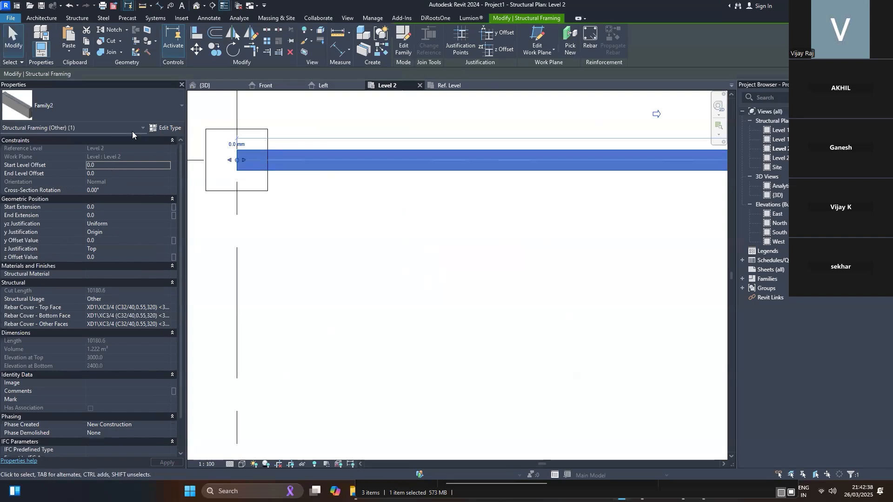
pyautogui.click(165, 127)
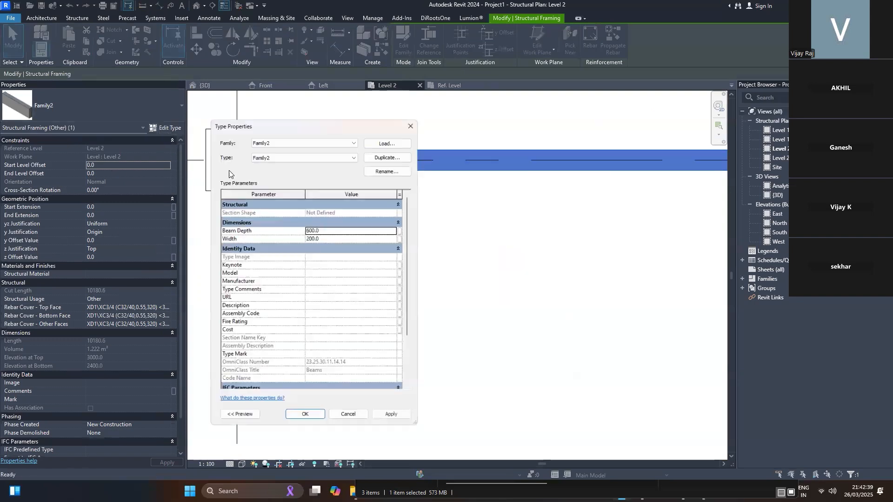
pyautogui.click(337, 237)
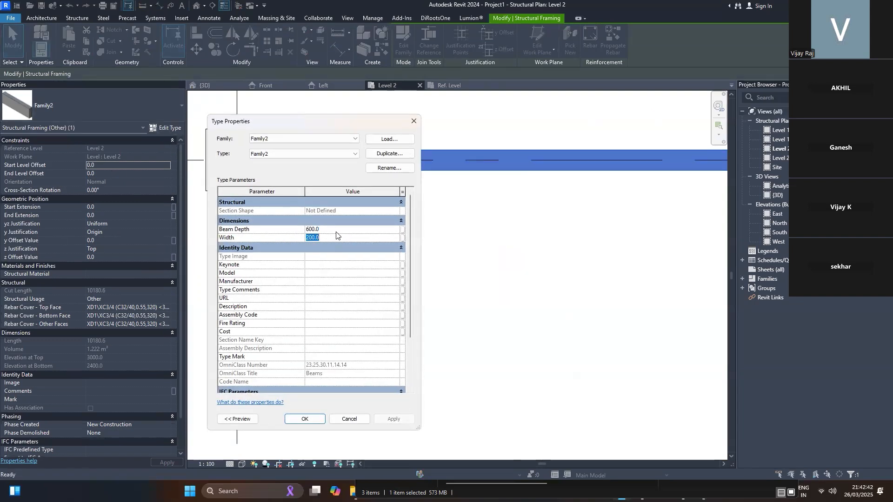
pyautogui.press('Return')
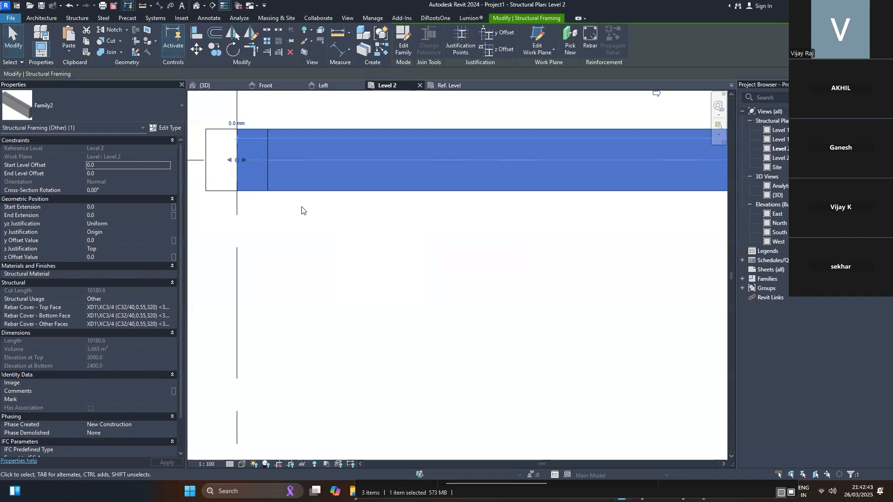
# Pull the beam's start end back from the column centre to the column's inner face.
pyautogui.press('Escape')
pyautogui.click(253, 177)
pyautogui.moveTo(226, 171); pyautogui.dragTo(244, 171)
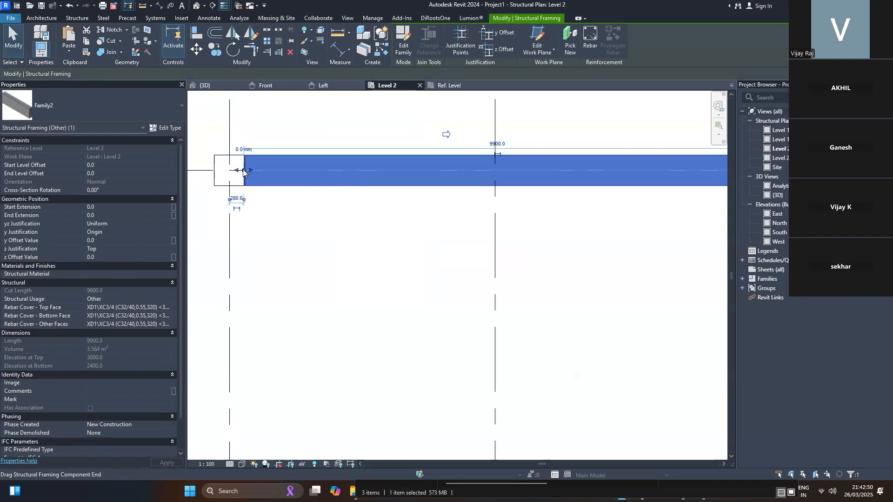
pyautogui.click(202, 183)
pyautogui.scroll(-2, 203, 183)
pyautogui.click(235, 174)
pyautogui.scroll(6, 232, 173)
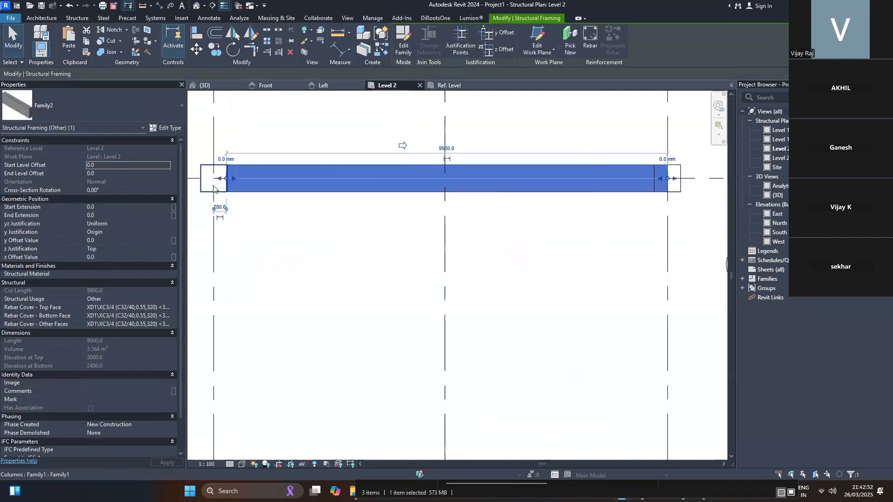
# Extend the beam's start to the midpoint of the column at grid 1.
pyautogui.moveTo(232, 173); pyautogui.dragTo(213, 172)
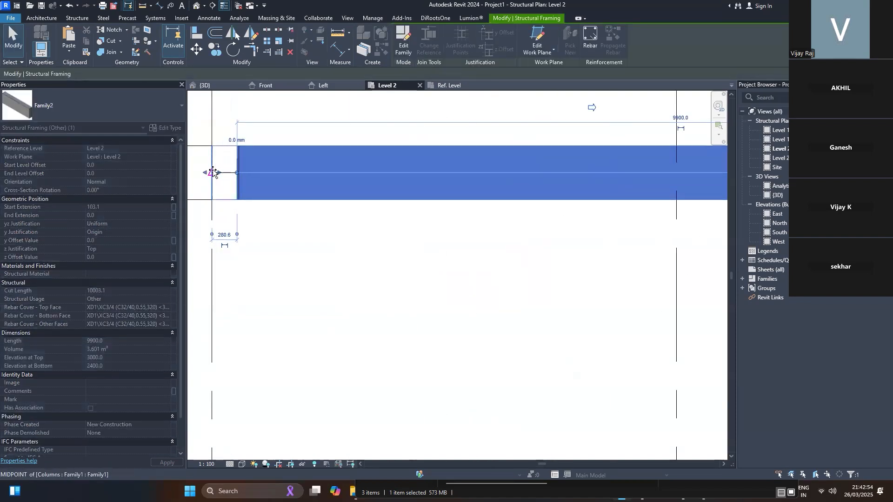
pyautogui.scroll(-4, 215, 174)
pyautogui.click(232, 192)
pyautogui.scroll(-1, 232, 191)
# Snap the beam's end to the intersection of grids 3 and E at the second column's centre.
pyautogui.click(273, 179)
pyautogui.scroll(3, 412, 175)
pyautogui.moveTo(459, 178)
pyautogui.mouseDown()
pyautogui.moveTo(440, 175)
pyautogui.moveTo(456, 178)
pyautogui.mouseUp()
pyautogui.click(431, 203)
pyautogui.scroll(-2, 424, 207)
pyautogui.click(441, 184)
pyautogui.scroll(5, 444, 188)
pyautogui.click(453, 191)
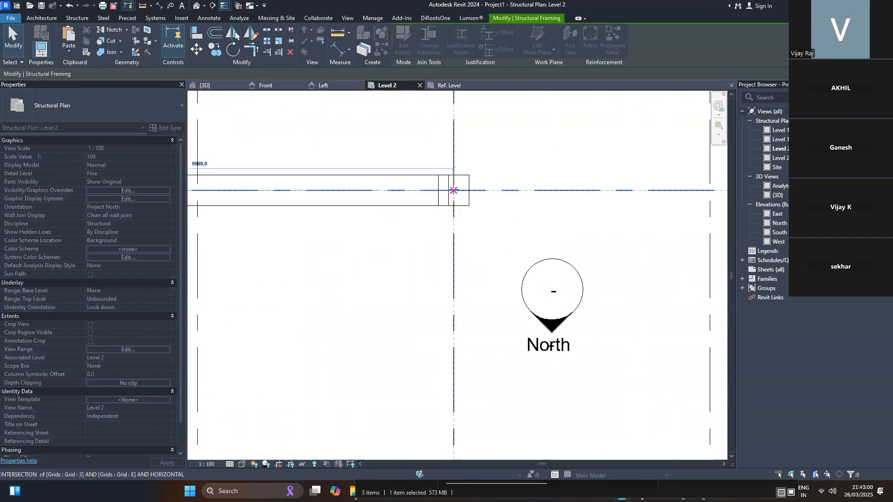
pyautogui.scroll(-3, 379, 193)
pyautogui.scroll(-2, 456, 190)
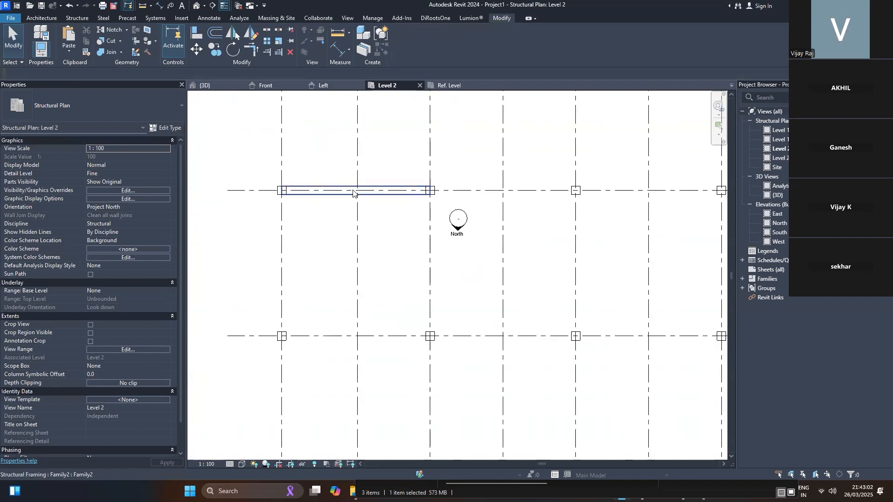
# Copy the beam along grid E into the bays between grids 3 and 5 and grids 5 and 7.
pyautogui.click(358, 191)
pyautogui.press('c')
pyautogui.press('o')
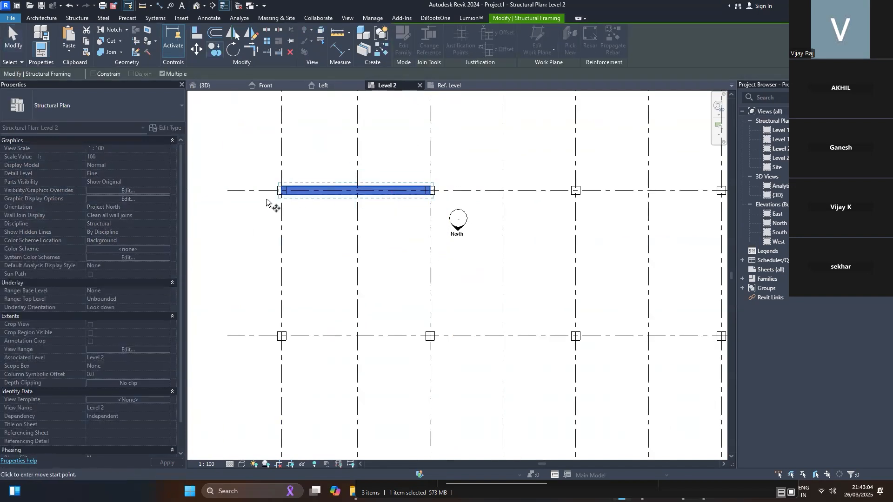
pyautogui.scroll(1, 274, 196)
pyautogui.click(282, 190)
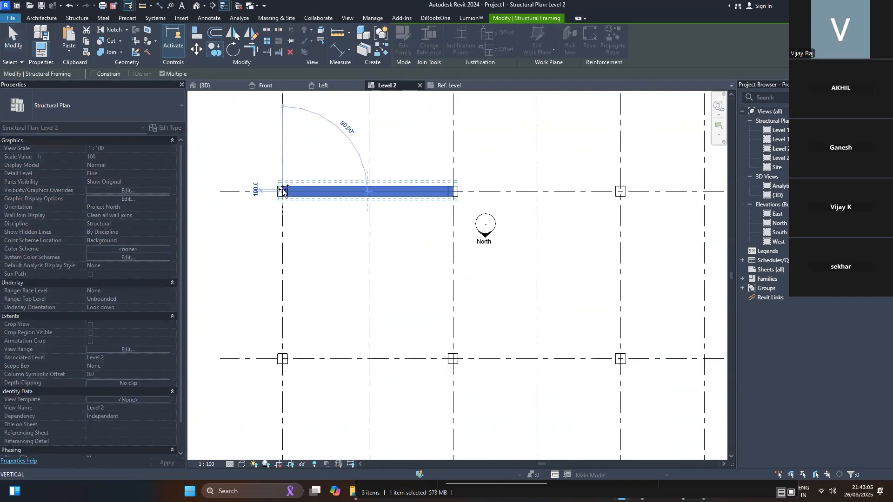
pyautogui.click(453, 191)
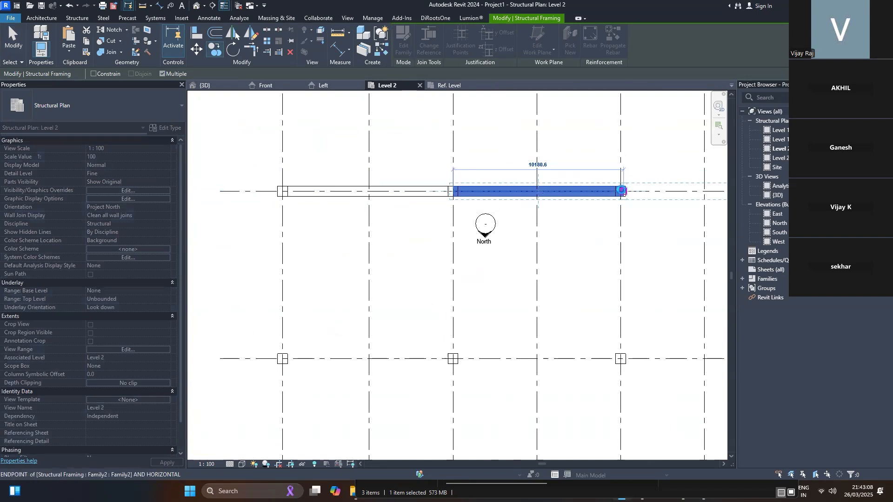
pyautogui.scroll(1, 619, 191)
pyautogui.scroll(1, 618, 191)
pyautogui.click(619, 191)
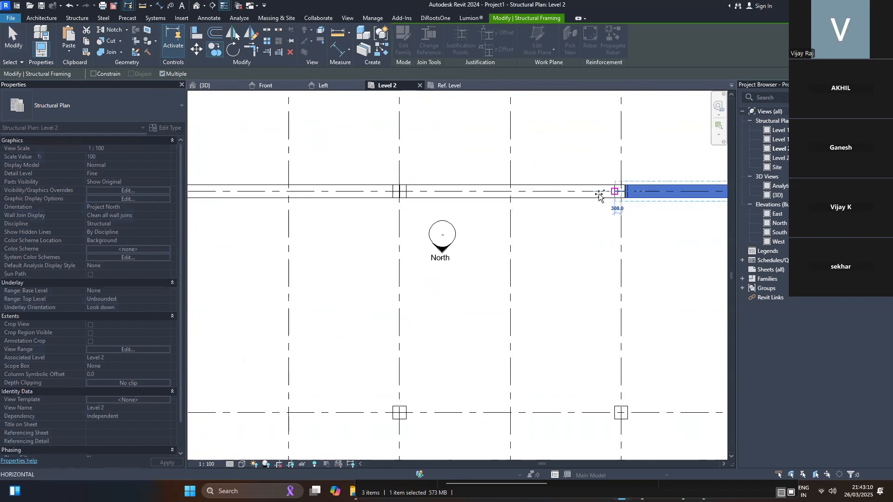
pyautogui.scroll(-4, 507, 192)
pyautogui.press('Escape')
pyautogui.press('Escape')
# Pull the end of the copied beam between grids 3 and 5 back to the column centre on grid 5.
pyautogui.click(532, 186)
pyautogui.scroll(4, 568, 192)
pyautogui.scroll(2, 584, 195)
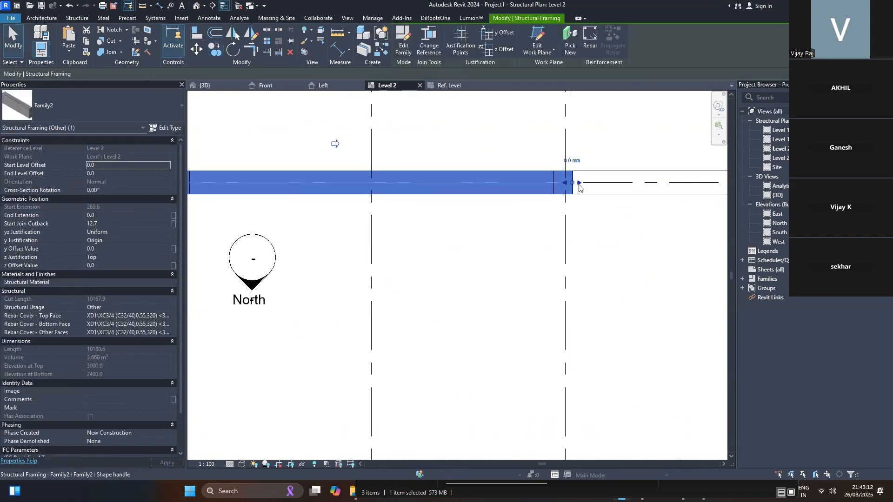
pyautogui.press('Escape')
pyautogui.click(585, 186)
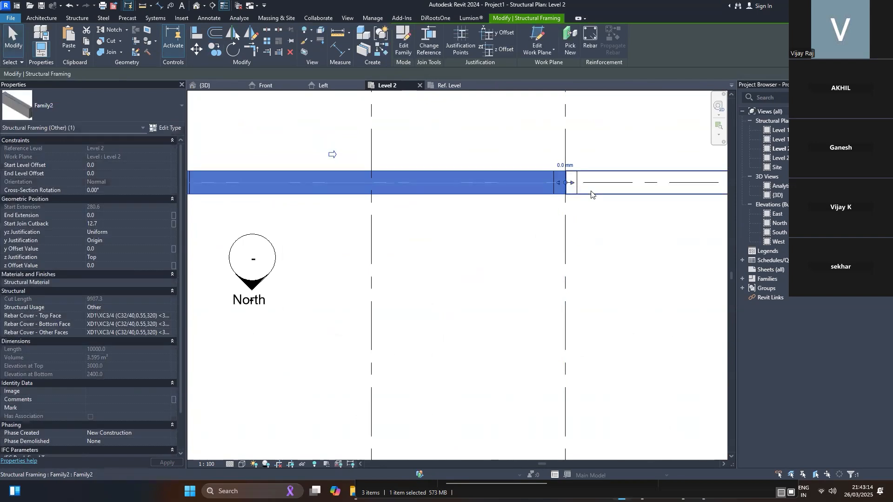
pyautogui.scroll(2, 582, 183)
pyautogui.moveTo(553, 183); pyautogui.dragTo(552, 182)
pyautogui.press('Escape')
# Pull the end of the beam between grids 5 and 7 back to grid 7, giving it a 10000 mm length.
pyautogui.scroll(-5, 408, 166)
pyautogui.click(490, 166)
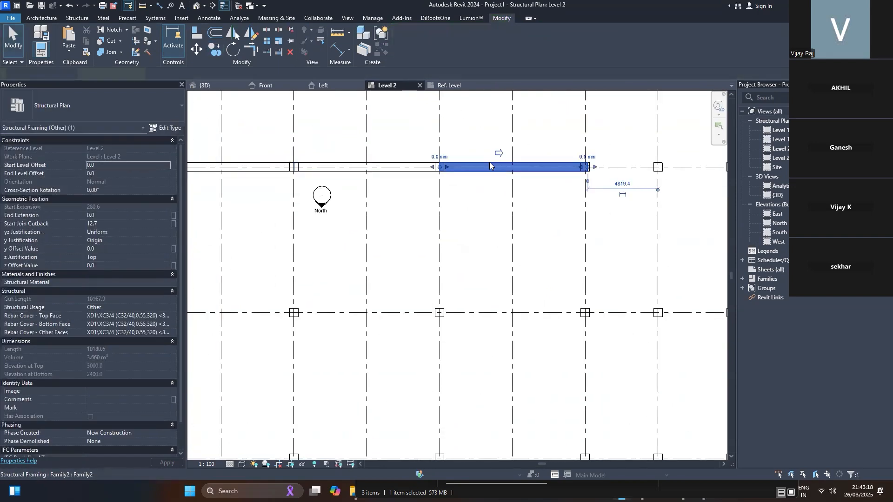
pyautogui.scroll(2, 547, 165)
pyautogui.scroll(1, 590, 171)
pyautogui.moveTo(625, 170); pyautogui.dragTo(619, 169)
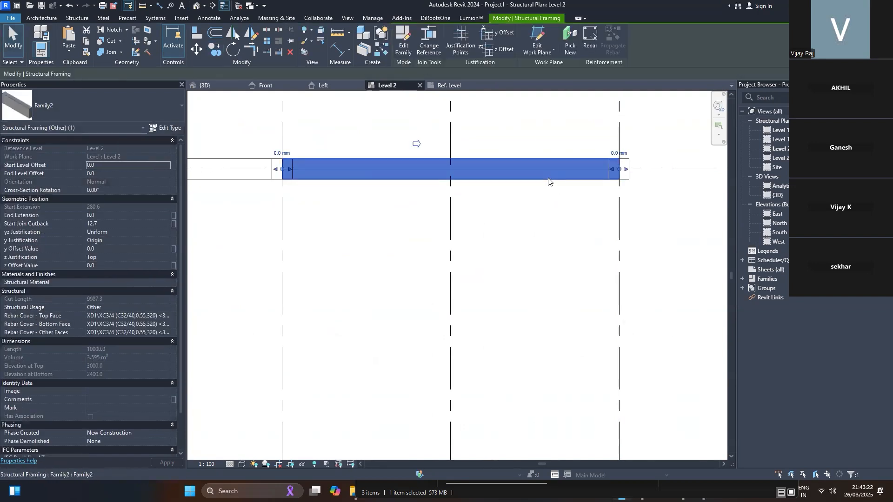
# Place two more Family2 beams, each 5000 mm long, along grid E from grid 7 to 8 and from grid 8 to 9.
pyautogui.press('s')
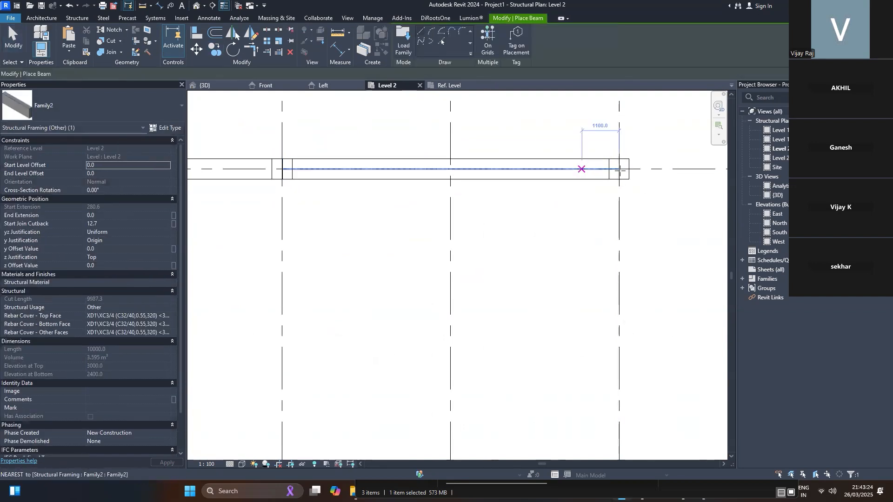
pyautogui.click(619, 170)
pyautogui.scroll(-2, 458, 202)
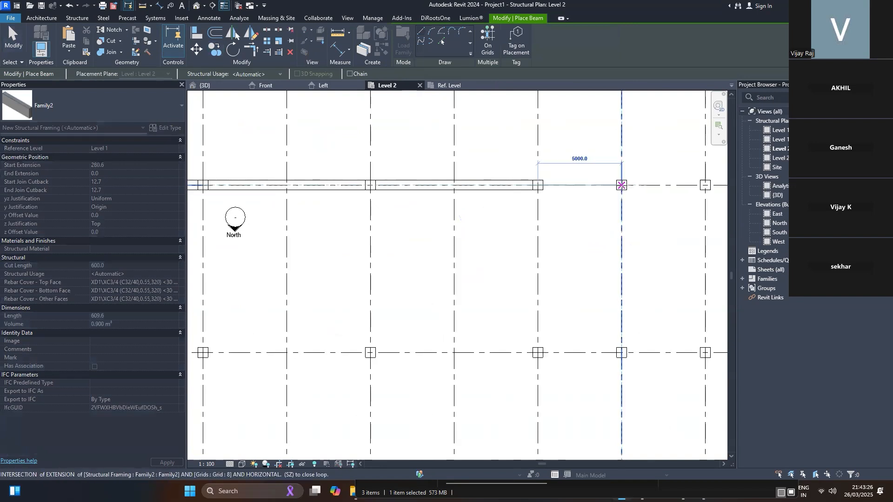
pyautogui.click(621, 185)
pyautogui.click(621, 185)
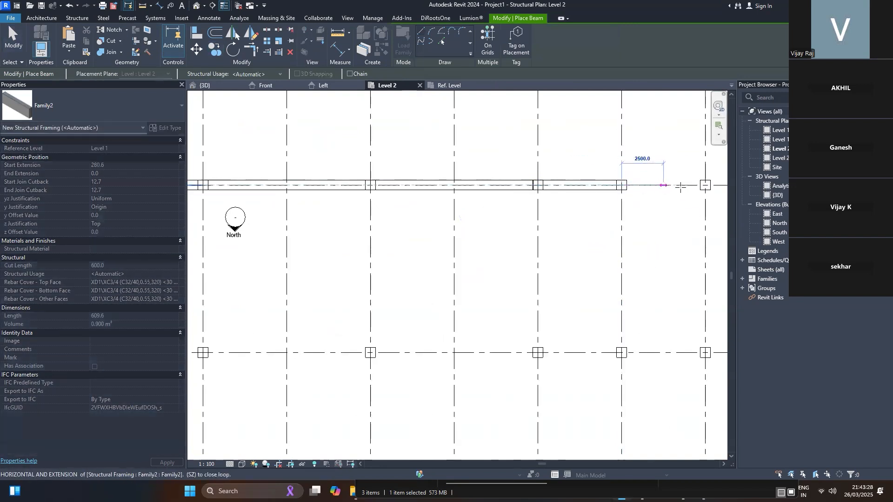
pyautogui.click(705, 186)
pyautogui.click(660, 224)
pyautogui.press('Escape')
pyautogui.press('Escape')
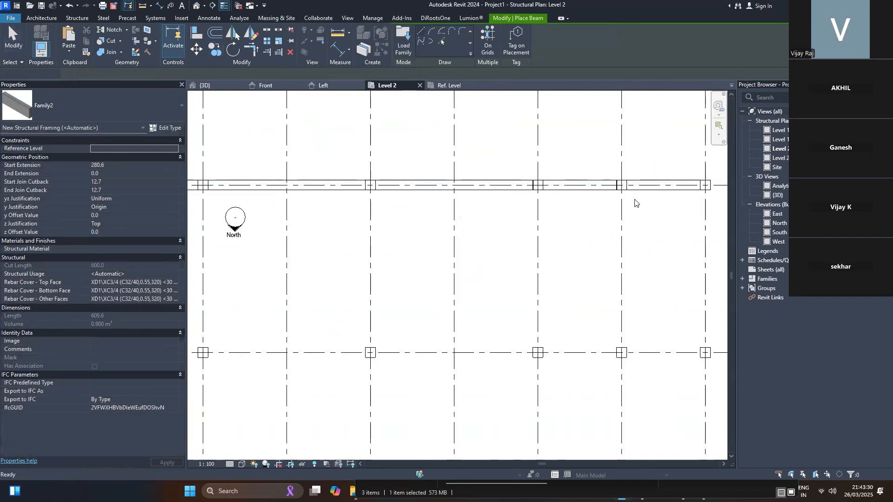
pyautogui.scroll(3, 634, 195)
pyautogui.click(635, 182)
pyautogui.press('Escape')
# Select all five beams along grid E and start copying them from the row's grid 1 end.
pyautogui.scroll(-15, 590, 187)
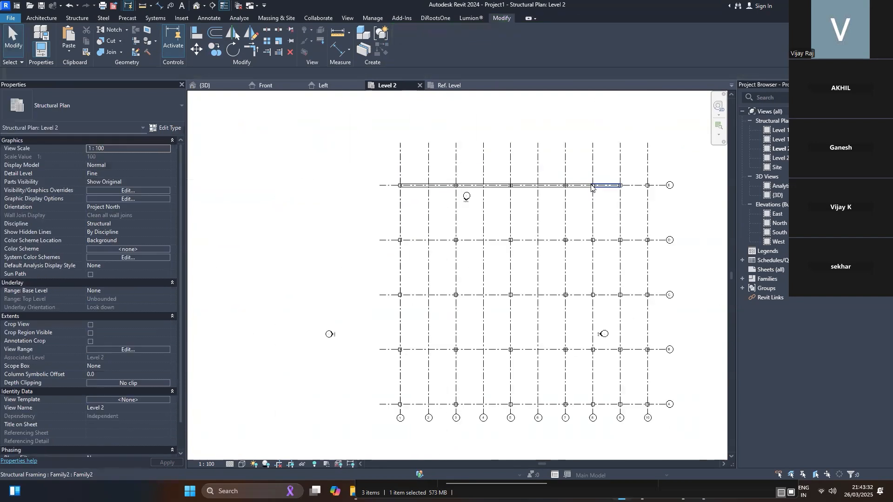
pyautogui.scroll(15, 407, 179)
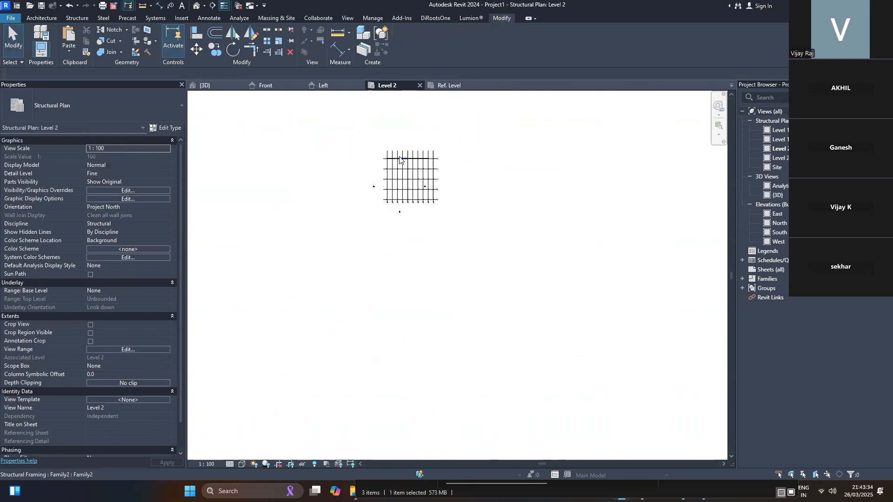
pyautogui.click(363, 180)
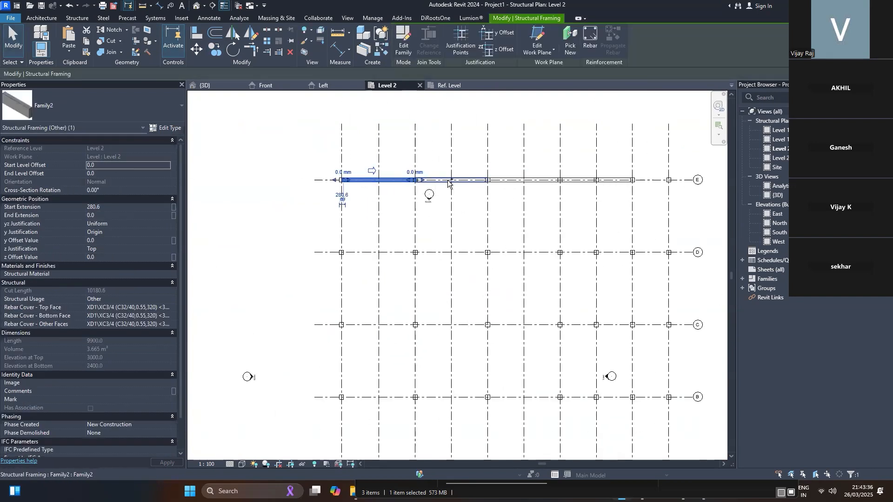
pyautogui.keyDown('ctrl'); pyautogui.click(533, 182); pyautogui.keyUp('ctrl')
pyautogui.keyDown('ctrl'); pyautogui.click(624, 183); pyautogui.keyUp('ctrl')
pyautogui.keyDown('ctrl'); pyautogui.click(638, 180); pyautogui.keyUp('ctrl')
pyautogui.scroll(3, 638, 181)
pyautogui.scroll(-4, 582, 183)
pyautogui.press('c')
pyautogui.press('o')
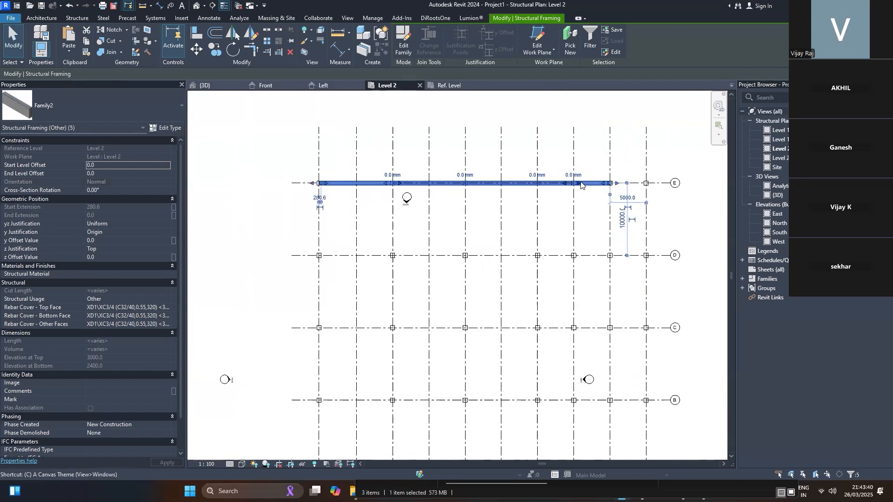
pyautogui.scroll(3, 265, 186)
pyautogui.scroll(2, 356, 183)
pyautogui.scroll(1, 354, 183)
pyautogui.click(346, 181)
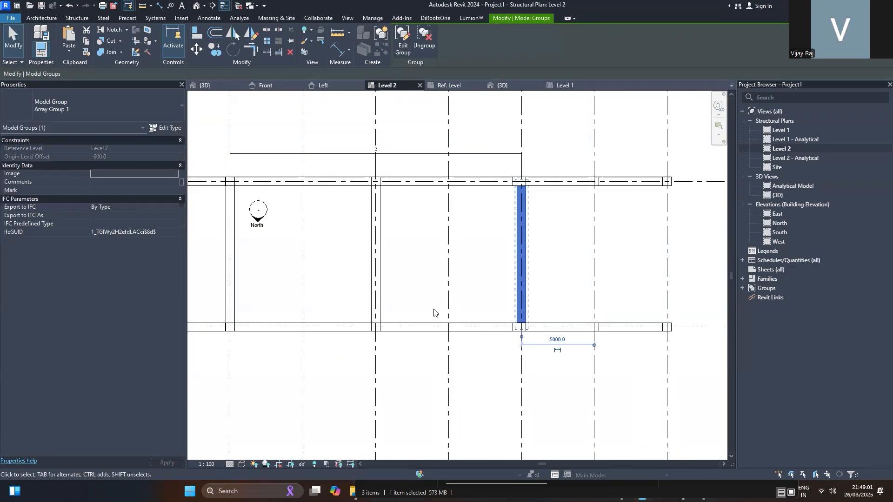
pyautogui.scroll(-2, 511, 187)
pyautogui.doubleClick(518, 190)
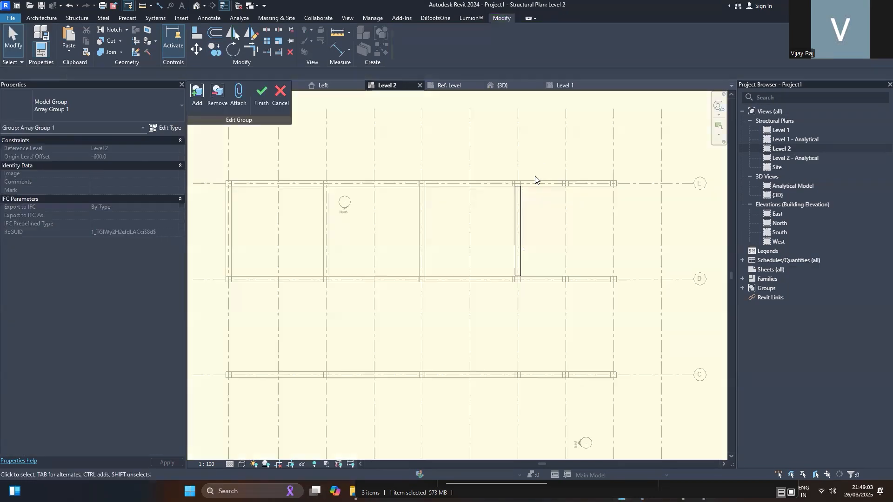
pyautogui.click(258, 94)
pyautogui.click(530, 222)
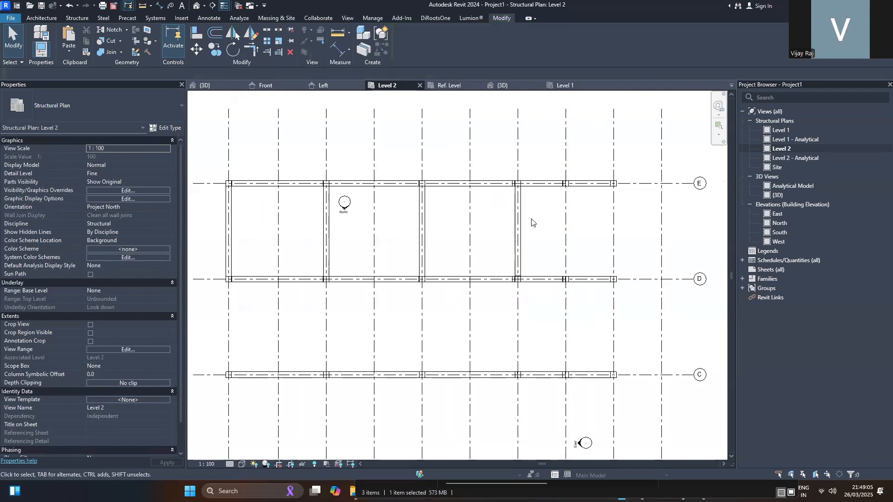
# Copy the cross-beam group on grid 7 between grids D and E to grids 8 and 9.
pyautogui.click(521, 217)
pyautogui.scroll(4, 521, 216)
pyautogui.press('c')
pyautogui.press('o')
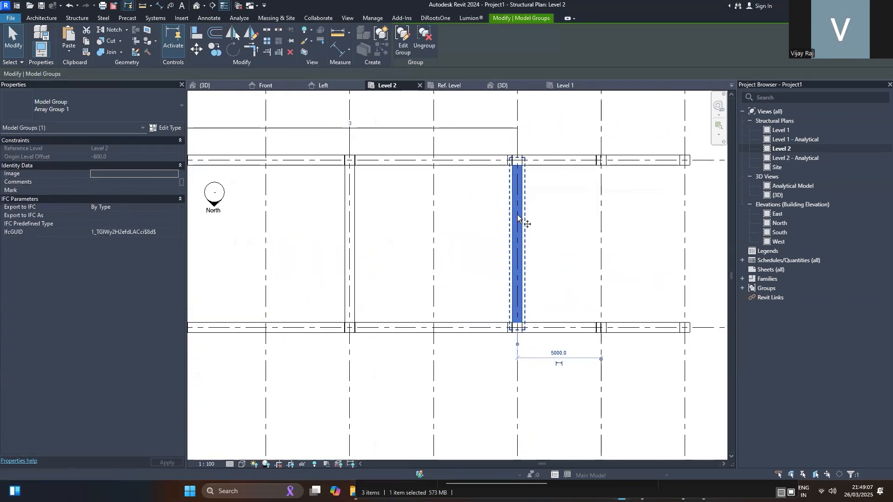
pyautogui.scroll(1, 503, 323)
pyautogui.click(520, 323)
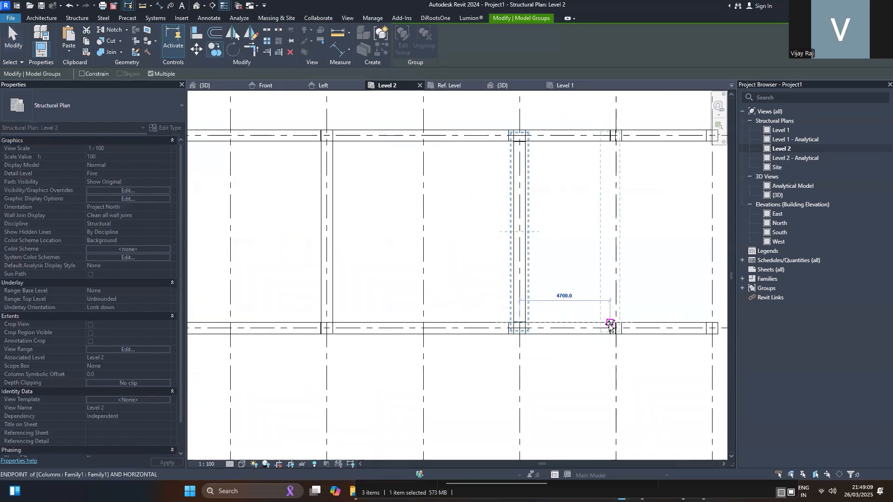
pyautogui.click(616, 323)
pyautogui.click(712, 323)
pyautogui.press('Escape')
pyautogui.scroll(-2, 644, 274)
pyautogui.scroll(-1, 643, 278)
pyautogui.press('Escape')
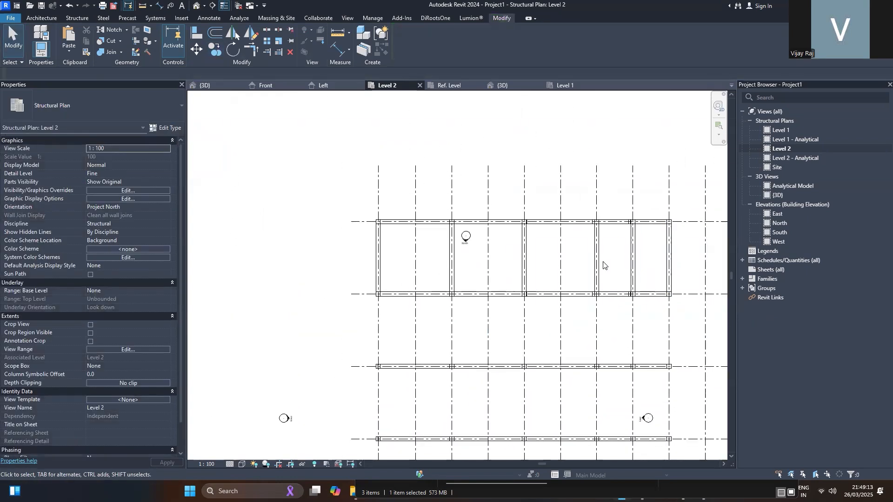
# Select all instances of the cross-beam group and copy them into the remaining bays down to grid A.
pyautogui.click(596, 258)
pyautogui.press('s')
pyautogui.press('a')
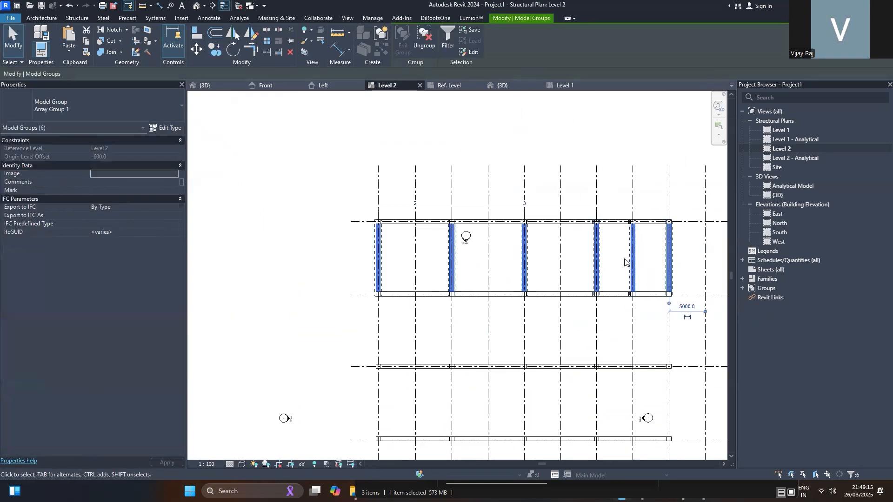
pyautogui.scroll(-3, 476, 232)
pyautogui.scroll(3, 486, 264)
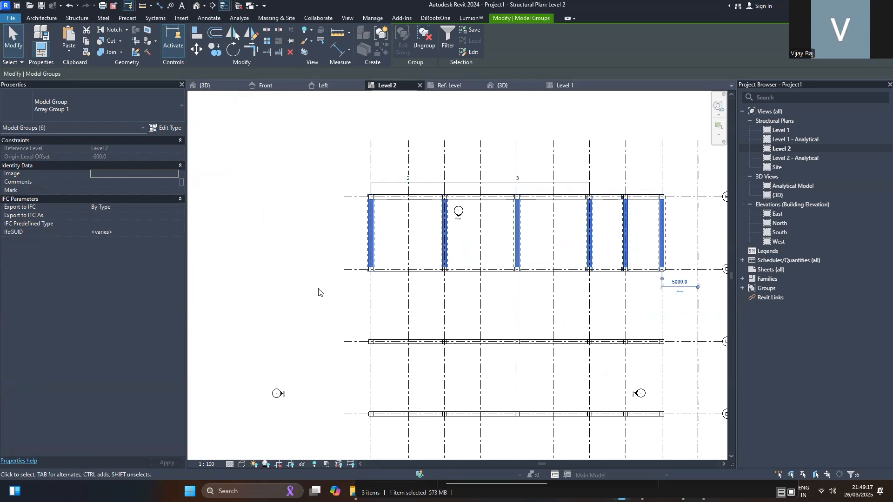
pyautogui.press('c')
pyautogui.press('o')
pyautogui.scroll(4, 368, 274)
pyautogui.click(365, 274)
pyautogui.scroll(-2, 368, 372)
pyautogui.scroll(3, 364, 384)
pyautogui.scroll(-3, 382, 302)
pyautogui.scroll(1, 369, 421)
pyautogui.scroll(-2, 386, 418)
pyautogui.scroll(1, 405, 325)
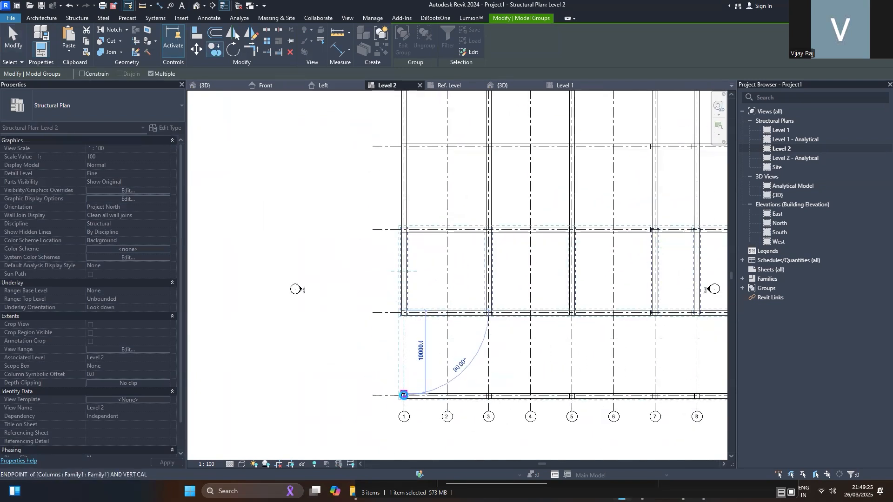
pyautogui.click(404, 395)
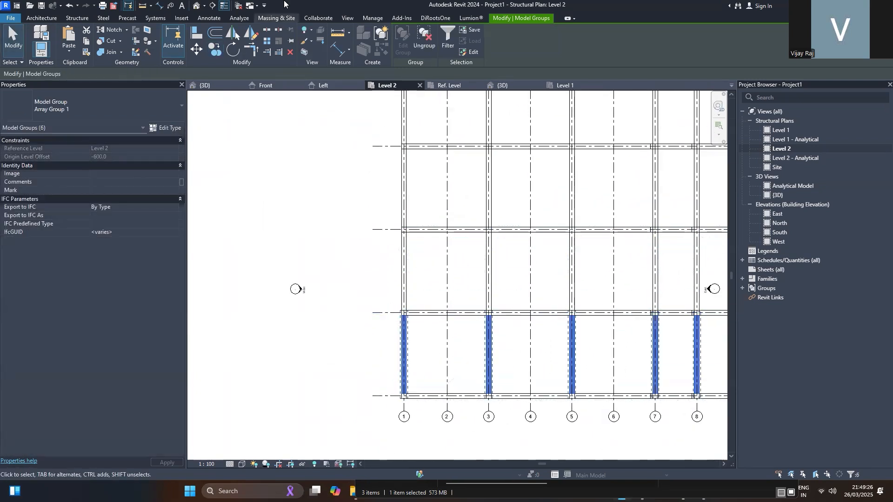
# Open the default 3D view and select all instances of the cross-beam group to check their placement.
pyautogui.click(195, 10)
pyautogui.scroll(1, 450, 202)
pyautogui.moveTo(635, 163)
pyautogui.keyDown('shift'); pyautogui.mouseDown(button='middle')
pyautogui.moveTo(474, 73)
pyautogui.moveTo(664, 96)
pyautogui.moveTo(634, 173)
pyautogui.moveTo(625, 169)
pyautogui.mouseUp(button='middle'); pyautogui.keyUp('shift')
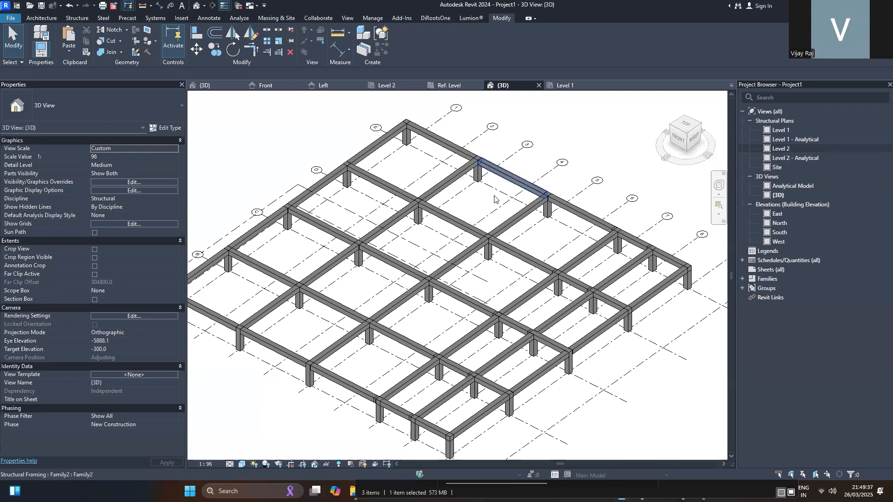
pyautogui.click(441, 187)
pyautogui.press('s')
pyautogui.press('a')
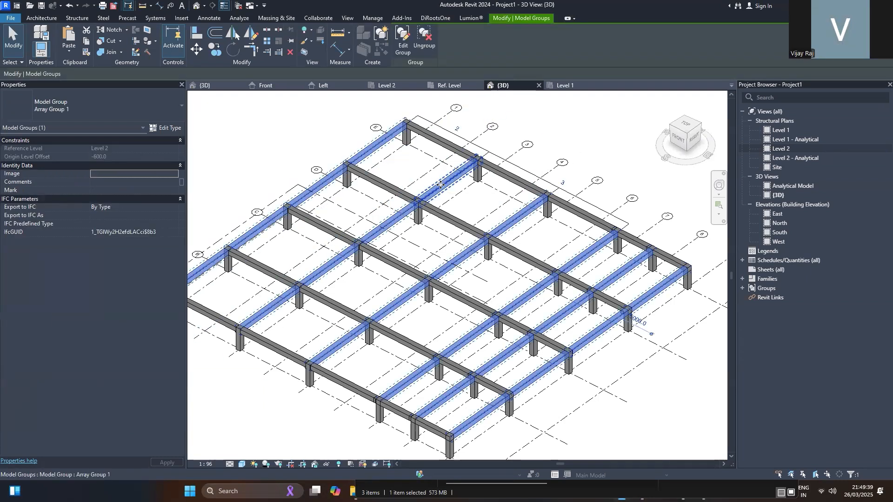
# Select all instances of the Family2 beam in 3D and examine the finished framing and its column joints.
pyautogui.click(517, 183)
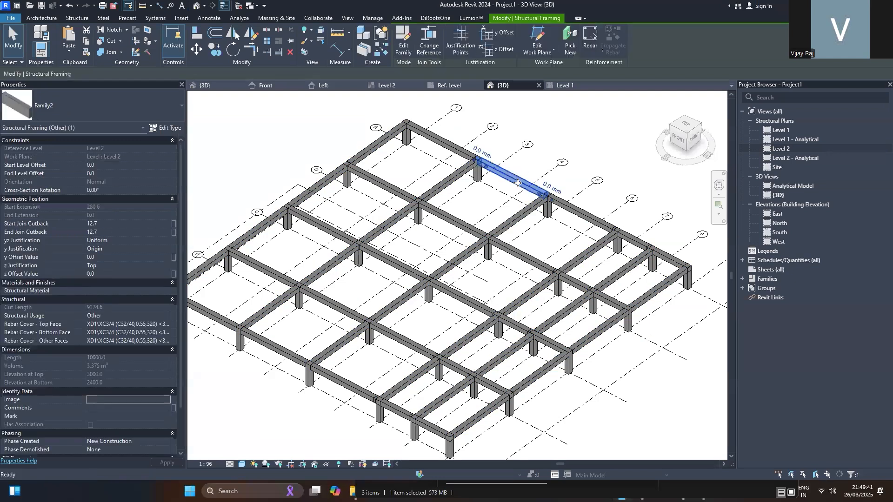
pyautogui.press('s')
pyautogui.press('a')
pyautogui.scroll(-1, 410, 316)
pyautogui.keyDown('shift'); pyautogui.moveTo(410, 316); pyautogui.dragTo(499, 285, button='middle'); pyautogui.keyUp('shift')
pyautogui.keyDown('shift'); pyautogui.moveTo(573, 215); pyautogui.dragTo(431, 318, button='middle'); pyautogui.keyUp('shift')
pyautogui.click(430, 316)
pyautogui.scroll(2, 428, 300)
pyautogui.scroll(2, 427, 300)
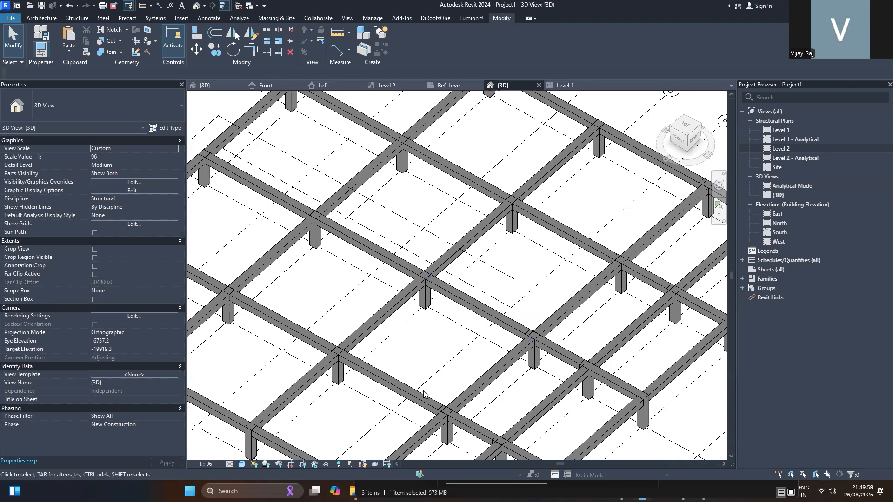
# On Level 1, start a sketched beam system and draw a rectangular boundary about 45000 by 43000 mm beside the grid.
pyautogui.doubleClick(794, 131)
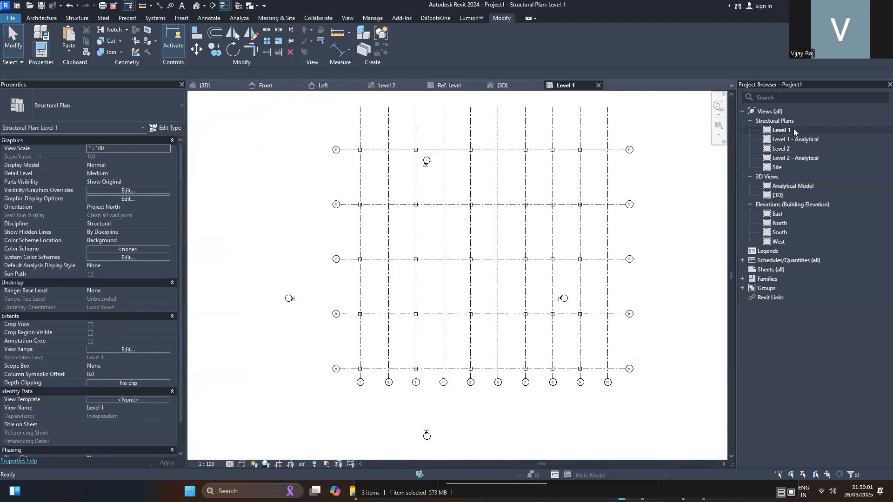
pyautogui.click(82, 19)
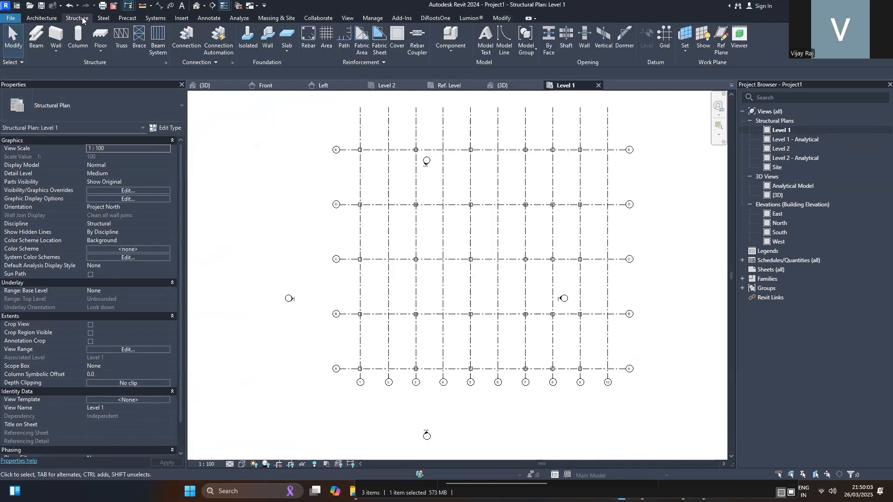
pyautogui.click(158, 41)
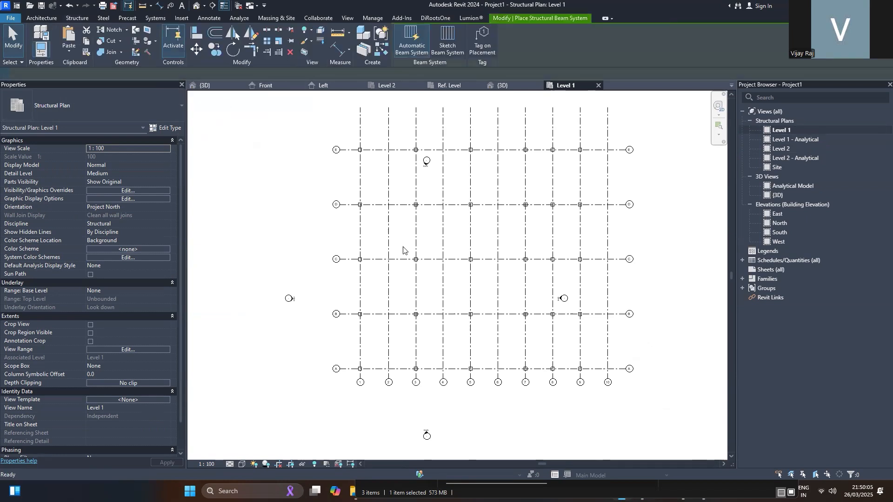
pyautogui.scroll(-2, 374, 272)
pyautogui.scroll(-1, 373, 272)
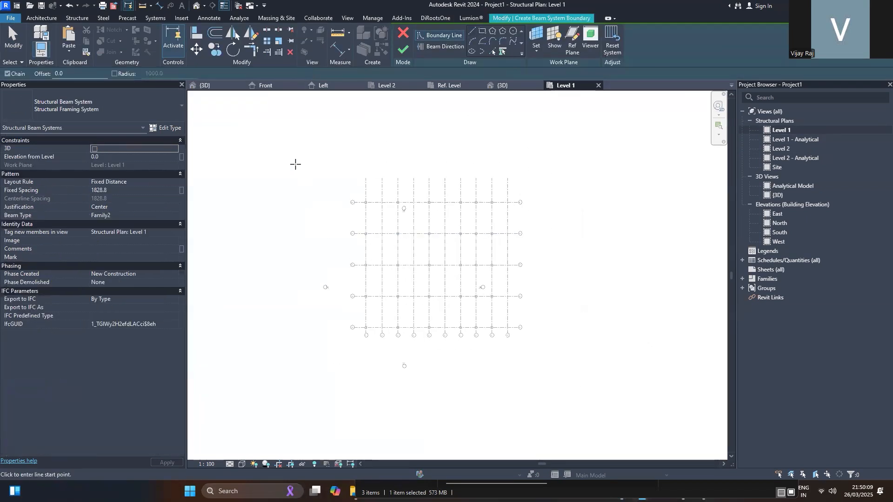
pyautogui.click(482, 32)
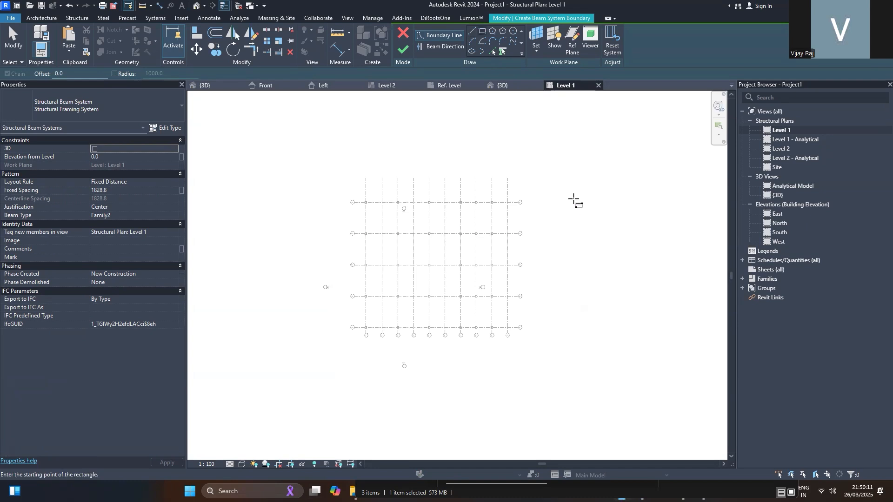
pyautogui.click(575, 198)
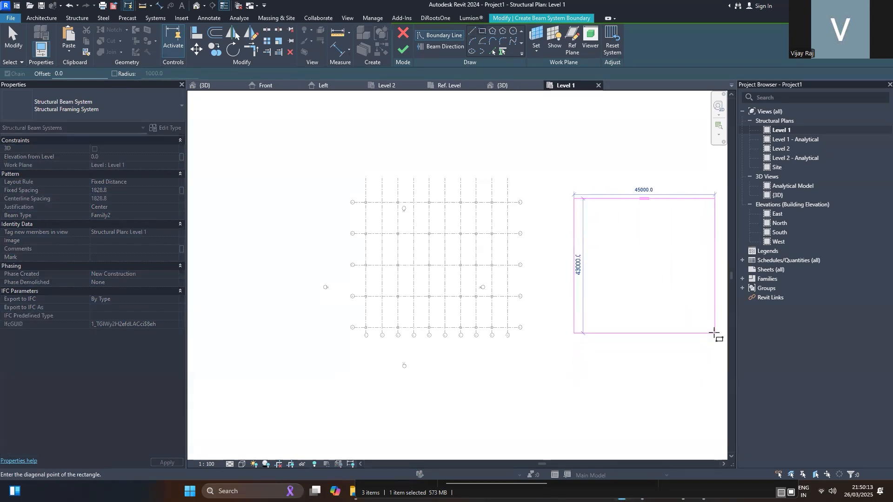
pyautogui.click(715, 333)
pyautogui.scroll(-2, 558, 313)
pyautogui.scroll(3, 681, 279)
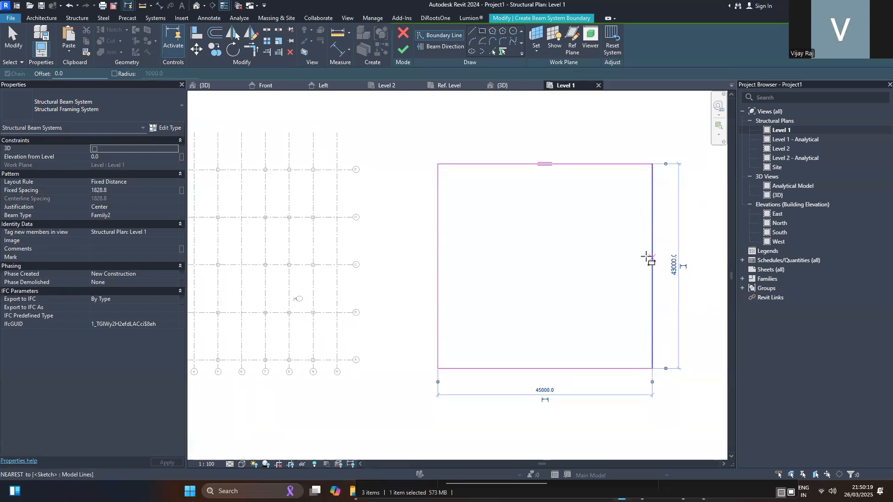
# Move the boundary's right edge outward and its lower edge upward, making the rectangle about 53000 by 35000 mm.
pyautogui.press('Escape')
pyautogui.press('Escape')
pyautogui.click(652, 234)
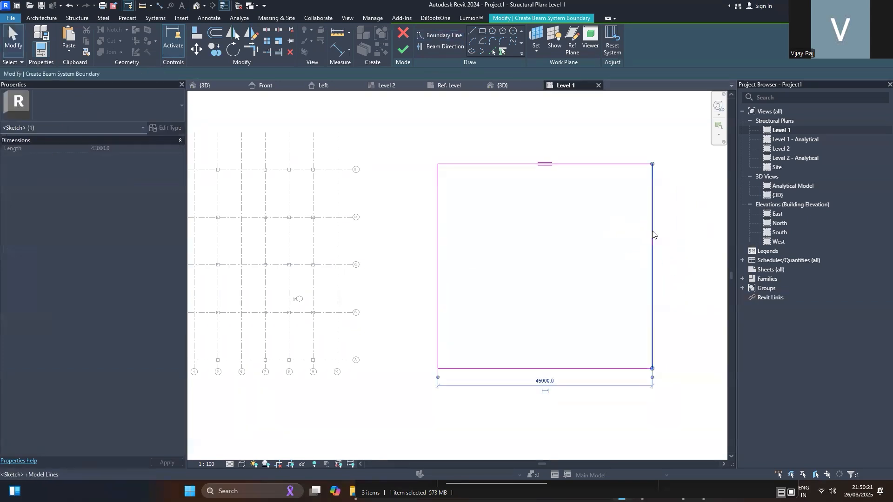
pyautogui.scroll(-3, 475, 239)
pyautogui.scroll(3, 552, 250)
pyautogui.moveTo(611, 237); pyautogui.dragTo(648, 237)
pyautogui.click(512, 363)
pyautogui.moveTo(521, 363); pyautogui.dragTo(524, 325)
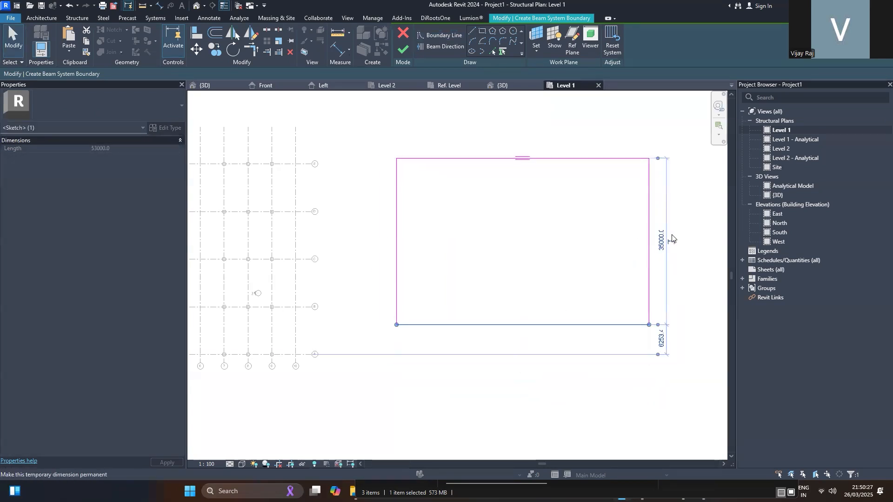
# Switch the beam direction to the boundary's left edge and back to its upper edge.
pyautogui.click(432, 49)
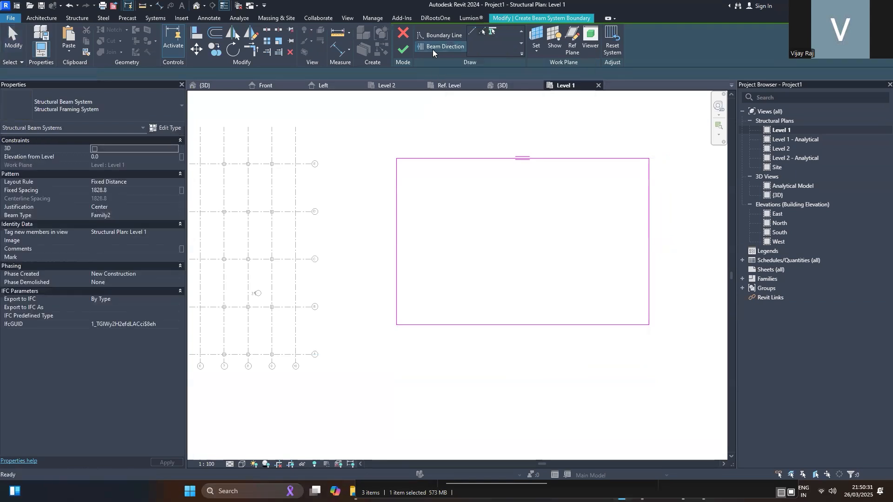
pyautogui.click(398, 213)
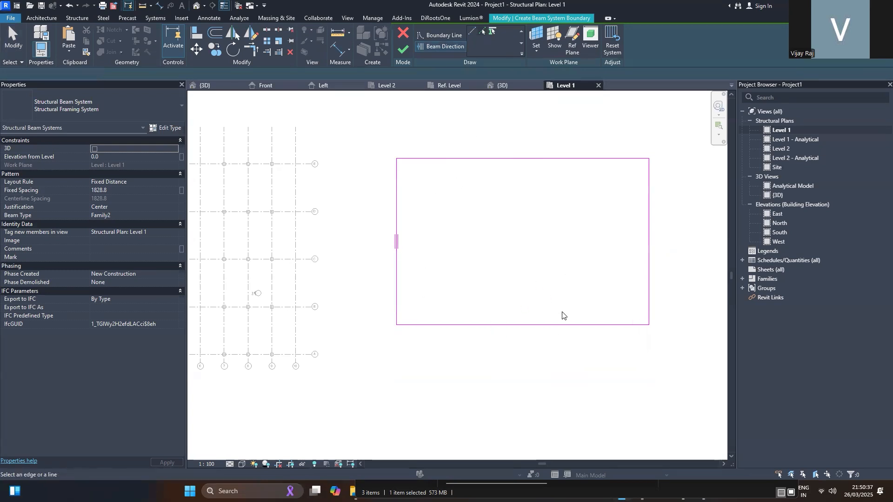
pyautogui.scroll(-3, 578, 299)
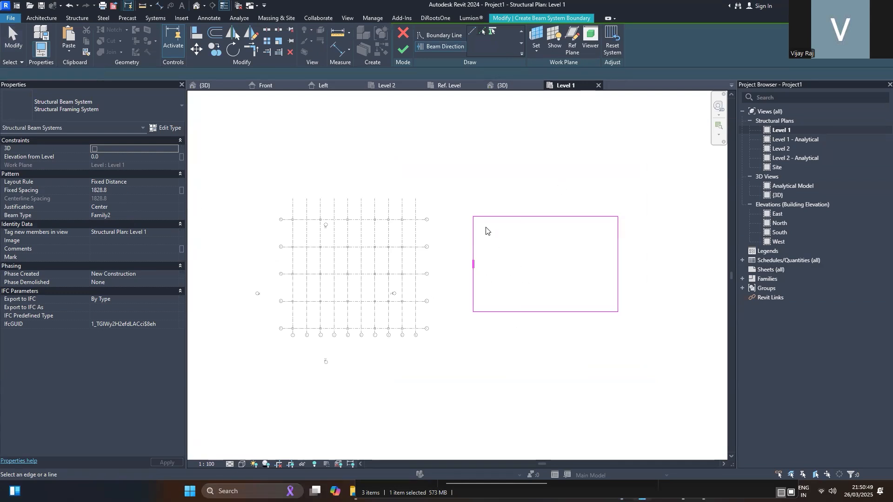
pyautogui.click(535, 217)
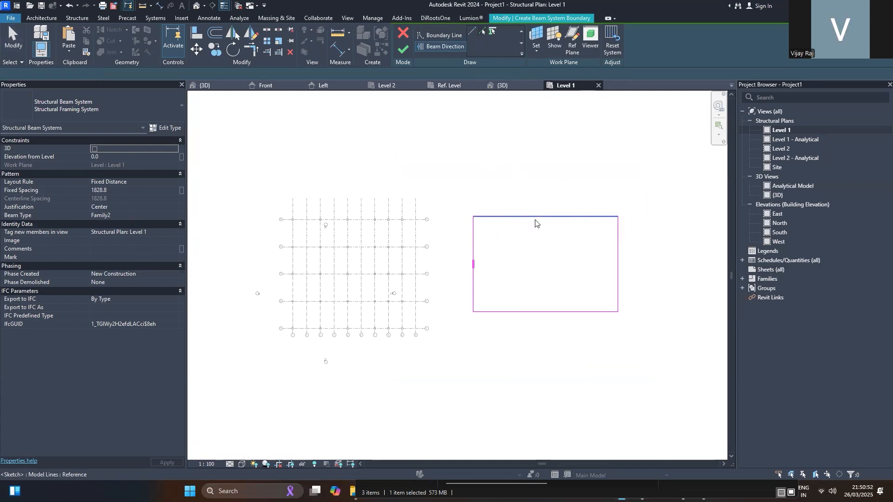
# Set the beam system's fixed spacing to 2000 mm, keep Family2 as the beam type, and finish the sketch.
pyautogui.click(115, 190)
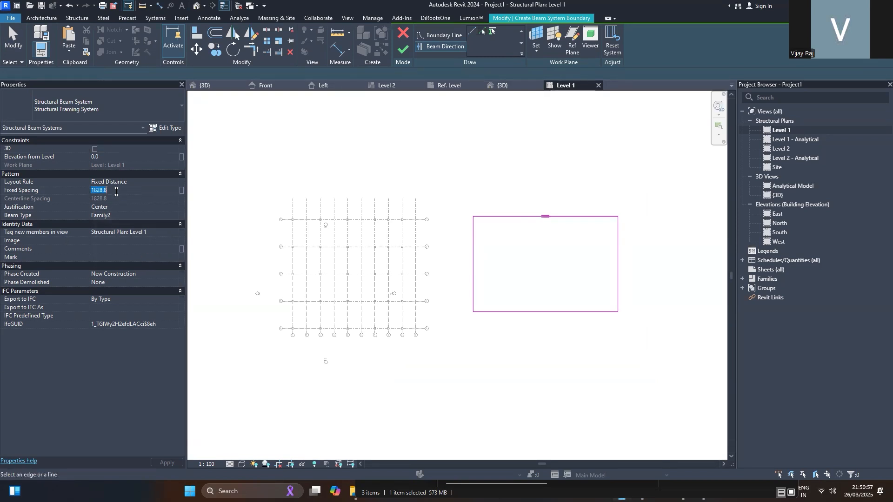
pyautogui.write('2000')
pyautogui.click(173, 216)
pyautogui.click(173, 215)
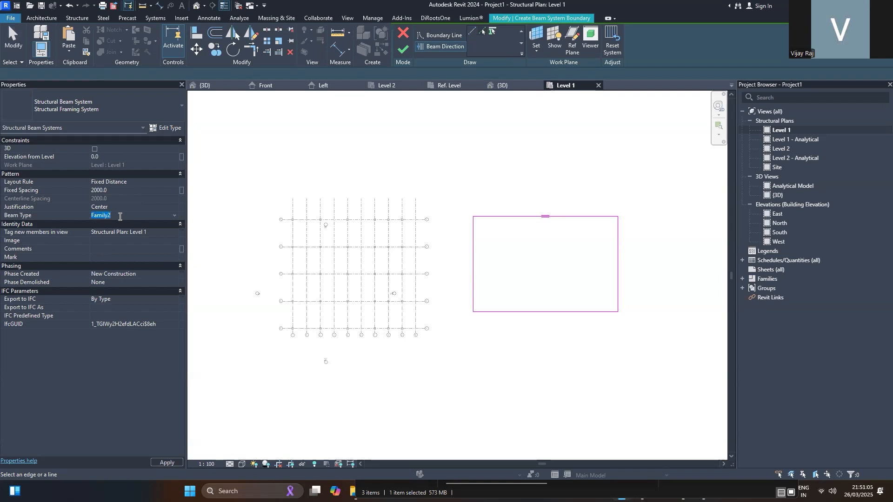
pyautogui.click(174, 215)
pyautogui.scroll(-1, 167, 233)
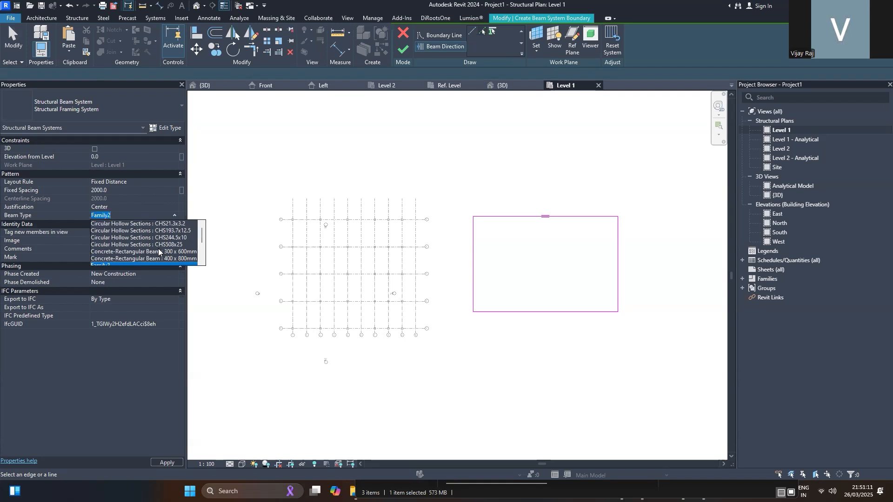
pyautogui.scroll(-1, 141, 233)
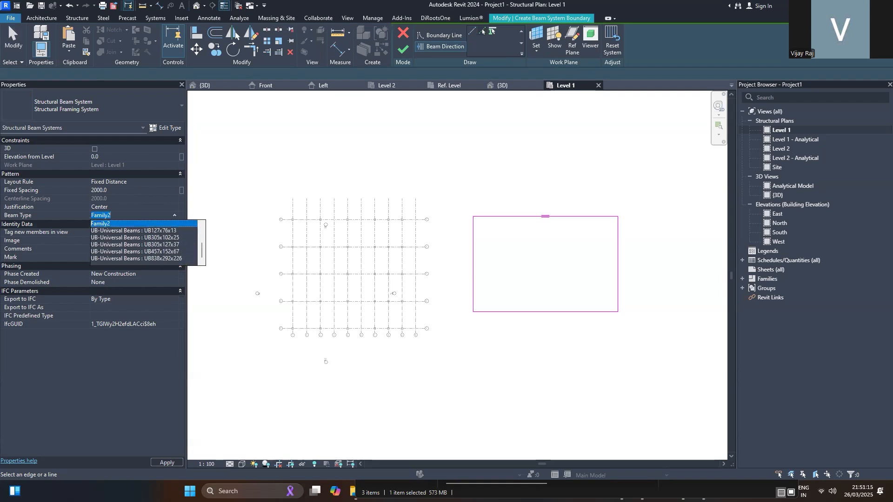
pyautogui.click(834, 252)
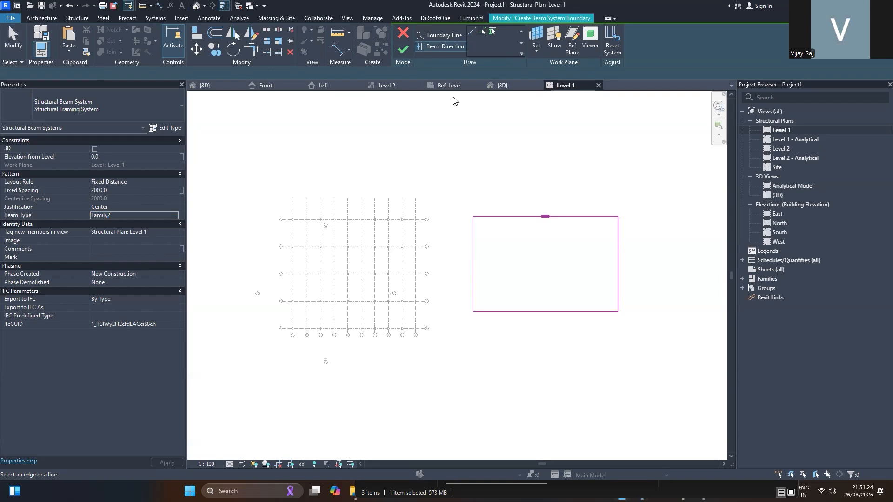
pyautogui.click(403, 48)
# Examine the new beam system in plan and in the default 3D view, selecting individual beams.
pyautogui.scroll(3, 455, 216)
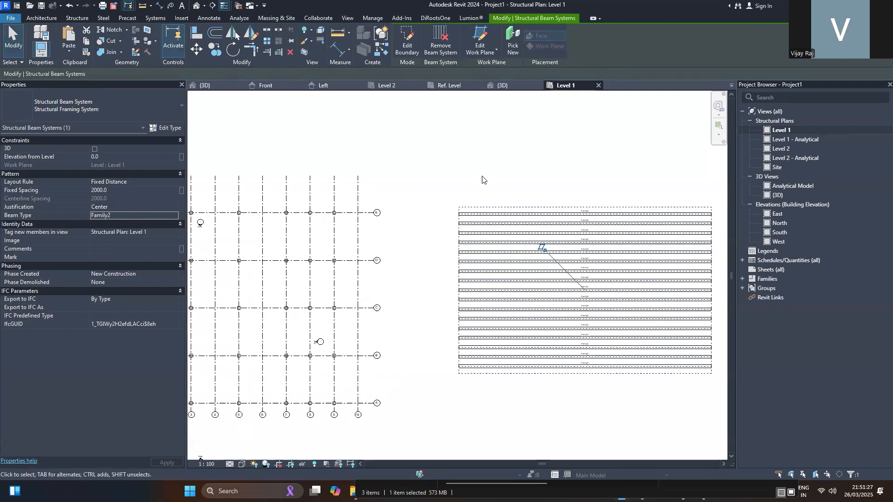
pyautogui.scroll(7, 644, 242)
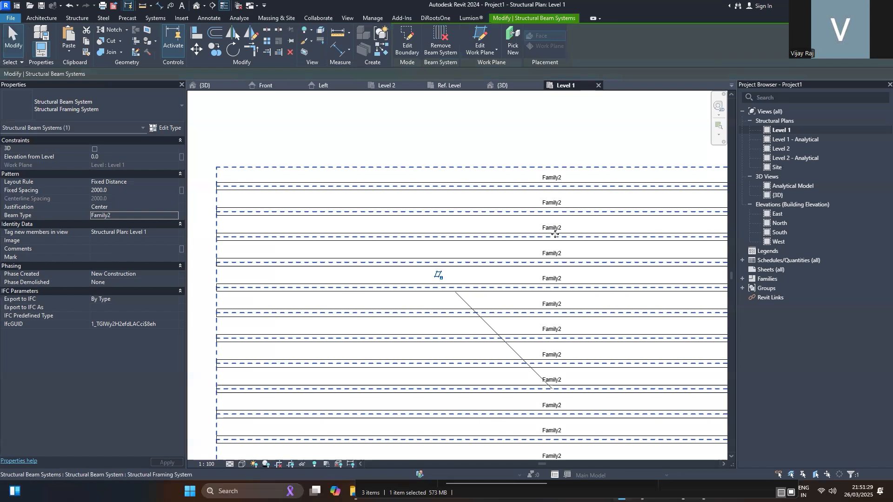
pyautogui.scroll(-4, 555, 234)
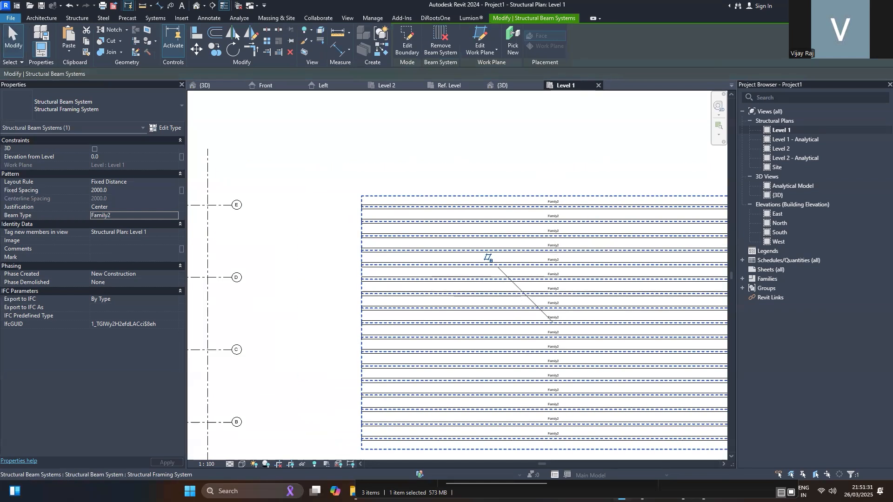
pyautogui.click(196, 5)
pyautogui.scroll(-7, 503, 327)
pyautogui.scroll(3, 664, 398)
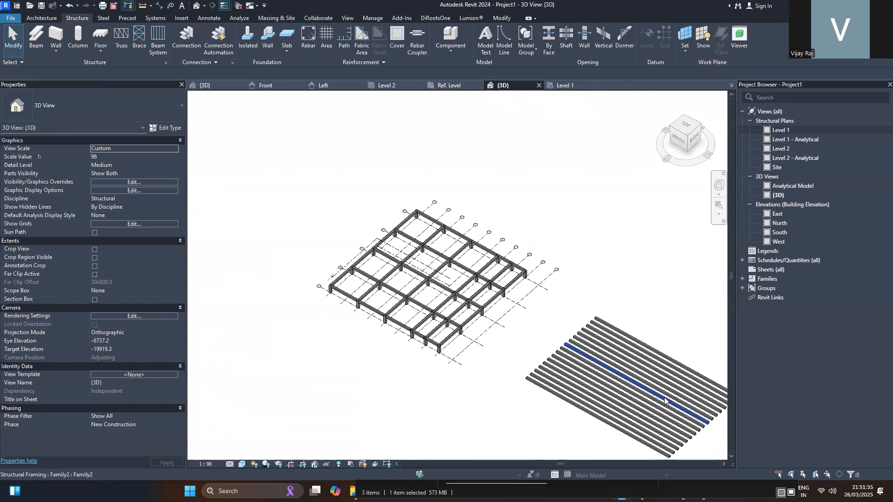
pyautogui.click(664, 398)
pyautogui.keyDown('shift'); pyautogui.moveTo(625, 345); pyautogui.dragTo(467, 266, button='middle'); pyautogui.keyUp('shift')
pyautogui.click(599, 310)
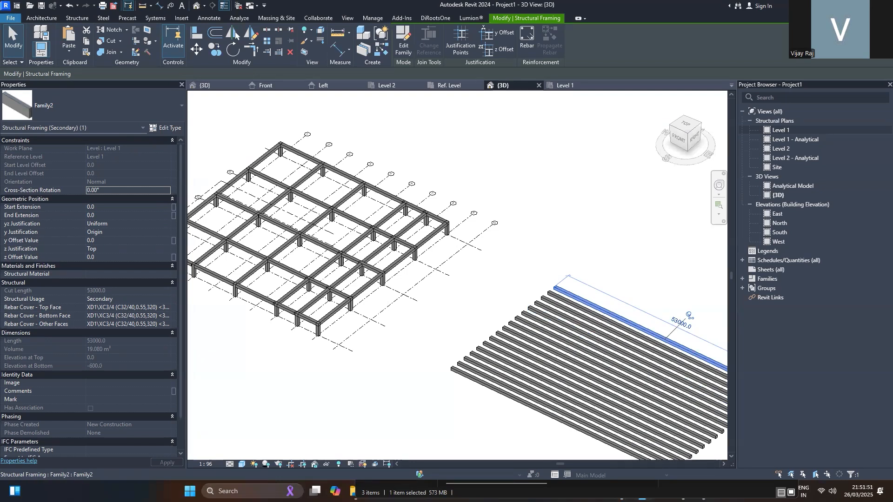
pyautogui.scroll(-2, 493, 188)
pyautogui.click(497, 188)
# On Level 1, place a horizontal UB838x292x226 universal beam about 56000 mm long just above the beam system.
pyautogui.doubleClick(781, 131)
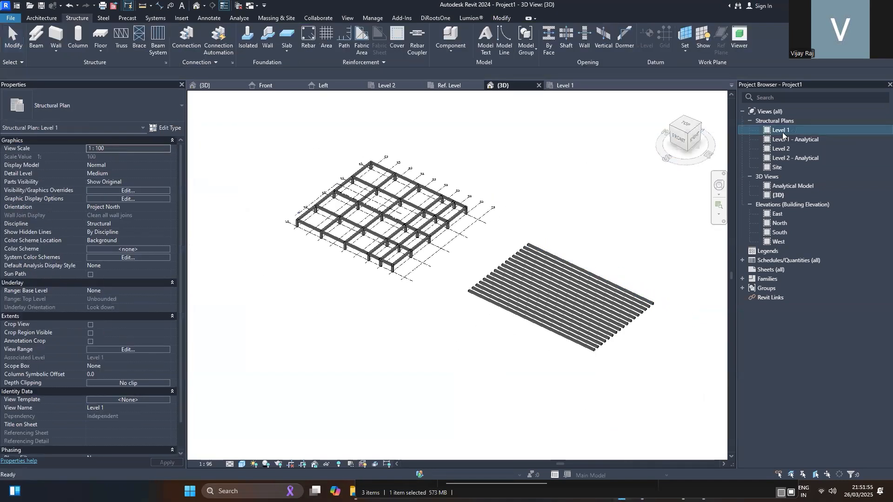
pyautogui.scroll(-1, 353, 246)
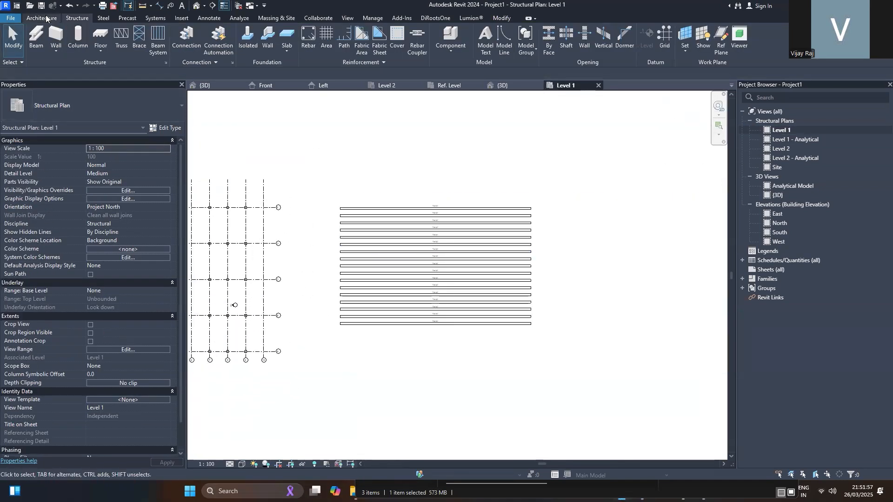
pyautogui.click(37, 39)
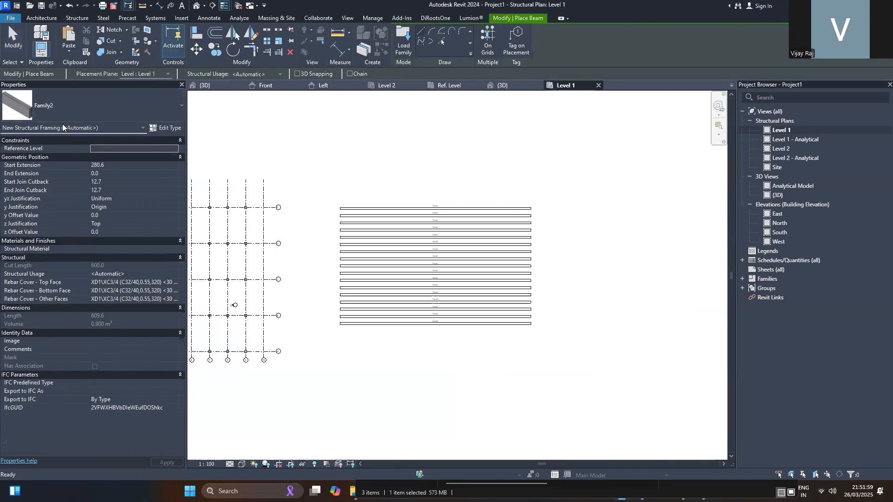
pyautogui.click(74, 105)
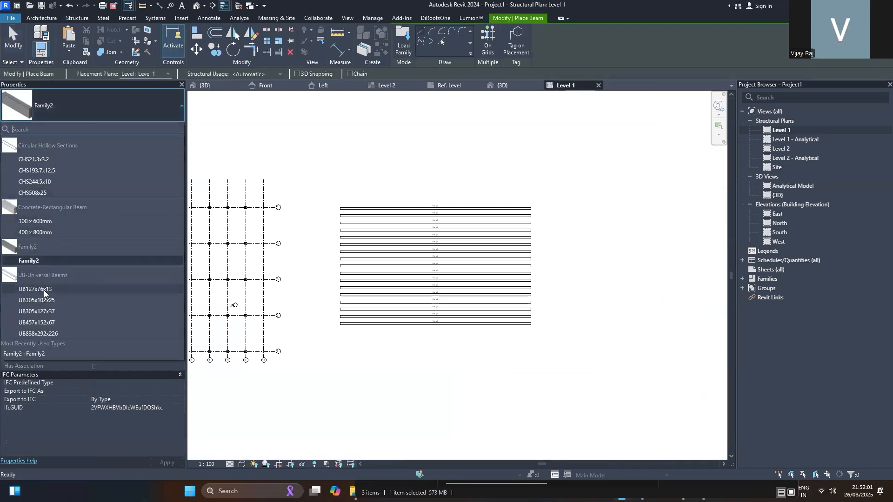
pyautogui.click(37, 334)
pyautogui.click(336, 184)
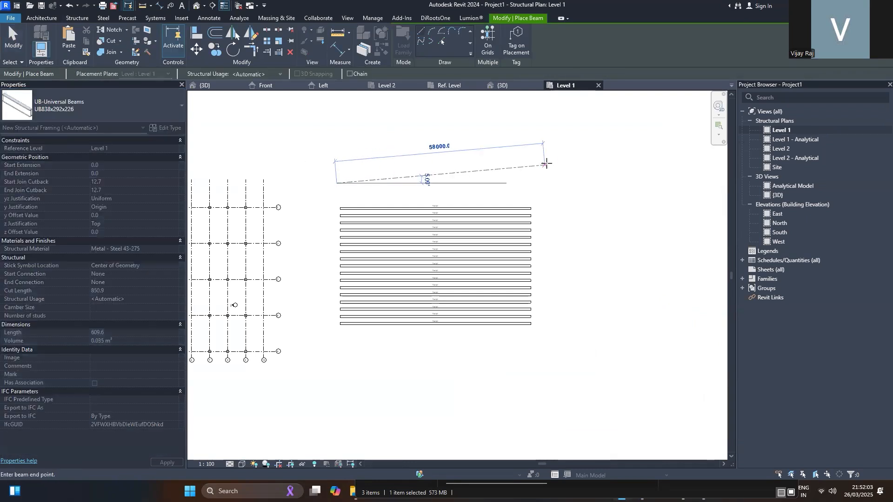
pyautogui.click(538, 183)
pyautogui.press('Escape')
pyautogui.press('Escape')
# Select the universal beam in the default 3D view and examine its I-shaped section at the end.
pyautogui.scroll(2, 247, 106)
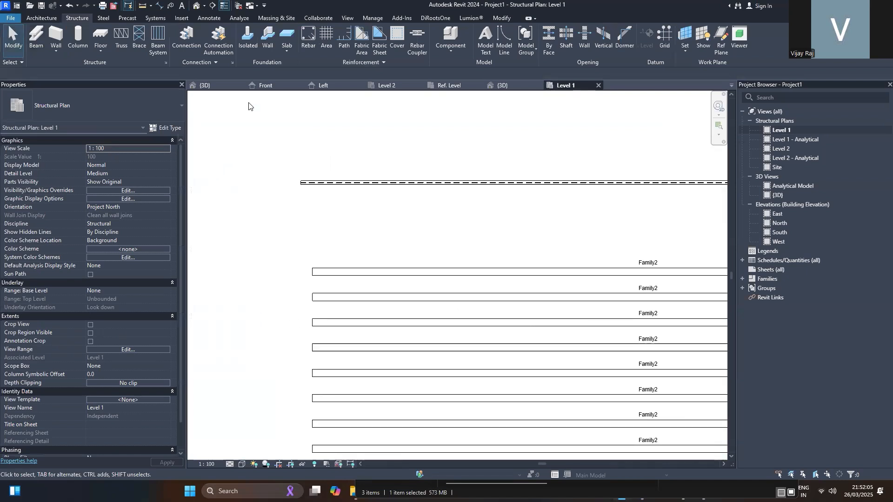
pyautogui.click(196, 6)
pyautogui.scroll(5, 638, 185)
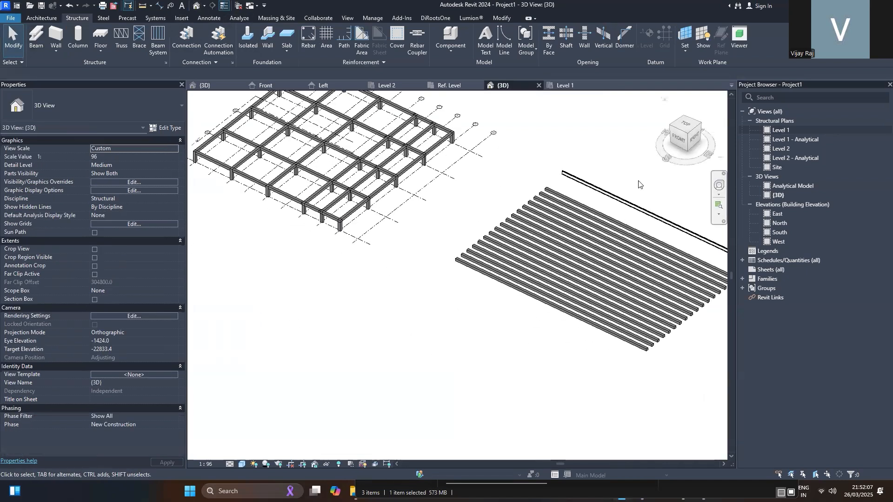
pyautogui.click(602, 210)
pyautogui.scroll(-3, 390, 170)
pyautogui.scroll(10, 602, 208)
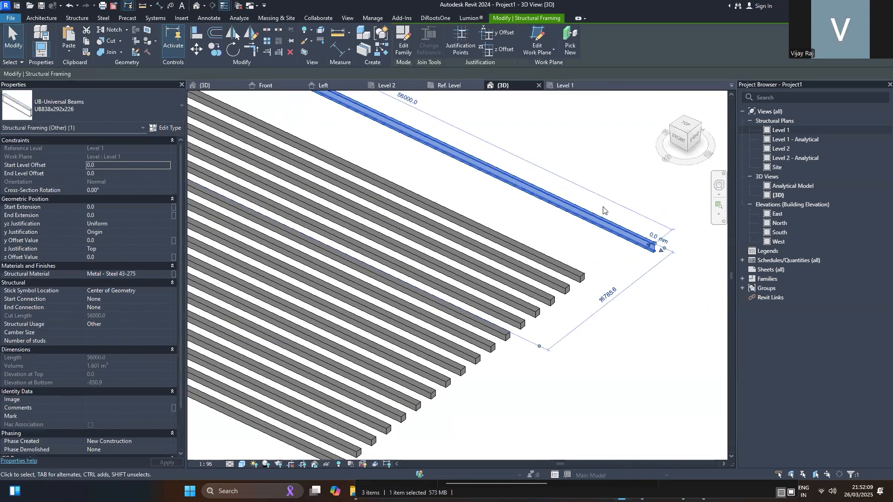
pyautogui.scroll(1, 583, 295)
pyautogui.click(653, 314)
pyautogui.click(649, 311)
pyautogui.scroll(-1, 693, 377)
pyautogui.keyDown('shift'); pyautogui.moveTo(666, 357); pyautogui.dragTo(639, 353, button='middle'); pyautogui.keyUp('shift')
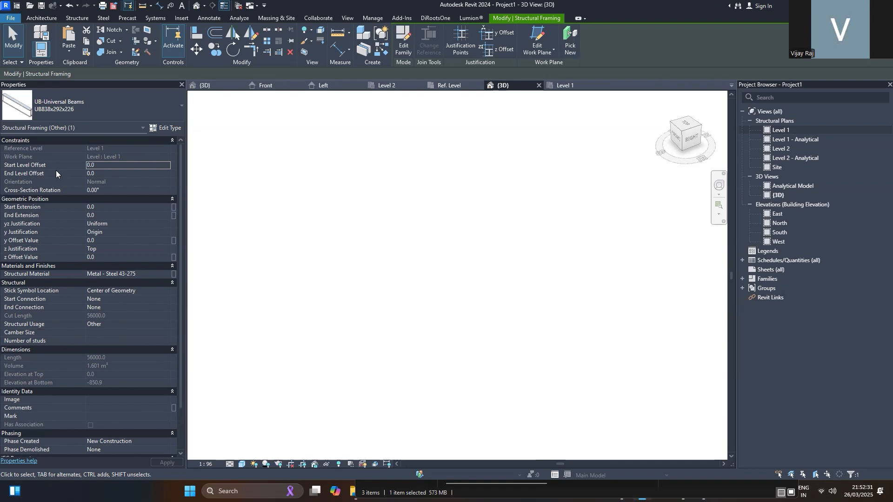
pyautogui.scroll(-3, 416, 268)
pyautogui.scroll(5, 242, 362)
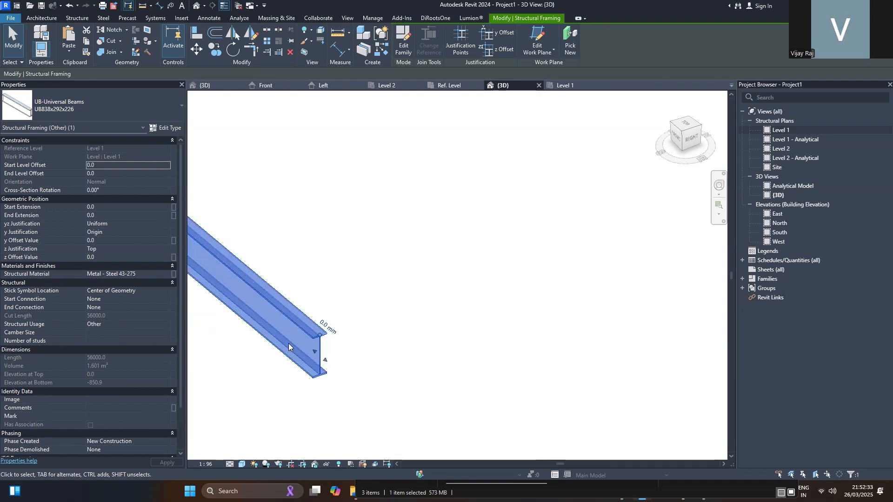
# Edit the selected UB838x292x226 beam type, setting its section height to 100 cm and web thickness to 3 cm.
pyautogui.click(160, 128)
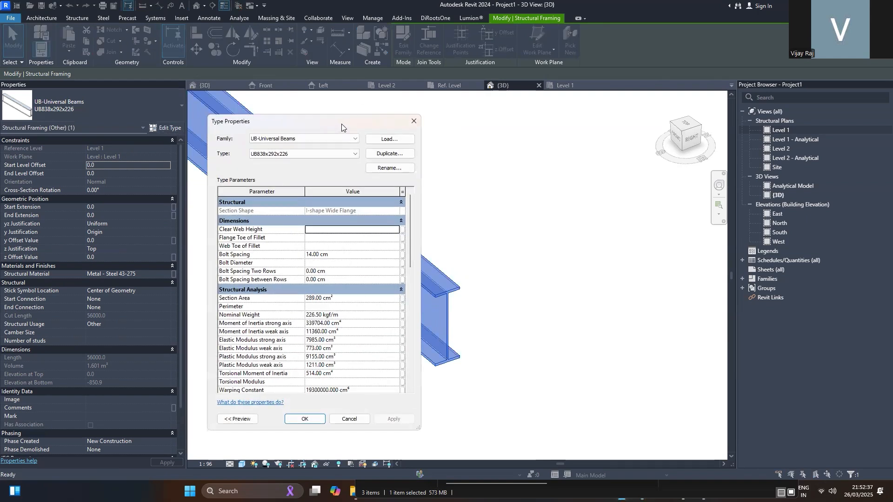
pyautogui.moveTo(342, 124); pyautogui.dragTo(621, 96)
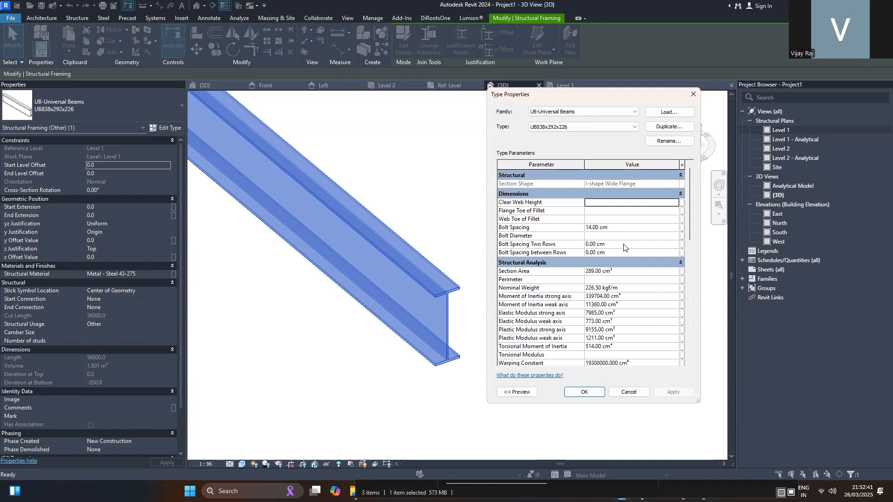
pyautogui.scroll(-3, 623, 247)
pyautogui.scroll(-3, 623, 247)
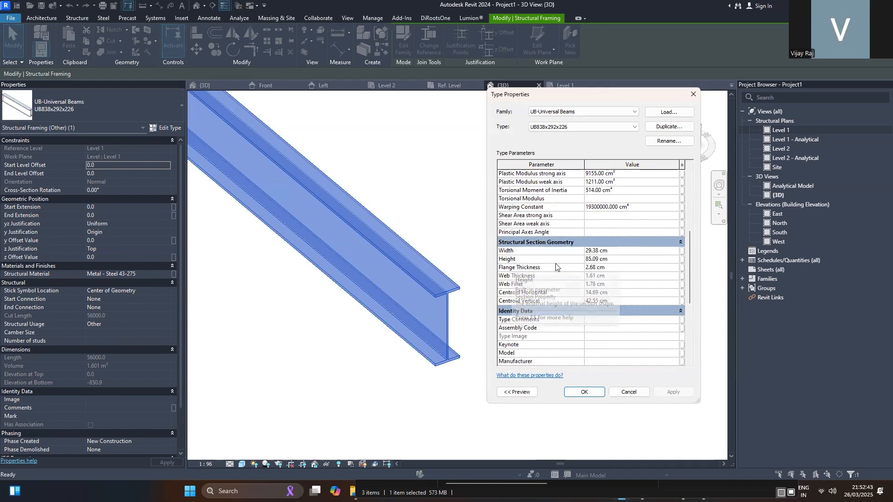
pyautogui.click(631, 259)
pyautogui.write('100')
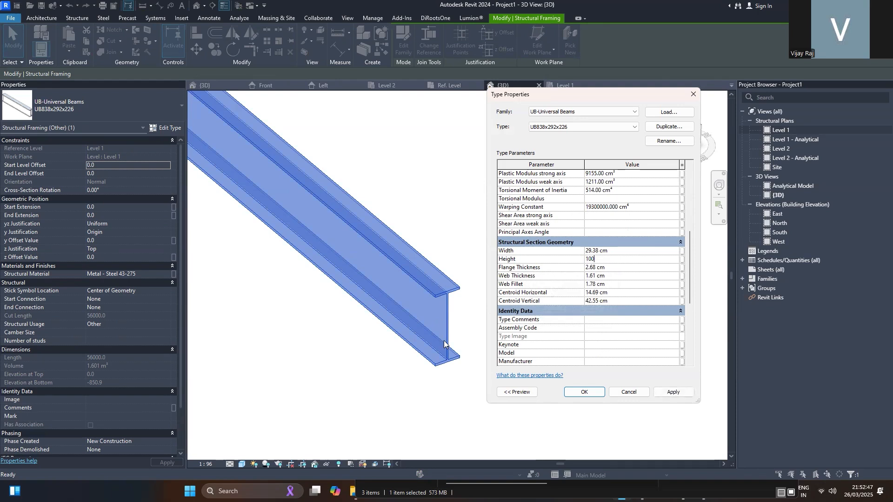
pyautogui.click(623, 276)
pyautogui.write('3')
pyautogui.click(674, 392)
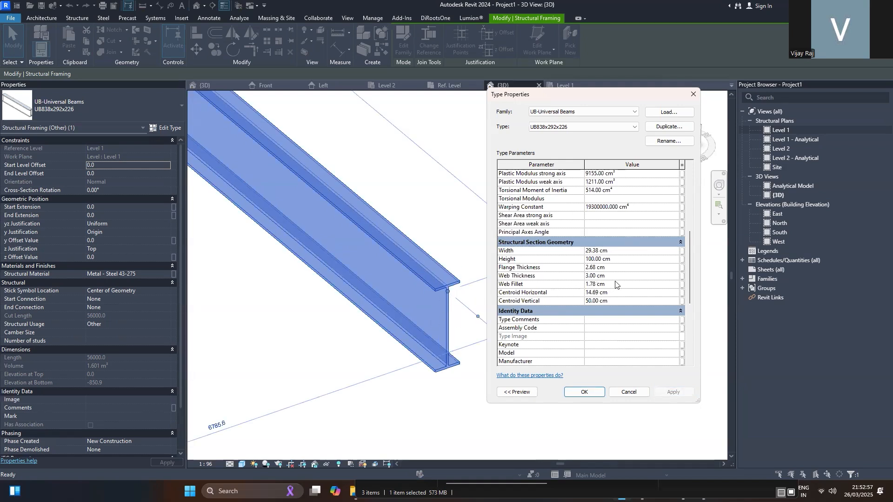
# Set the universal beam type's flange thickness to 10 cm, apply it and close the type properties.
pyautogui.click(626, 292)
pyautogui.click(617, 268)
pyautogui.write('10')
pyautogui.click(675, 392)
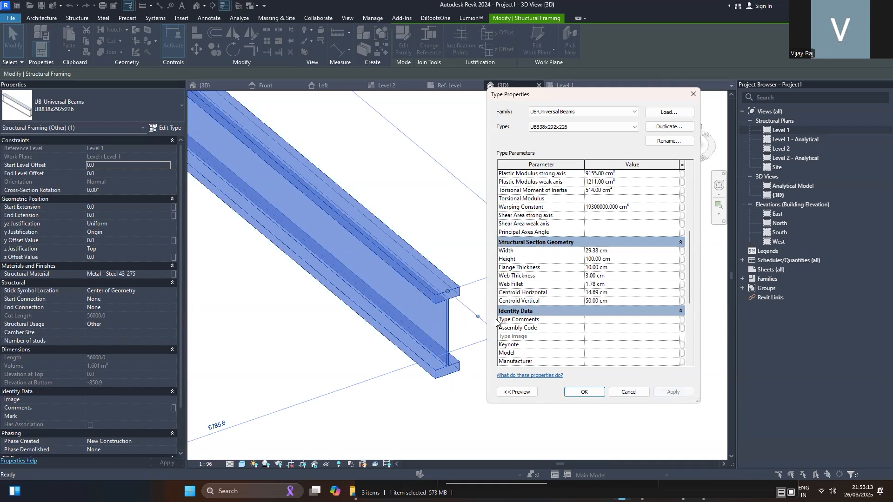
pyautogui.hotkey('alt', 'Tab')
pyautogui.click(693, 96)
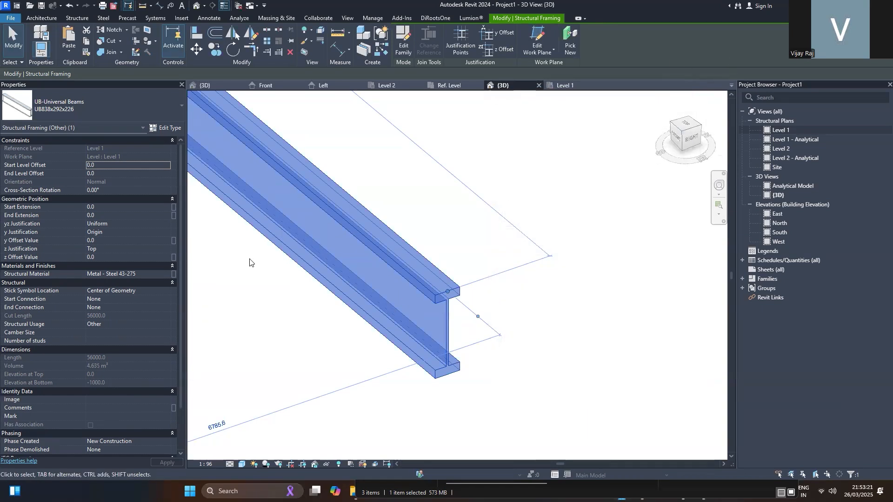
# Examine the modified universal beam, its available section types and the Level 2 concrete frame in 3D.
pyautogui.scroll(-2, 491, 320)
pyautogui.scroll(-2, 511, 372)
pyautogui.click(517, 364)
pyautogui.scroll(-2, 511, 352)
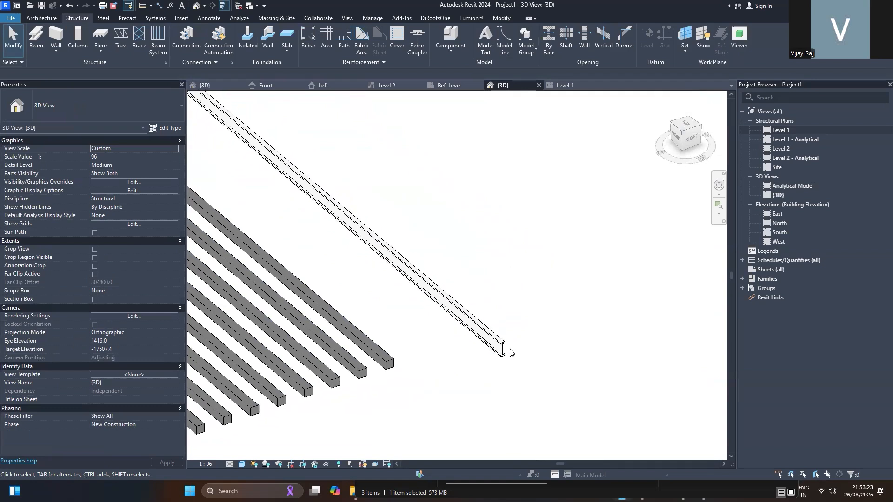
pyautogui.click(503, 347)
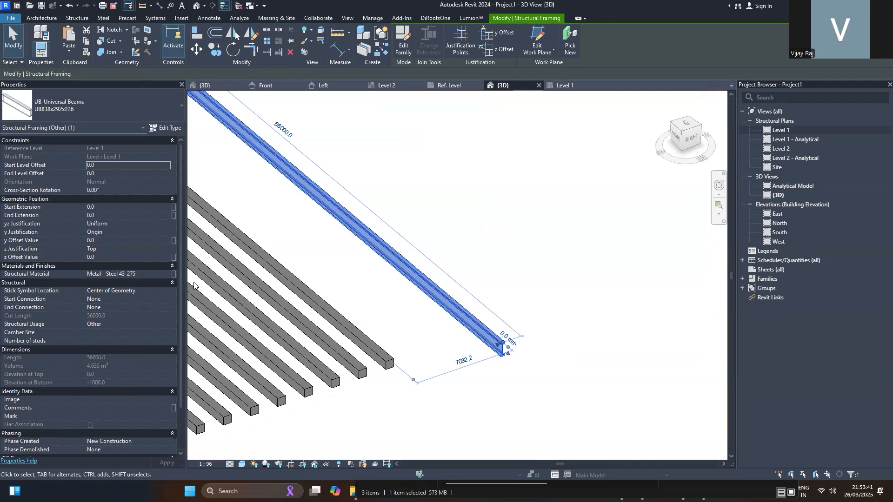
pyautogui.click(76, 112)
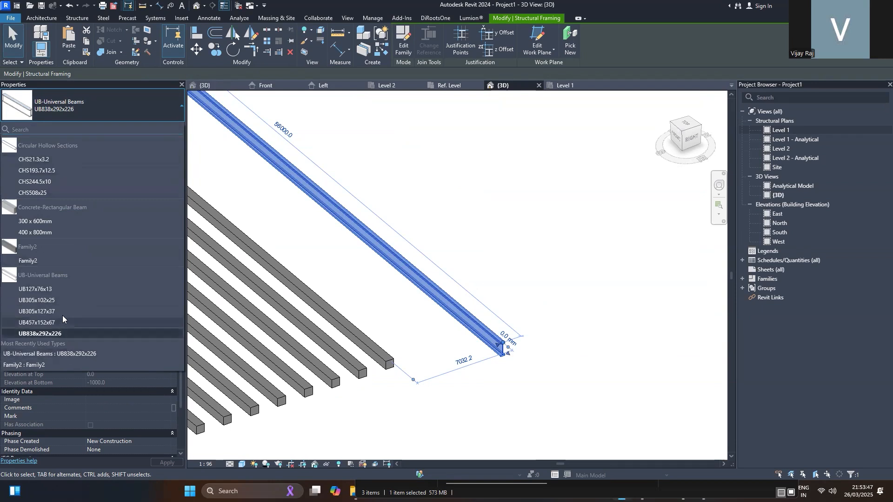
pyautogui.click(571, 193)
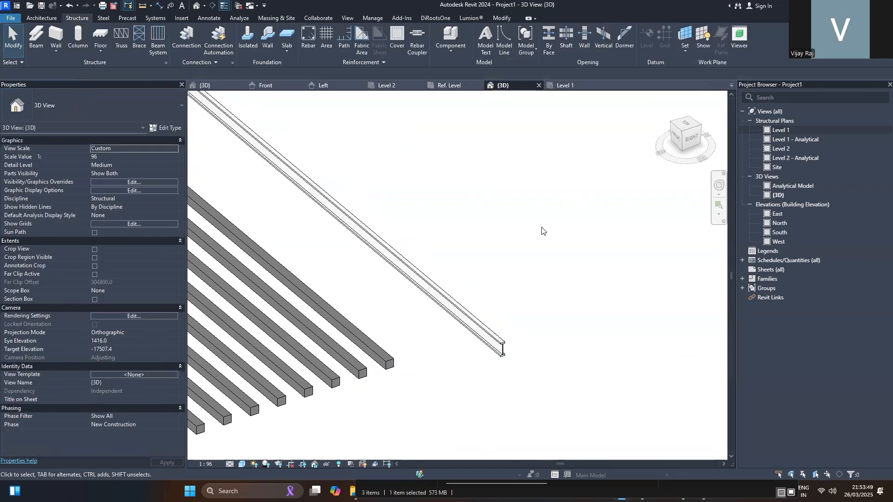
pyautogui.scroll(-5, 541, 230)
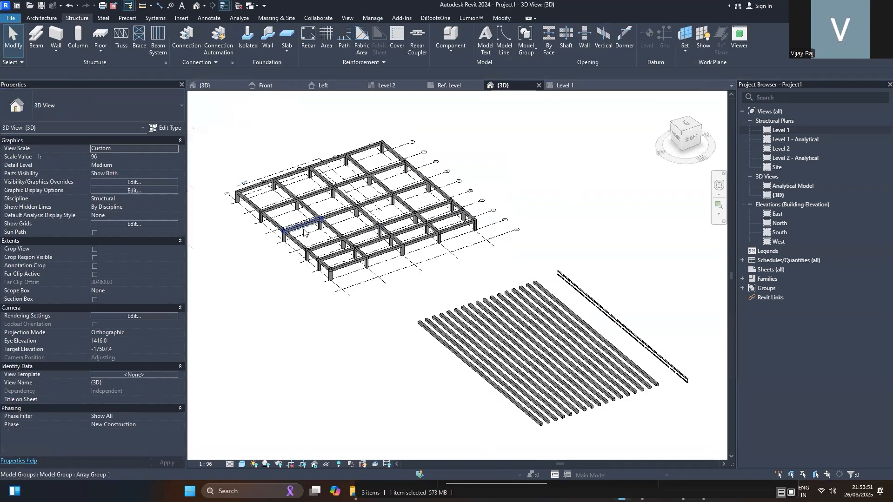
pyautogui.scroll(2, 304, 232)
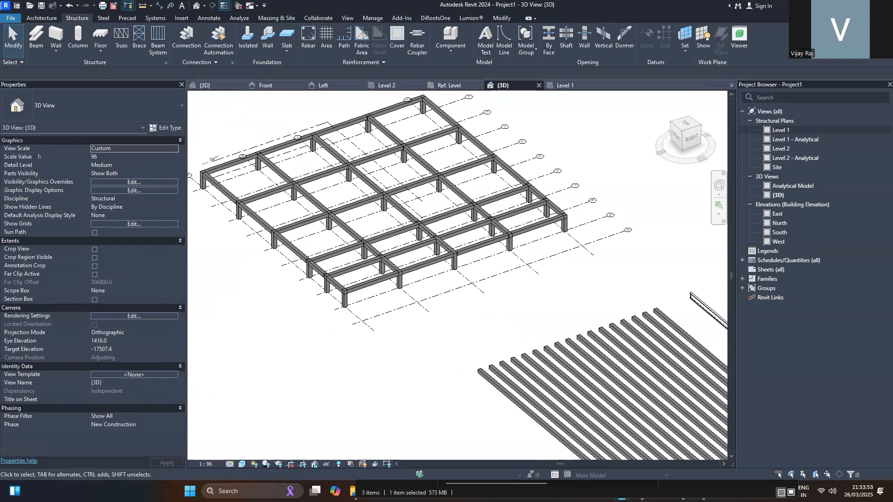
pyautogui.scroll(3, 330, 170)
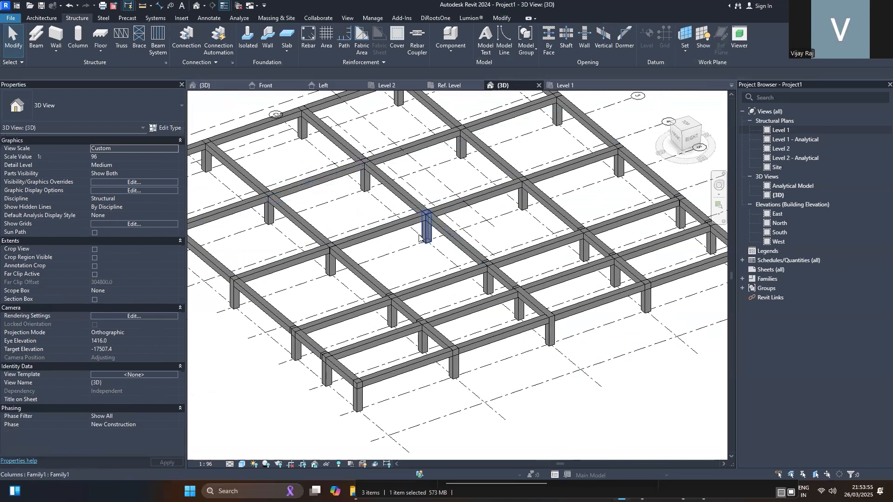
pyautogui.click(427, 228)
# Open the Level 1 structural plan and close the inactive views.
pyautogui.doubleClick(788, 130)
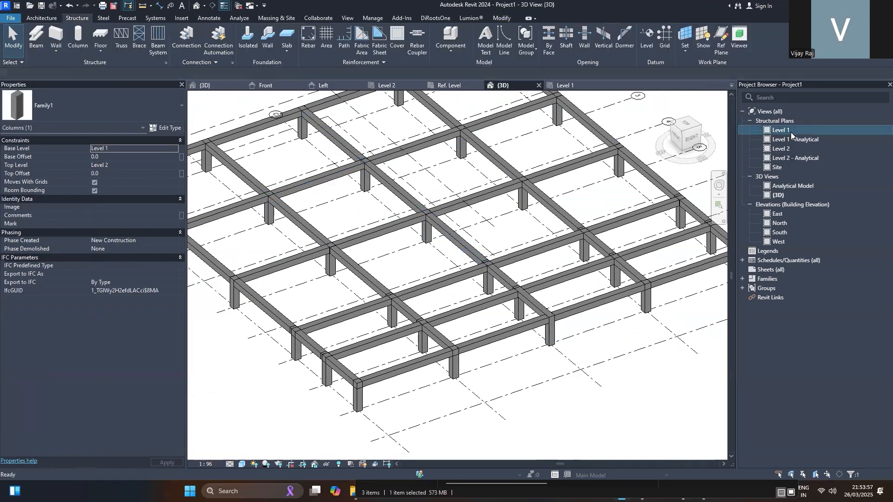
pyautogui.press('Escape')
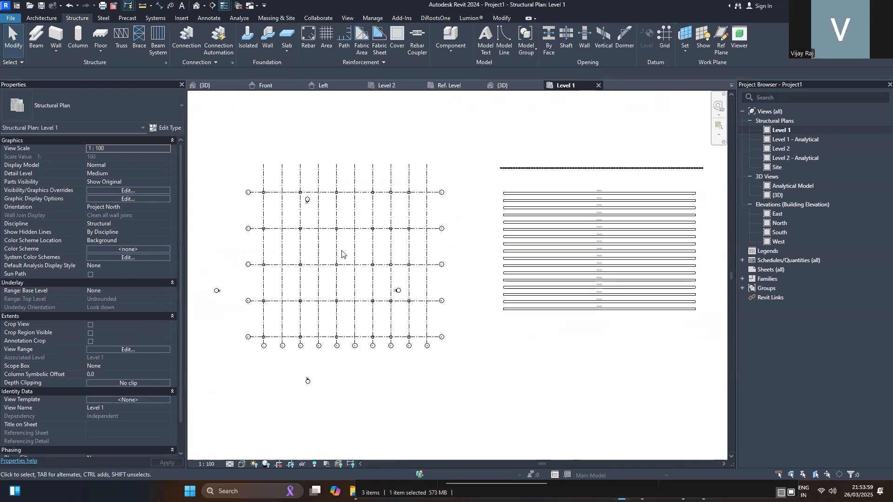
pyautogui.click(238, 6)
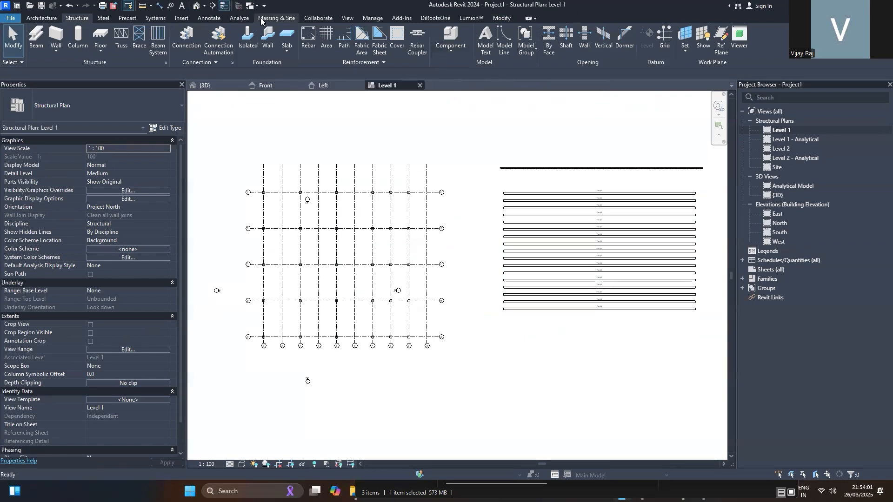
pyautogui.scroll(5, 347, 194)
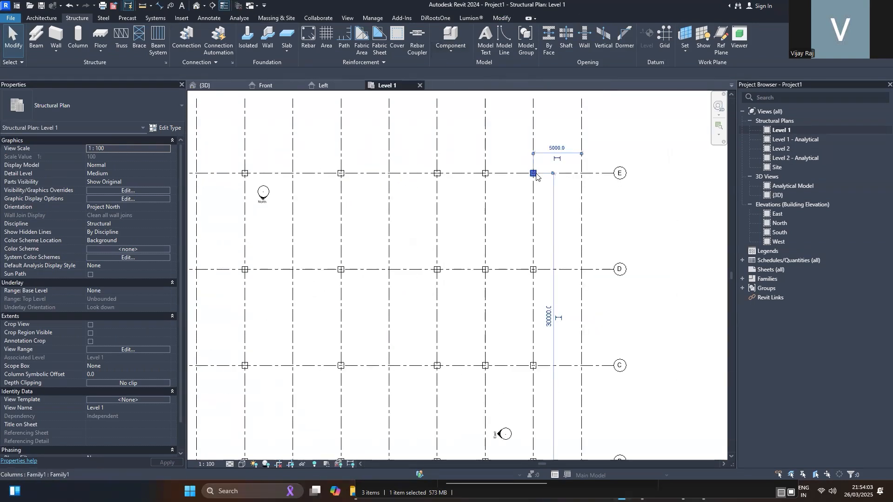
pyautogui.scroll(-6, 528, 191)
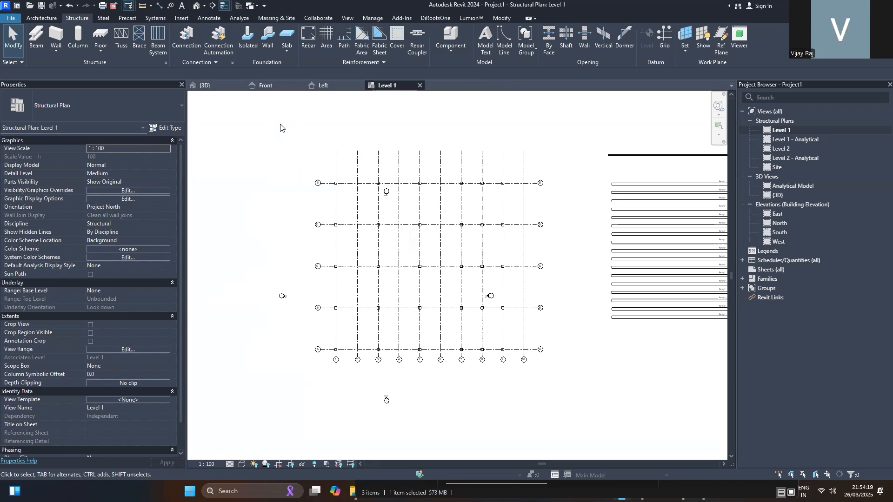
# Place 1800 x 1200 x 450mm rectangular isolated footings under the first two columns from the left on grid E.
pyautogui.click(248, 40)
pyautogui.scroll(7, 332, 156)
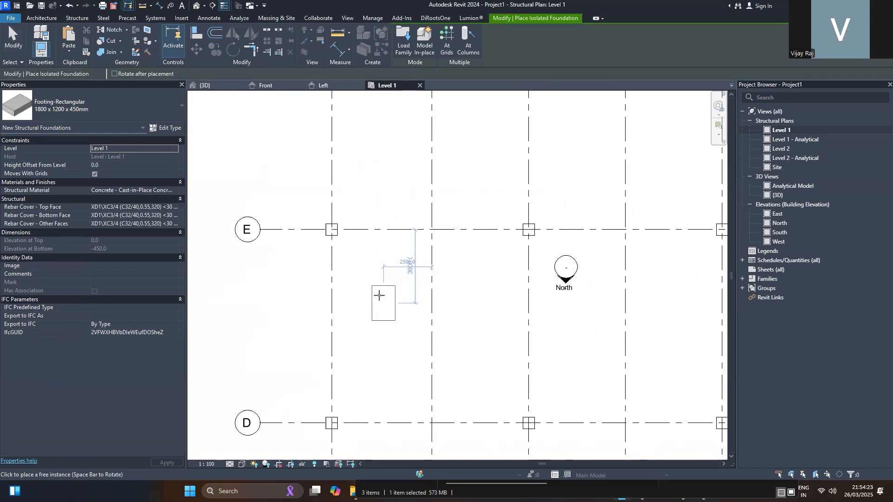
pyautogui.click(326, 219)
pyautogui.click(550, 219)
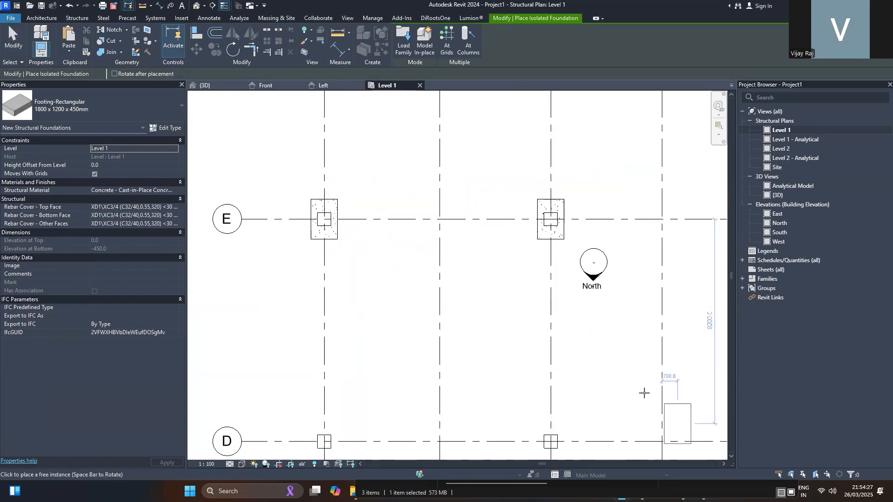
pyautogui.press('Escape')
pyautogui.press('Escape')
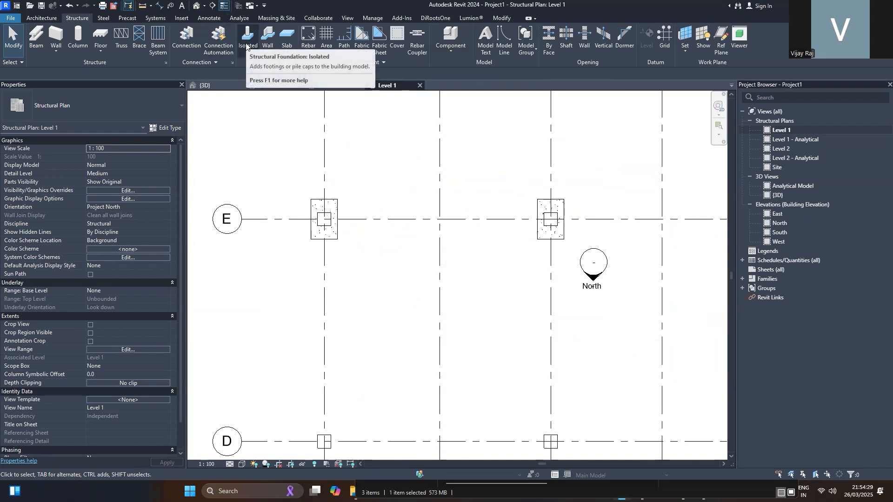
# In the default 3D view, change the footing under the second column on grid E to the 2400 x 1800 x 450mm type.
pyautogui.click(197, 6)
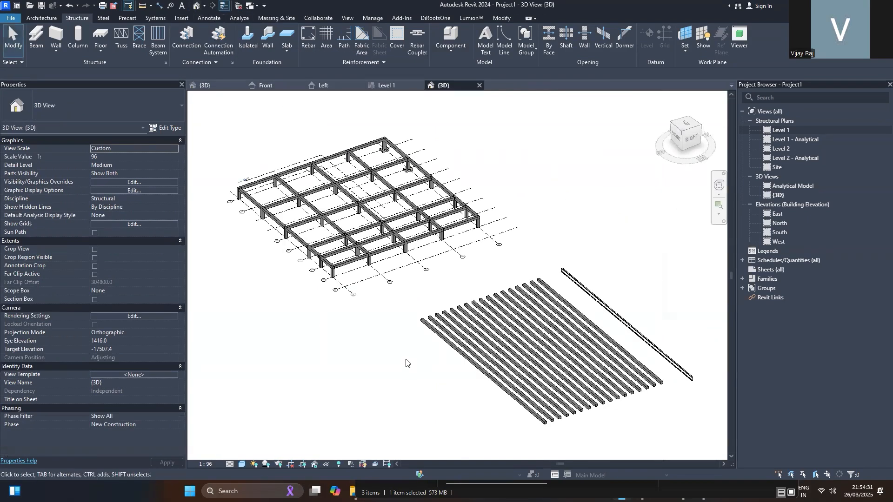
pyautogui.scroll(10, 392, 146)
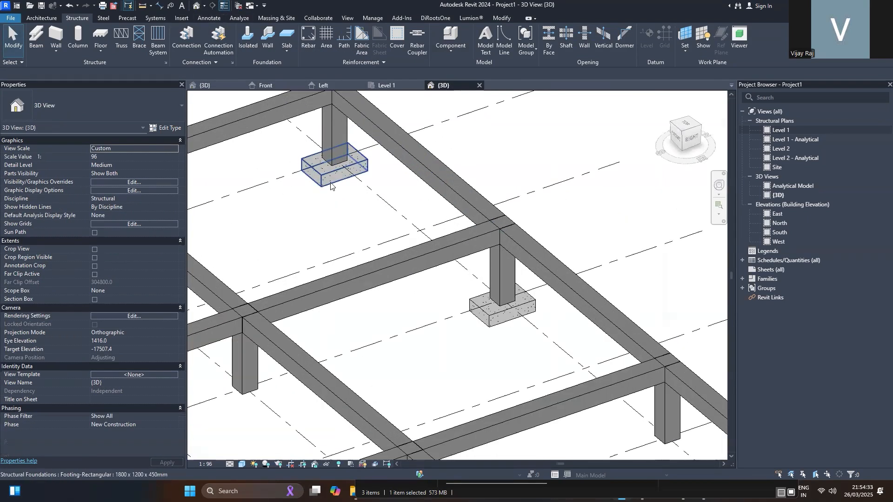
pyautogui.click(333, 173)
pyautogui.click(501, 324)
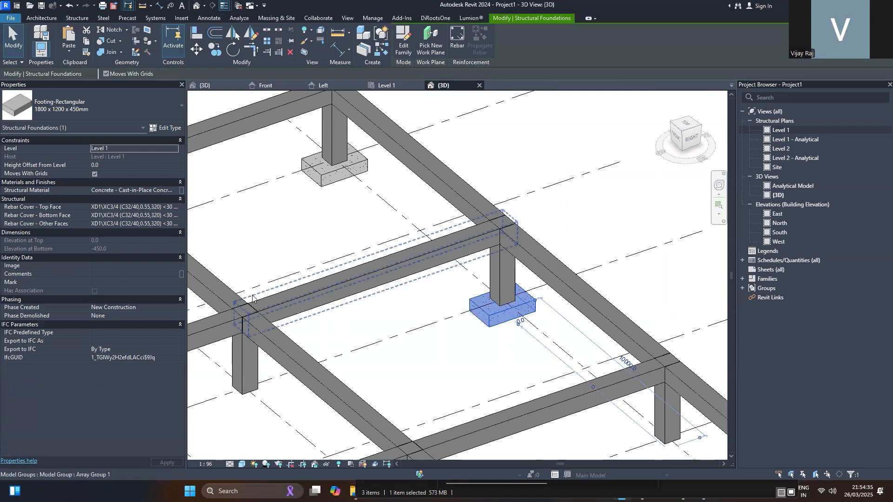
pyautogui.click(95, 108)
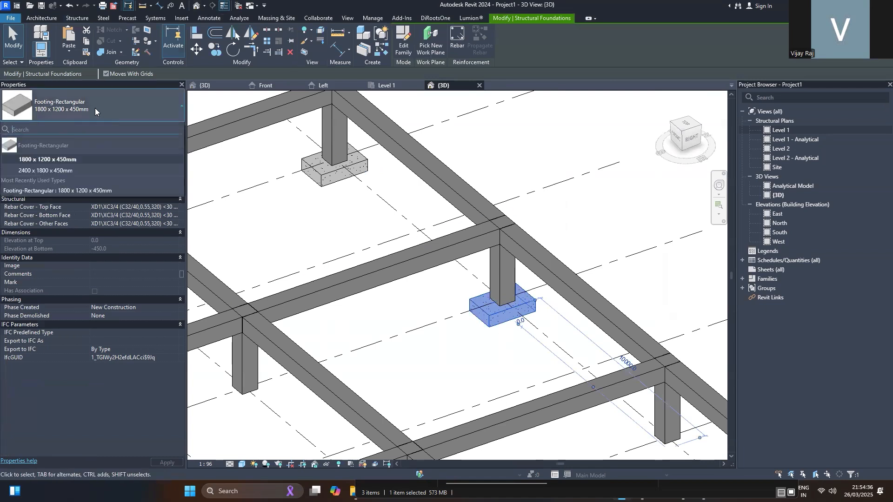
pyautogui.click(62, 170)
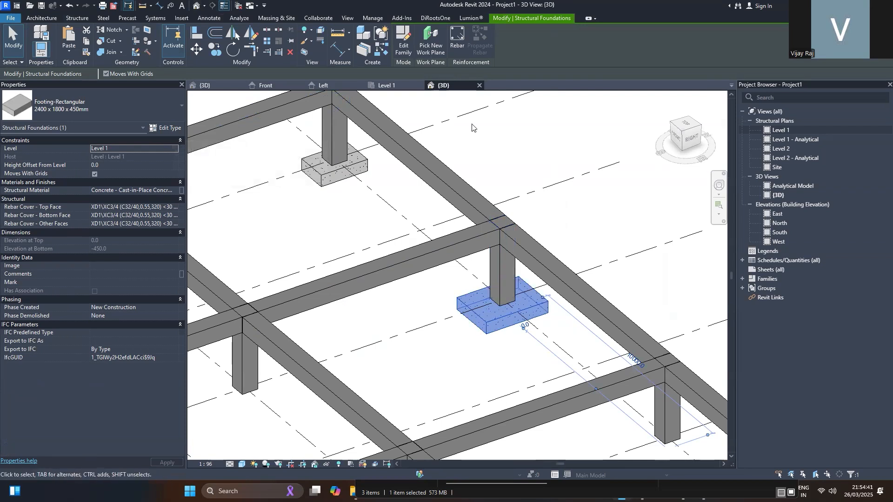
# Open the selected footing's Footing-Rectangular family for editing and inspect its solid block in 3D.
pyautogui.click(400, 44)
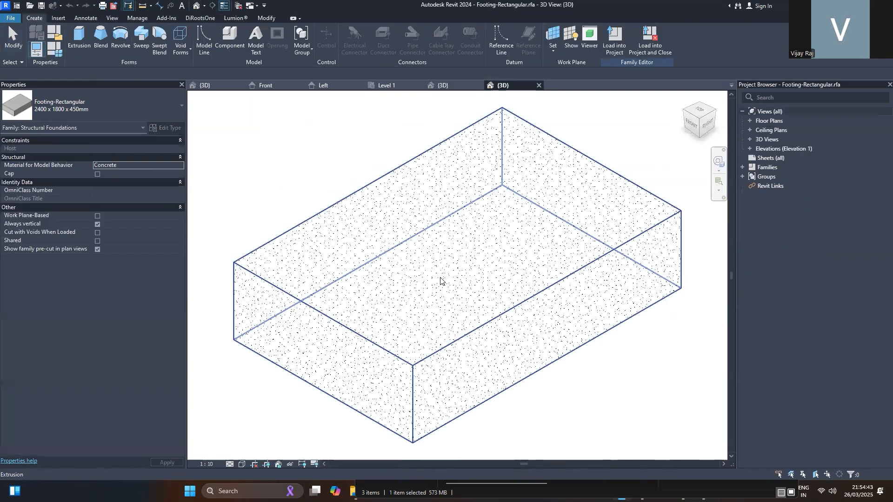
pyautogui.click(460, 295)
pyautogui.scroll(-3, 523, 360)
pyautogui.middleClick(543, 190)
pyautogui.middleClick(543, 189)
pyautogui.press('Escape')
pyautogui.scroll(-4, 439, 305)
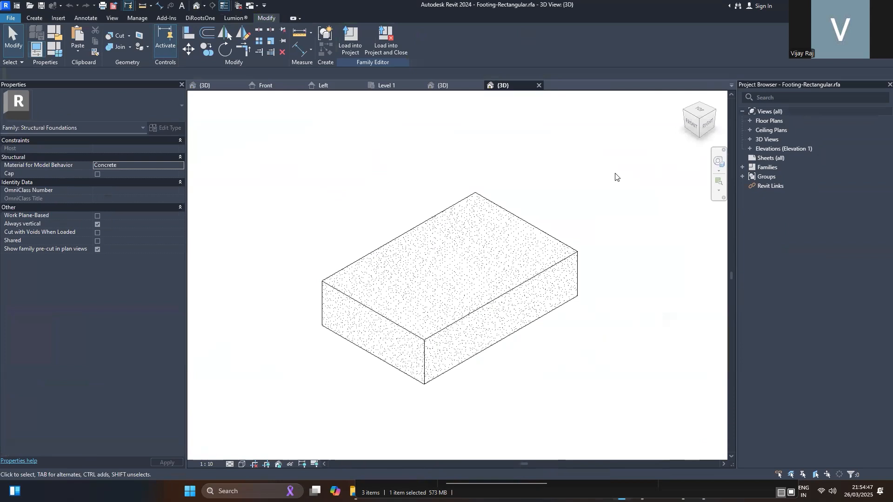
# Examine the footing family's width, length and foundation thickness dimensions in the Ref. Level plan and Front elevation.
pyautogui.click(750, 120)
pyautogui.doubleClick(774, 131)
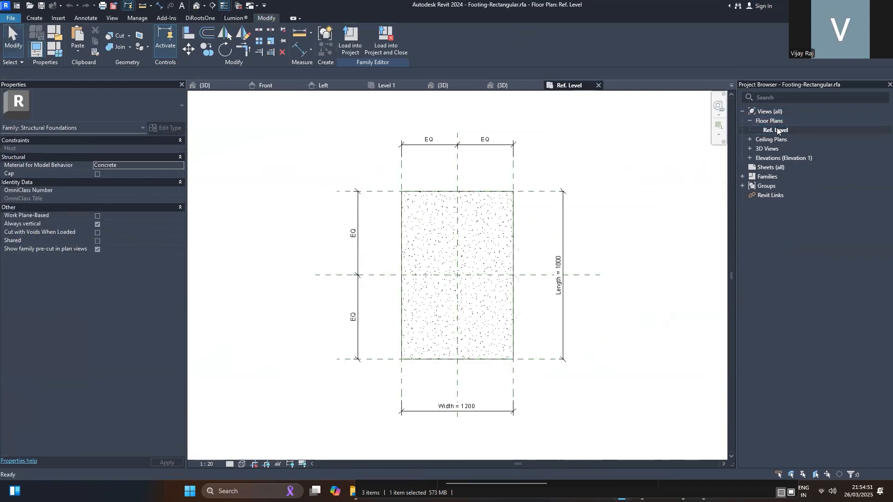
pyautogui.click(748, 140)
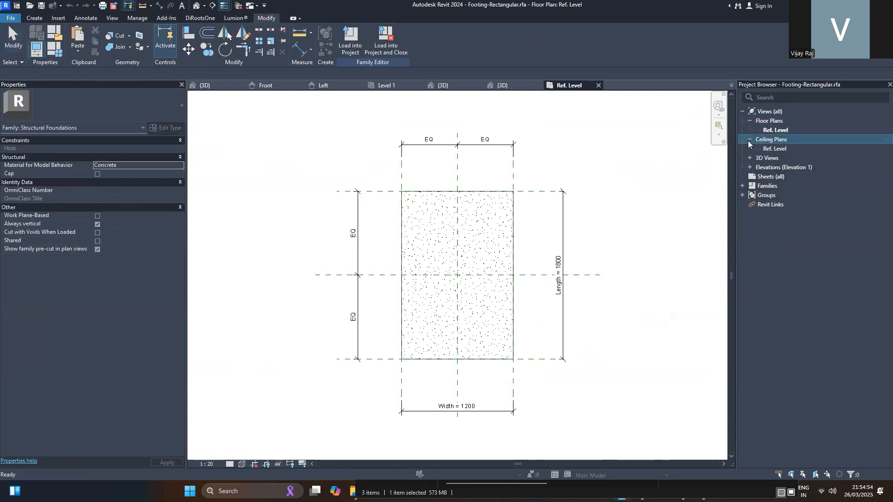
pyautogui.click(749, 167)
pyautogui.click(776, 185)
pyautogui.doubleClick(777, 185)
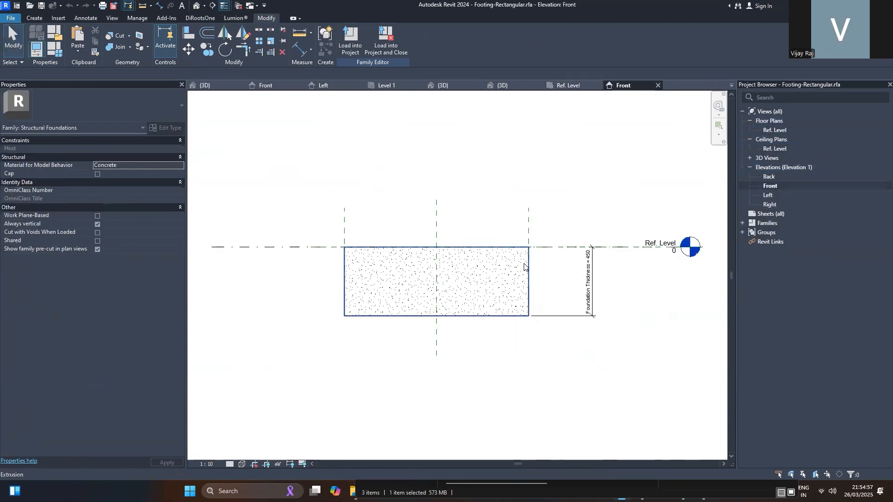
pyautogui.scroll(2, 582, 275)
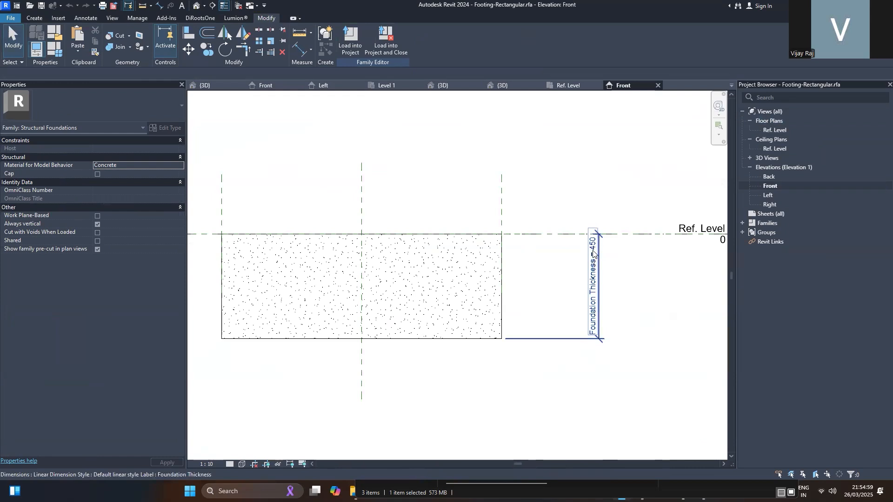
pyautogui.scroll(-2, 522, 369)
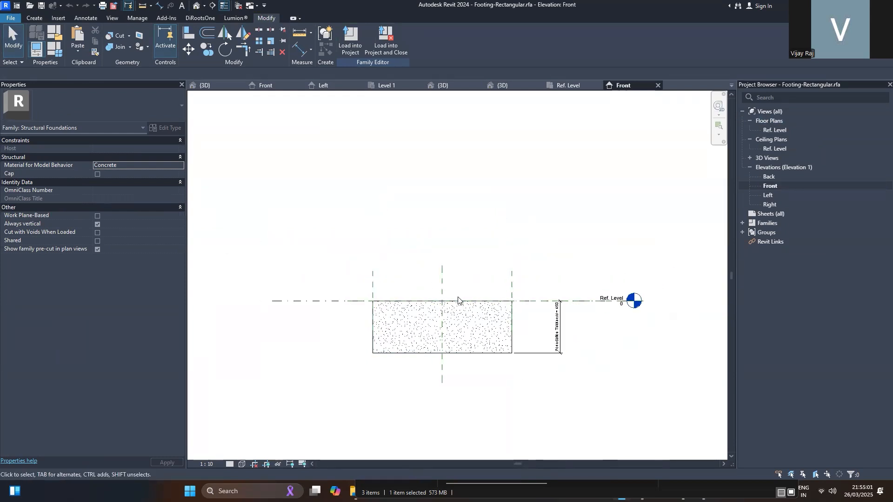
pyautogui.click(39, 19)
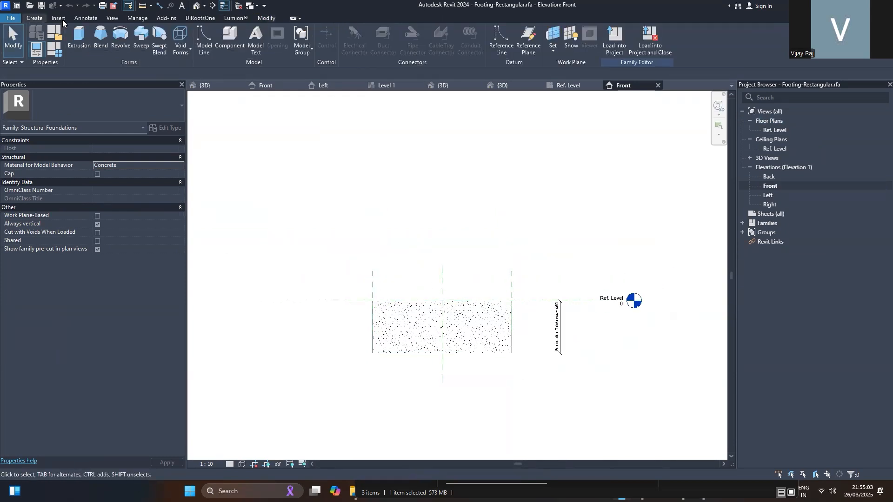
# In the Front elevation, extrude a rectangle about 199 mm high, drawn on top of the footing block, and inspect it in 3D.
pyautogui.click(81, 38)
pyautogui.click(308, 292)
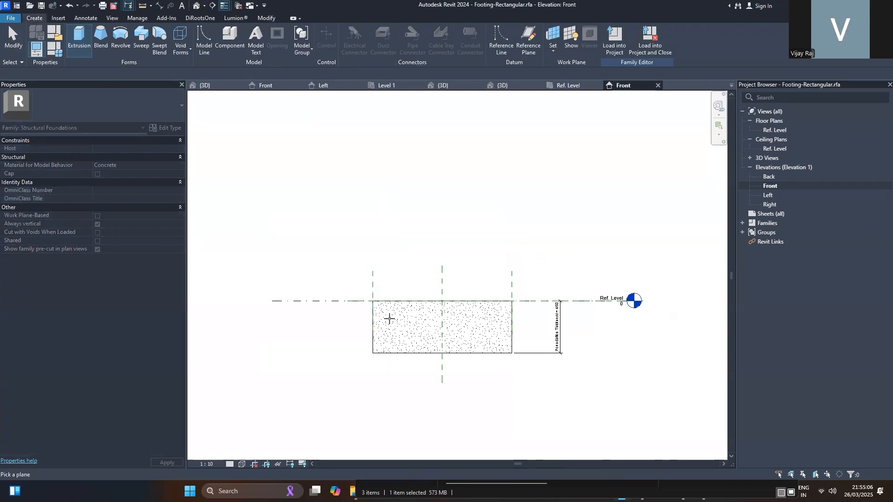
pyautogui.click(511, 312)
pyautogui.scroll(2, 408, 269)
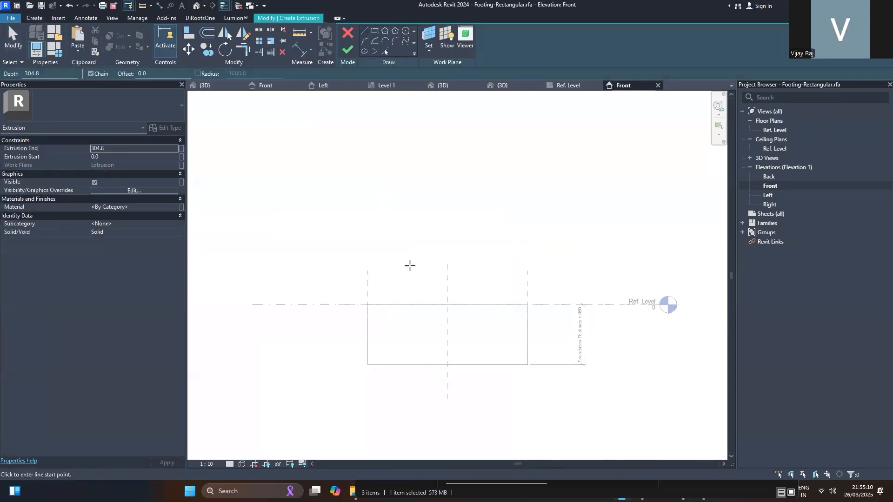
pyautogui.click(376, 31)
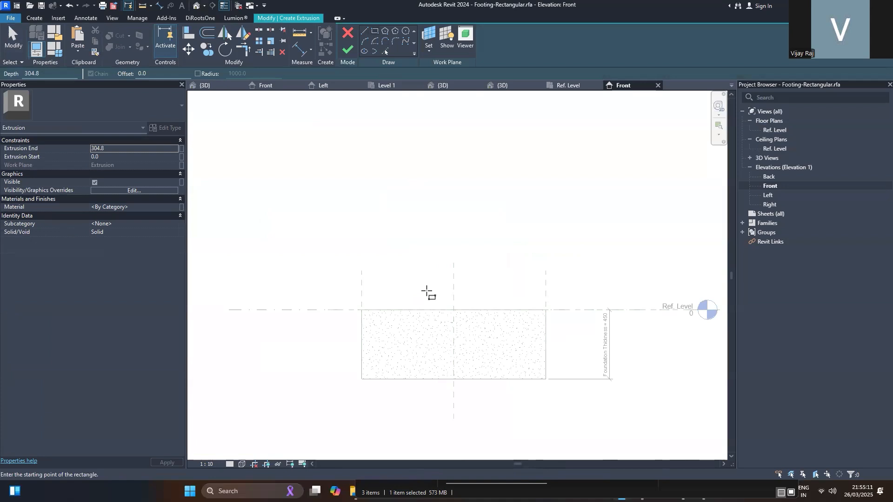
pyautogui.click(392, 279)
pyautogui.click(519, 309)
pyautogui.press('Escape')
pyautogui.press('Escape')
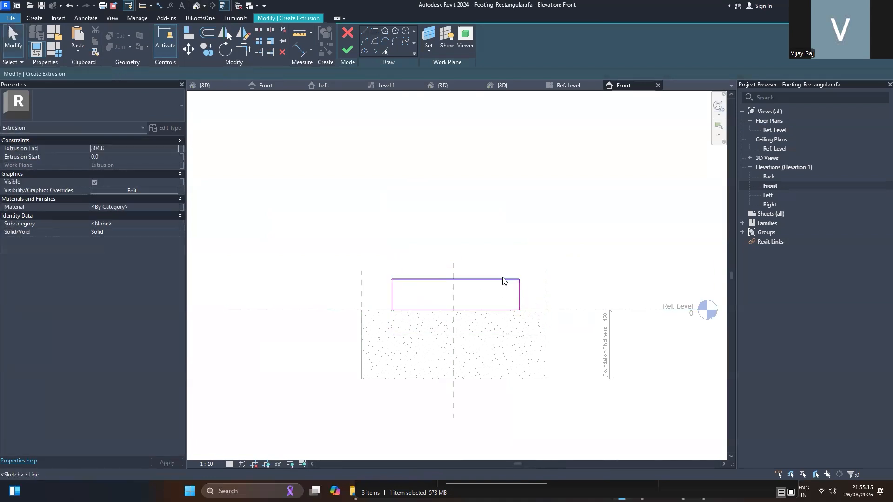
pyautogui.click(347, 49)
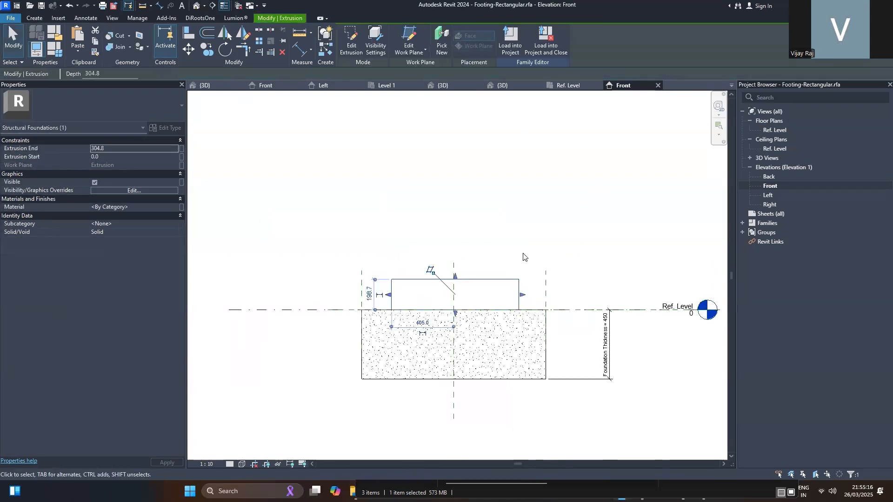
pyautogui.click(202, 6)
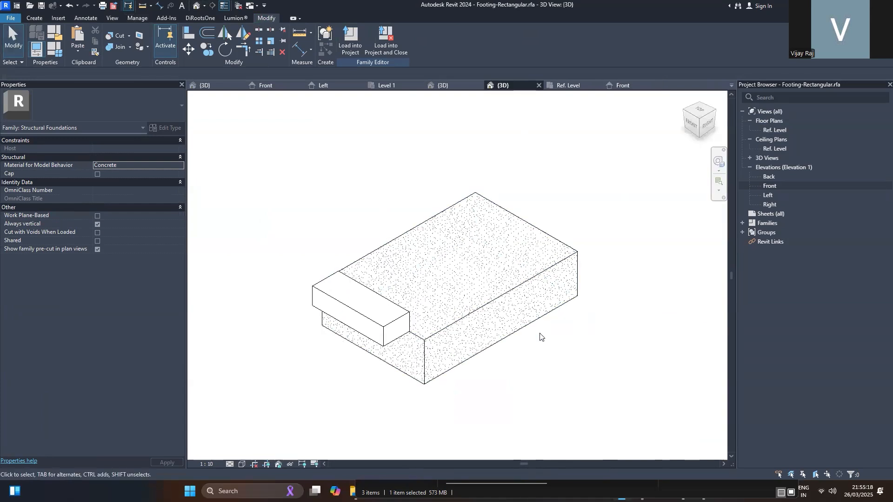
# In the Ref. Level plan, stretch the new extrusion to about 1006 mm deep so it lies inside the footing outline.
pyautogui.doubleClick(785, 131)
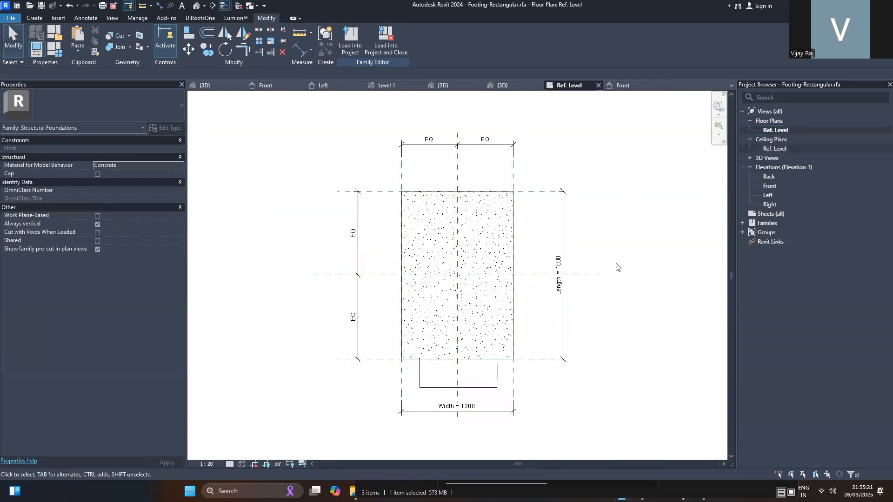
pyautogui.click(474, 383)
pyautogui.moveTo(466, 278); pyautogui.dragTo(466, 280)
pyautogui.moveTo(459, 356); pyautogui.dragTo(451, 240)
pyautogui.moveTo(459, 392); pyautogui.dragTo(461, 322)
pyautogui.moveTo(459, 238); pyautogui.dragTo(461, 224)
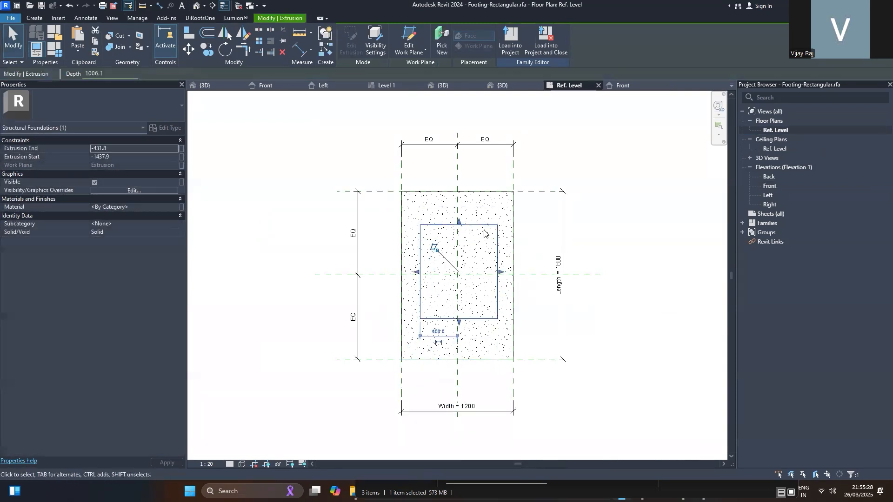
# Dimension the gap between the footing's upper edge and the extrusion's upper edge in plan.
pyautogui.scroll(2, 483, 234)
pyautogui.press('d')
pyautogui.press('i')
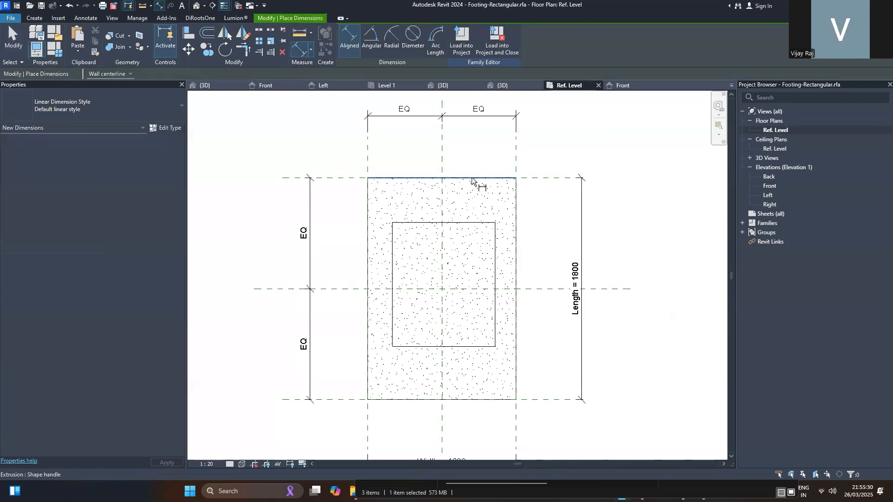
pyautogui.click(535, 178)
pyautogui.click(494, 222)
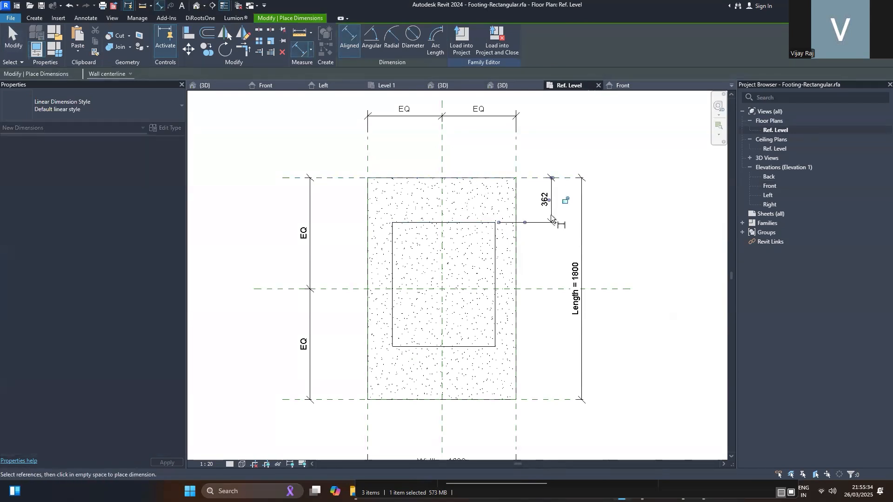
pyautogui.click(551, 214)
pyautogui.press('Escape')
pyautogui.press('Escape')
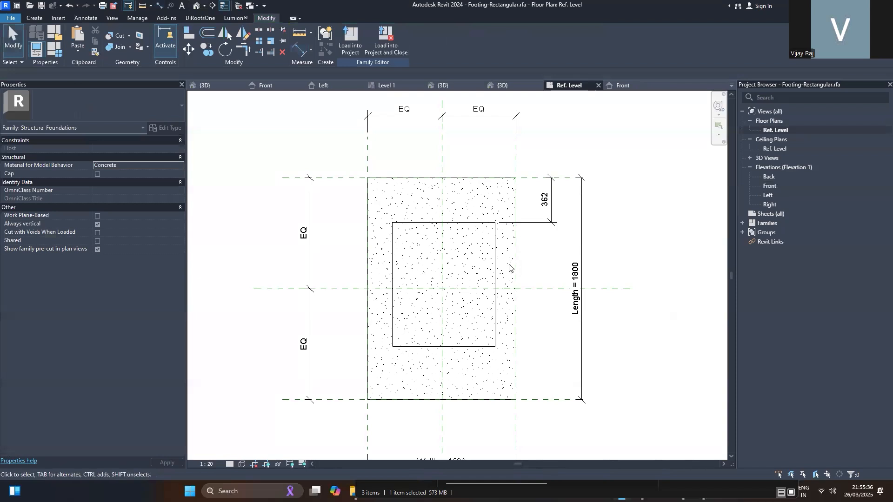
# Dimension the gap between the extrusion's lower edge and the footing's lower edge in plan.
pyautogui.doubleClick(495, 280)
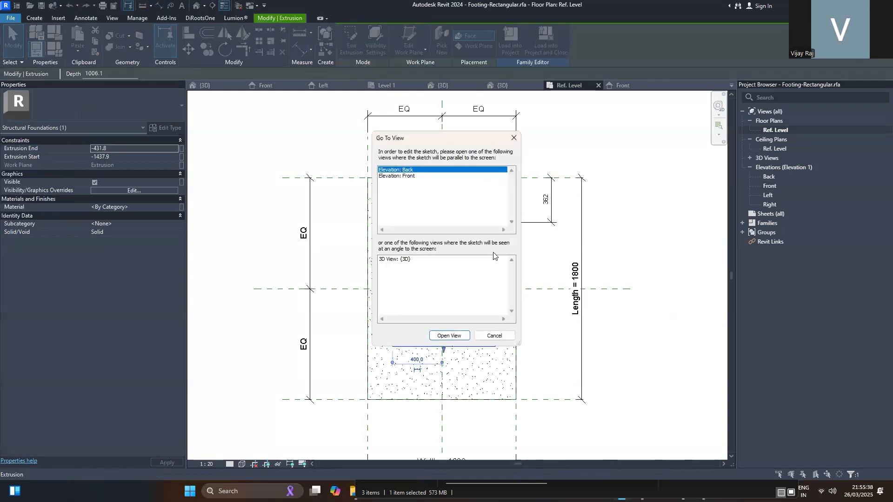
pyautogui.click(484, 334)
pyautogui.press('d')
pyautogui.press('i')
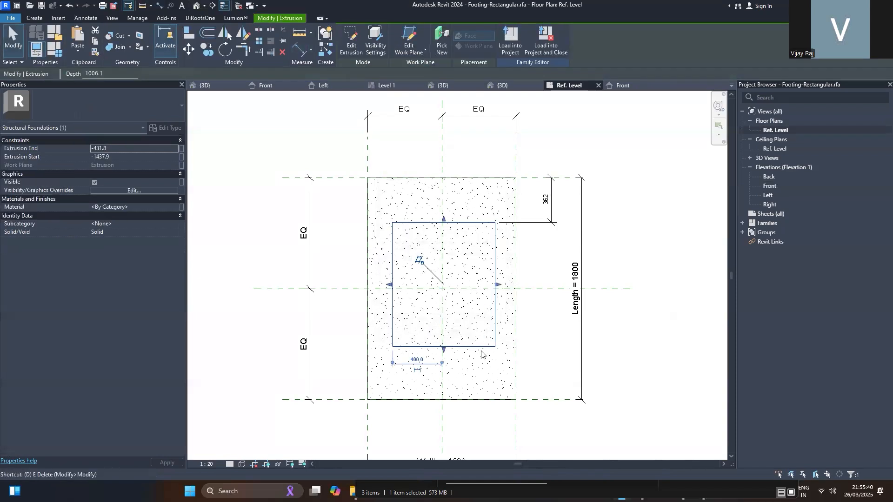
pyautogui.click(481, 347)
pyautogui.click(551, 372)
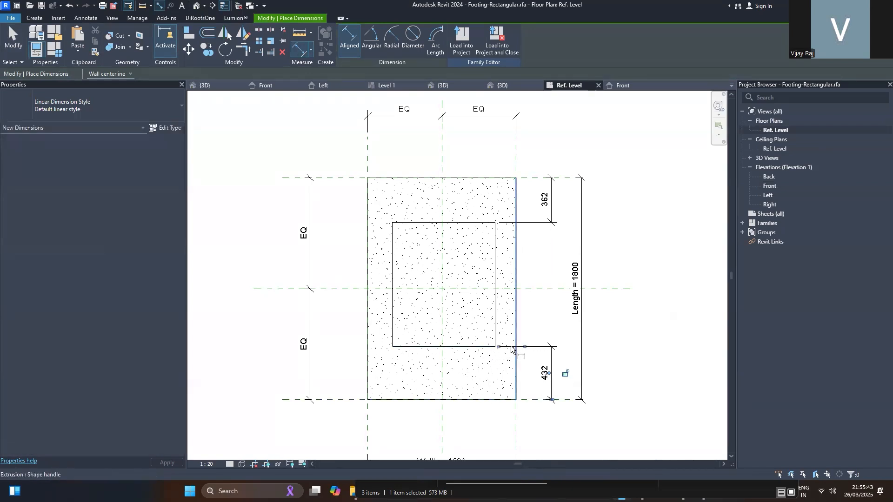
# Dimension the side gaps between the extrusion and the footing's right and left edges in plan.
pyautogui.click(495, 310)
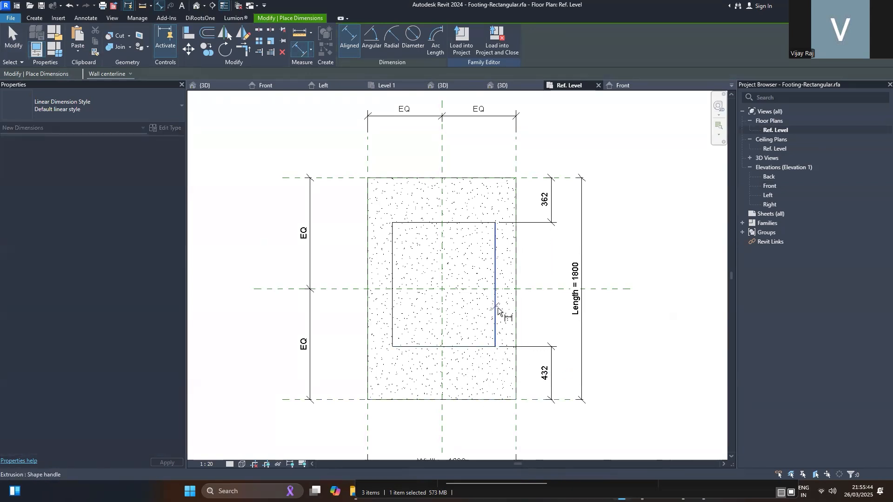
pyautogui.click(516, 153)
pyautogui.click(542, 149)
pyautogui.click(393, 241)
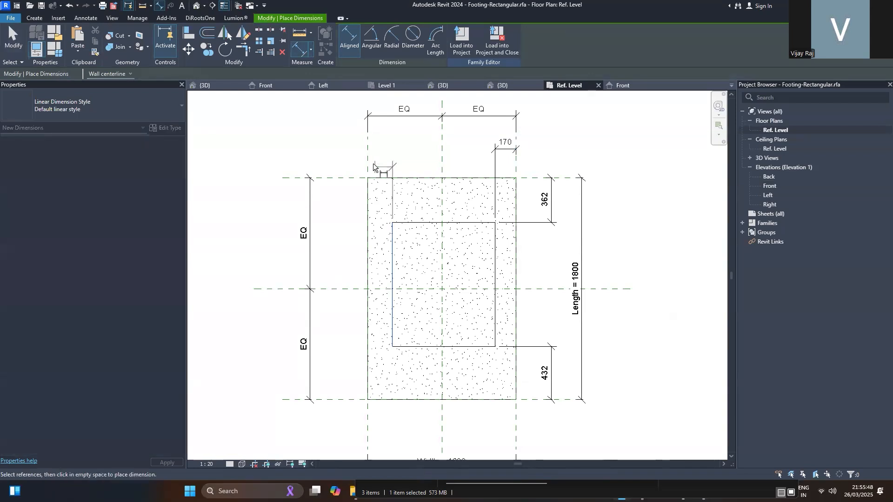
pyautogui.click(368, 159)
pyautogui.click(381, 158)
pyautogui.press('Escape')
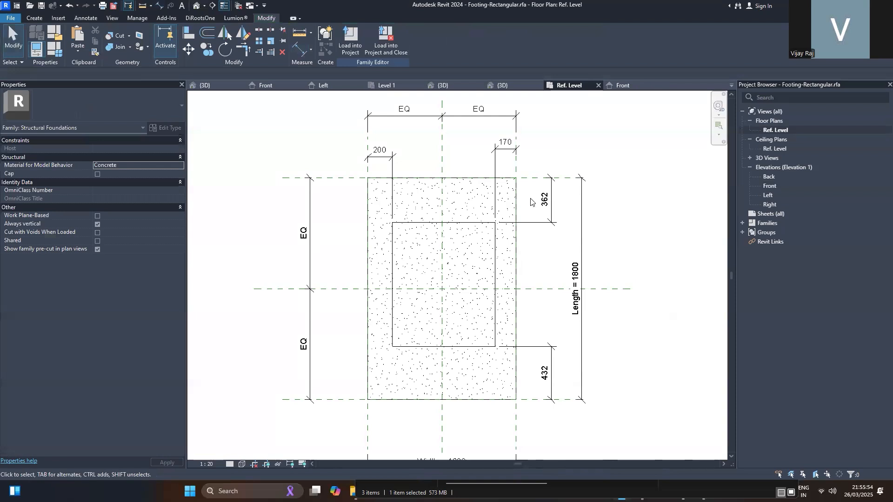
pyautogui.click(542, 204)
pyautogui.click(538, 198)
pyautogui.click(542, 203)
pyautogui.click(476, 222)
pyautogui.click(545, 201)
pyautogui.click(450, 223)
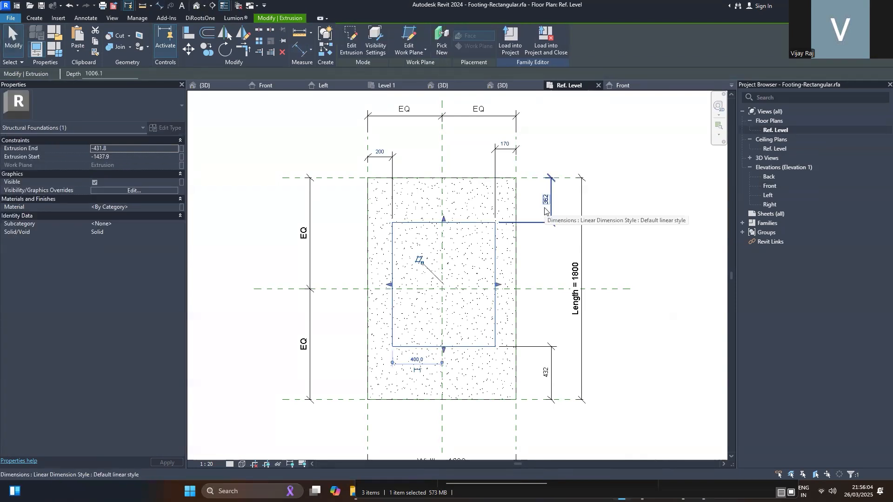
pyautogui.press('Escape')
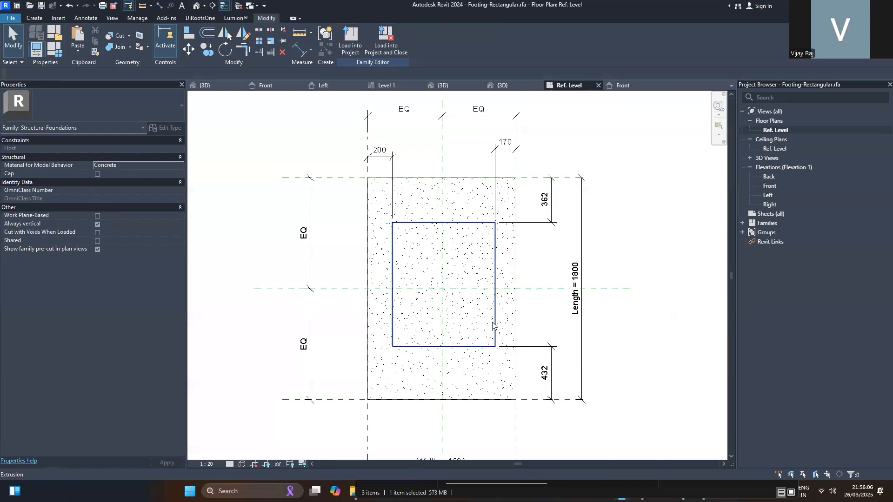
# Dimension the extrusion's upper and lower edges to the horizontal centre plane, try to equalize both segments, and remove the conflicting constraints.
pyautogui.press('d')
pyautogui.press('i')
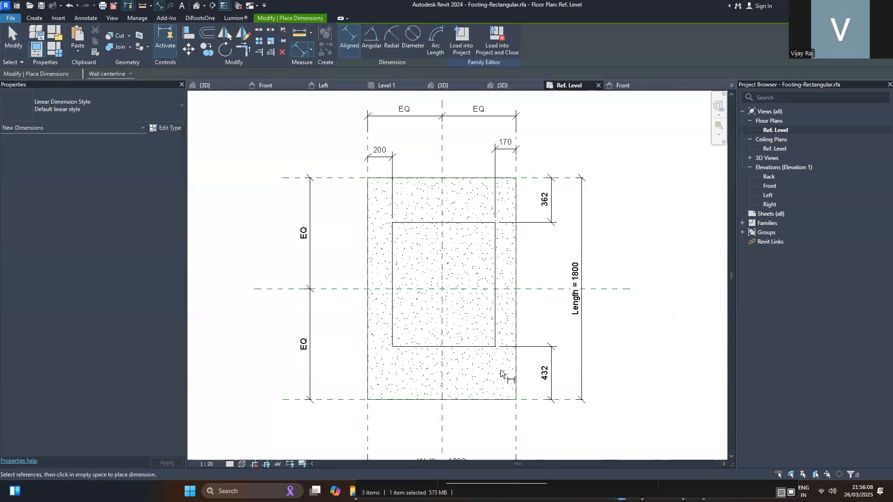
pyautogui.click(477, 348)
pyautogui.click(535, 289)
pyautogui.click(470, 223)
pyautogui.click(479, 275)
pyautogui.click(452, 287)
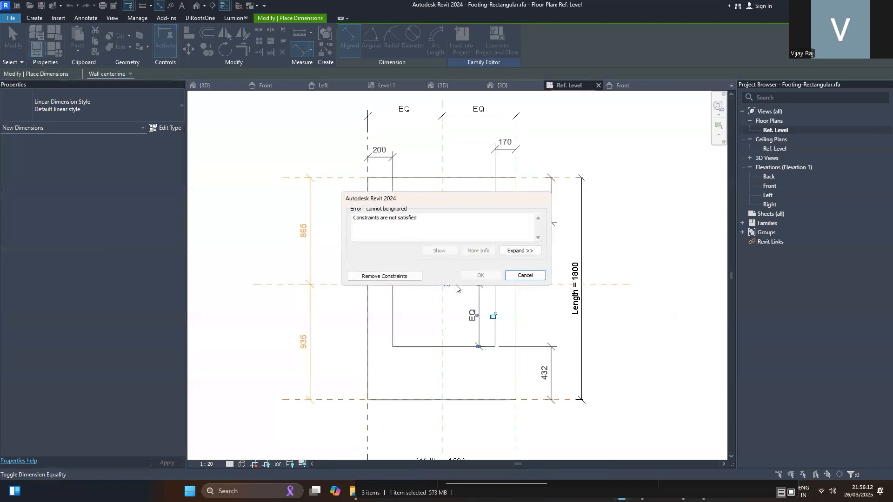
pyautogui.click(409, 277)
pyautogui.press('Escape')
pyautogui.press('Escape')
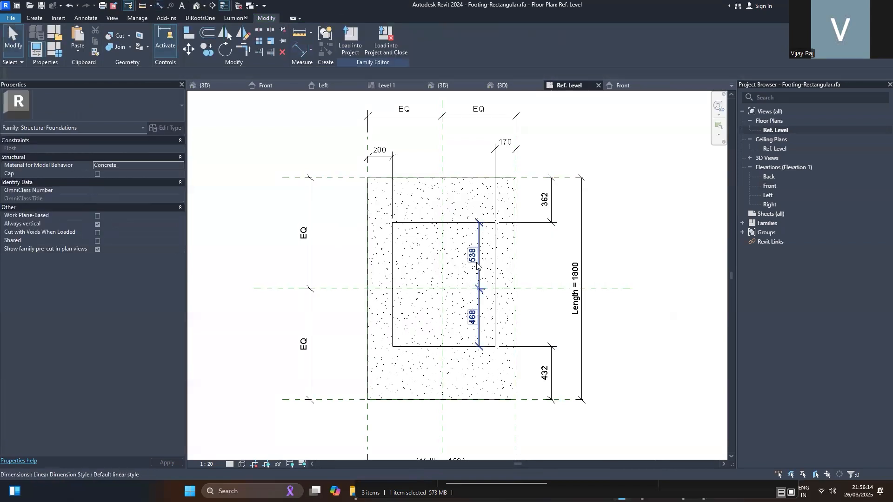
# Open the upper extrusion's sketch for editing in the Back elevation.
pyautogui.click(458, 228)
pyautogui.scroll(2, 459, 263)
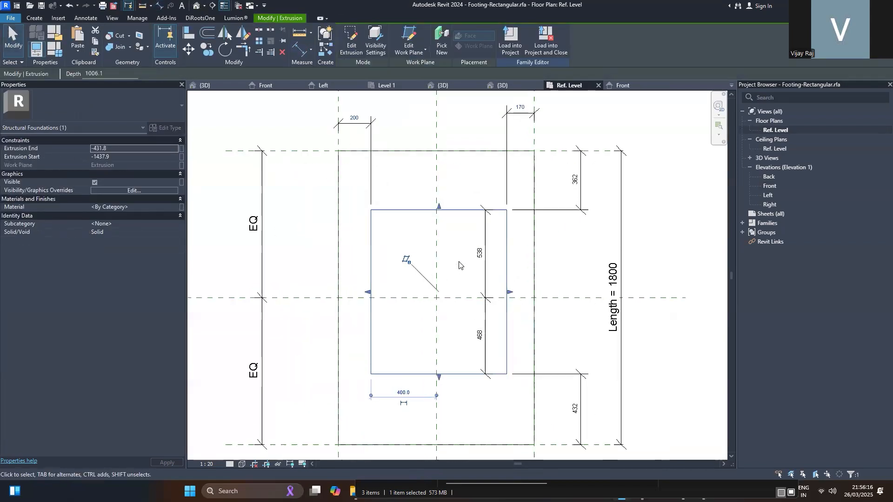
pyautogui.scroll(-2, 471, 268)
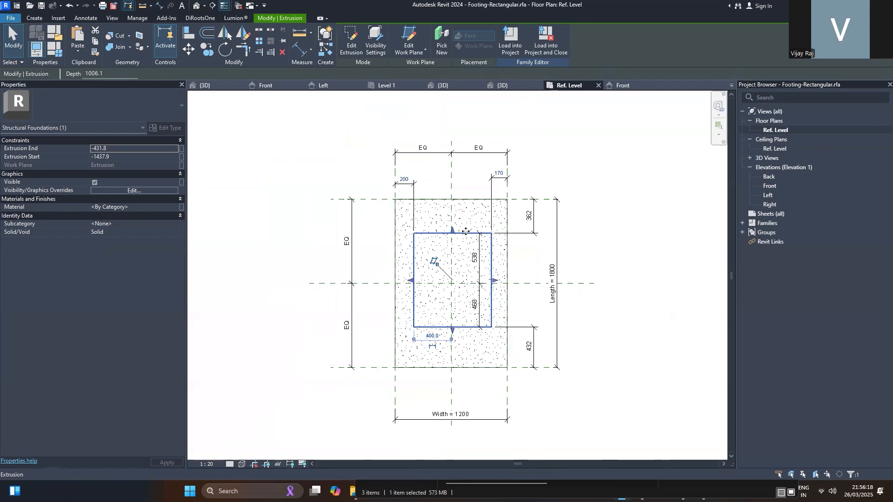
pyautogui.doubleClick(468, 259)
pyautogui.click(450, 336)
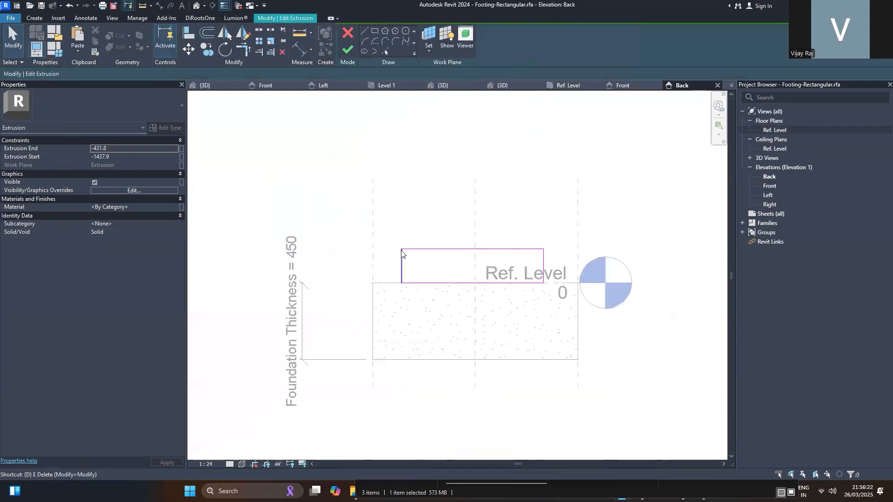
# Dimension the sketch's vertical sides about the centre plane, make both segments equal, and finish the sketch.
pyautogui.press('d')
pyautogui.press('i')
pyautogui.click(474, 221)
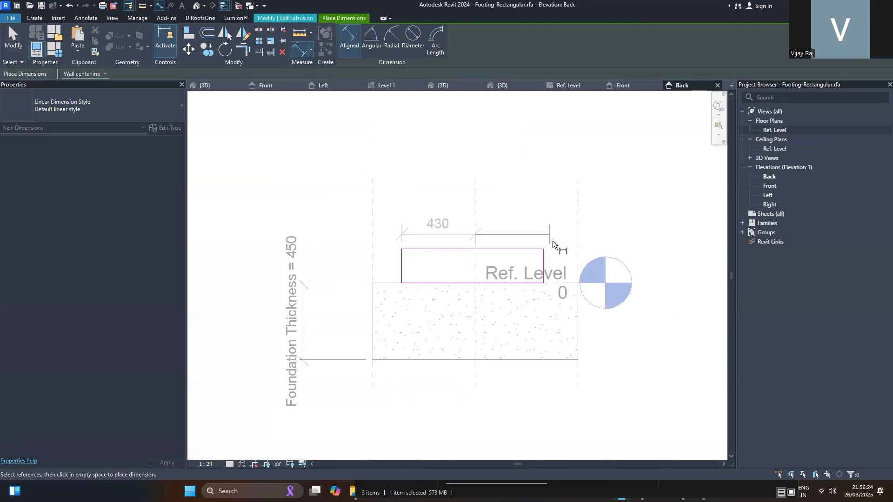
pyautogui.click(543, 255)
pyautogui.click(533, 220)
pyautogui.click(470, 169)
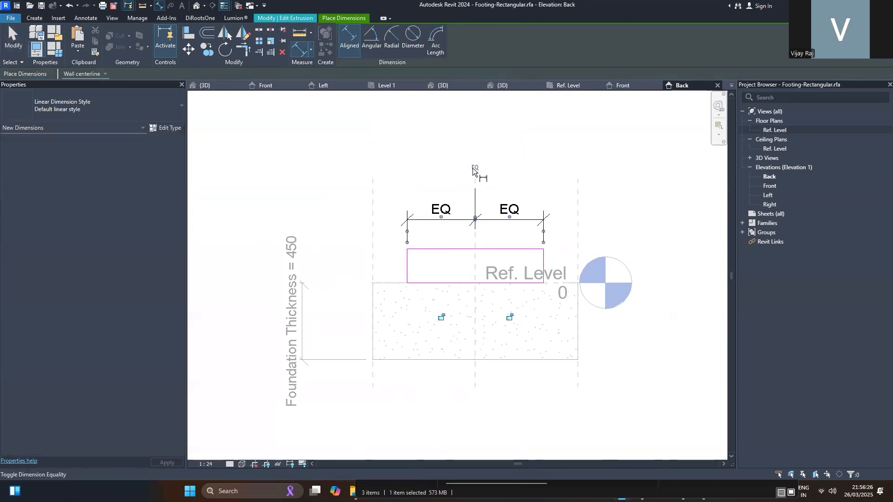
pyautogui.press('Escape')
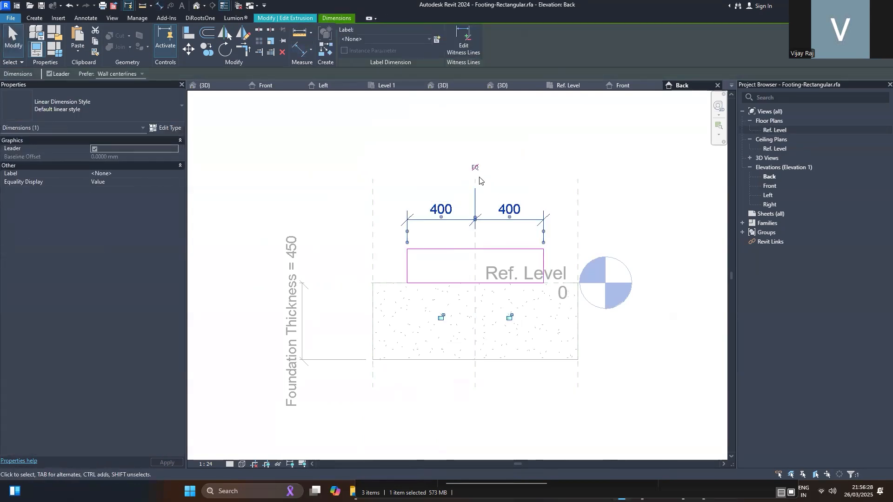
pyautogui.press('Escape')
pyautogui.click(347, 47)
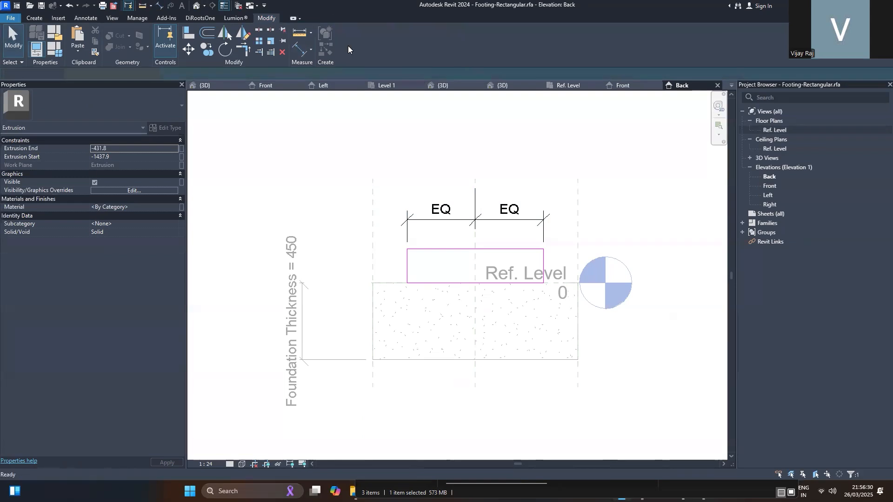
pyautogui.press('Escape')
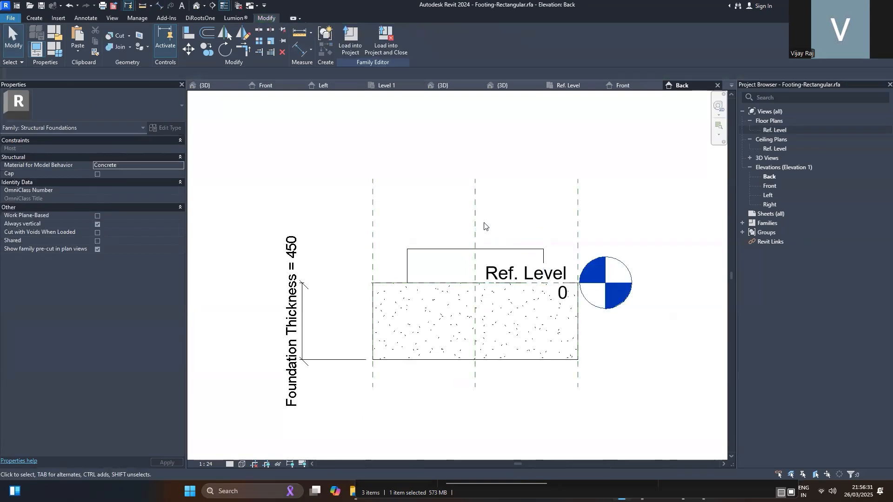
# Examine the upper block's position on the footing in the Ref. Level plan and the 3D view.
pyautogui.doubleClick(793, 131)
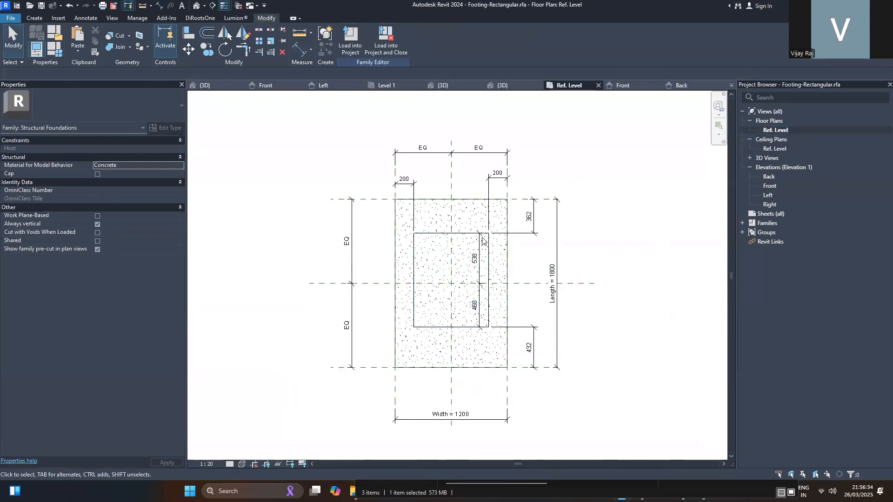
pyautogui.click(483, 265)
pyautogui.scroll(2, 482, 266)
pyautogui.scroll(-2, 482, 267)
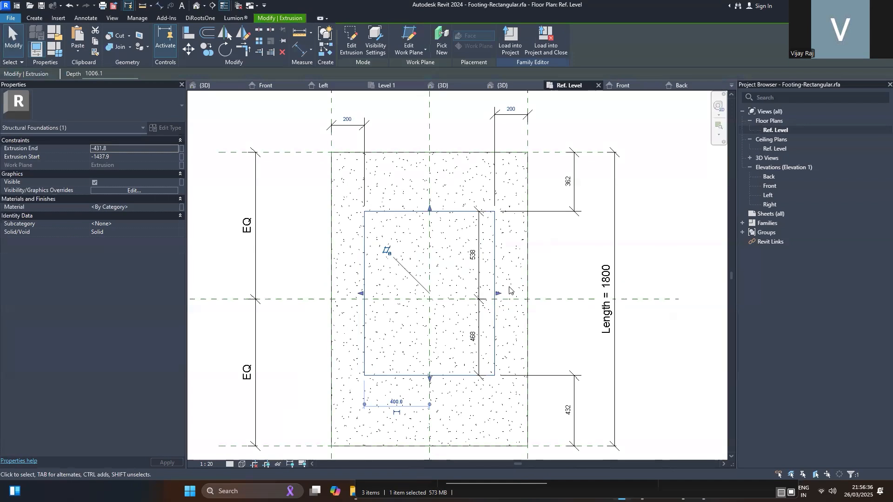
pyautogui.press('Escape')
pyautogui.scroll(-2, 503, 306)
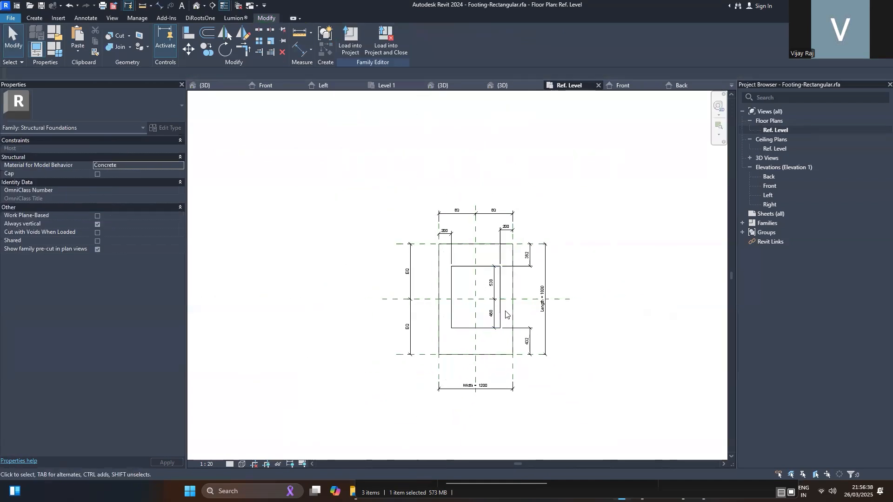
pyautogui.click(197, 5)
pyautogui.moveTo(624, 335)
pyautogui.keyDown('shift'); pyautogui.mouseDown(button='middle')
pyautogui.moveTo(588, 442)
pyautogui.moveTo(688, 396)
pyautogui.mouseUp(button='middle'); pyautogui.keyUp('shift')
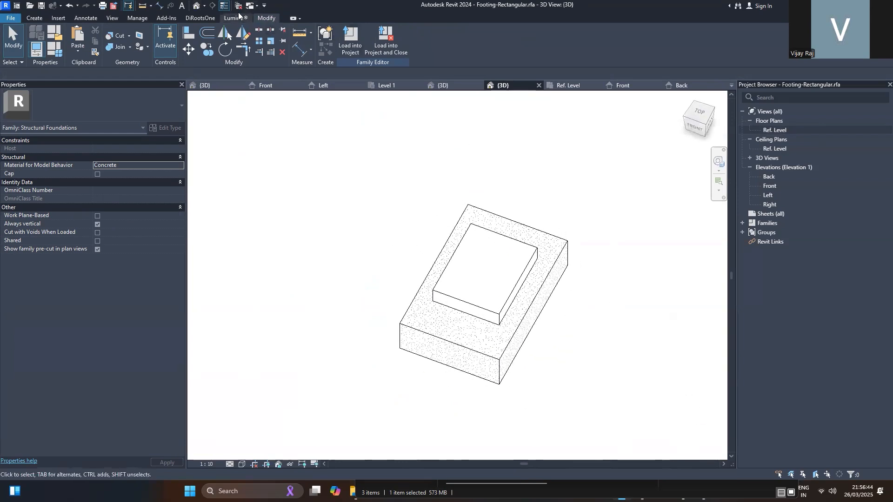
# Load the edited rectangular footing family into Project1, overwriting the existing version.
pyautogui.click(357, 36)
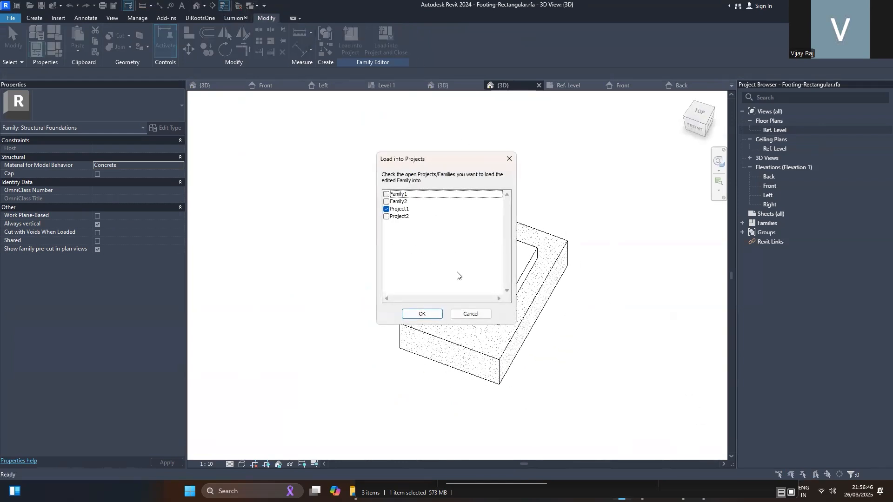
pyautogui.click(439, 313)
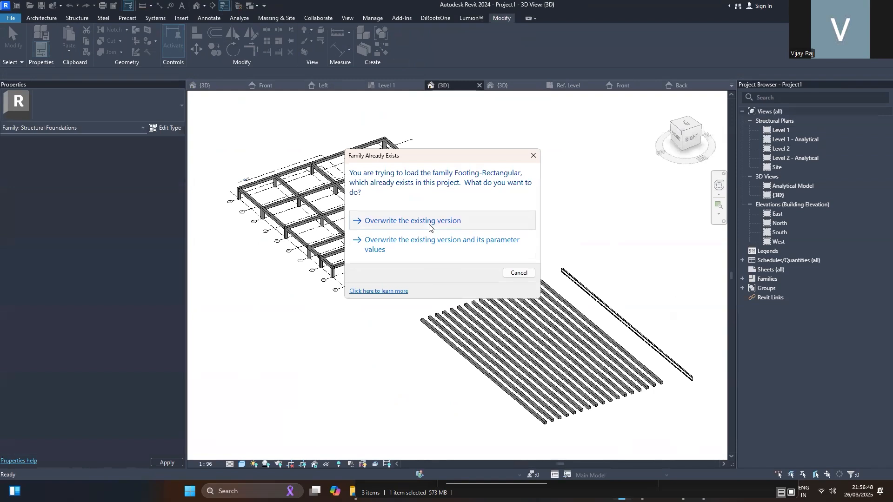
pyautogui.click(429, 224)
# Examine the reloaded stepped footings beneath the frame's columns in the 3D view.
pyautogui.scroll(10, 400, 177)
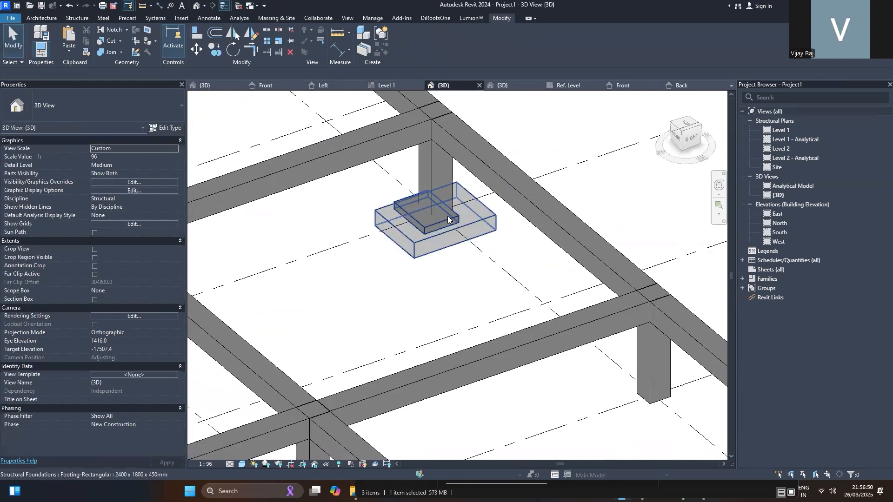
pyautogui.click(447, 214)
pyautogui.scroll(-1, 522, 278)
pyautogui.keyDown('shift'); pyautogui.moveTo(546, 276); pyautogui.dragTo(605, 302, button='middle'); pyautogui.keyUp('shift')
pyautogui.click(606, 301)
pyautogui.scroll(-3, 606, 302)
pyautogui.scroll(4, 357, 221)
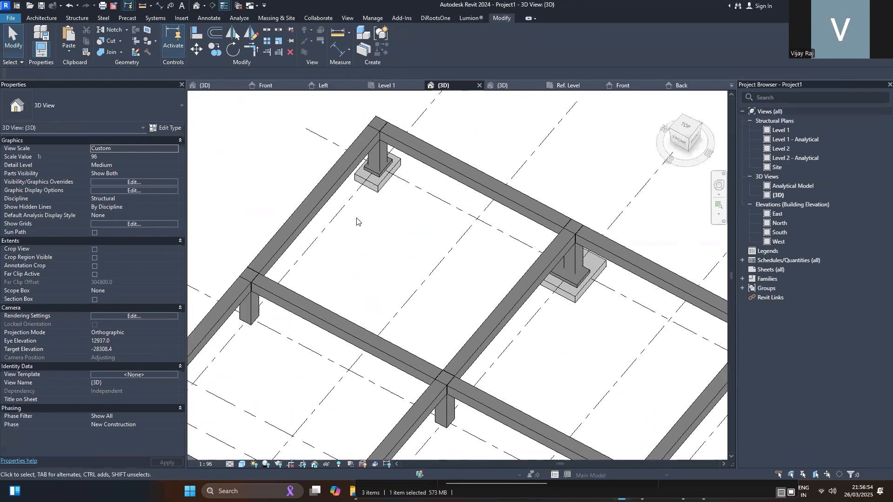
# Set the foundation thickness of the corner footing's 1800 x 1200 x 450mm type to 500 mm.
pyautogui.click(394, 164)
pyautogui.keyDown('shift'); pyautogui.moveTo(462, 235); pyautogui.dragTo(458, 225, button='middle'); pyautogui.keyUp('shift')
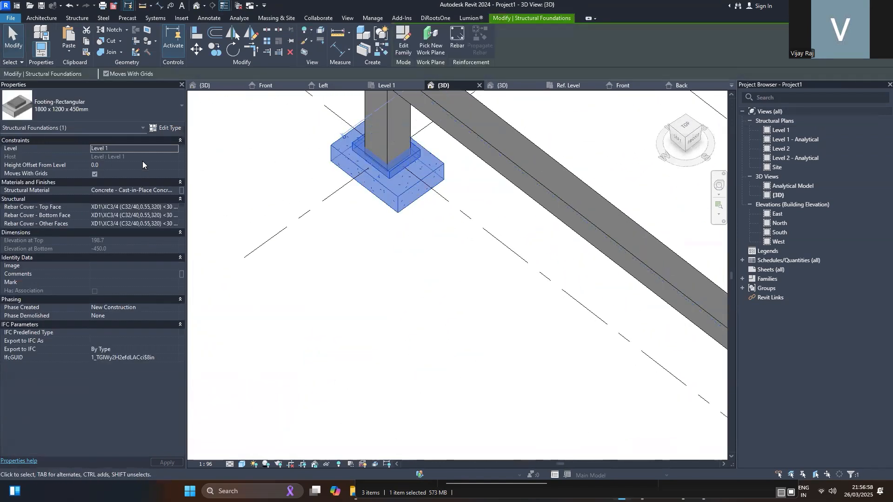
pyautogui.click(168, 128)
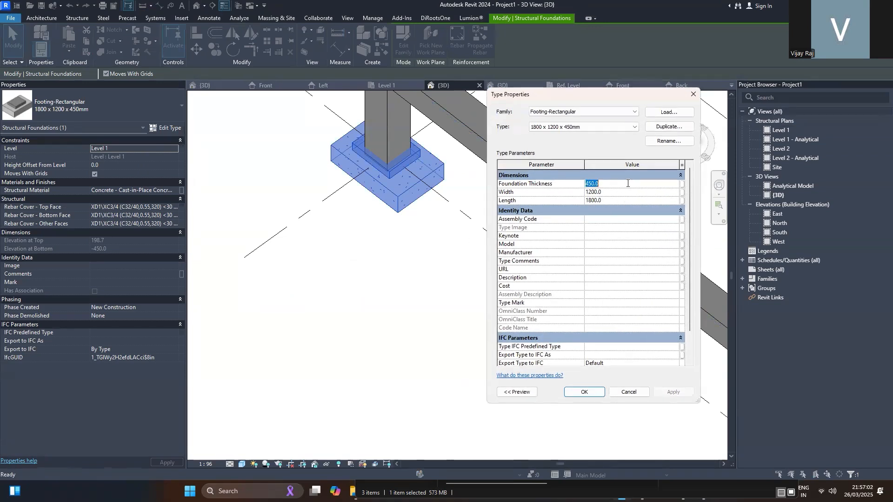
pyautogui.click(590, 394)
# Delete the 2400 x 1800 x 450mm footing under the column next to the corner.
pyautogui.click(455, 339)
pyautogui.scroll(-2, 455, 339)
pyautogui.keyDown('shift'); pyautogui.moveTo(451, 304); pyautogui.dragTo(331, 285, button='middle'); pyautogui.keyUp('shift')
pyautogui.scroll(-4, 331, 285)
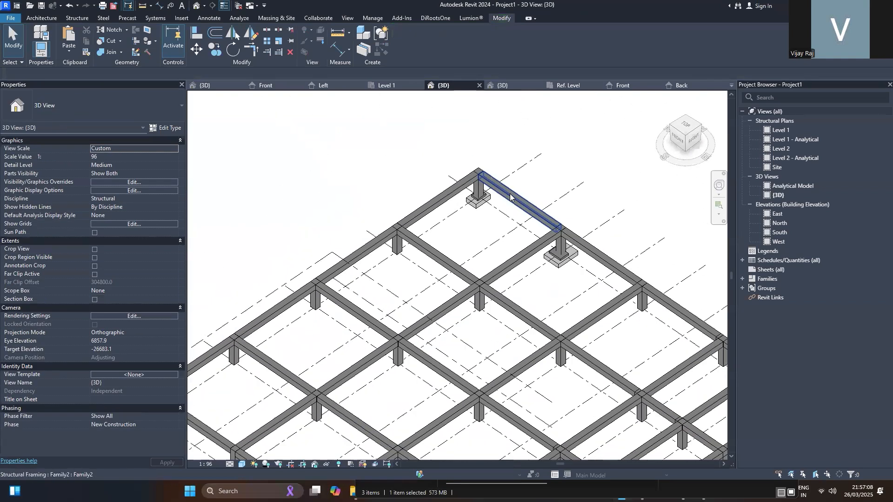
pyautogui.click(560, 255)
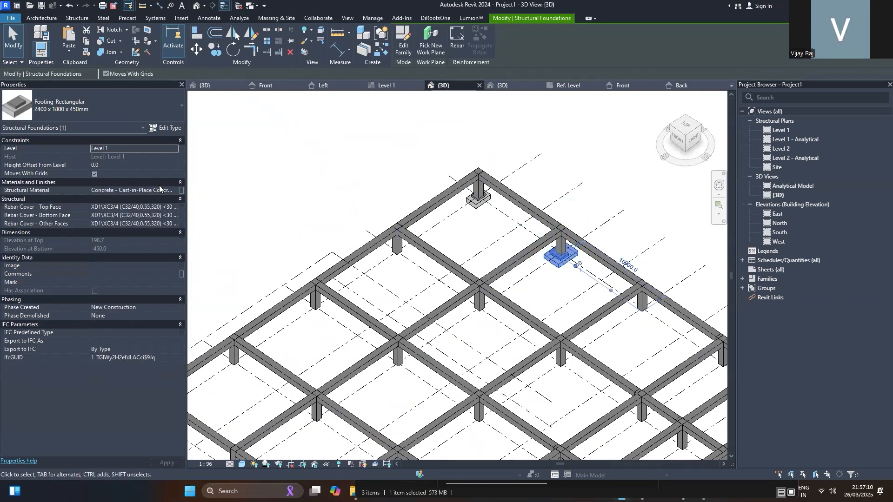
pyautogui.click(633, 255)
pyautogui.click(561, 263)
pyautogui.press('Delete')
# Start a multiple copy of the corner footing from its column centre in the top view and place one at grid E/3.
pyautogui.click(477, 210)
pyautogui.click(684, 127)
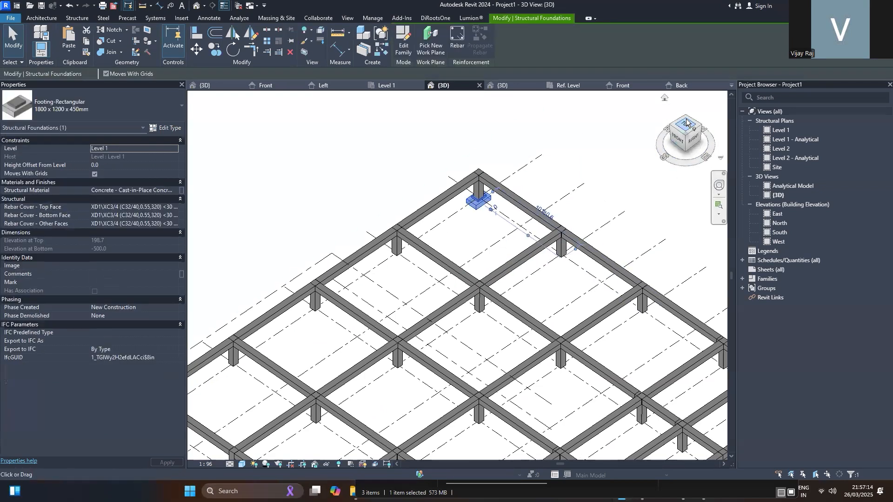
pyautogui.scroll(-4, 538, 197)
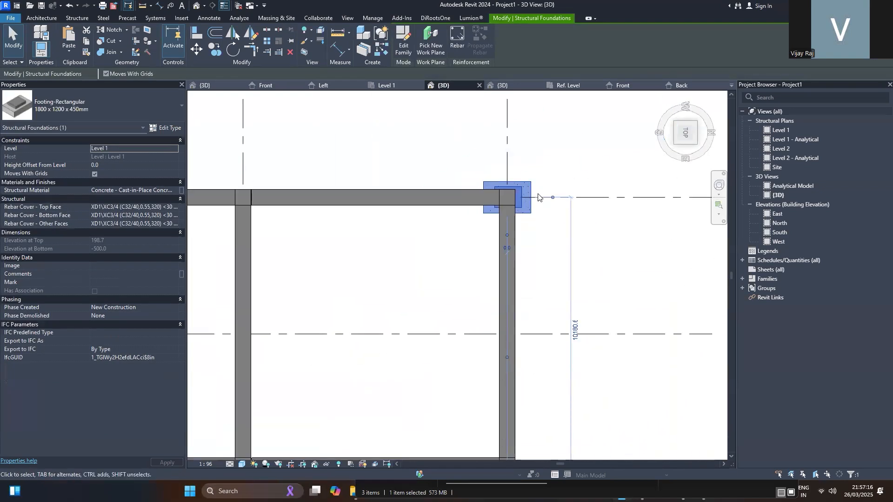
pyautogui.press('c')
pyautogui.press('o')
pyautogui.click(507, 197)
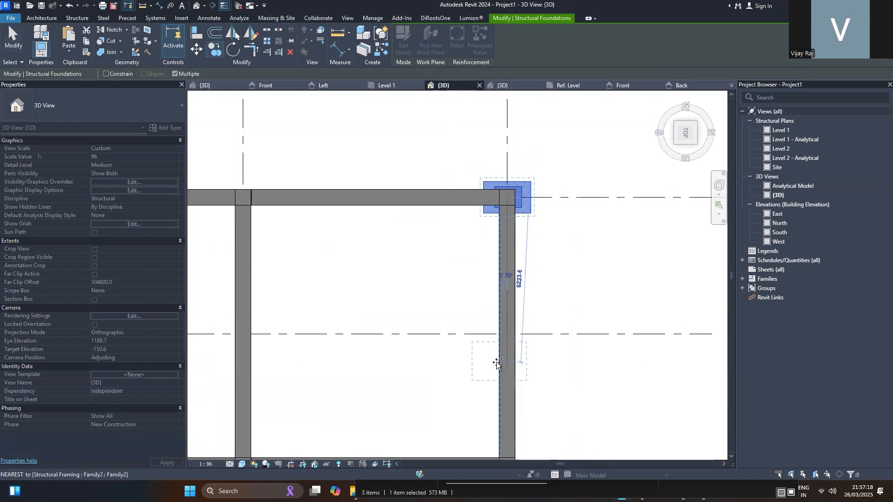
pyautogui.scroll(-3, 546, 135)
pyautogui.scroll(1, 547, 318)
pyautogui.click(524, 267)
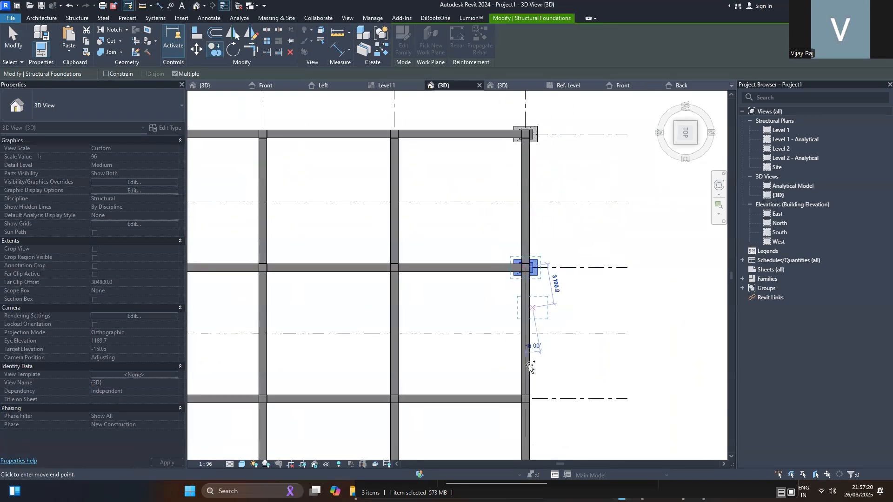
# Place further footing copies at the columns on grid E at grids 5, 7, 8 and 9.
pyautogui.scroll(-4, 564, 359)
pyautogui.scroll(3, 548, 329)
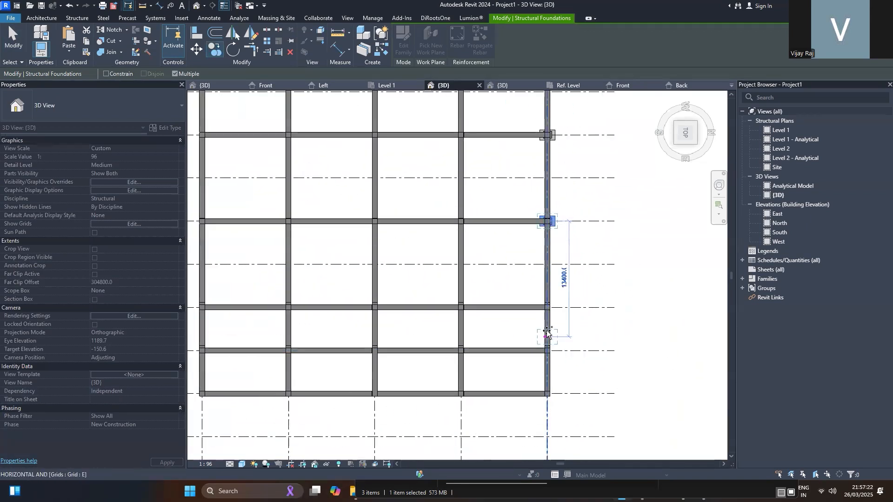
pyautogui.scroll(2, 547, 310)
pyautogui.click(547, 308)
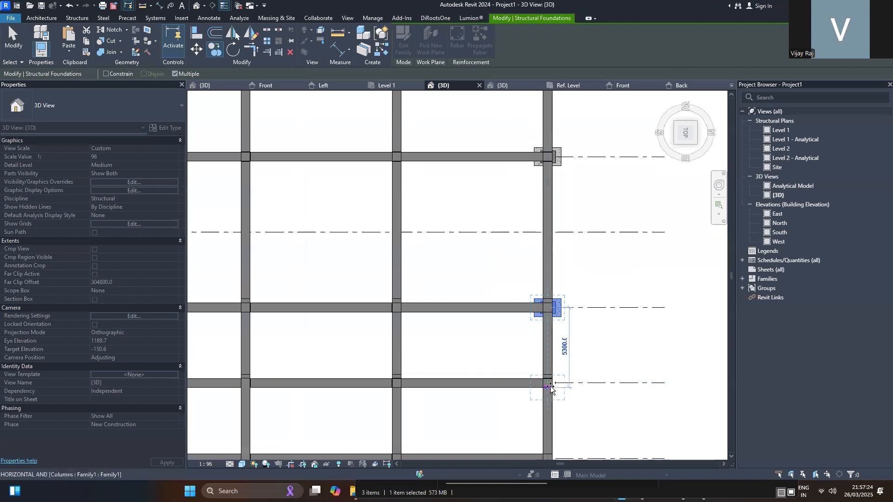
pyautogui.scroll(-4, 549, 383)
pyautogui.scroll(3, 572, 342)
pyautogui.click(547, 365)
pyautogui.scroll(-3, 558, 368)
pyautogui.press('Escape')
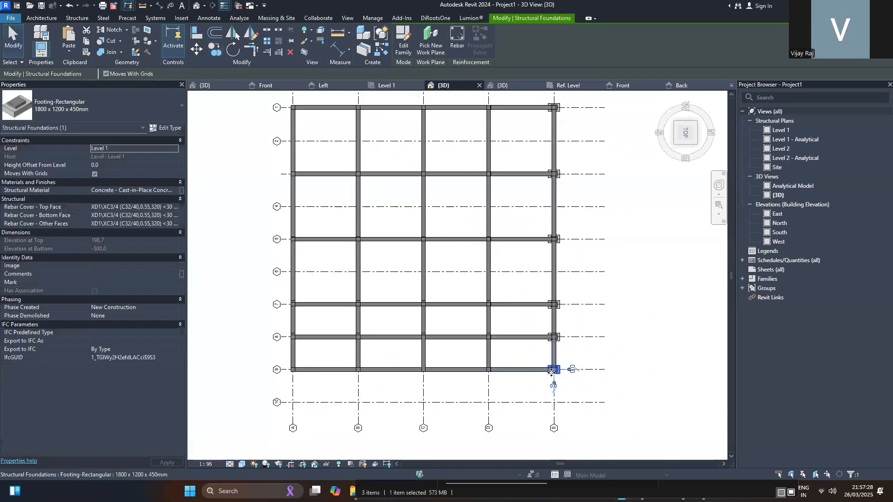
# Select all instances of the footing type and copy the row from grid E to the columns on grid D.
pyautogui.press('s')
pyautogui.press('a')
pyautogui.scroll(-1, 562, 336)
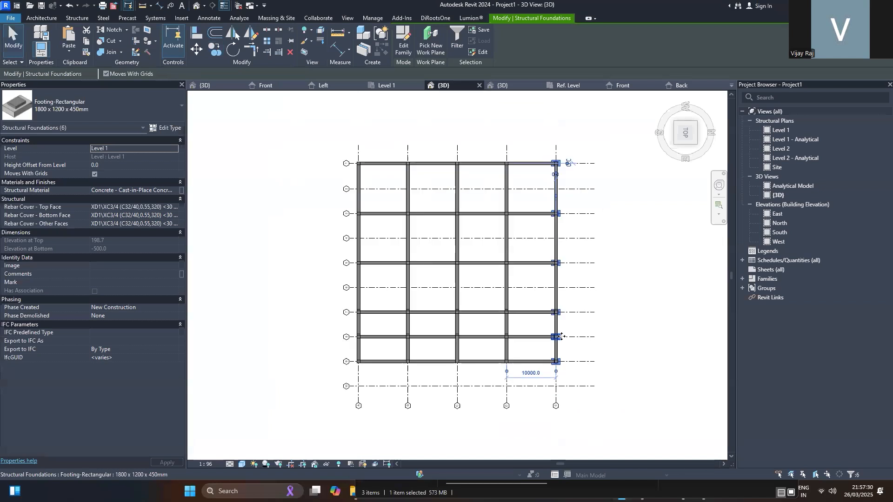
pyautogui.press('c')
pyautogui.press('o')
pyautogui.scroll(2, 558, 264)
pyautogui.click(560, 265)
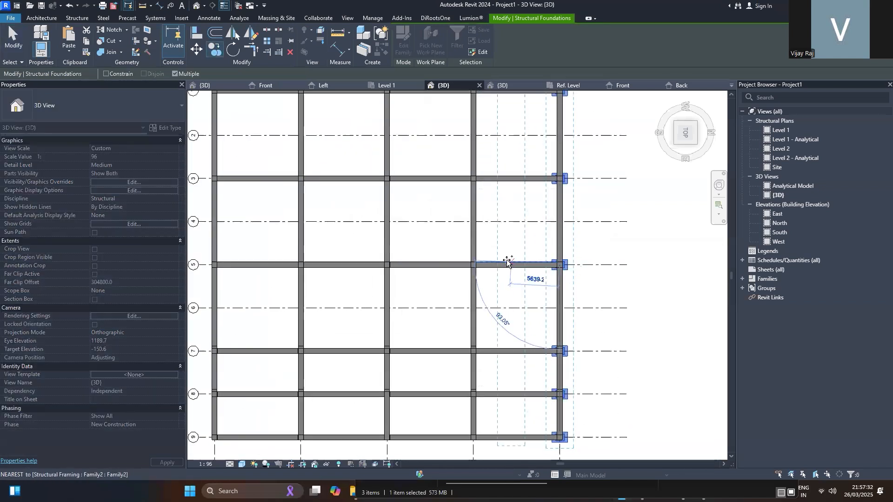
pyautogui.scroll(4, 474, 266)
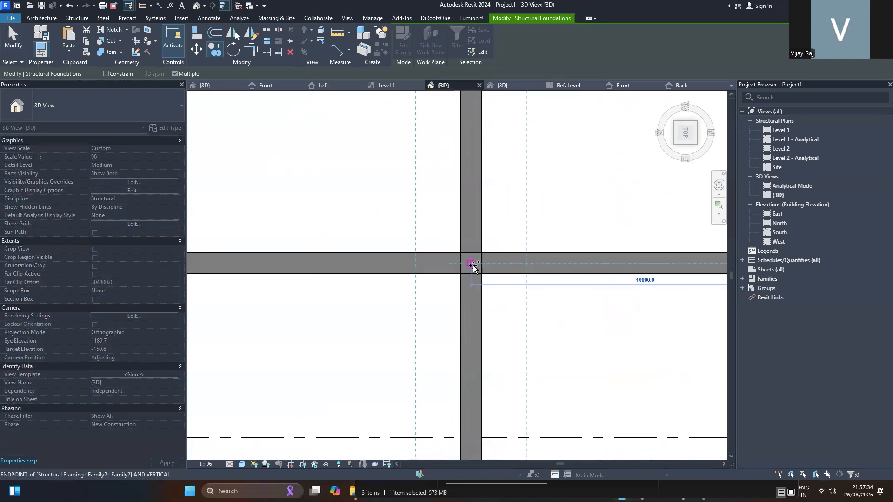
pyautogui.scroll(-3, 469, 266)
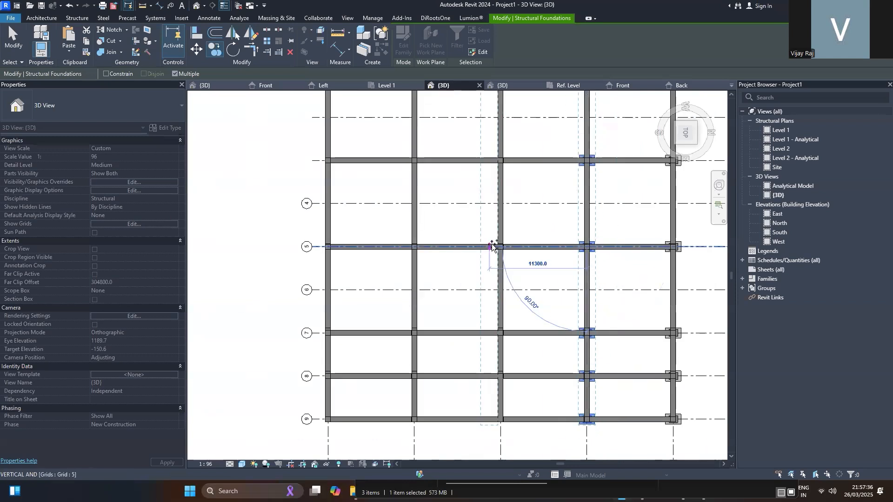
# Place copies of the footing row at the columns on grids C, B and A, and end the copy.
pyautogui.scroll(2, 507, 248)
pyautogui.scroll(2, 508, 248)
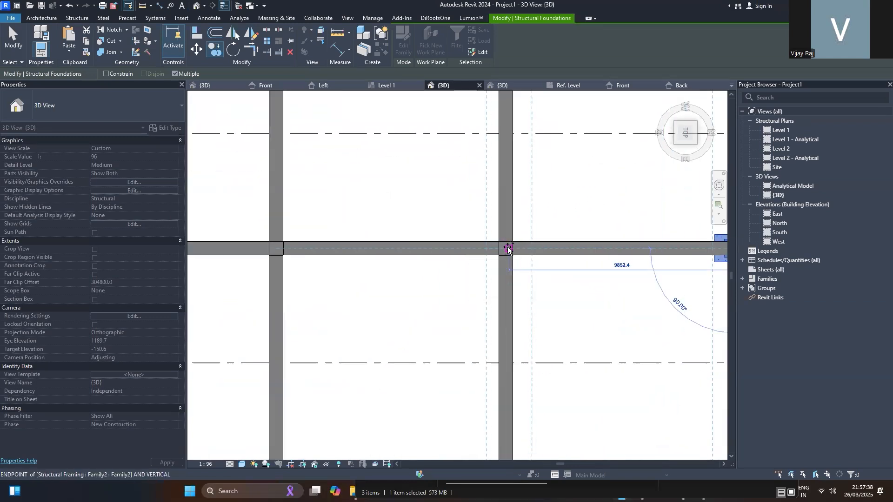
pyautogui.click(506, 249)
pyautogui.scroll(-4, 649, 278)
pyautogui.scroll(3, 421, 264)
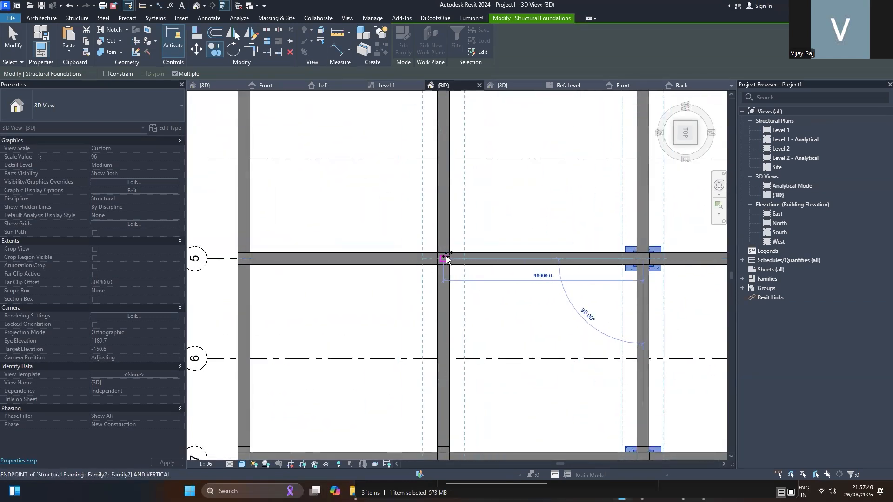
pyautogui.scroll(-2, 467, 302)
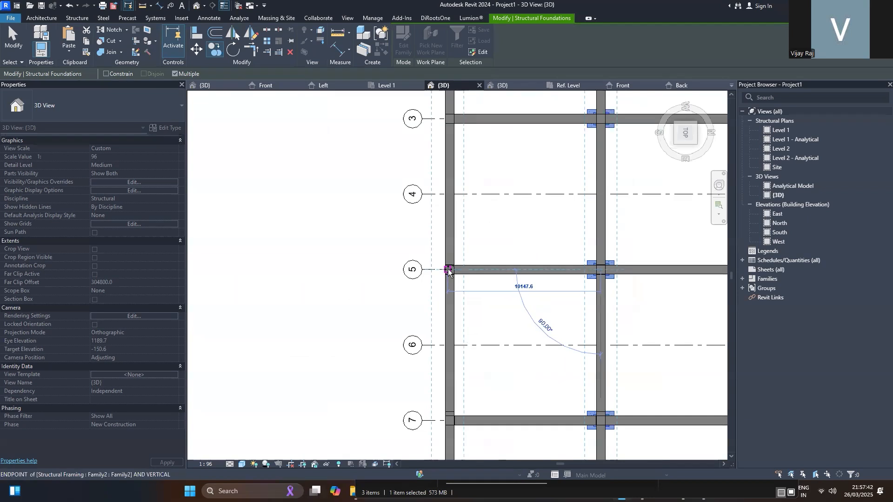
pyautogui.click(450, 270)
pyautogui.press('Escape')
pyautogui.scroll(-3, 516, 292)
pyautogui.press('Escape')
# Examine the footings under all columns of the beam frame in the 3D view.
pyautogui.keyDown('shift'); pyautogui.moveTo(446, 309); pyautogui.dragTo(587, 179, button='middle'); pyautogui.keyUp('shift')
pyautogui.scroll(-3, 439, 196)
pyautogui.scroll(5, 640, 230)
pyautogui.keyDown('shift'); pyautogui.moveTo(634, 263); pyautogui.dragTo(588, 229, button='middle'); pyautogui.keyUp('shift')
pyautogui.scroll(-2, 639, 309)
pyautogui.scroll(3, 515, 154)
pyautogui.scroll(-5, 555, 308)
pyautogui.scroll(1, 520, 280)
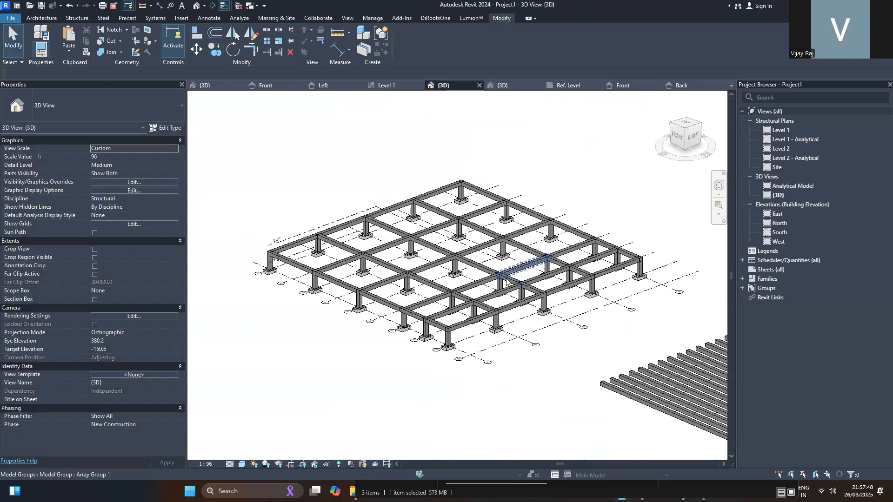
pyautogui.scroll(1, 520, 251)
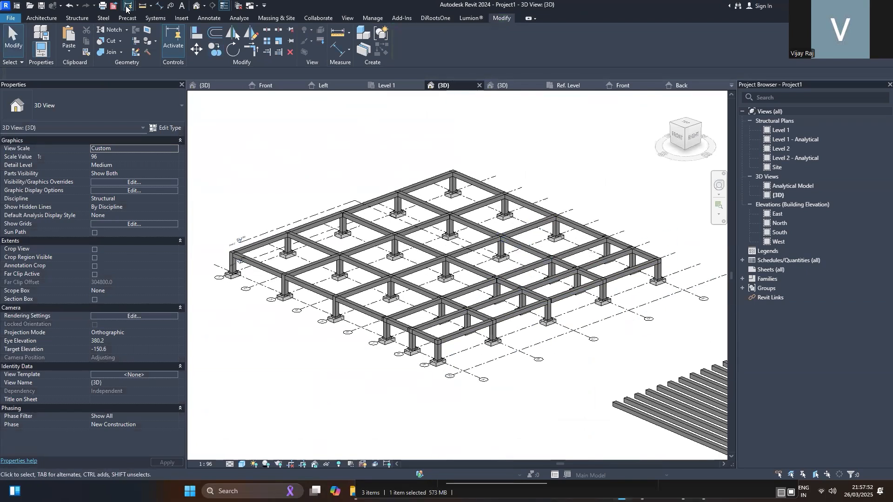
# Create a Generic 300mm structural floor in the Level 2 plan with a rectangular boundary along the frame's outer beam edges.
pyautogui.click(77, 19)
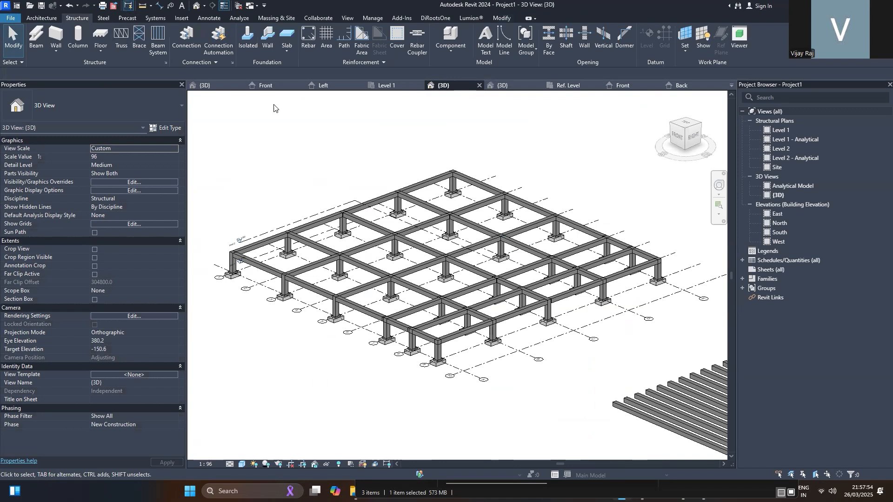
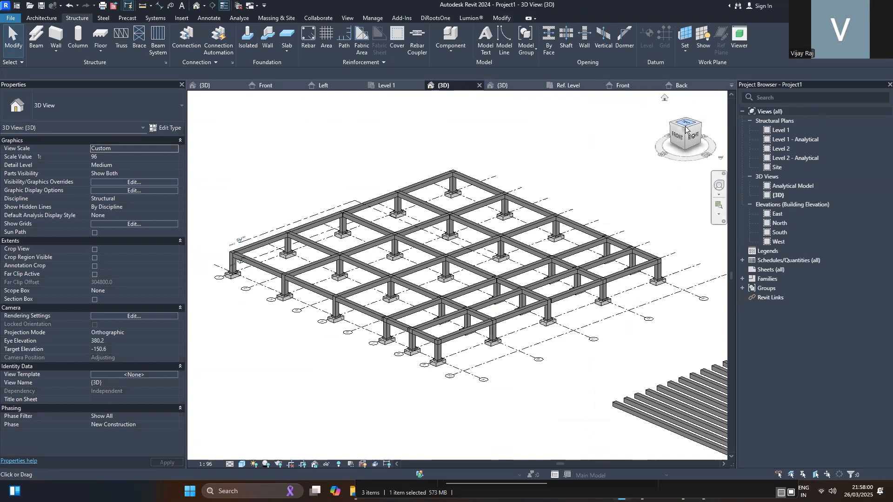
pyautogui.moveTo(684, 135); pyautogui.dragTo(765, 183)
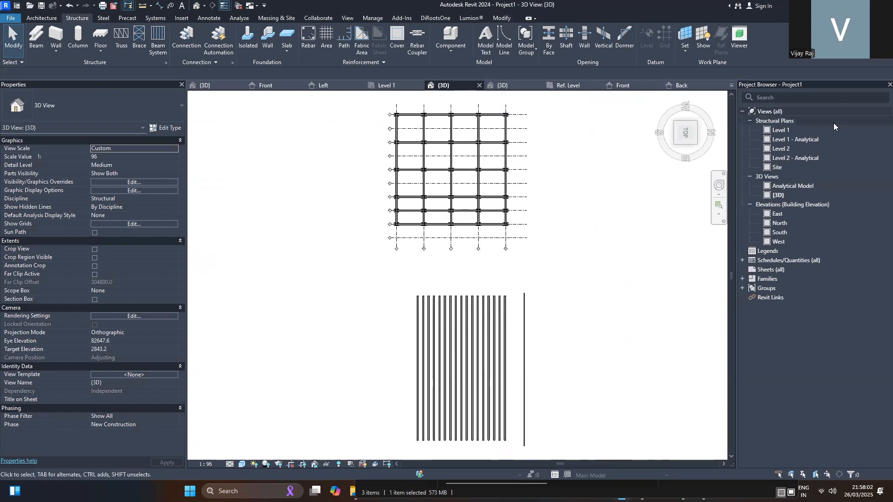
pyautogui.doubleClick(780, 148)
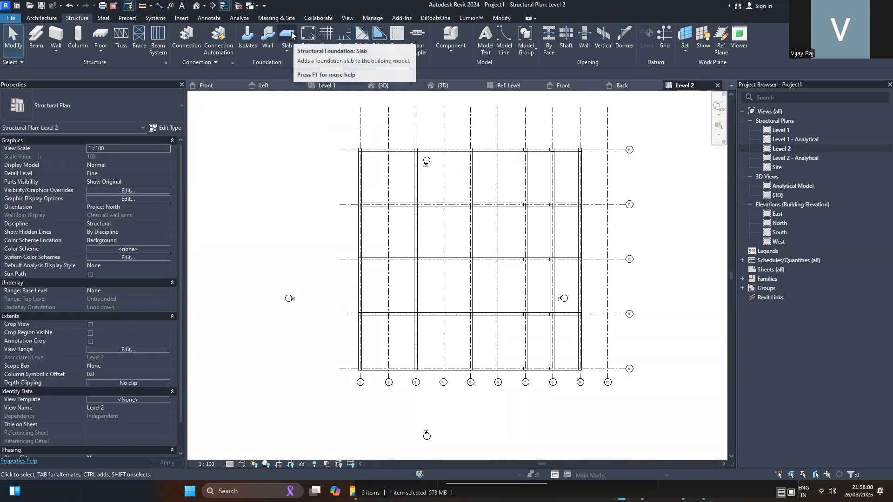
pyautogui.click(105, 35)
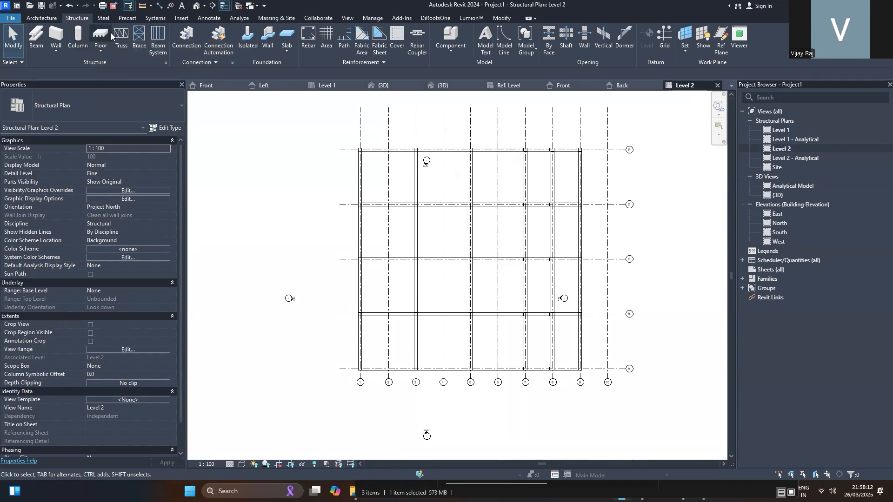
pyautogui.click(479, 31)
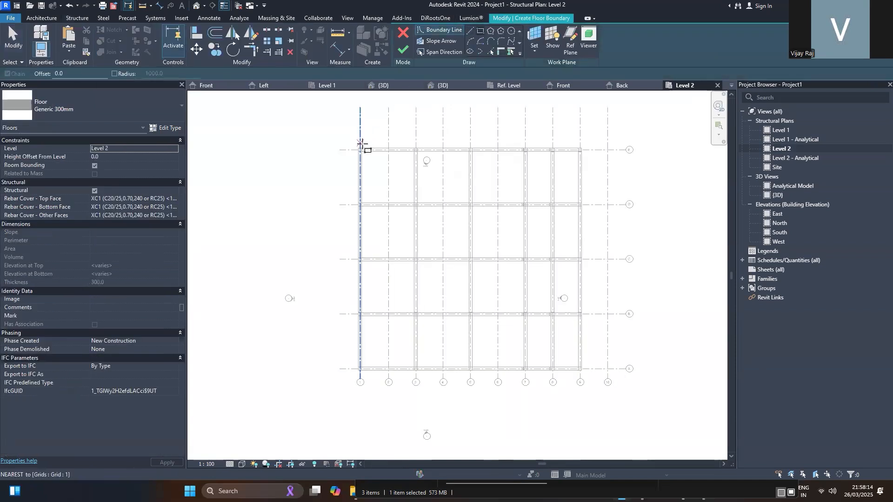
pyautogui.click(360, 149)
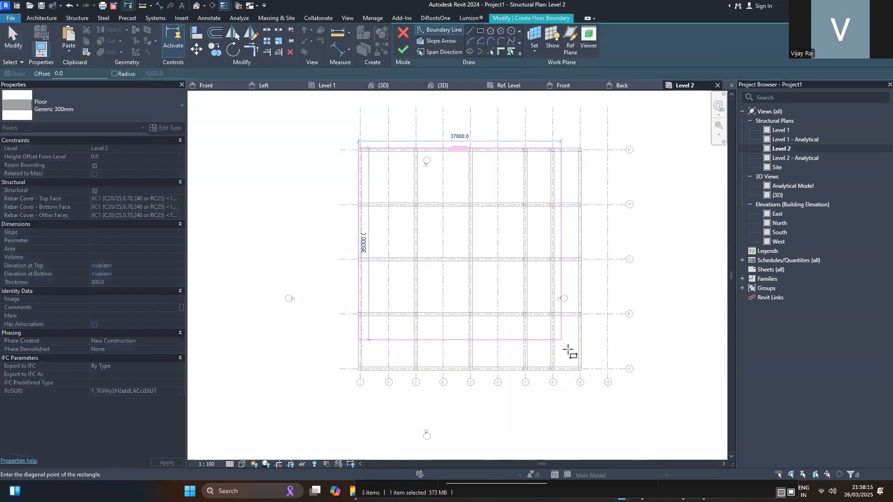
pyautogui.scroll(3, 582, 372)
pyautogui.click(579, 370)
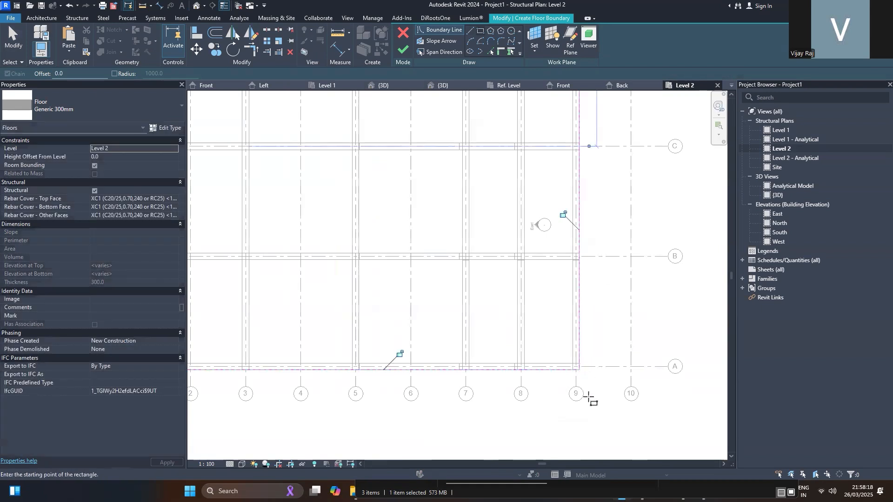
pyautogui.scroll(-4, 578, 386)
pyautogui.click(403, 49)
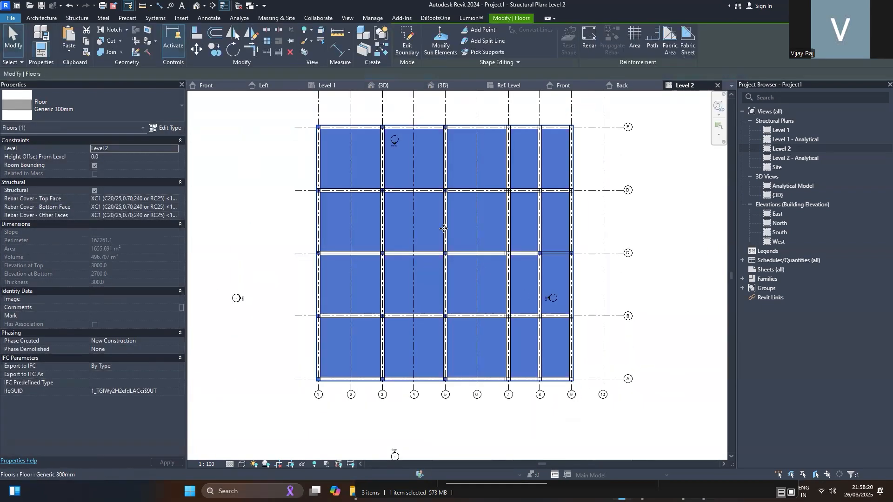
# Examine the new floor slab over the beams and columns of the frame in the 3D view.
pyautogui.click(197, 5)
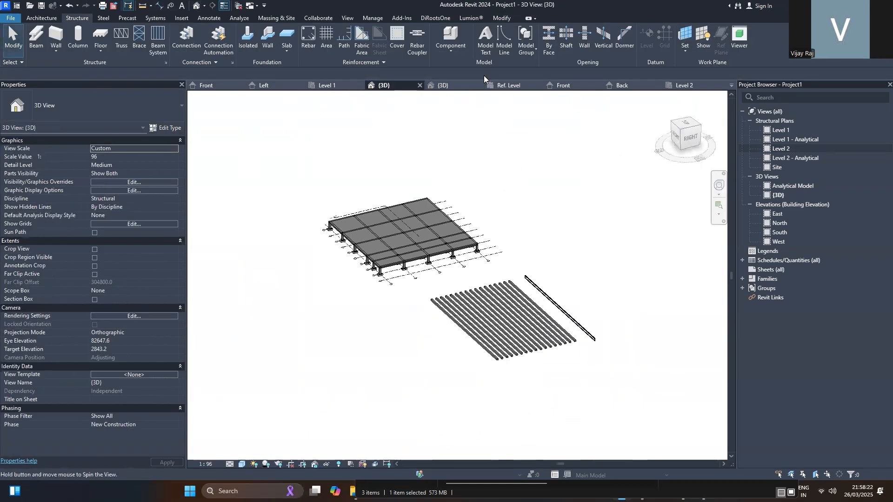
pyautogui.scroll(4, 368, 285)
pyautogui.click(399, 279)
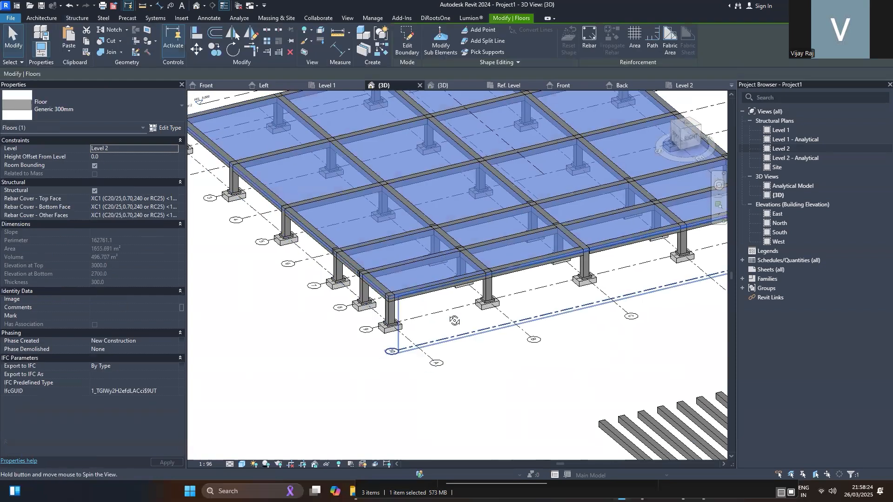
pyautogui.keyDown('shift'); pyautogui.moveTo(326, 192); pyautogui.dragTo(368, 225, button='middle'); pyautogui.keyUp('shift')
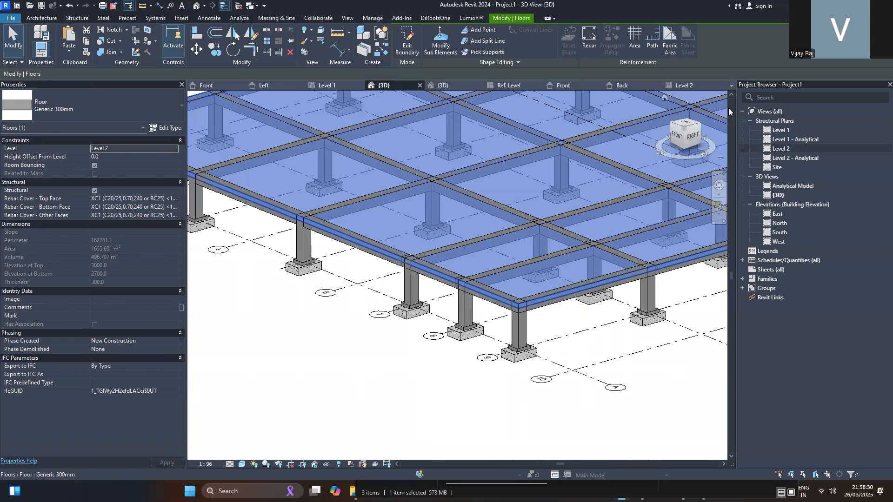
pyautogui.scroll(-2, 451, 281)
pyautogui.scroll(-1, 450, 282)
pyautogui.press('Escape')
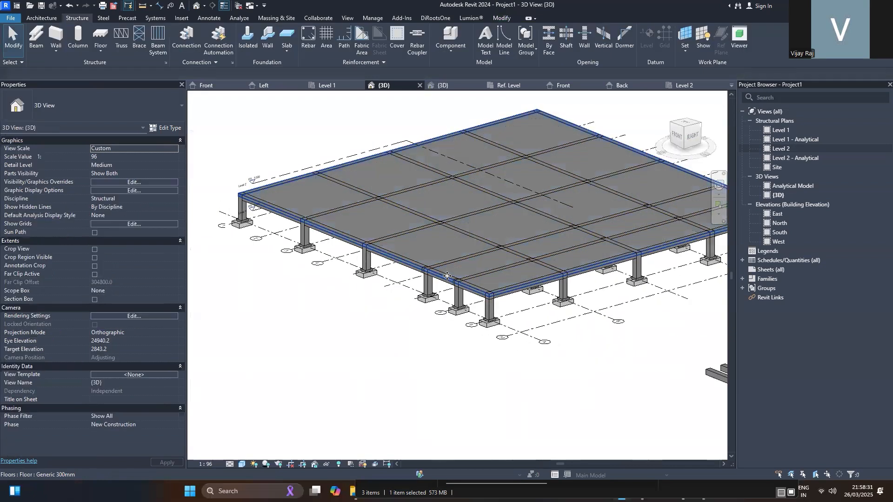
pyautogui.click(408, 247)
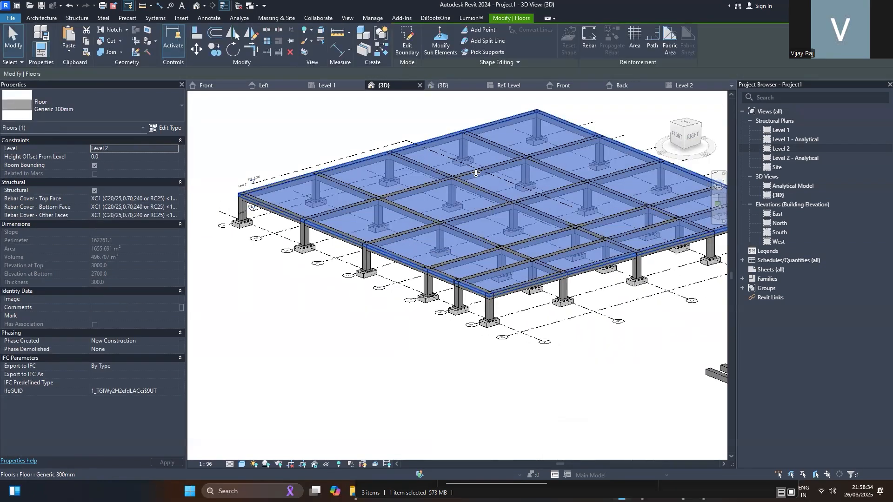
pyautogui.press('Escape')
pyautogui.scroll(-2, 261, 298)
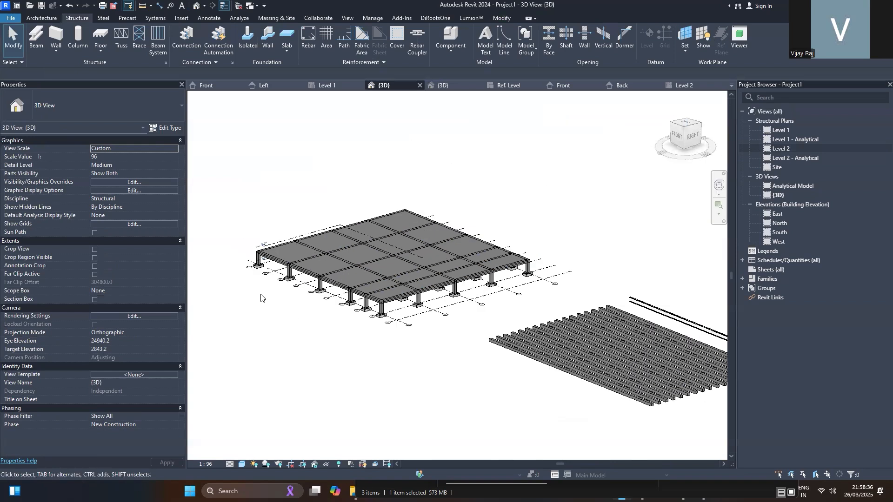
# Create a second Generic 300mm floor in the Level 2 plan with a rectangular boundary of about 2385 m² in the empty area west of the frame.
pyautogui.doubleClick(788, 130)
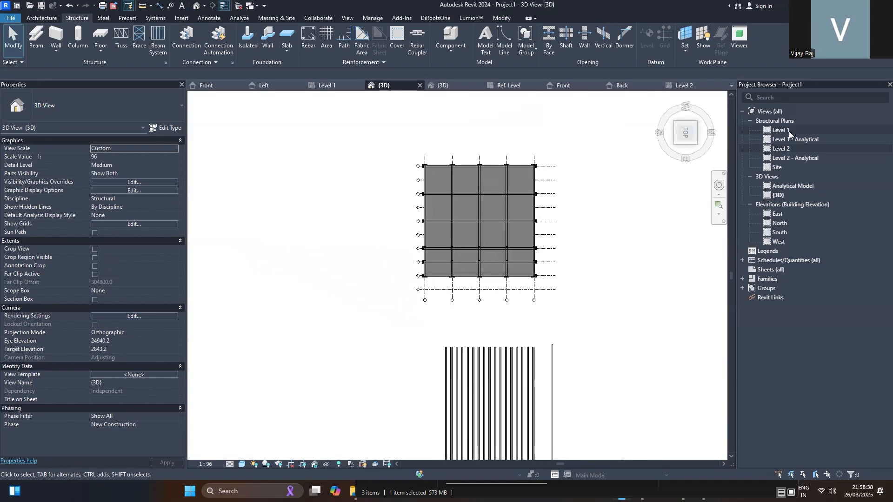
pyautogui.scroll(-2, 480, 234)
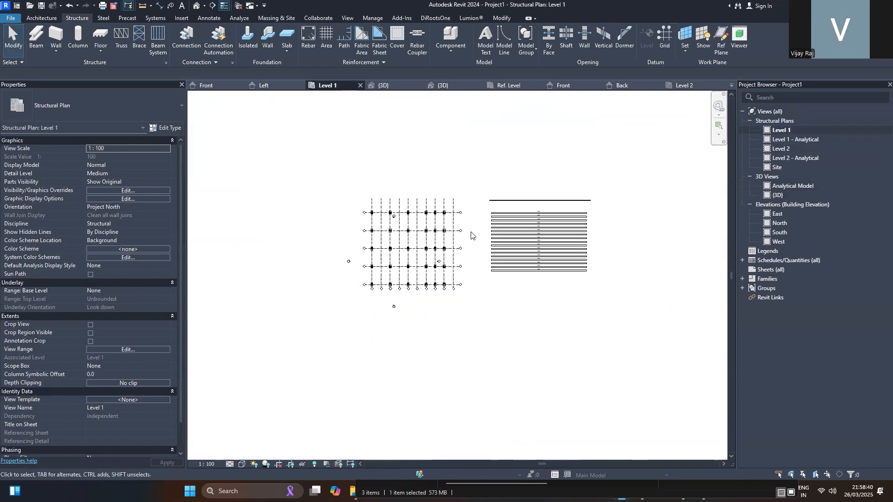
pyautogui.doubleClick(785, 149)
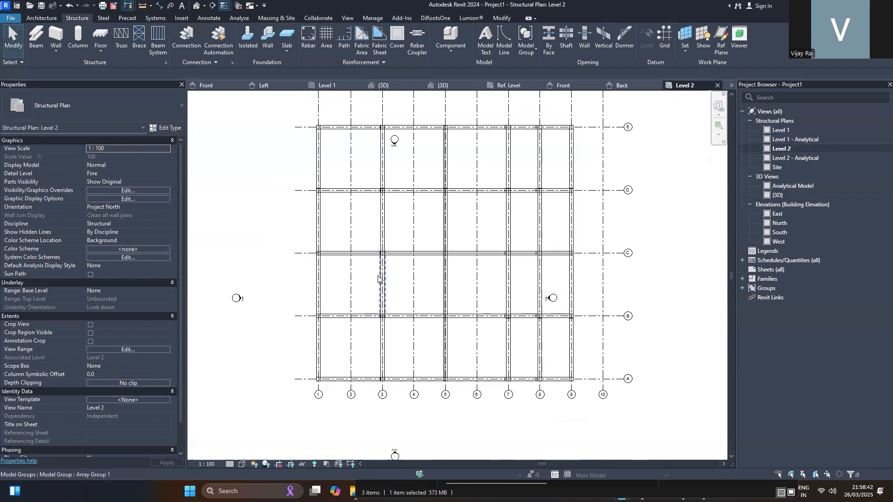
pyautogui.click(41, 18)
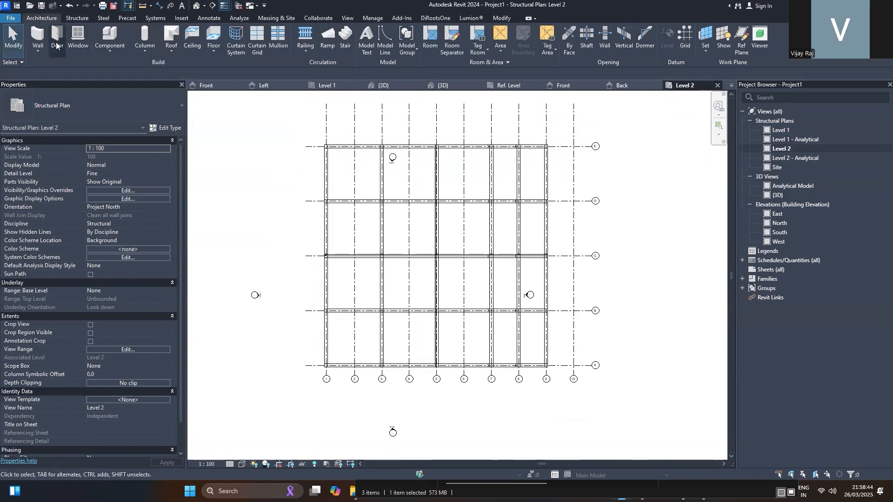
pyautogui.click(214, 38)
pyautogui.scroll(-2, 560, 190)
pyautogui.click(479, 30)
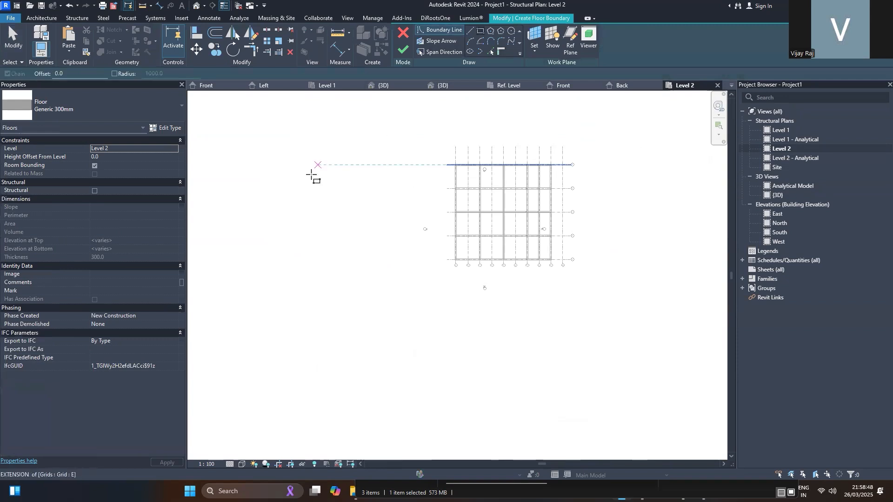
pyautogui.click(265, 146)
pyautogui.click(382, 260)
pyautogui.click(403, 49)
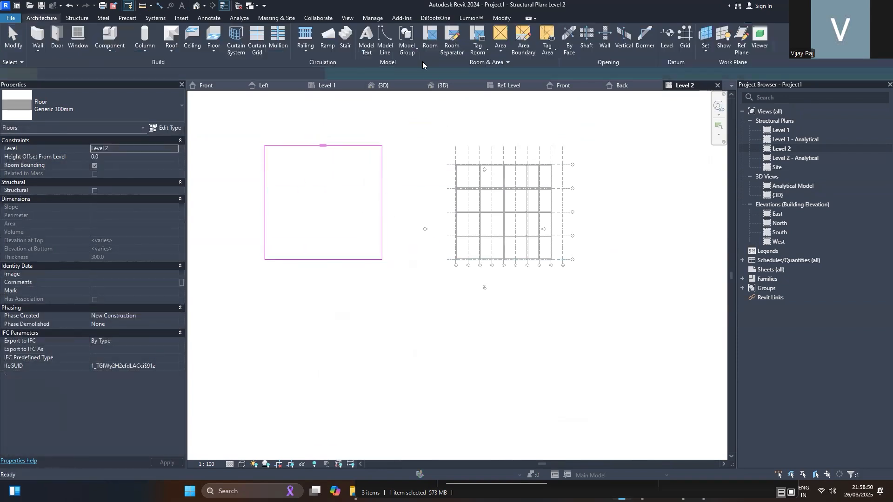
pyautogui.click(219, 101)
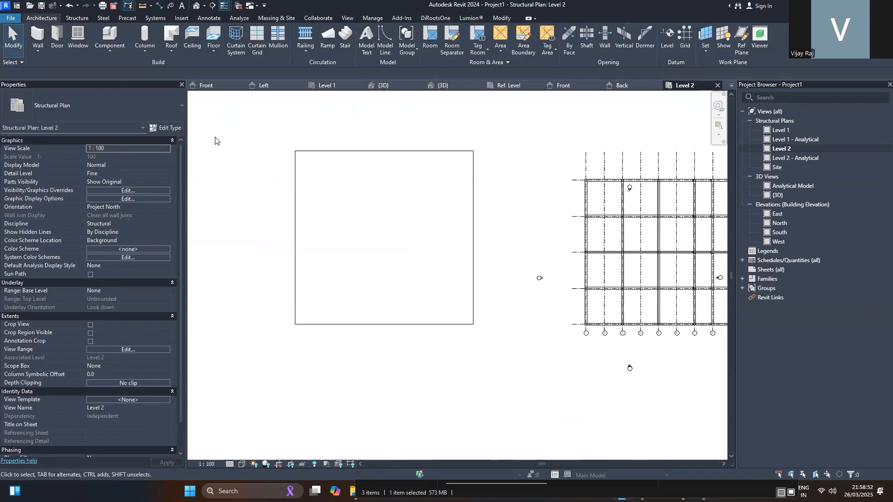
# Insert a layer above the core boundary in the new floor's type structure and set its function to Finish 1 [4].
pyautogui.scroll(2, 215, 140)
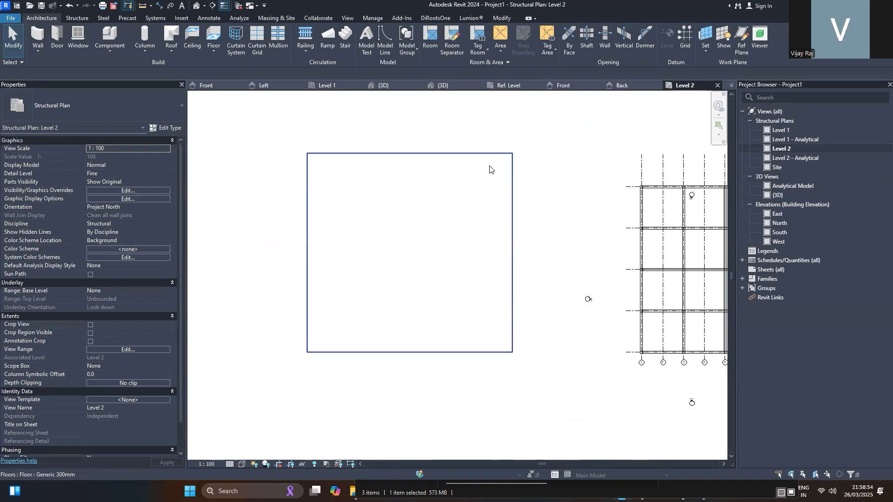
pyautogui.click(446, 276)
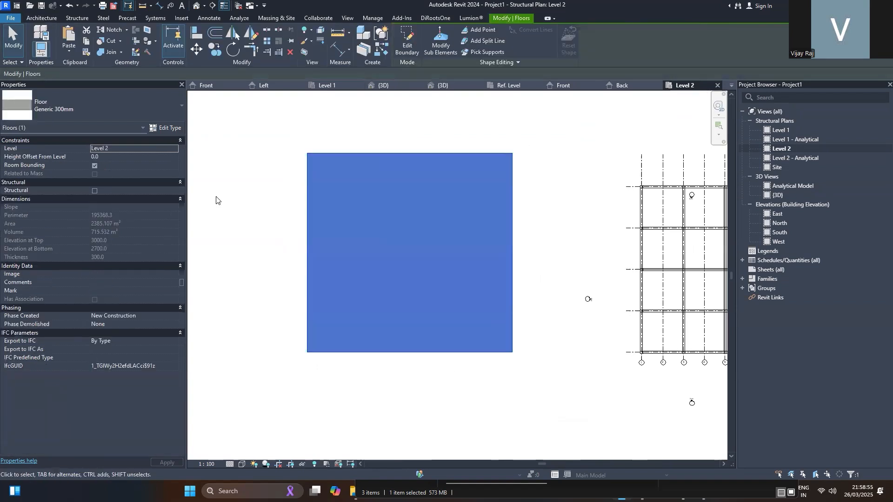
pyautogui.click(167, 127)
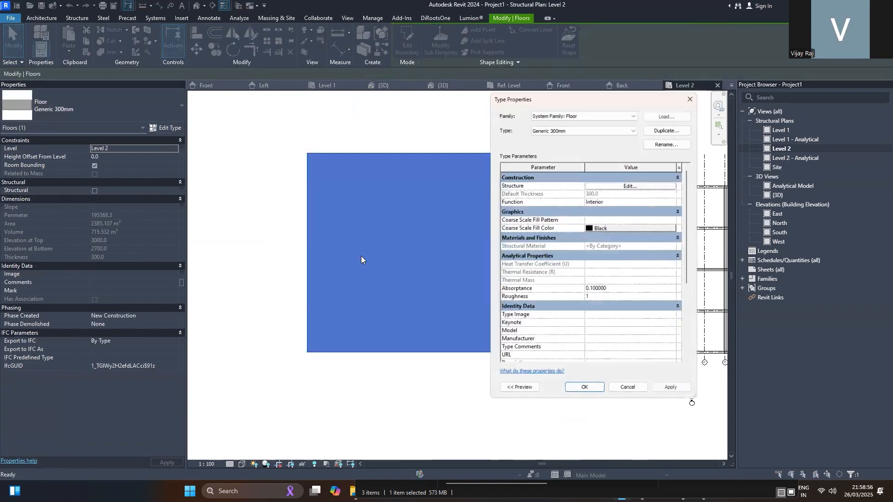
pyautogui.click(625, 185)
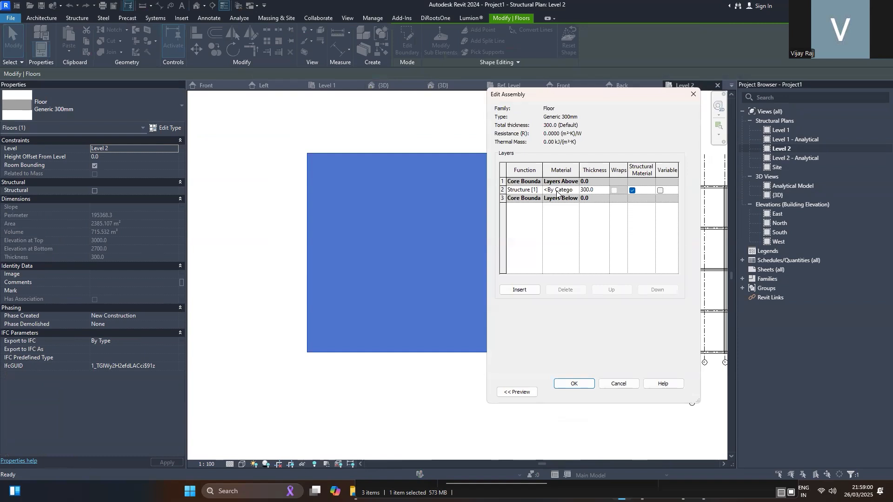
pyautogui.click(528, 291)
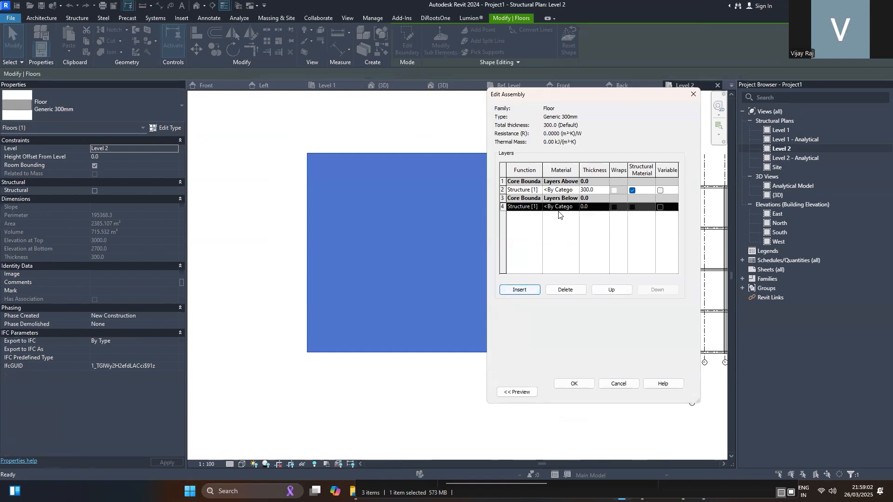
pyautogui.click(613, 290)
pyautogui.click(613, 290)
pyautogui.click(613, 290)
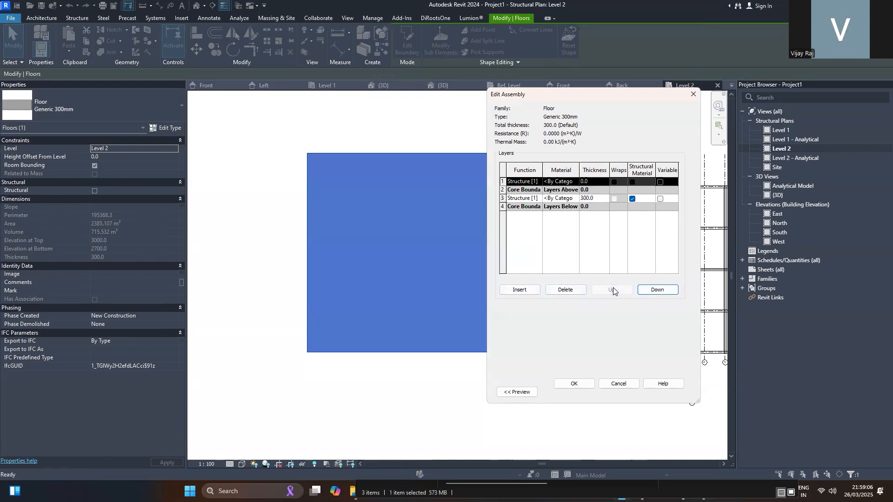
pyautogui.click(537, 183)
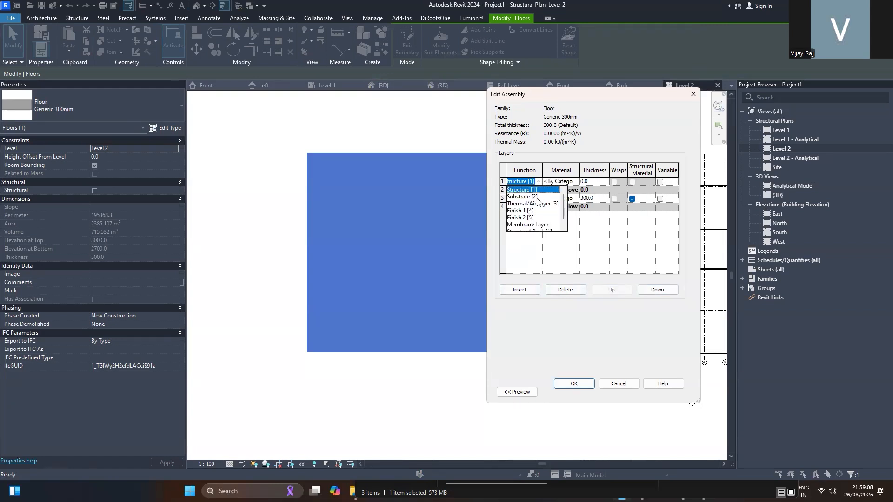
pyautogui.click(530, 210)
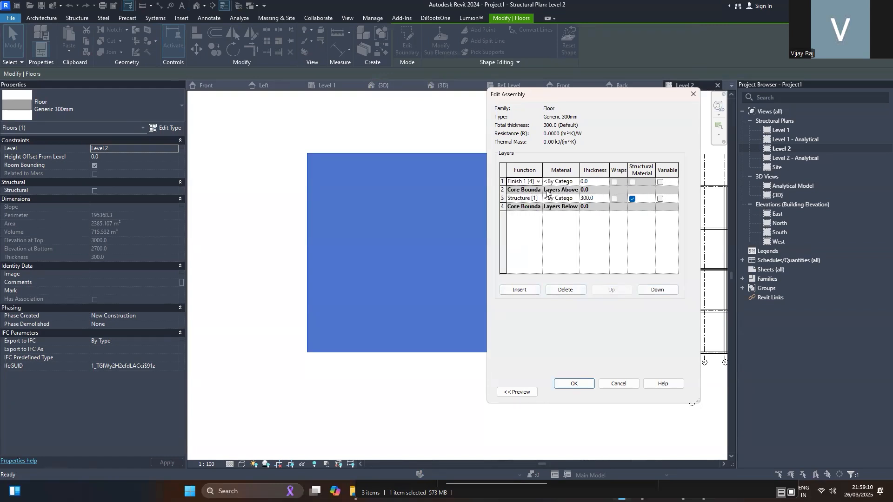
# Find the tile materials and assign Ceiling Tile 600 x 1200 to the finish layer.
pyautogui.click(576, 200)
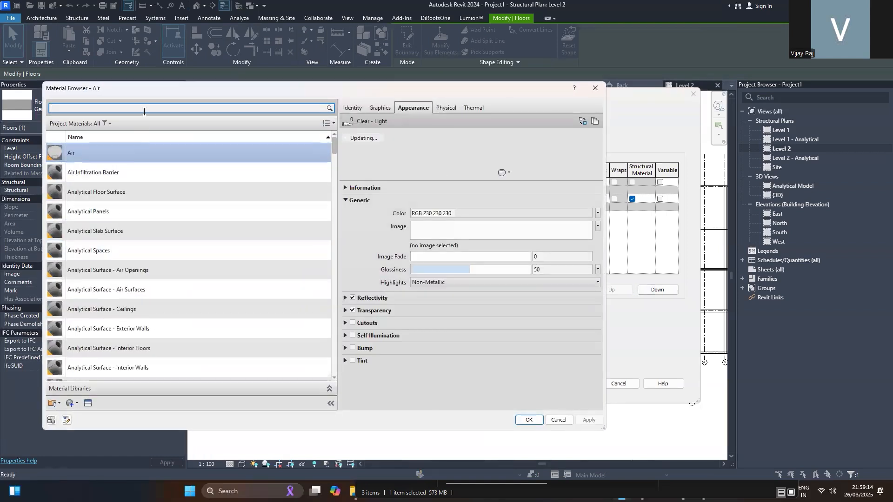
pyautogui.write('til')
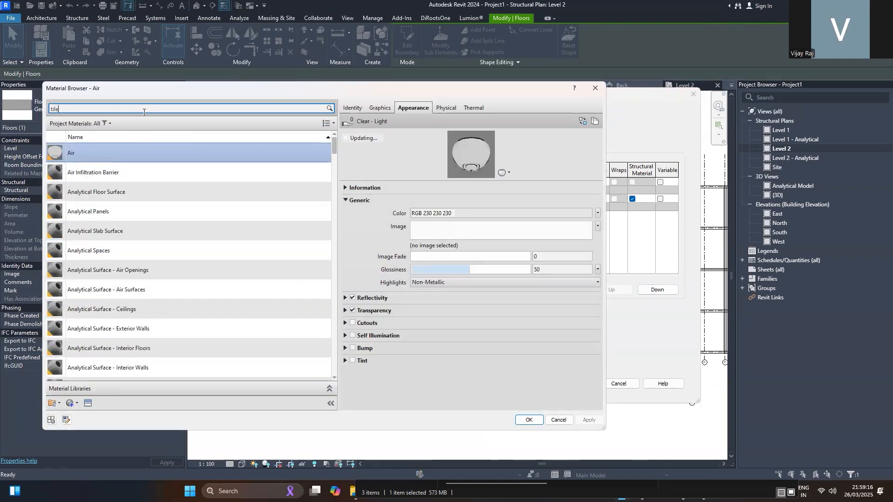
pyautogui.write('e')
pyautogui.press('Return')
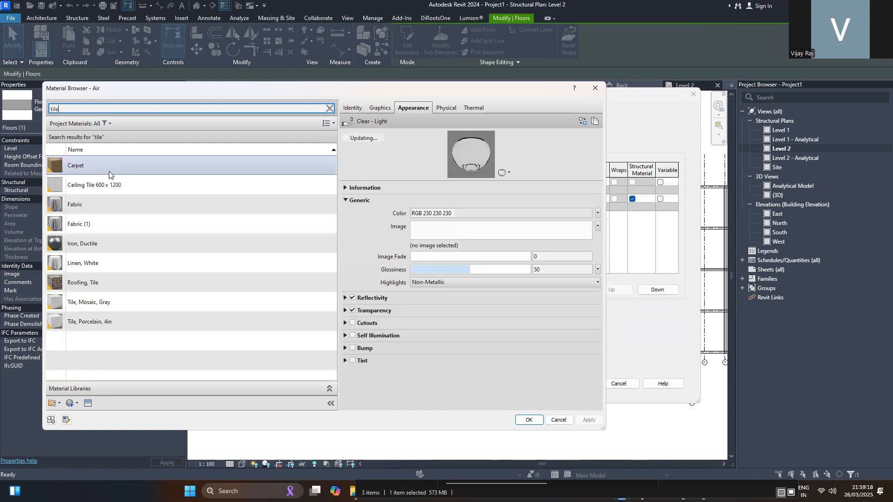
pyautogui.click(120, 184)
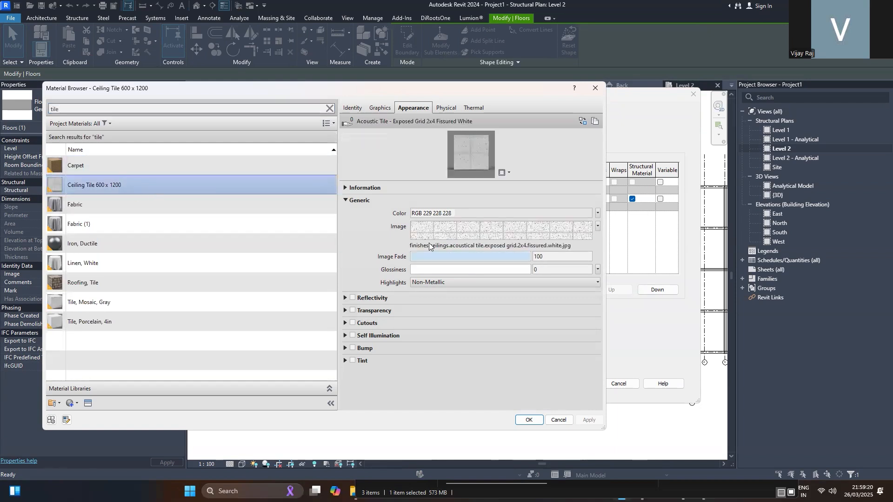
pyautogui.click(380, 108)
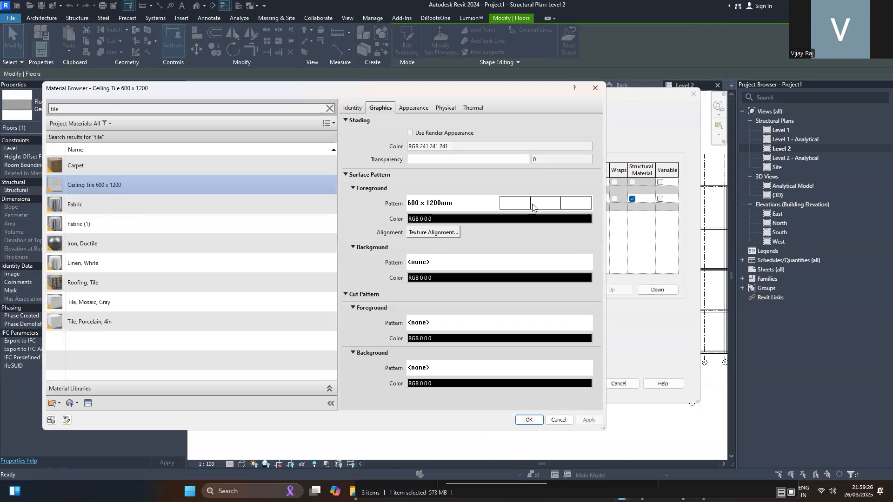
pyautogui.click(529, 420)
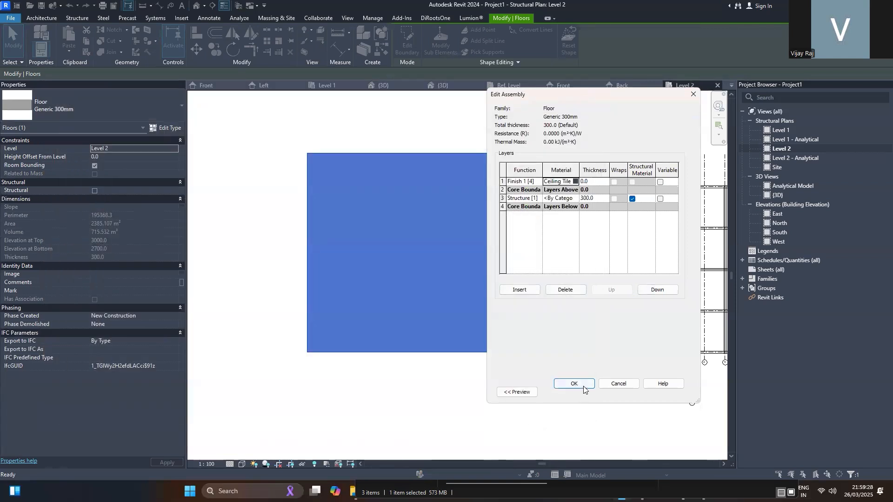
# Set the finish layer's thickness to 1.0 mm and apply the edited structure to the floor type.
pyautogui.click(583, 387)
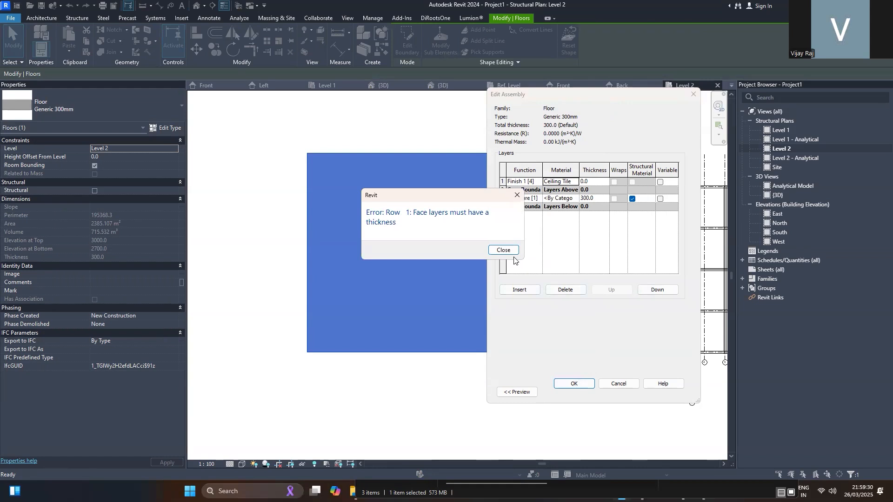
pyautogui.click(518, 196)
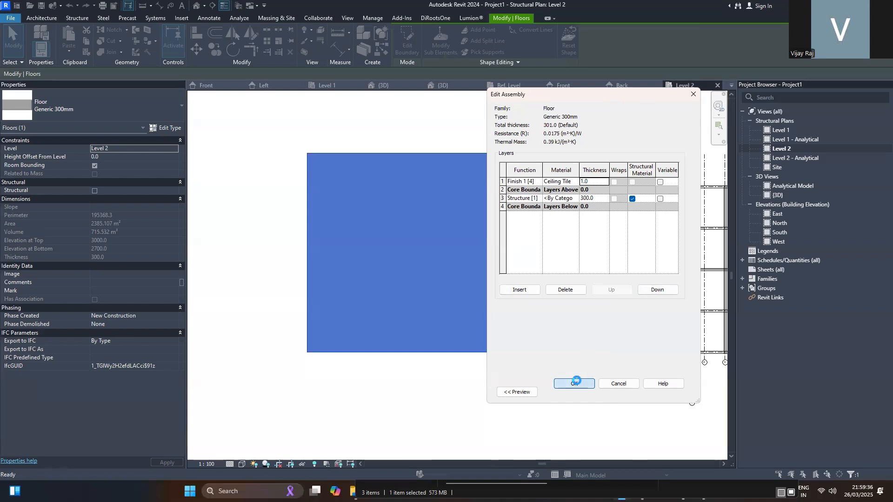
pyautogui.click(574, 383)
pyautogui.click(578, 391)
pyautogui.click(293, 156)
# Open the surface foreground fill pattern of the Ceiling Tile 600 x 1200 material from the tiled floor type's finish layer.
pyautogui.scroll(3, 331, 155)
pyautogui.click(329, 156)
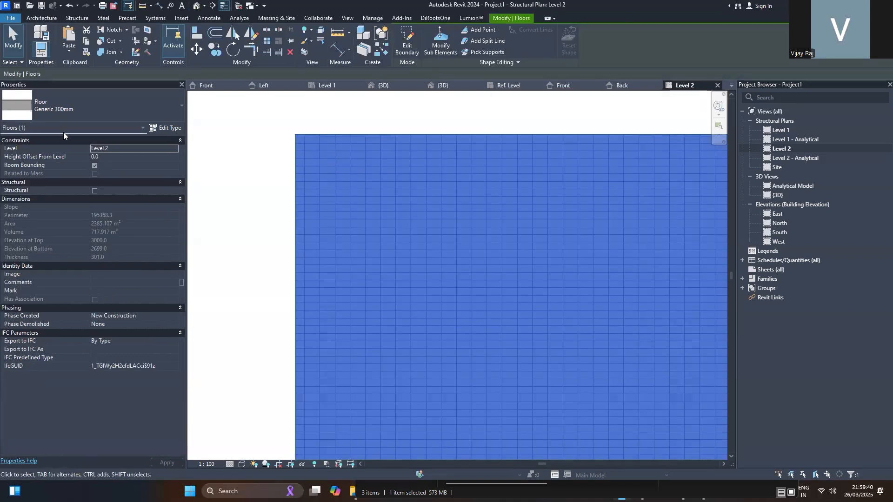
pyautogui.click(165, 128)
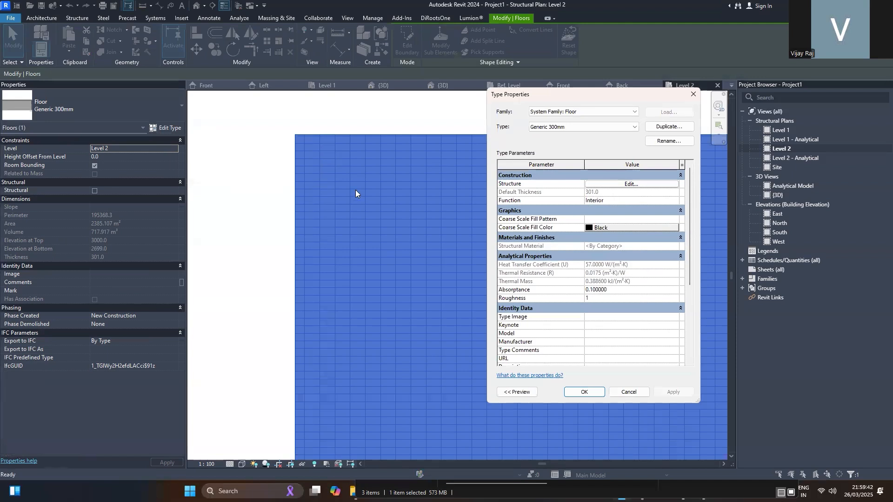
pyautogui.click(632, 185)
pyautogui.click(577, 181)
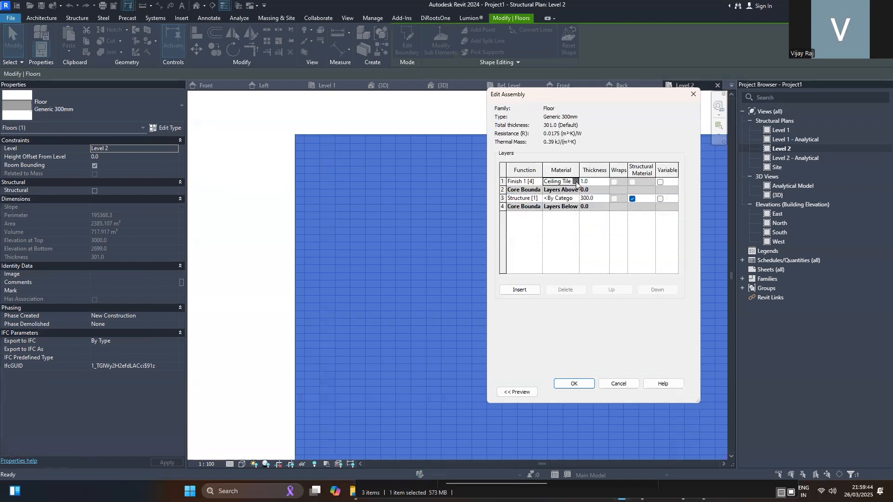
pyautogui.click(578, 182)
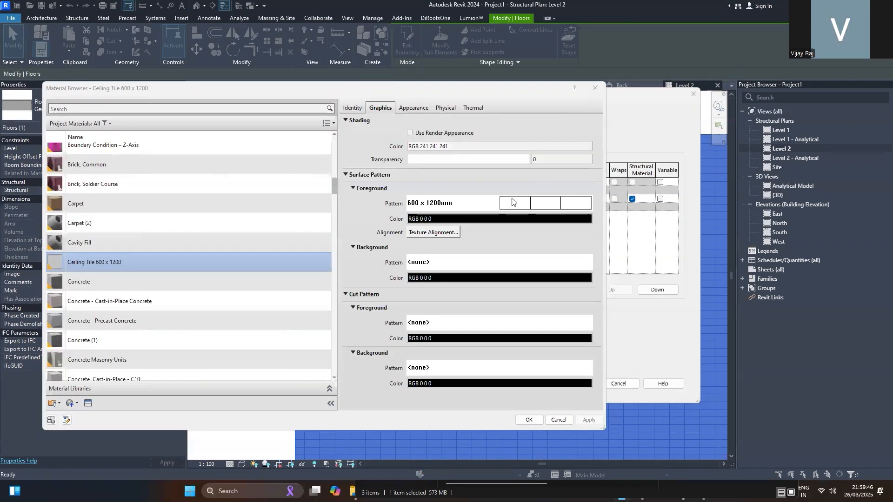
pyautogui.click(414, 205)
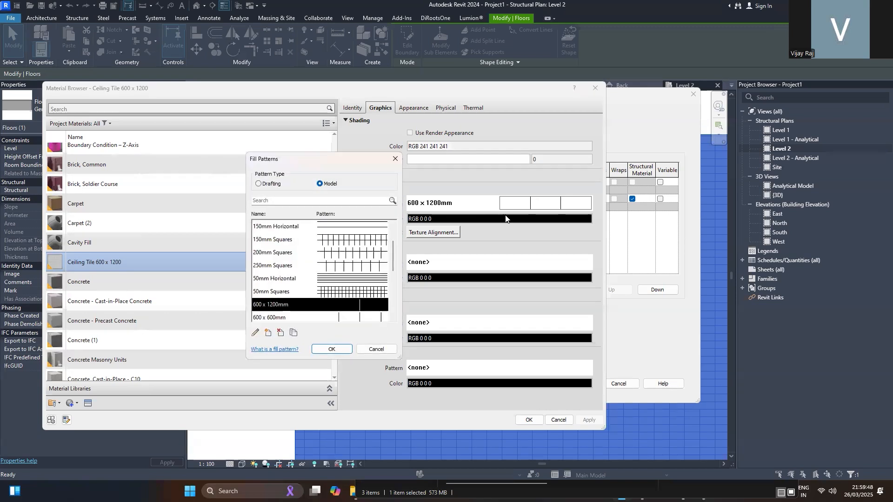
# Duplicate the 600 x 1200mm model pattern as 2400 x 2400mm 2 and set both crosshatch line spacings to 2400 mm.
pyautogui.click(294, 333)
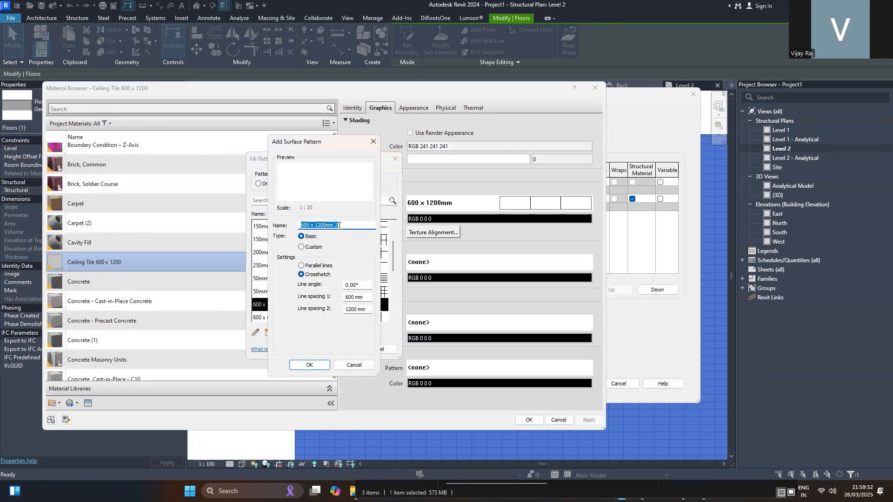
pyautogui.doubleClick(304, 226)
pyautogui.write('2400')
pyautogui.press('BackSpace')
pyautogui.press('BackSpace')
pyautogui.write('24')
pyautogui.doubleClick(356, 298)
pyautogui.write('2400')
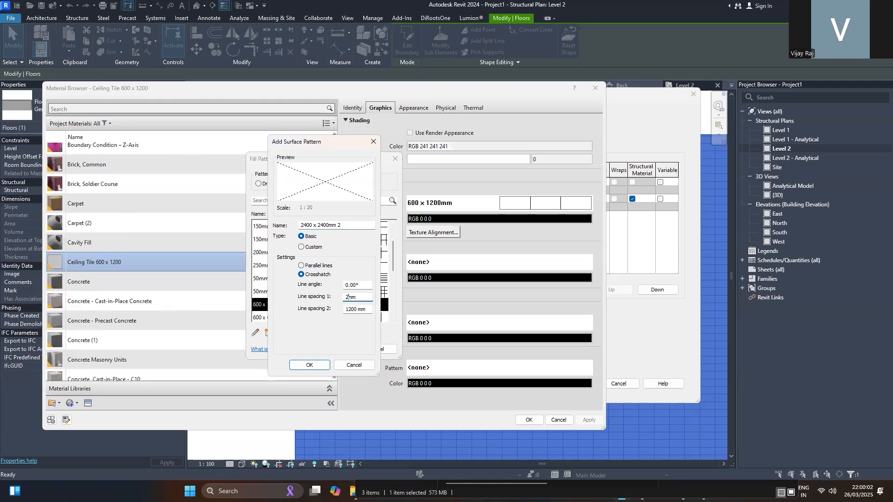
pyautogui.doubleClick(356, 310)
pyautogui.write('2400')
pyautogui.click(327, 366)
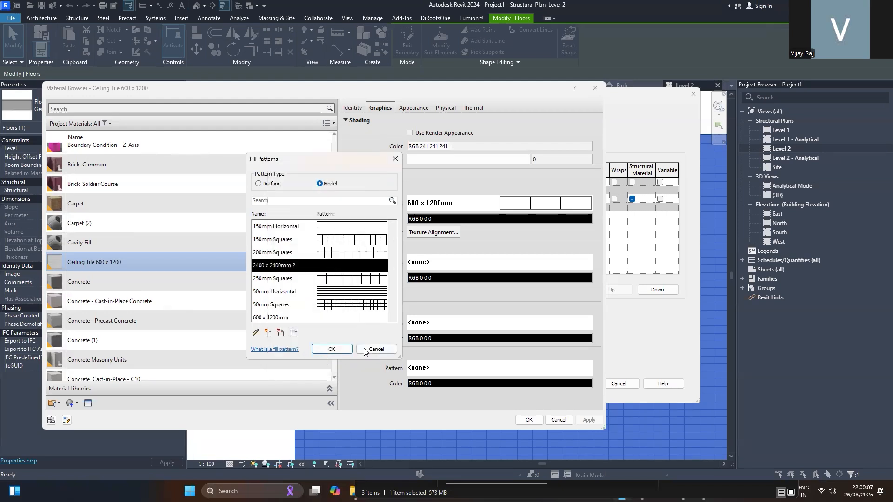
# Assign the 2400 x 2400mm 2 pattern to the tile material's surface foreground and apply the changes to the floor type.
pyautogui.click(331, 349)
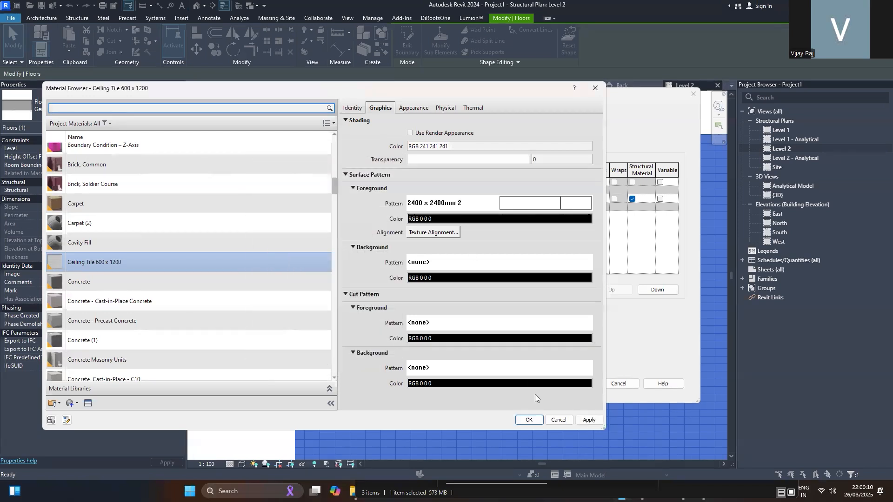
pyautogui.click(529, 420)
pyautogui.click(573, 384)
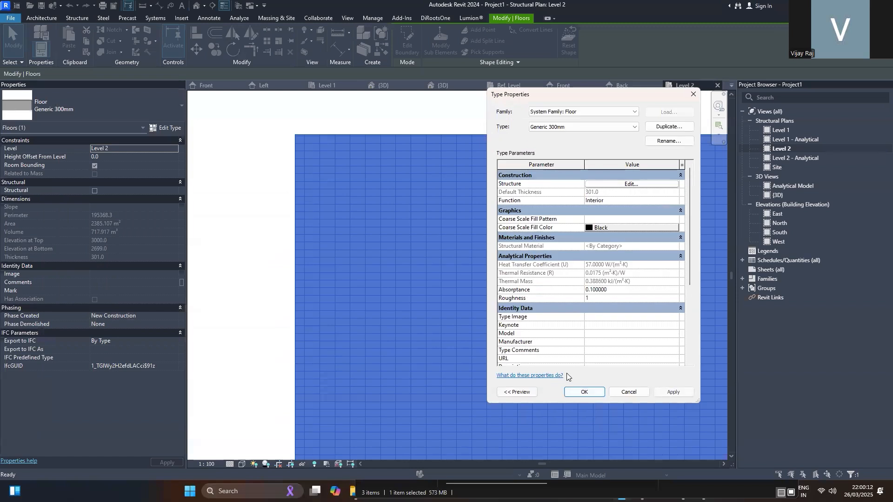
pyautogui.click(581, 392)
pyautogui.scroll(-4, 402, 223)
pyautogui.click(668, 350)
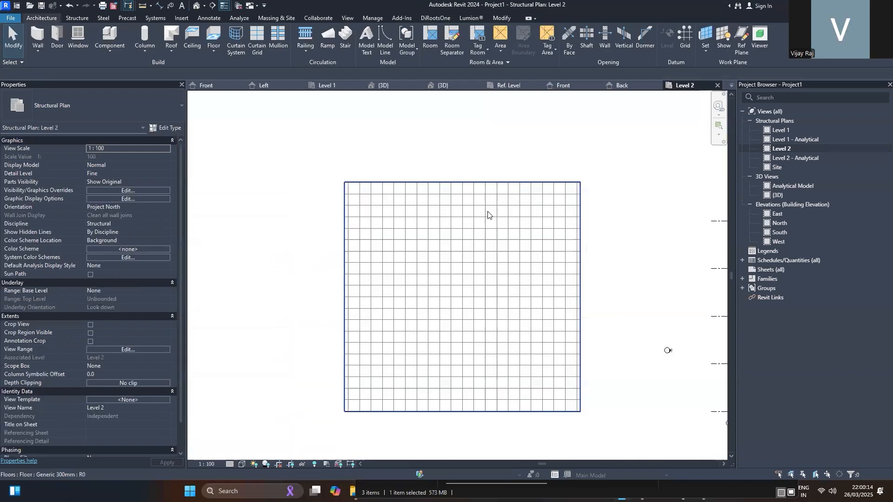
# Align the tile pattern's vertical lines with the tiled floor's east edge and with its west edge.
pyautogui.scroll(2, 554, 205)
pyautogui.press('a')
pyautogui.press('l')
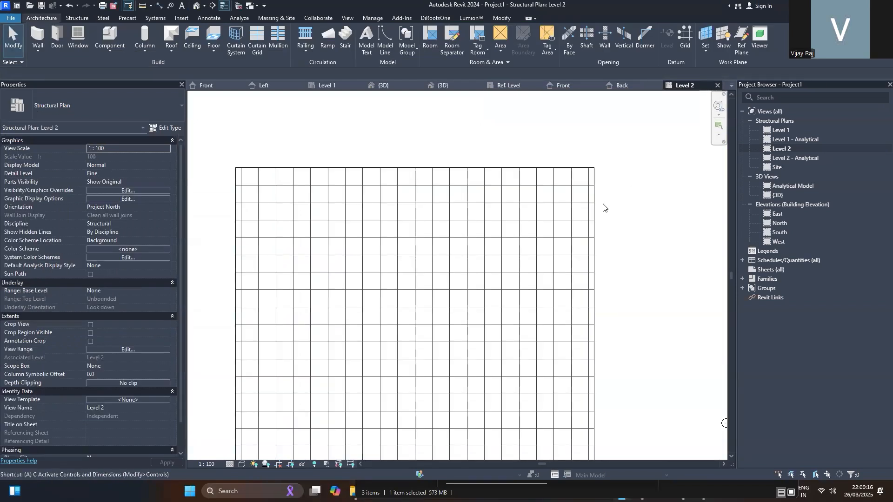
pyautogui.click(595, 212)
pyautogui.click(588, 228)
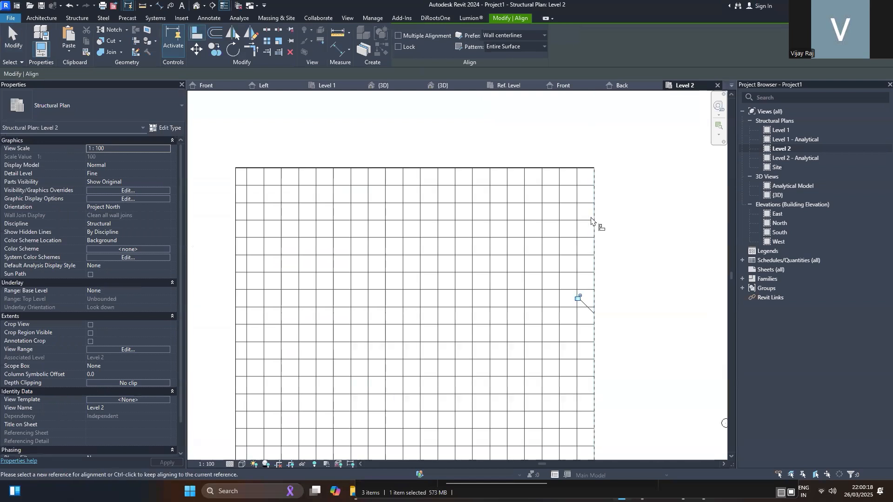
pyautogui.click(236, 195)
pyautogui.click(247, 198)
pyautogui.scroll(-3, 279, 210)
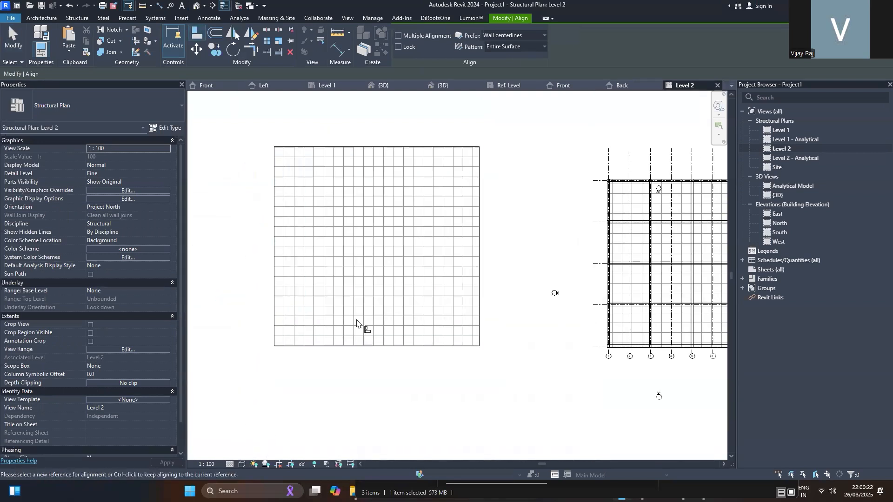
pyautogui.press('Escape')
# Inspect the layer structure of the floor type used by the slab over the beam frame.
pyautogui.scroll(-5, 396, 241)
pyautogui.click(395, 240)
pyautogui.scroll(3, 478, 233)
pyautogui.click(478, 232)
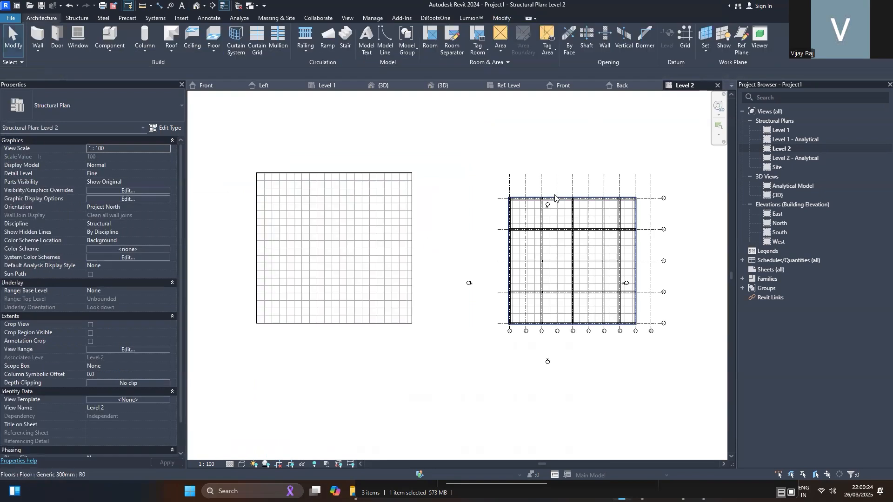
pyautogui.scroll(2, 530, 207)
pyautogui.click(539, 209)
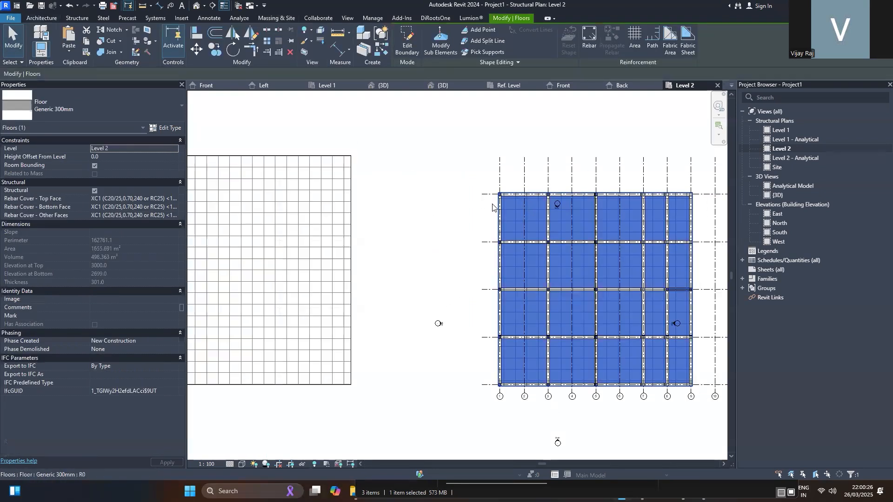
pyautogui.click(165, 127)
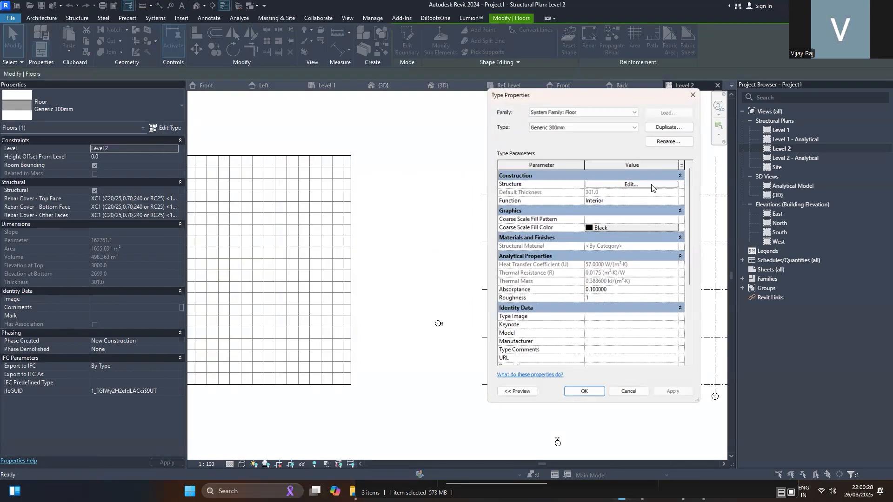
pyautogui.click(653, 186)
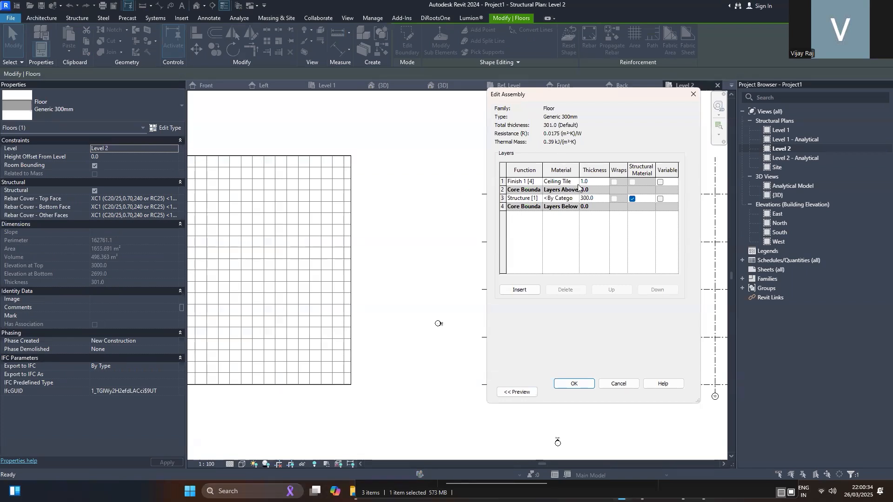
pyautogui.press('Escape')
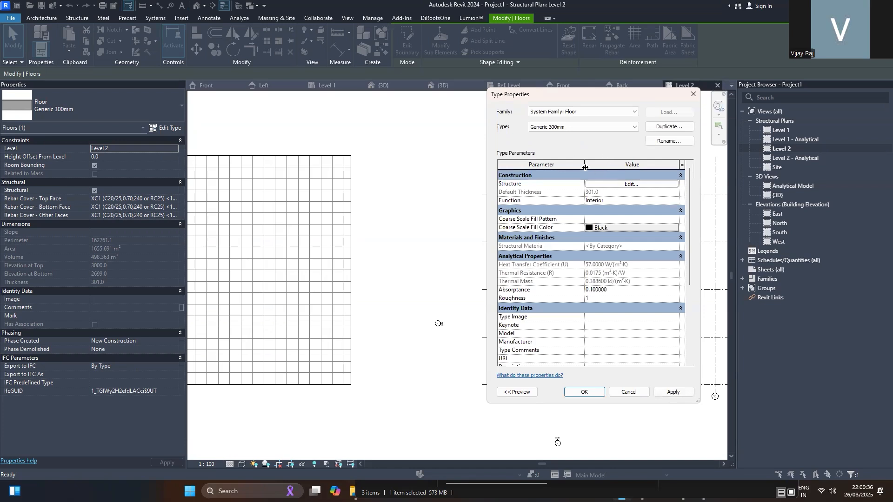
pyautogui.press('Escape')
# Change the beam frame slab's floor type to Standard Timber-Wood Finish.
pyautogui.scroll(-2, 453, 190)
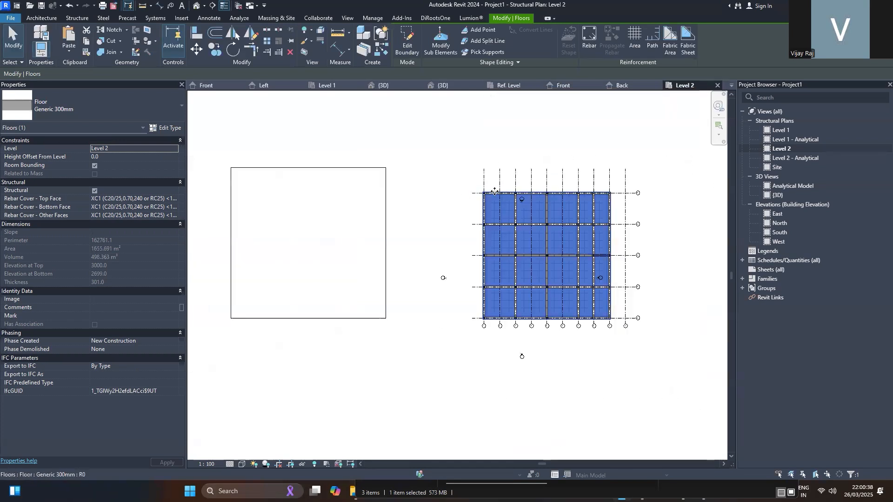
pyautogui.click(98, 105)
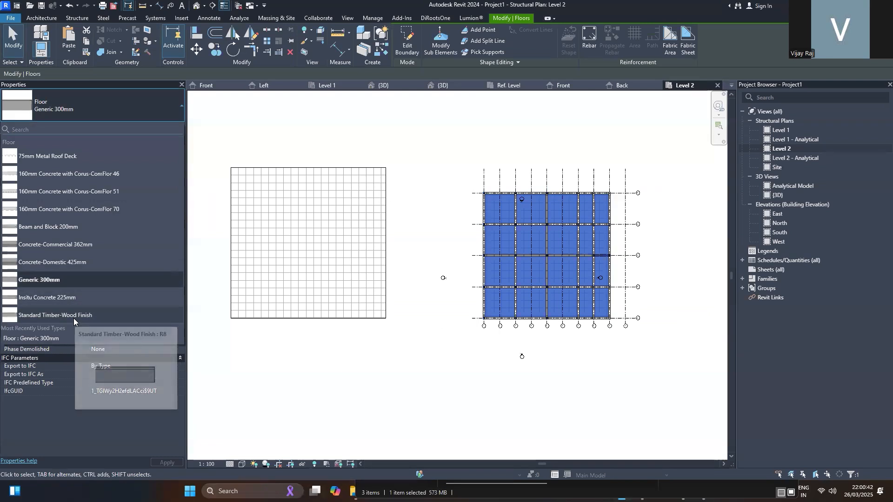
pyautogui.press('Escape')
pyautogui.press('Escape')
pyautogui.scroll(3, 528, 208)
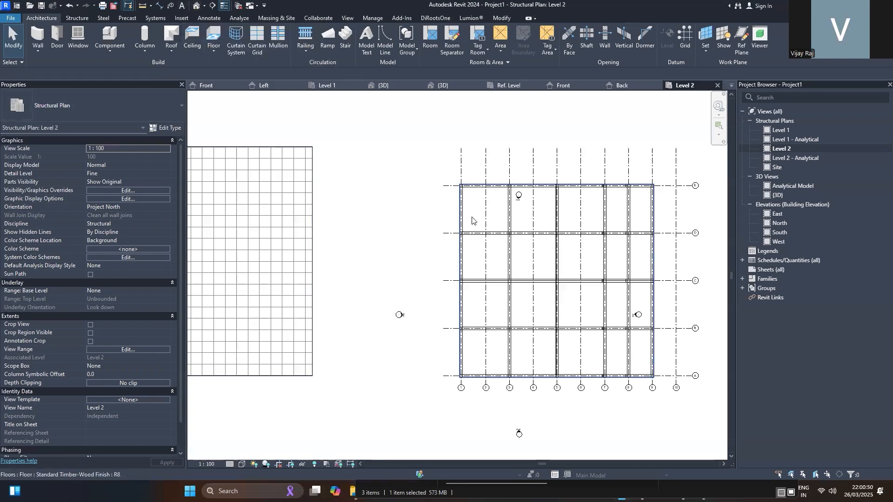
# Rename the beam frame slab's floor type to "Structural floor slab" in its type properties.
pyautogui.click(484, 215)
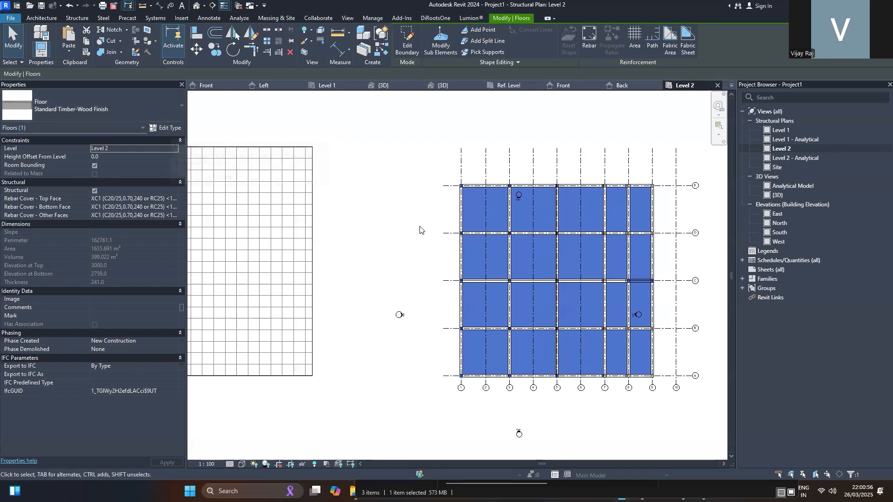
pyautogui.click(178, 129)
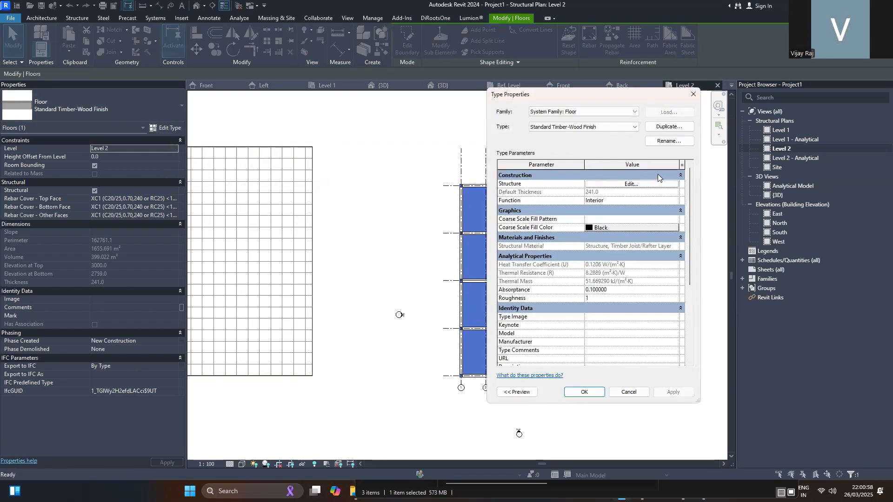
pyautogui.click(665, 141)
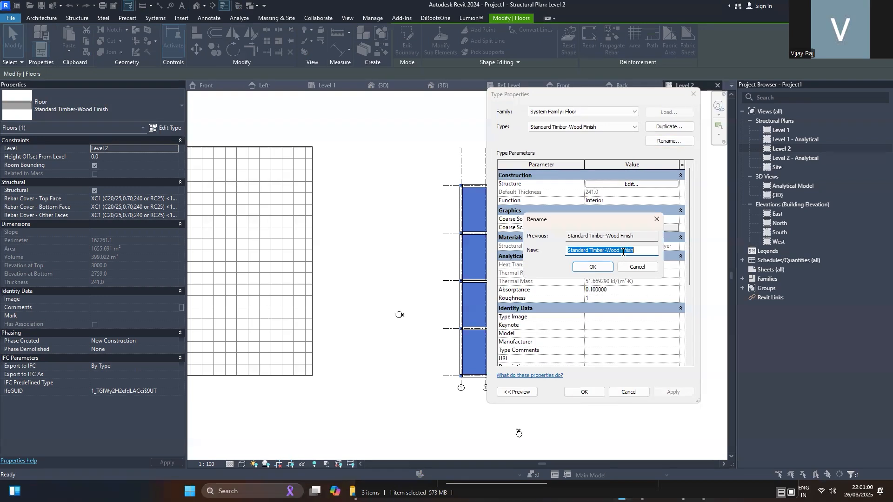
pyautogui.write('Structural floor slab')
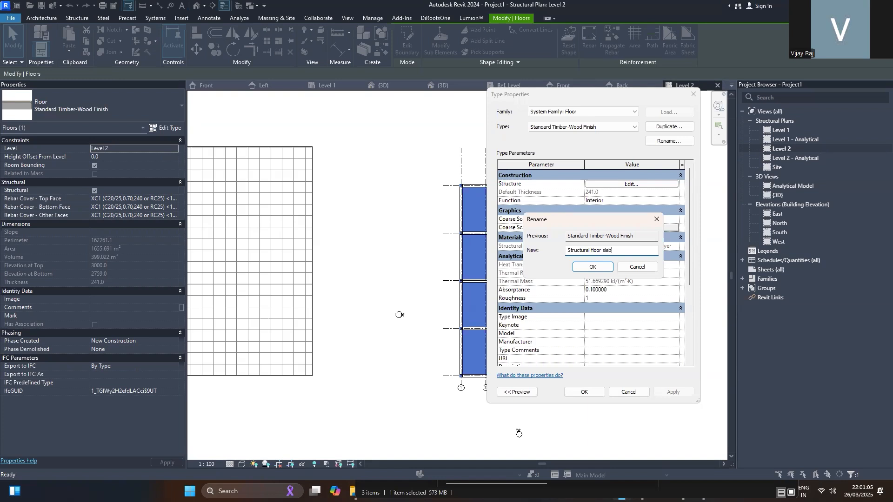
pyautogui.press('Return')
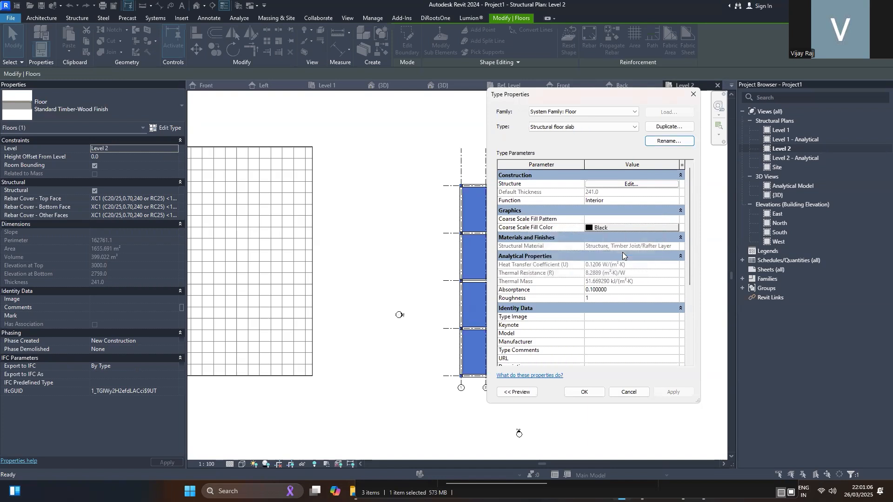
pyautogui.scroll(-4, 634, 336)
pyautogui.scroll(4, 626, 328)
pyautogui.click(584, 392)
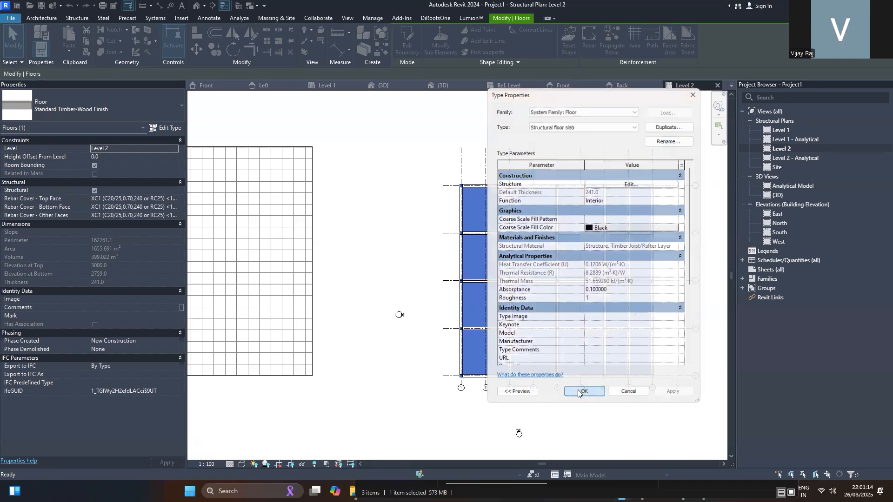
# Move the tiled Generic 300mm floor slightly closer to the beam frame.
pyautogui.scroll(-2, 600, 261)
pyautogui.click(340, 252)
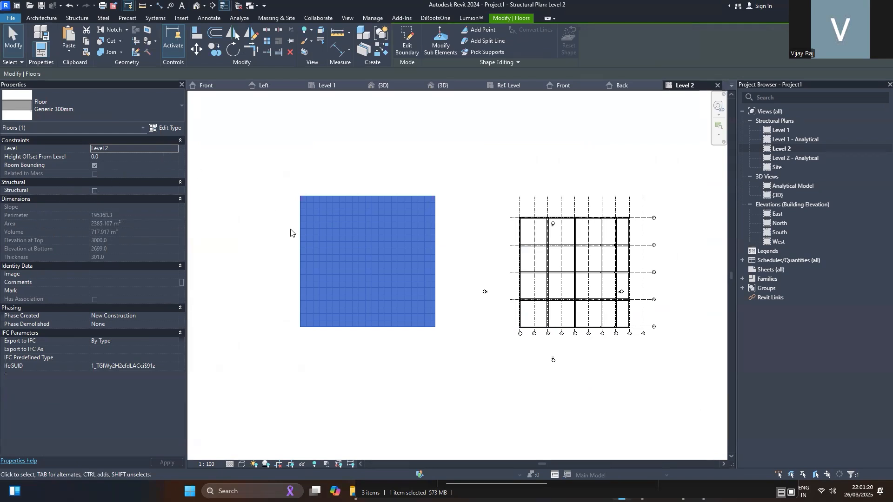
pyautogui.moveTo(331, 233); pyautogui.dragTo(354, 240)
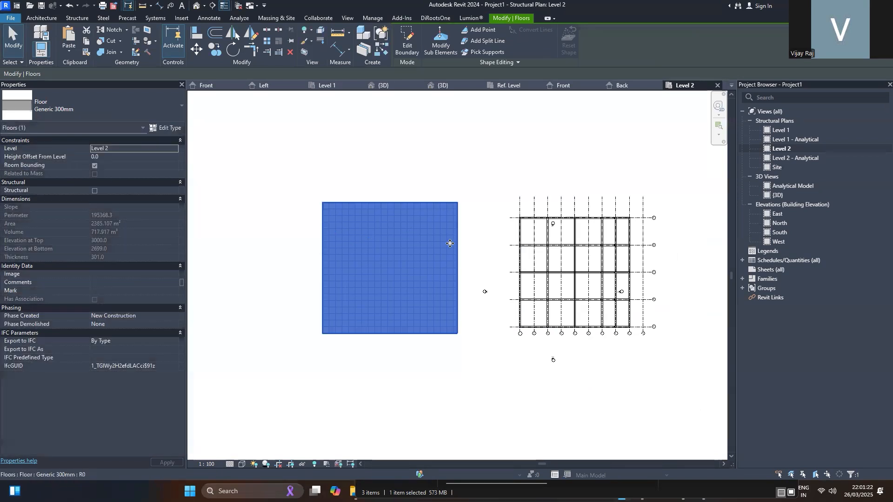
# Edit the tiled floor's boundary and sketch a rectangle along the outer edges of the beam frame.
pyautogui.doubleClick(433, 243)
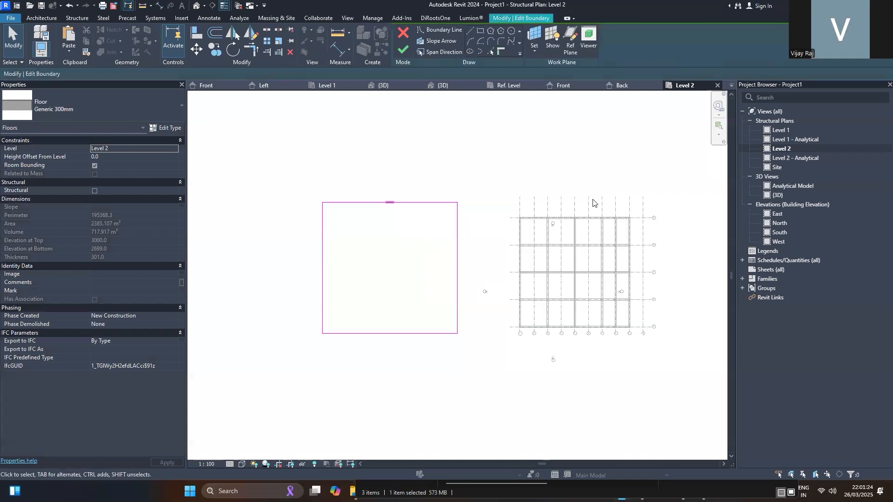
pyautogui.click(470, 30)
pyautogui.scroll(2, 538, 233)
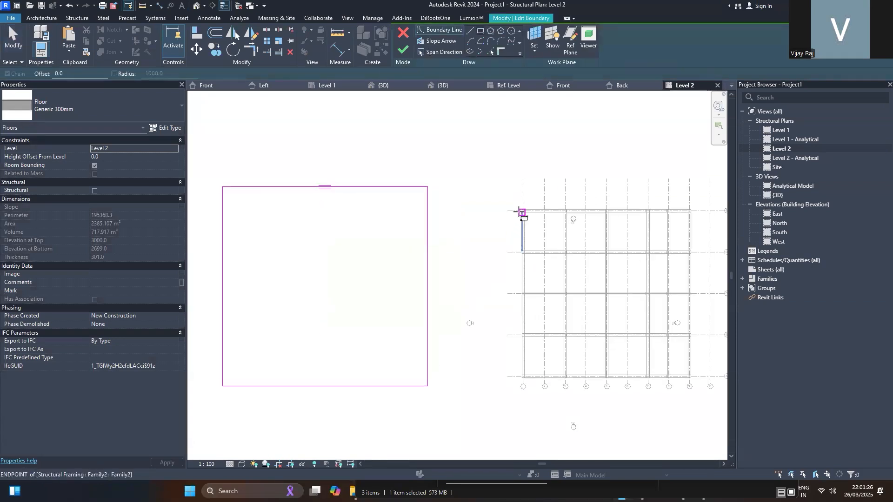
pyautogui.click(522, 209)
pyautogui.scroll(1, 693, 374)
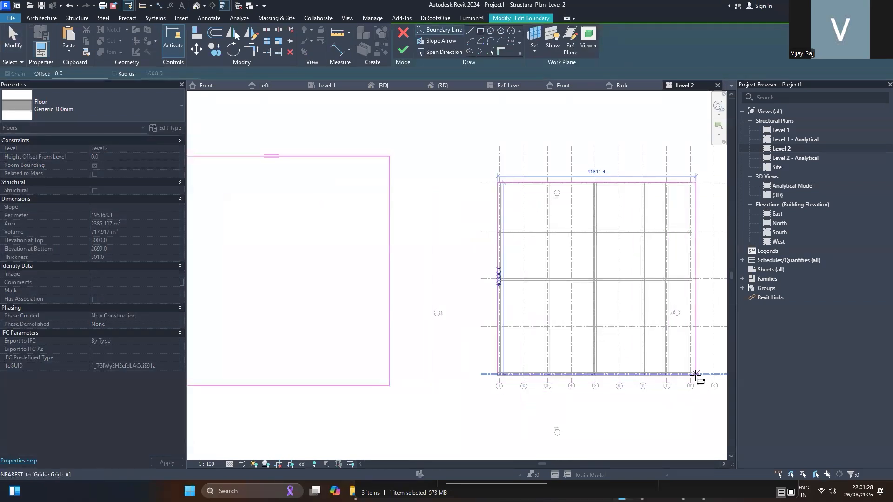
pyautogui.scroll(3, 696, 374)
pyautogui.click(690, 378)
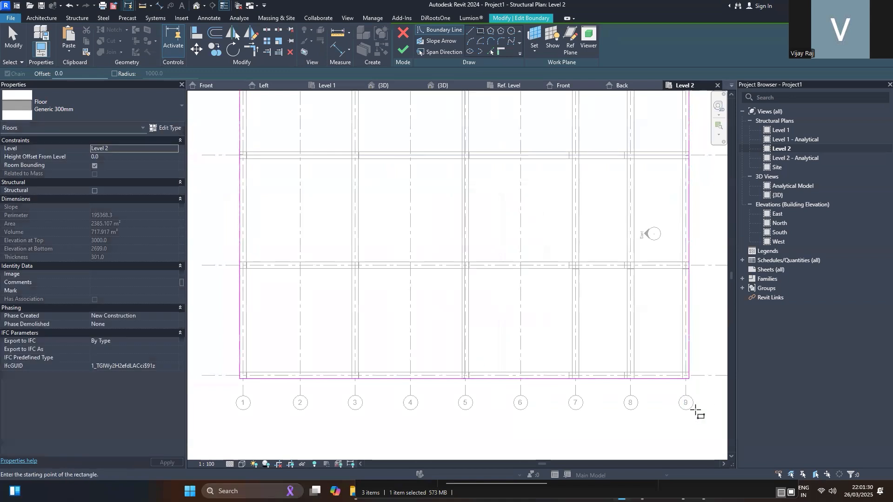
# Delete the tiled floor's old boundary lines beside the beam frame and finish the boundary edit.
pyautogui.press('Escape')
pyautogui.scroll(-8, 652, 372)
pyautogui.scroll(-3, 481, 274)
pyautogui.moveTo(534, 289); pyautogui.dragTo(508, 331)
pyautogui.press('Delete')
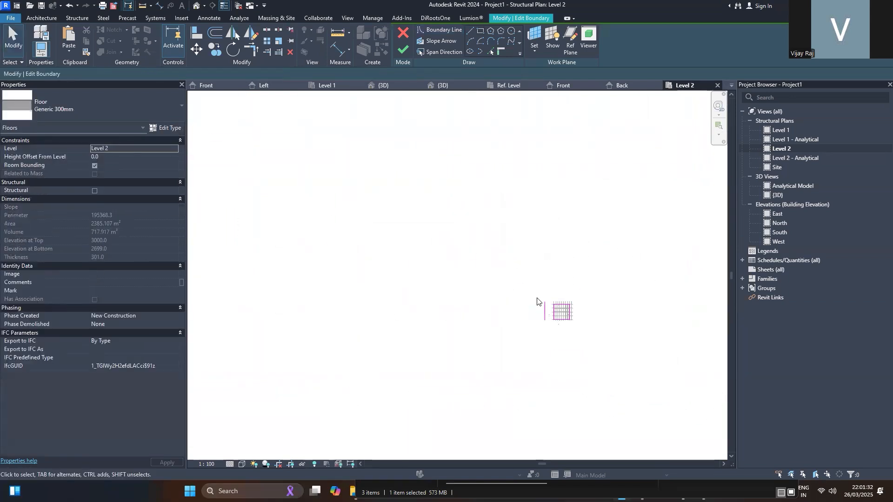
pyautogui.scroll(2, 539, 300)
pyautogui.click(549, 312)
pyautogui.press('Delete')
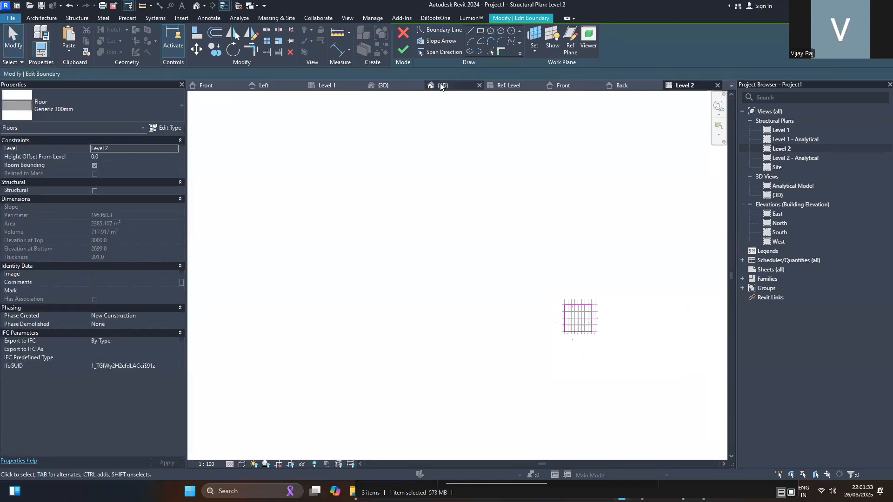
pyautogui.click(403, 50)
pyautogui.click(563, 408)
pyautogui.scroll(2, 501, 272)
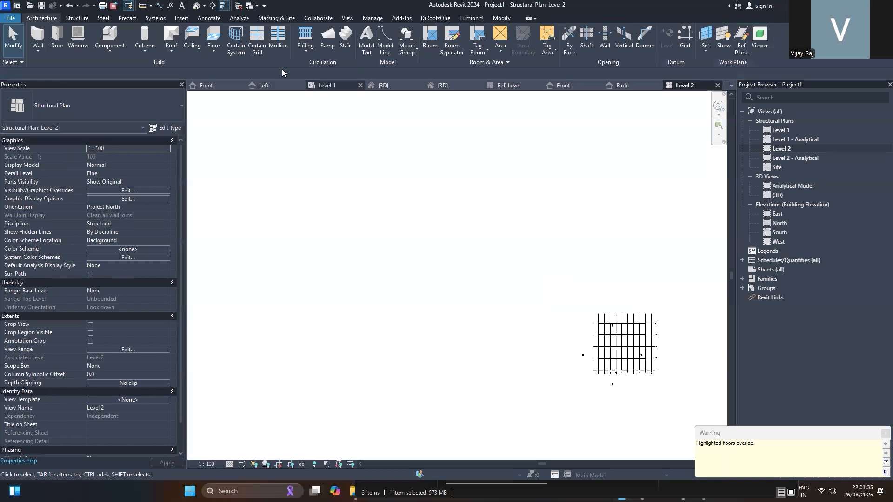
# Open the 3D view and examine how the tiled floor and the structural slab overlap at the beam frame's corner.
pyautogui.click(198, 5)
pyautogui.scroll(2, 491, 242)
pyautogui.moveTo(491, 242); pyautogui.dragTo(413, 112, button='middle')
pyautogui.scroll(1, 620, 436)
pyautogui.scroll(4, 542, 364)
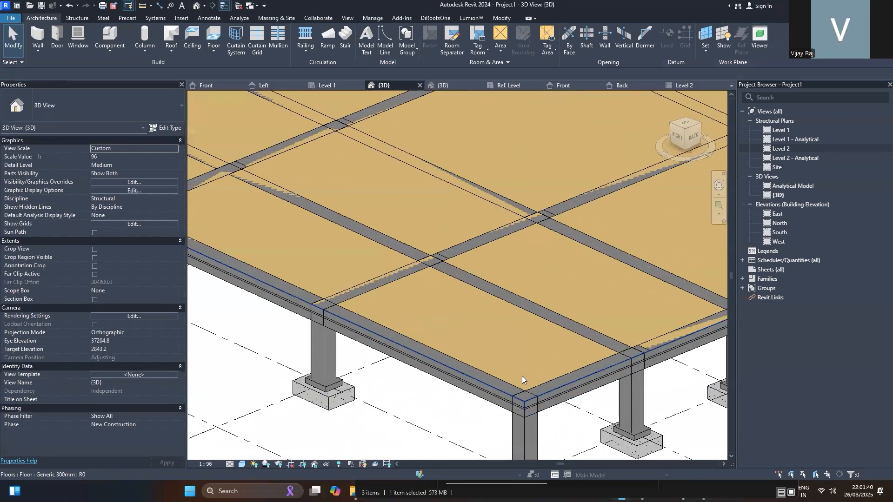
pyautogui.click(560, 393)
pyautogui.scroll(3, 566, 404)
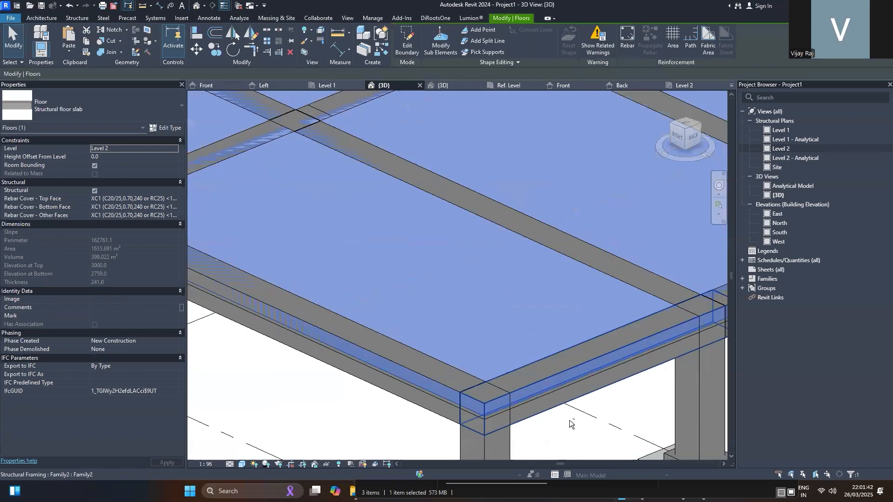
pyautogui.keyDown('shift'); pyautogui.moveTo(569, 420); pyautogui.dragTo(566, 412, button='middle'); pyautogui.keyUp('shift')
pyautogui.scroll(4, 435, 268)
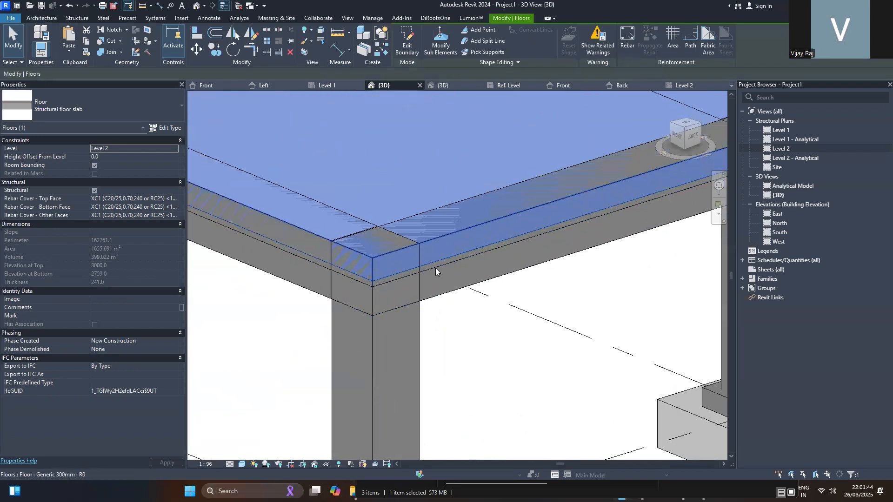
pyautogui.press('Escape')
pyautogui.scroll(-5, 436, 235)
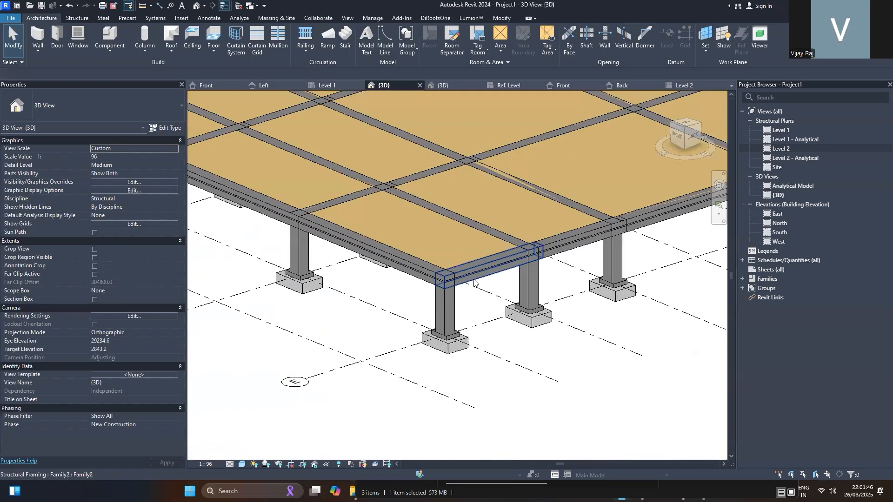
# Set the tiled Generic 300mm floor's height offset from Level 2 to 20.
pyautogui.scroll(3, 482, 248)
pyautogui.click(473, 255)
pyautogui.click(154, 156)
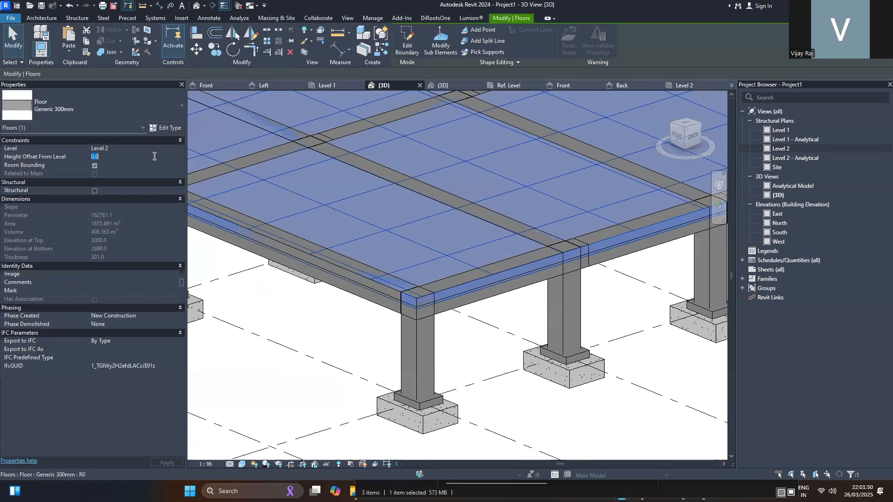
pyautogui.write('10')
pyautogui.press('Return')
pyautogui.click(484, 333)
pyautogui.scroll(-2, 484, 333)
pyautogui.scroll(-3, 507, 357)
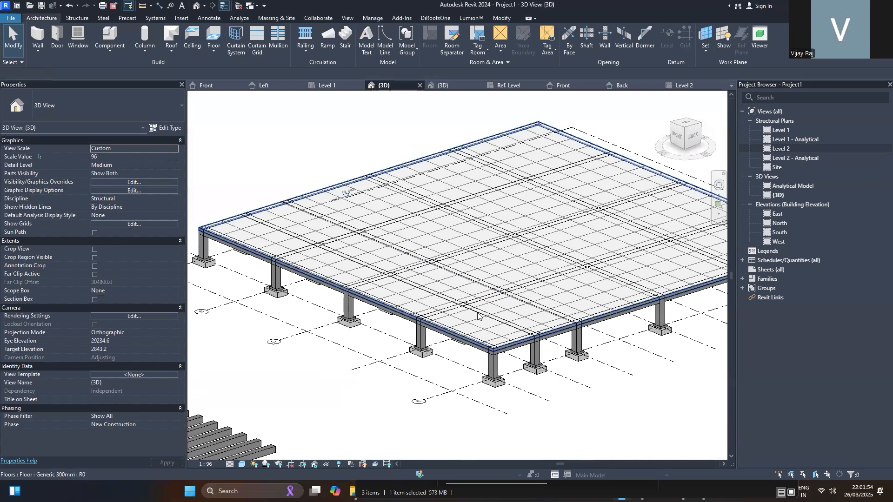
# Examine the raised tiled floor's edge against the structural slab and beams.
pyautogui.click(506, 360)
pyautogui.keyDown('shift'); pyautogui.moveTo(506, 361); pyautogui.dragTo(509, 385, button='middle'); pyautogui.keyUp('shift')
pyautogui.scroll(7, 560, 283)
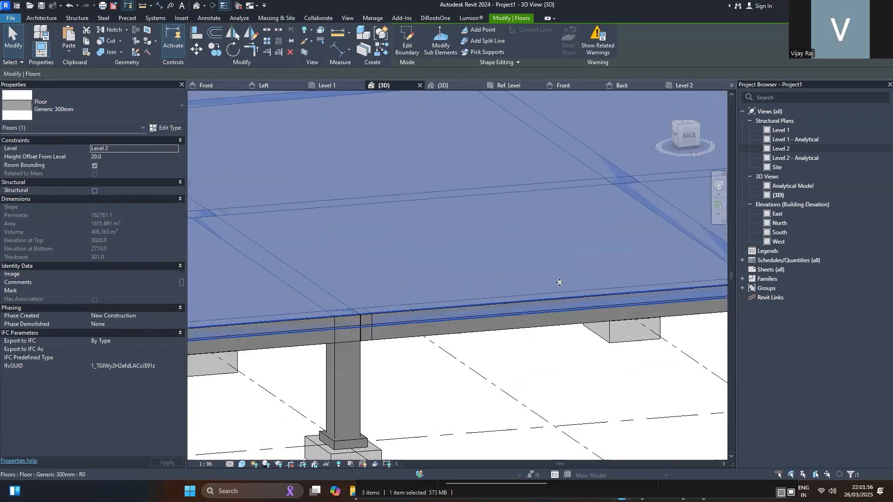
pyautogui.press('Escape')
pyautogui.click(562, 310)
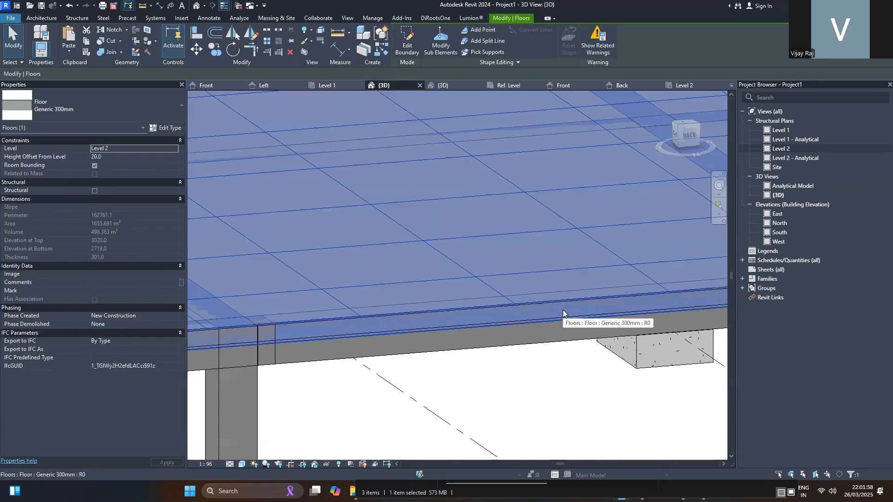
pyautogui.scroll(-3, 558, 314)
pyautogui.press('Escape')
# Set the structure layer thickness of the tiled floor's Generic 300mm type to 19 and apply the type change.
pyautogui.click(339, 237)
pyautogui.click(168, 129)
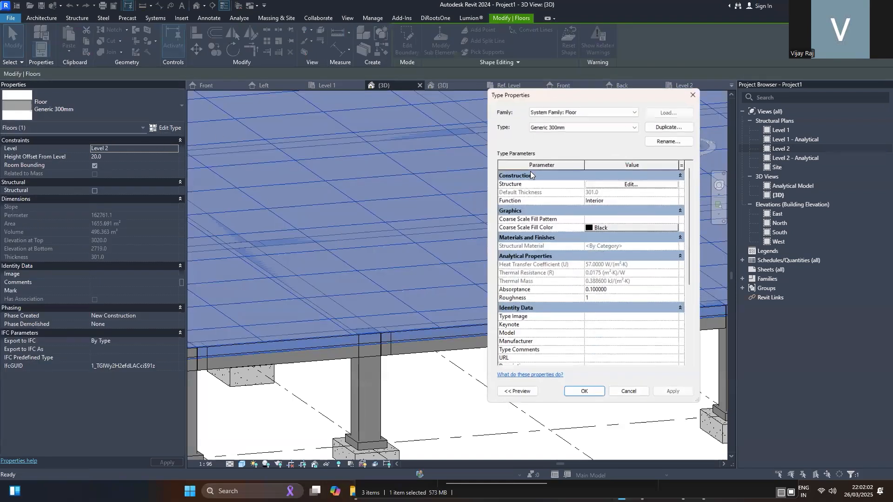
pyautogui.click(636, 190)
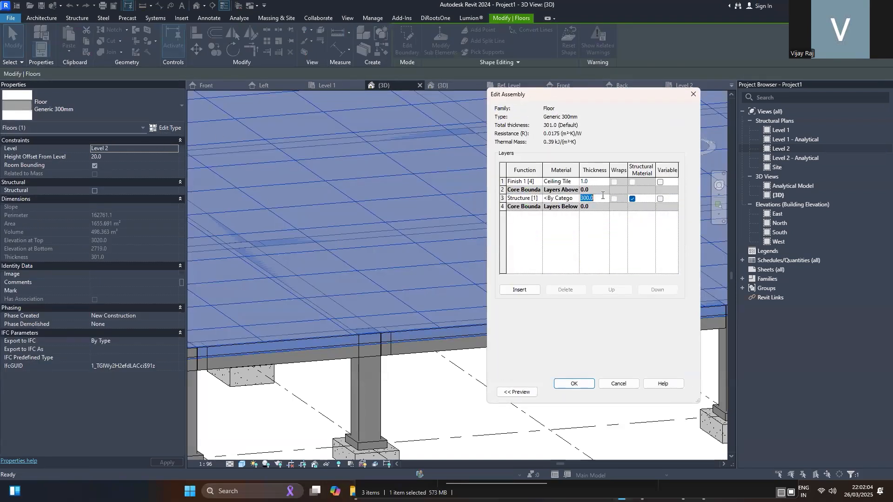
pyautogui.write('19')
pyautogui.click(574, 384)
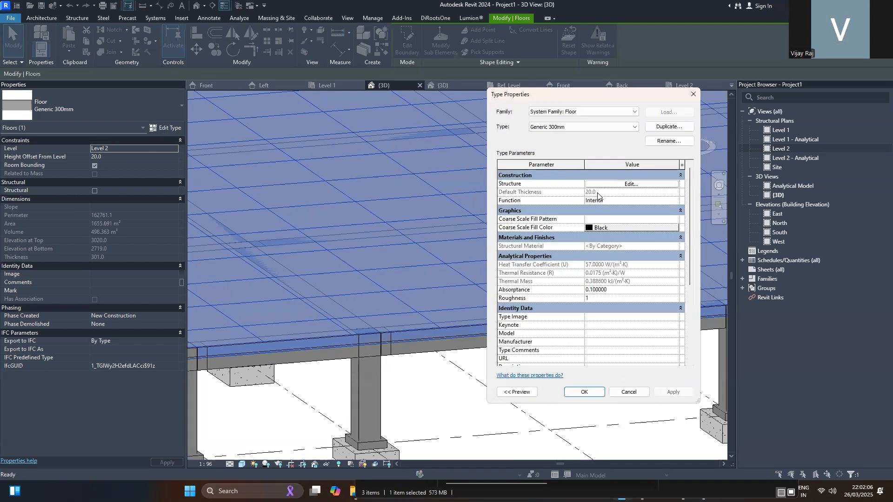
pyautogui.click(584, 392)
pyautogui.press('Escape')
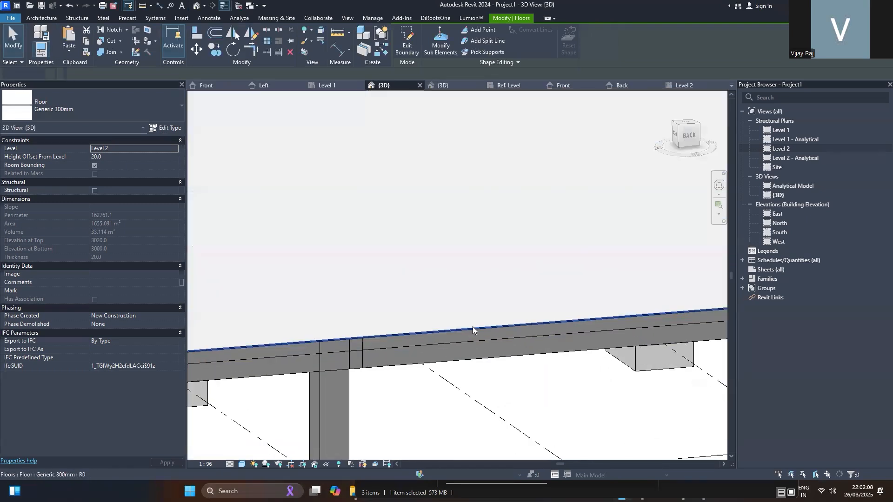
# Compare the structural floor slab and the thin tiled floor above it at the beam frame's corner, checking each floor's properties.
pyautogui.click(485, 335)
pyautogui.scroll(-4, 485, 335)
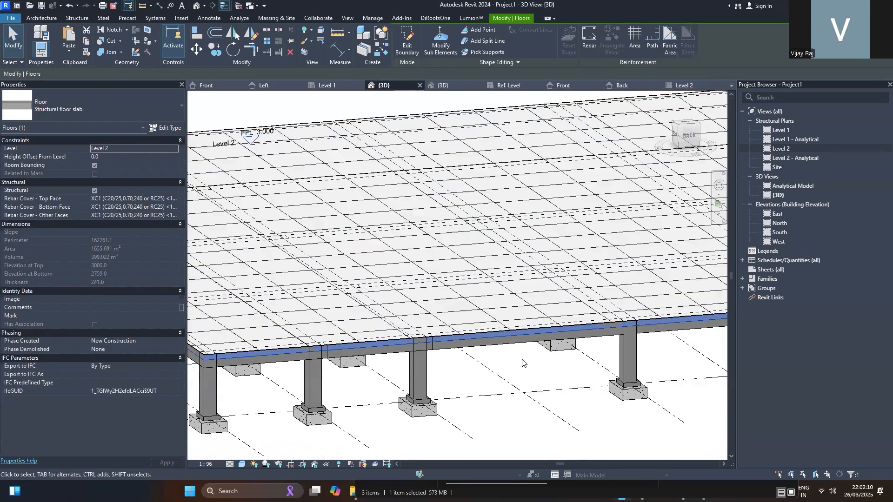
pyautogui.scroll(3, 356, 352)
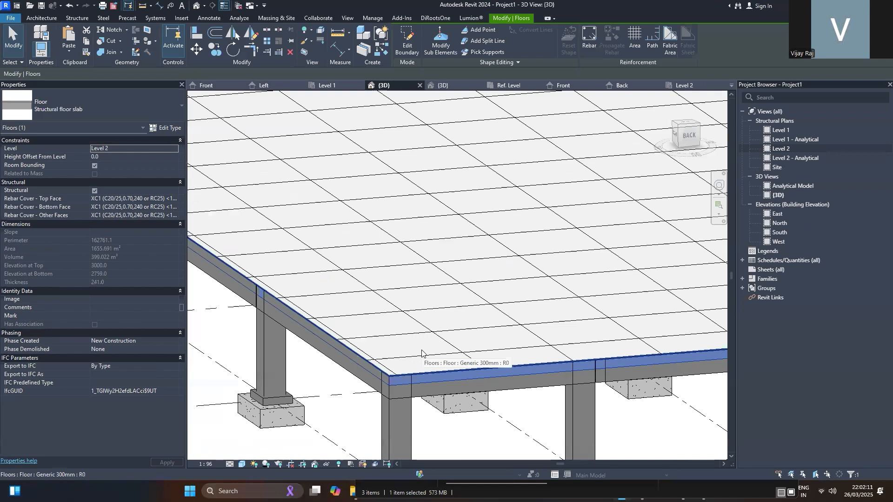
pyautogui.click(400, 365)
pyautogui.scroll(2, 397, 372)
pyautogui.scroll(-4, 390, 389)
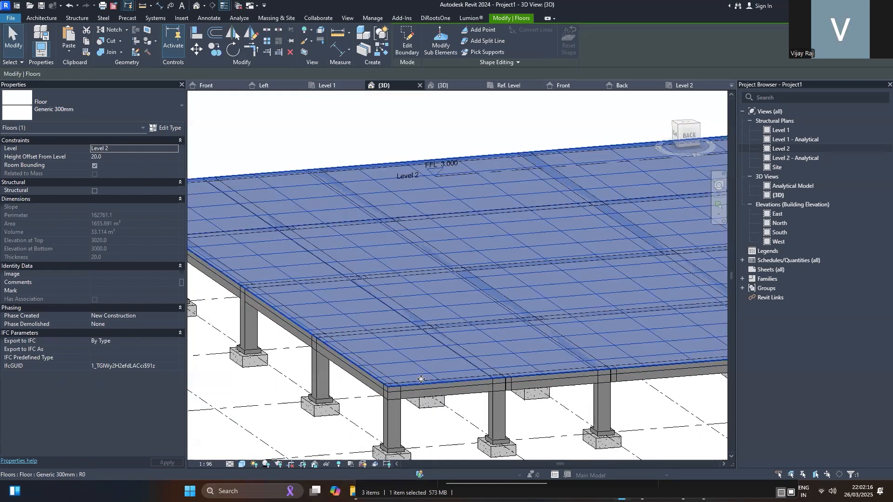
pyautogui.press('Escape')
pyautogui.scroll(2, 403, 392)
pyautogui.click(413, 389)
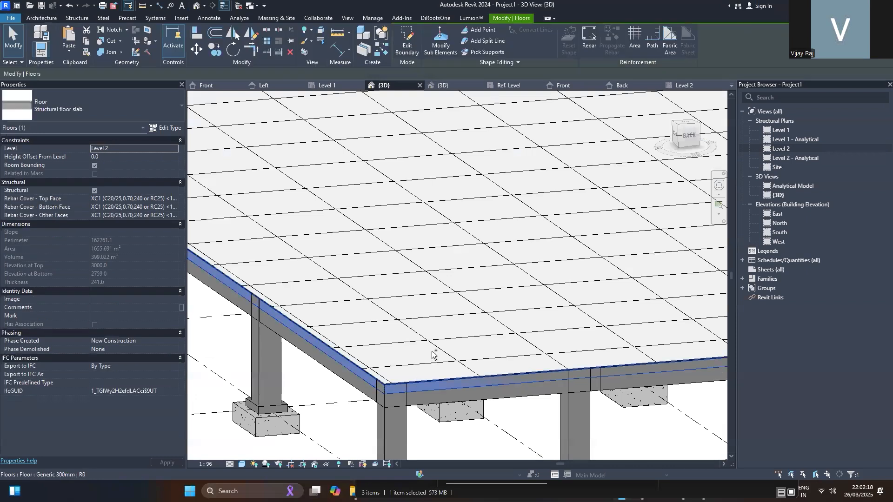
pyautogui.keyDown('ctrl'); pyautogui.click(398, 382); pyautogui.keyUp('ctrl')
pyautogui.press('Escape')
pyautogui.scroll(-3, 421, 338)
pyautogui.click(420, 352)
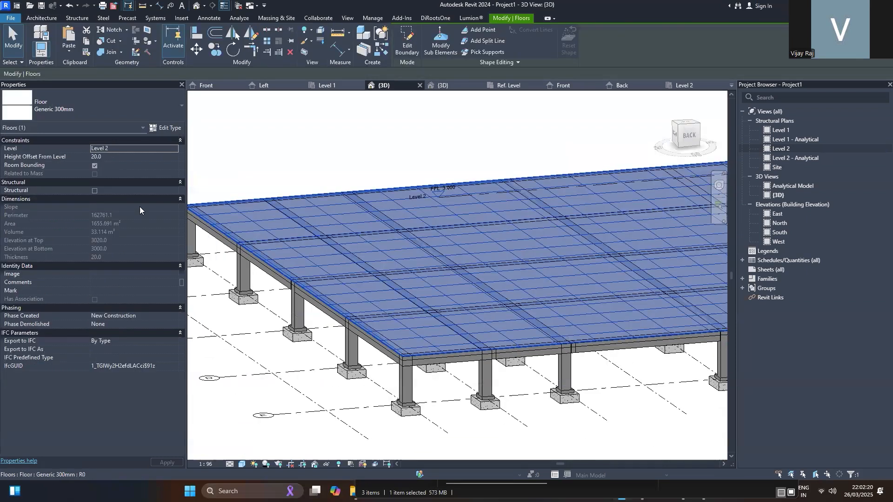
pyautogui.press('Escape')
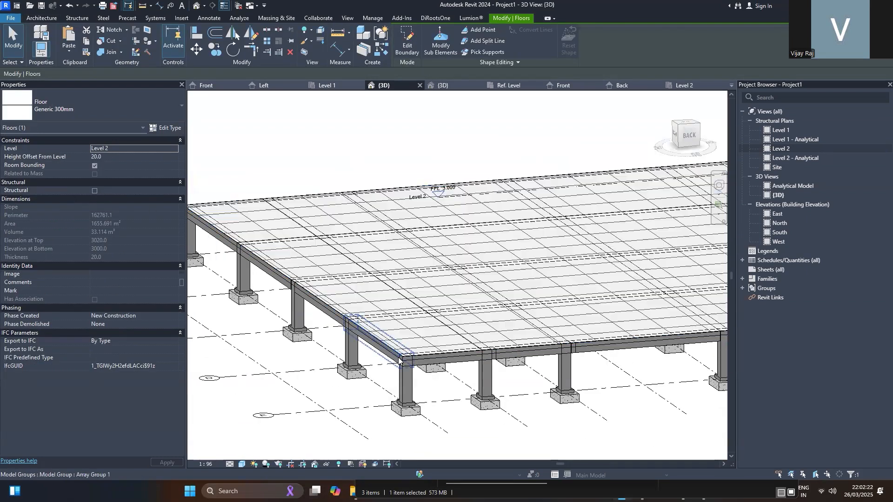
pyautogui.scroll(3, 389, 343)
pyautogui.scroll(-4, 389, 343)
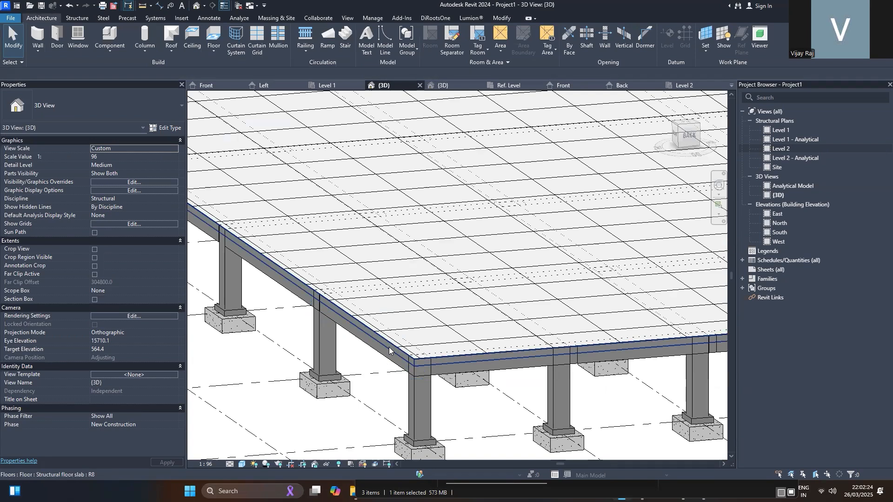
# Examine the whole beam frame with its tiled floor from the front and above.
pyautogui.press('a')
pyautogui.scroll(6, 515, 311)
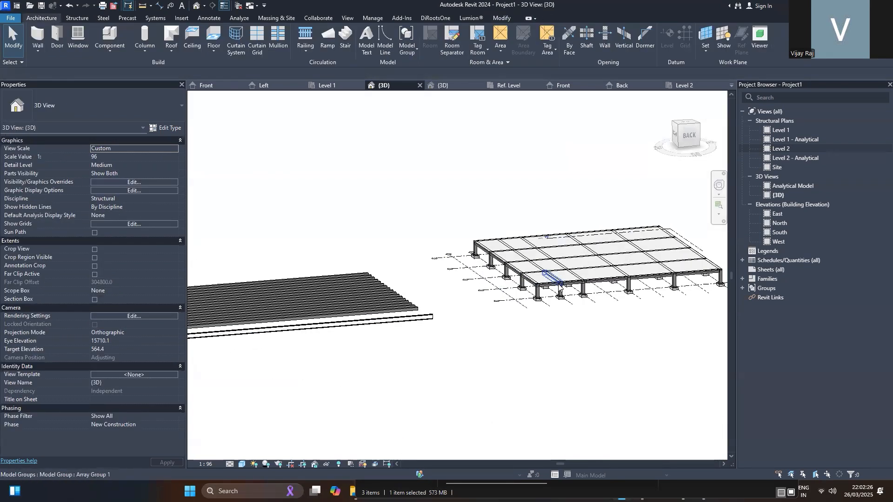
pyautogui.click(517, 312)
pyautogui.click(502, 341)
pyautogui.scroll(-5, 502, 342)
pyautogui.keyDown('shift'); pyautogui.moveTo(452, 365); pyautogui.dragTo(294, 321, button='middle'); pyautogui.keyUp('shift')
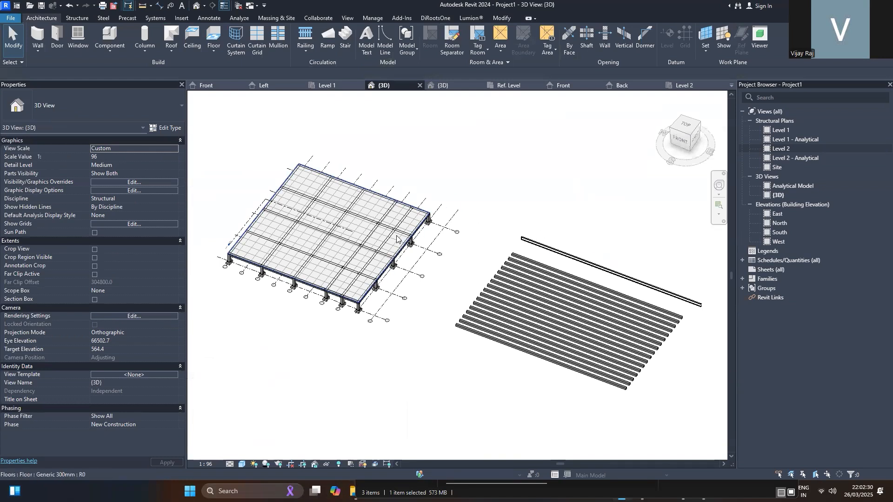
pyautogui.click(270, 223)
pyautogui.scroll(2, 270, 222)
pyautogui.click(559, 186)
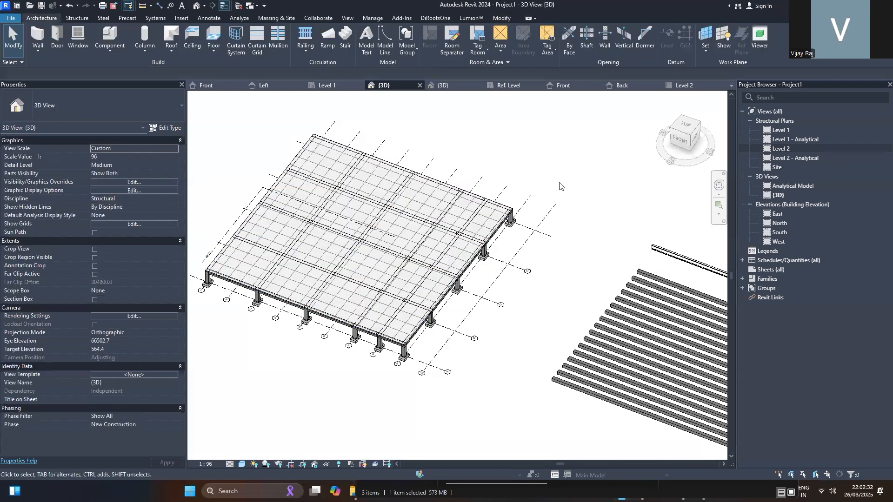